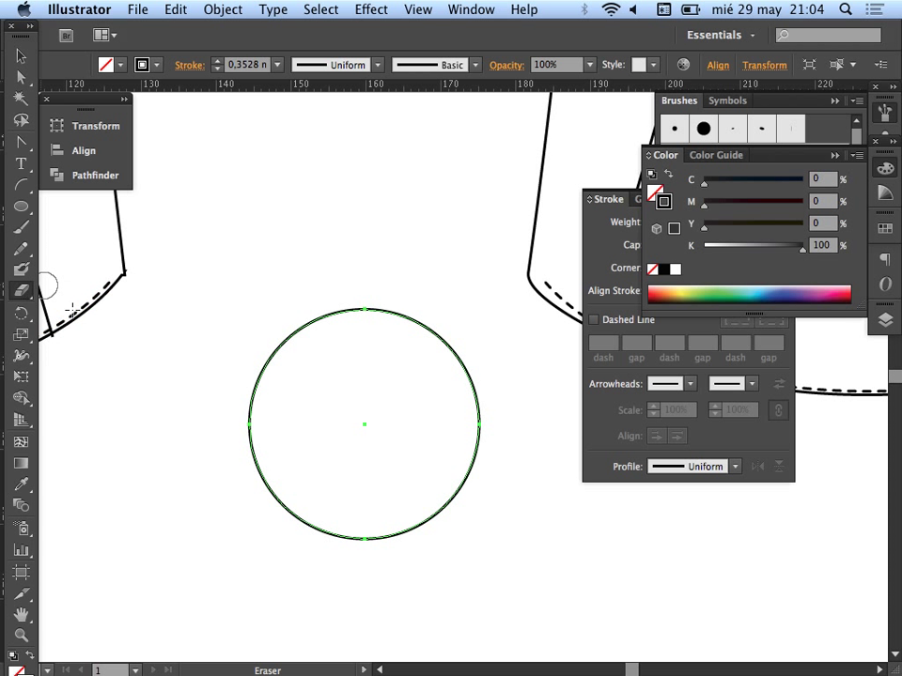
# Cut a short arc out of the circle's upper left with the Scissors and move it above the circle
pyautogui.click(342, 312)
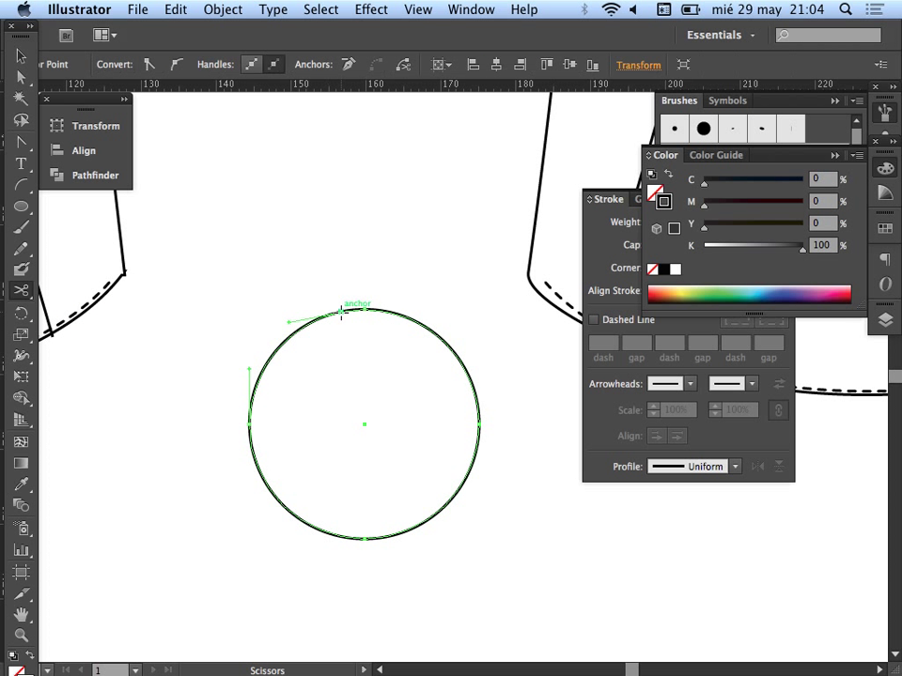
pyautogui.click(294, 333)
pyautogui.press('v')
pyautogui.moveTo(318, 322); pyautogui.dragTo(307, 256)
pyautogui.click(357, 321)
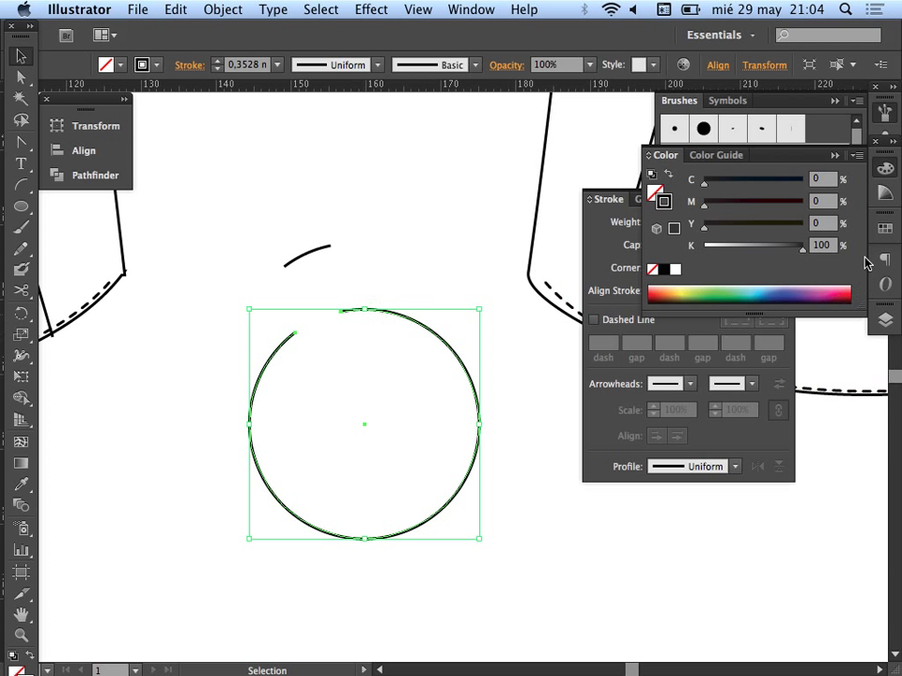
# Try to set the open circle's stroke weight to 1
pyautogui.keyDown('alt'); pyautogui.keyDown('super'); pyautogui.click(546, 323); pyautogui.keyUp('super'); pyautogui.keyUp('alt')
pyautogui.keyDown('alt'); pyautogui.keyDown('super'); pyautogui.click(546, 322); pyautogui.keyUp('super'); pyautogui.keyUp('alt')
pyautogui.keyDown('alt'); pyautogui.keyDown('super'); pyautogui.click(546, 322); pyautogui.keyUp('super'); pyautogui.keyUp('alt')
pyautogui.moveTo(510, 323); pyautogui.dragTo(358, 380)
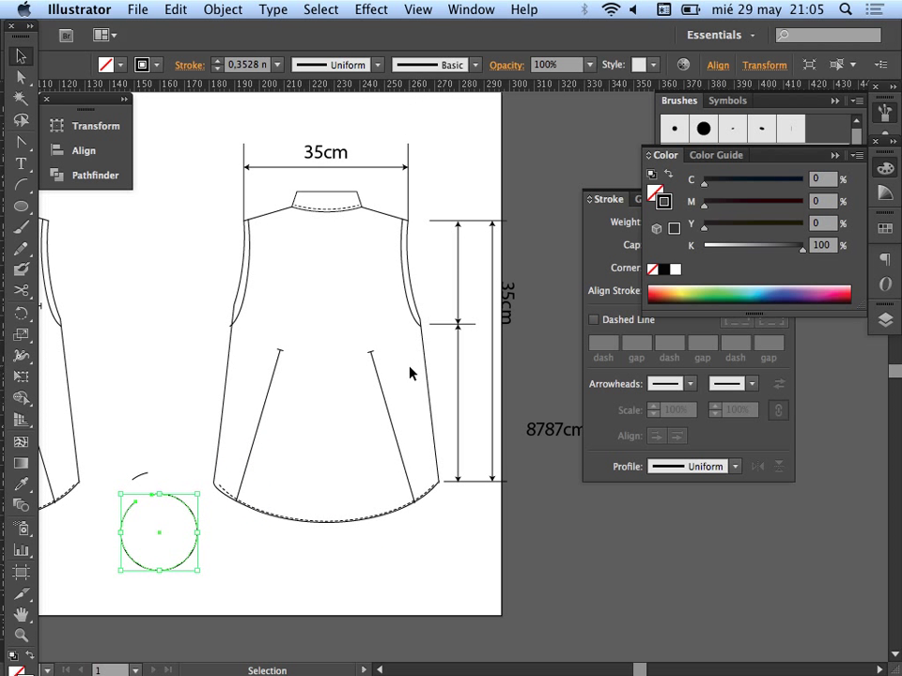
pyautogui.press('i')
pyautogui.press('v')
pyautogui.click(227, 558)
pyautogui.click(196, 517)
pyautogui.click(626, 226)
pyautogui.write('1')
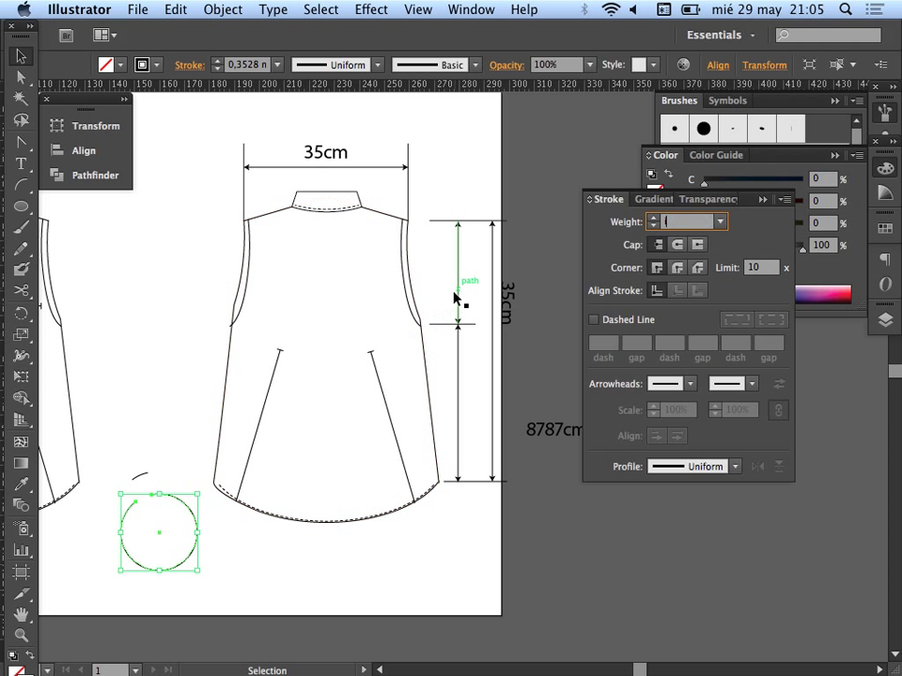
# Try to copy the arrowhead style from the vertical dimension lines to the open circle with the Eyedropper
pyautogui.click(458, 294)
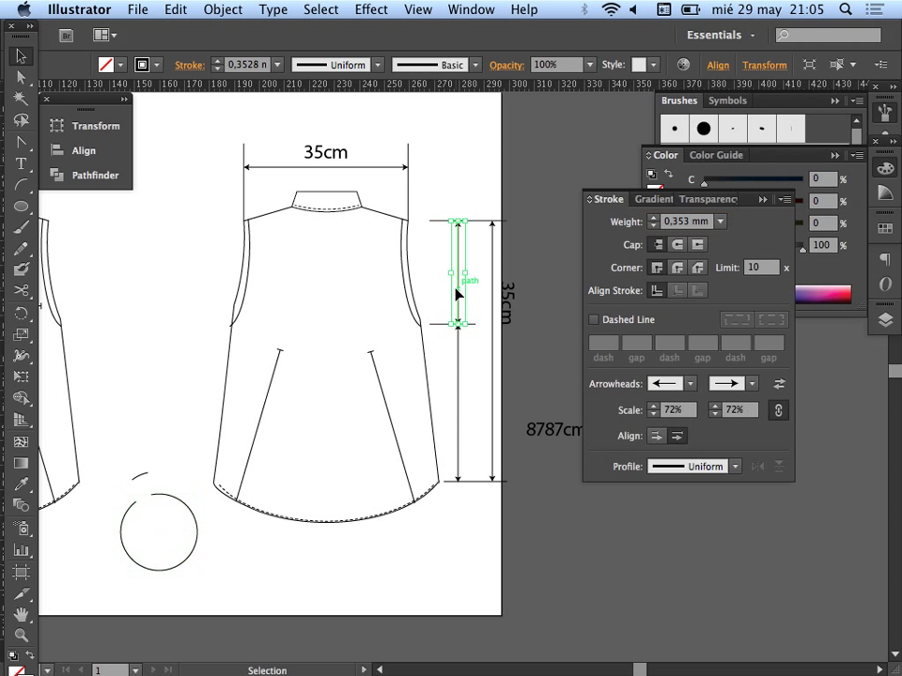
pyautogui.click(185, 507)
pyautogui.press('i')
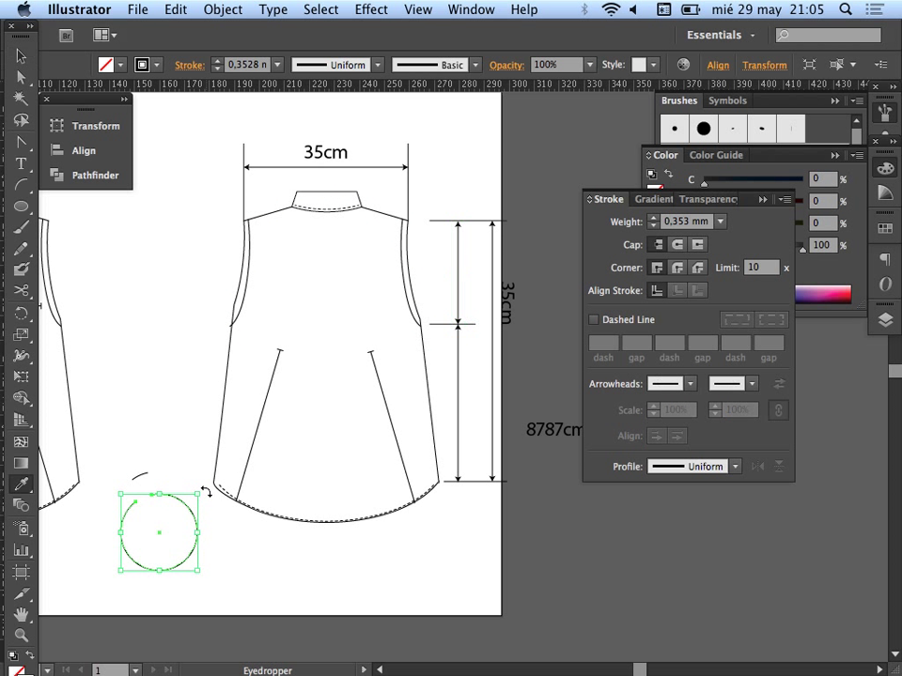
pyautogui.click(494, 407)
pyautogui.click(460, 449)
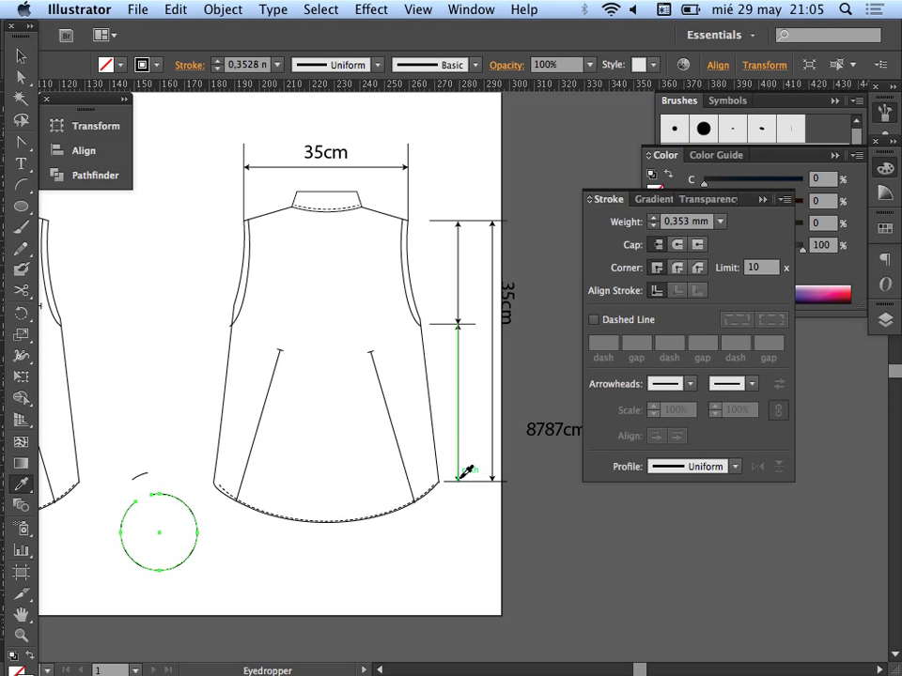
pyautogui.press('v')
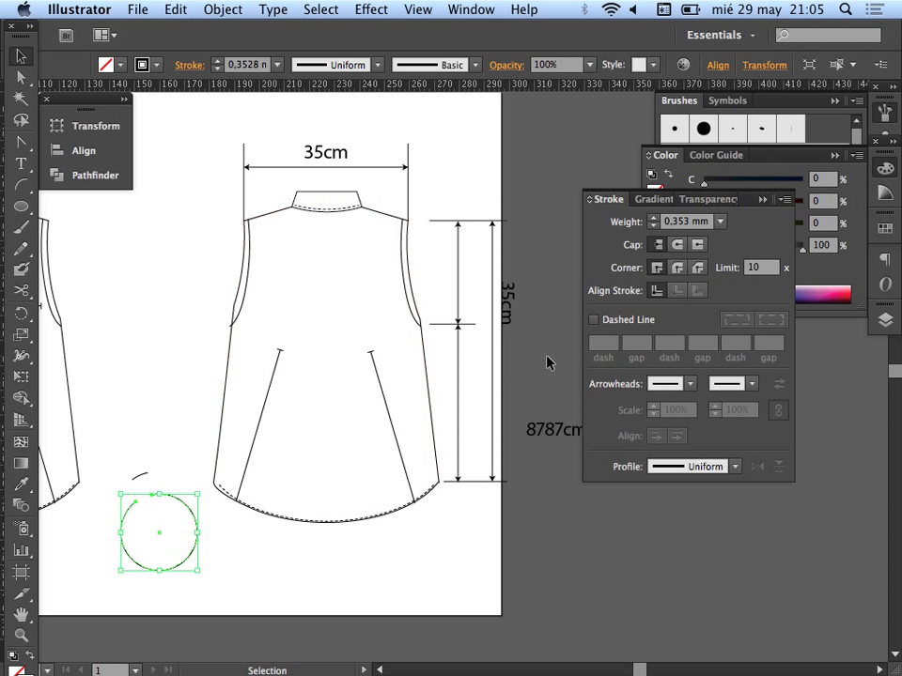
# Add arrowheads to both ends of the open circle's stroke
pyautogui.click(682, 384)
pyautogui.click(631, 438)
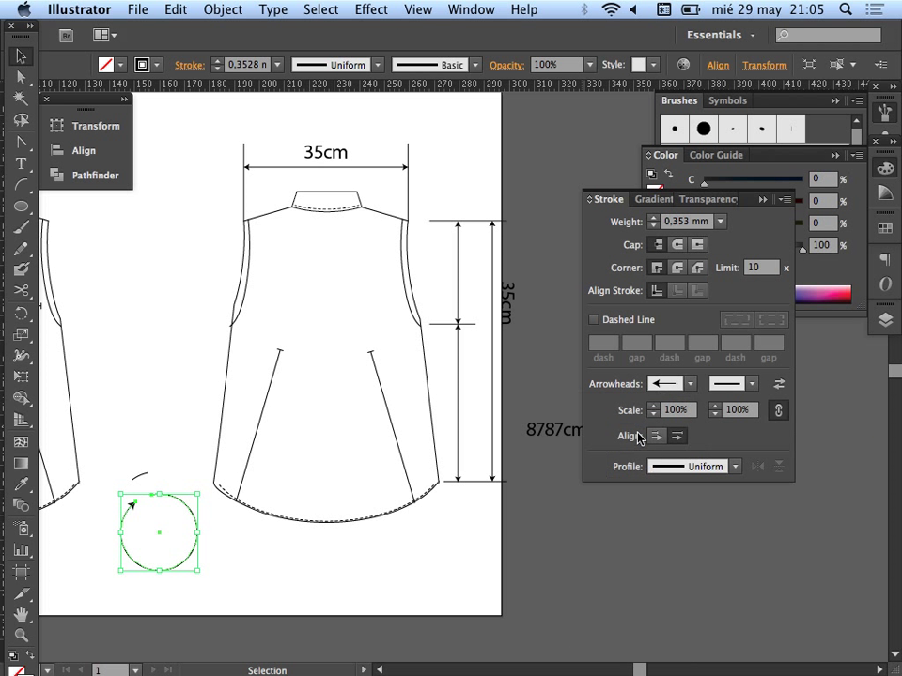
pyautogui.click(715, 390)
pyautogui.click(724, 436)
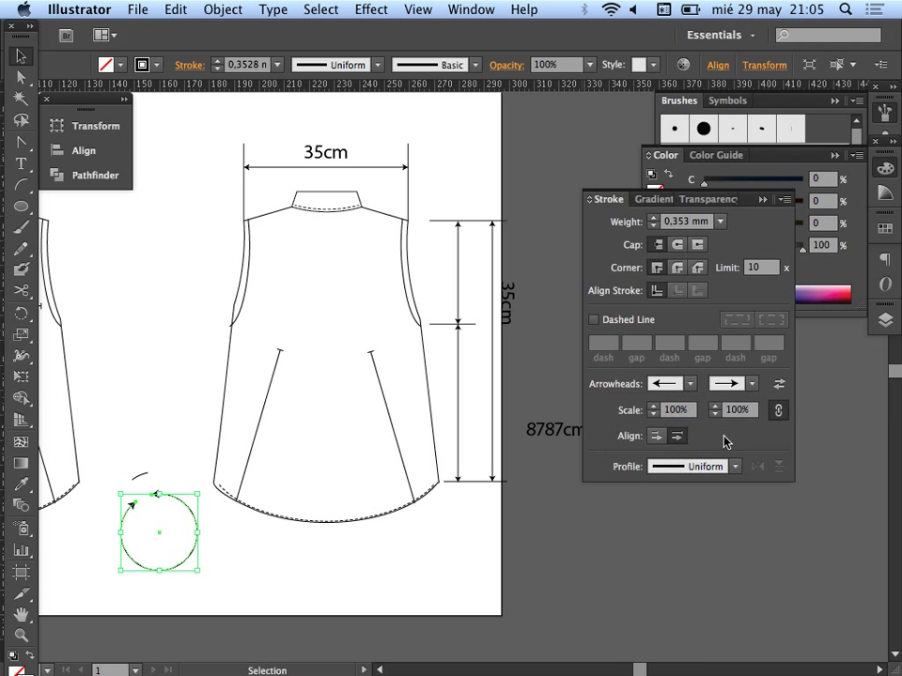
pyautogui.click(450, 517)
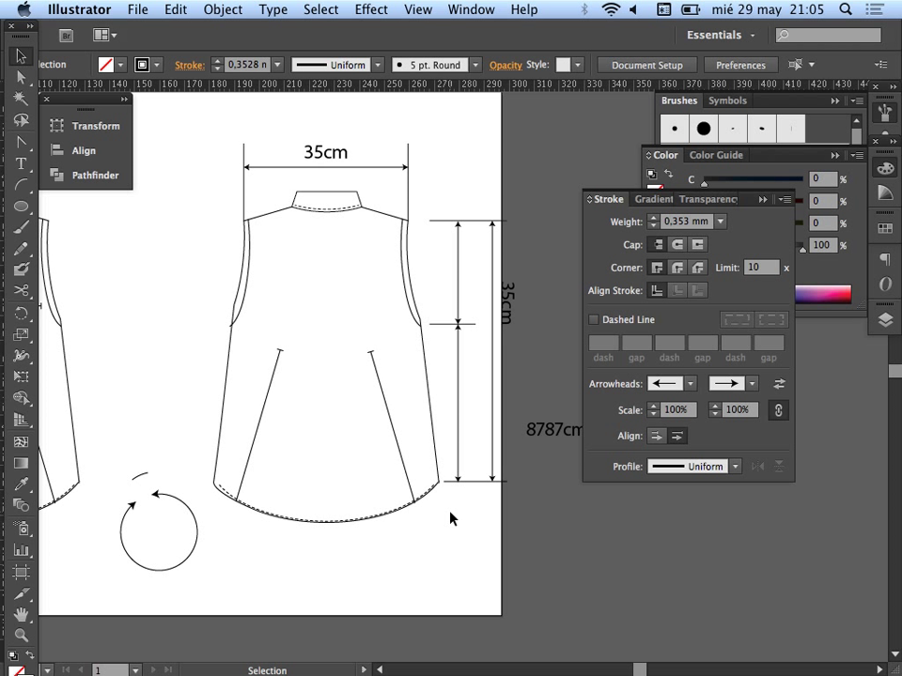
# Cut an arc from the arrowed circle's upper right with the Scissors and move it up away from the circle
pyautogui.click(185, 507)
pyautogui.keyDown('ctrl'); pyautogui.click(209, 507); pyautogui.keyUp('ctrl')
pyautogui.click(497, 361)
pyautogui.press('v')
pyautogui.click(25, 286)
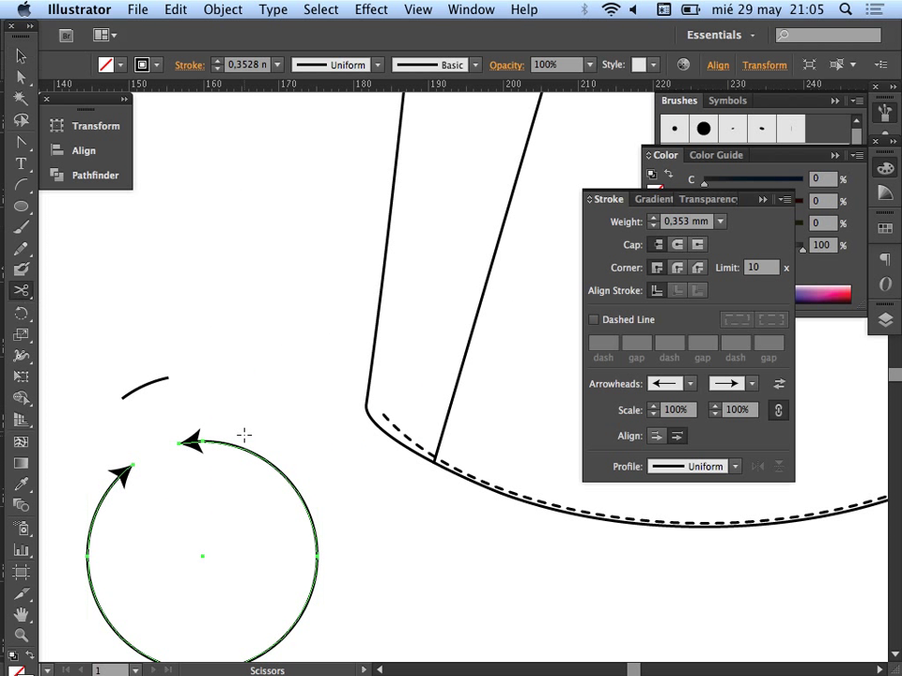
pyautogui.click(290, 481)
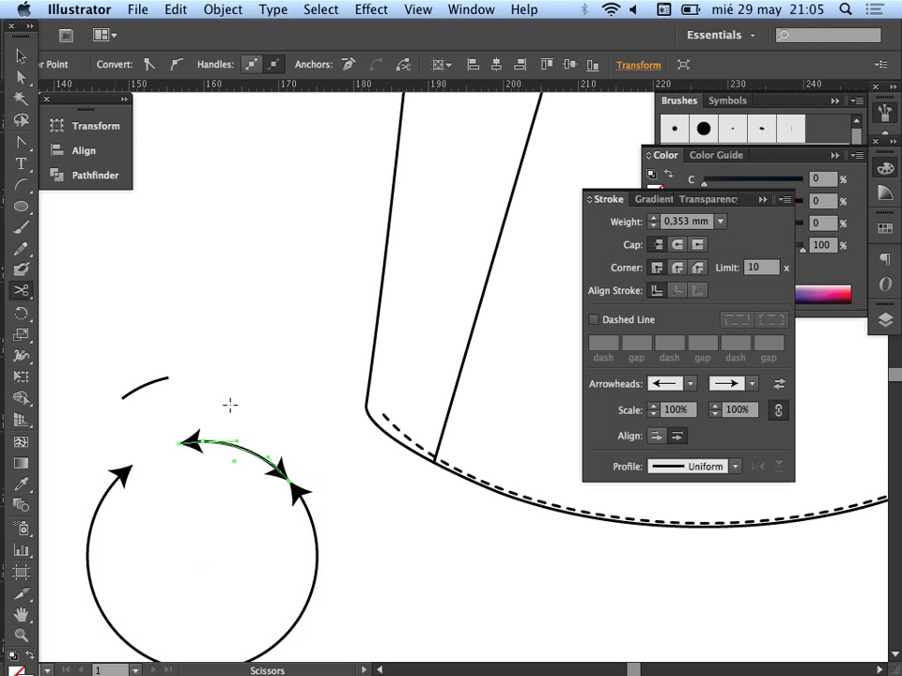
pyautogui.click(20, 56)
pyautogui.click(257, 430)
pyautogui.moveTo(255, 460); pyautogui.dragTo(295, 166)
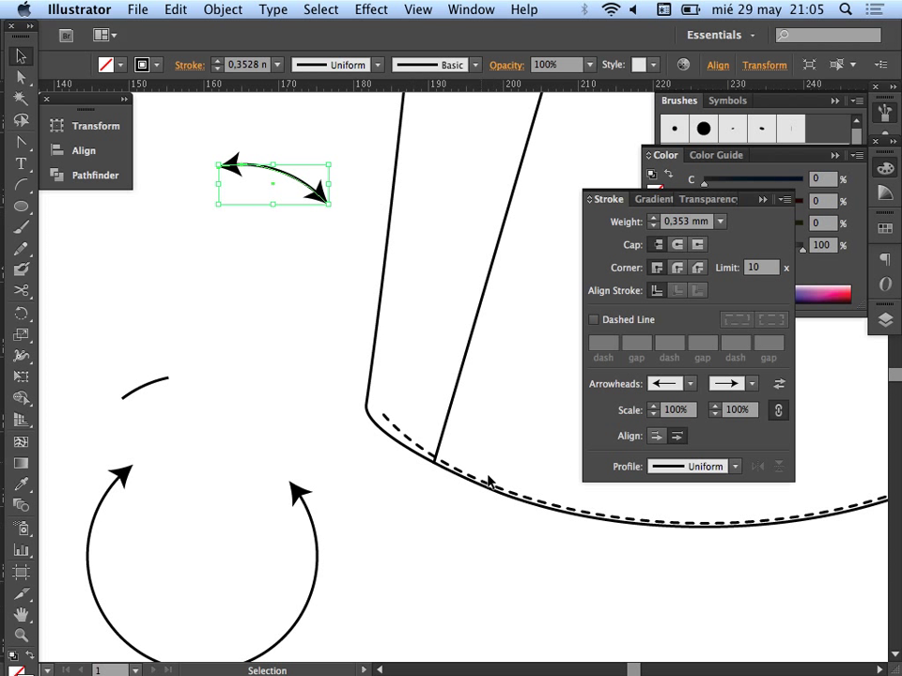
# Enlarge the arrowed circle and place it around the back view of the vest, with its lowest point below the hem
pyautogui.press('z')
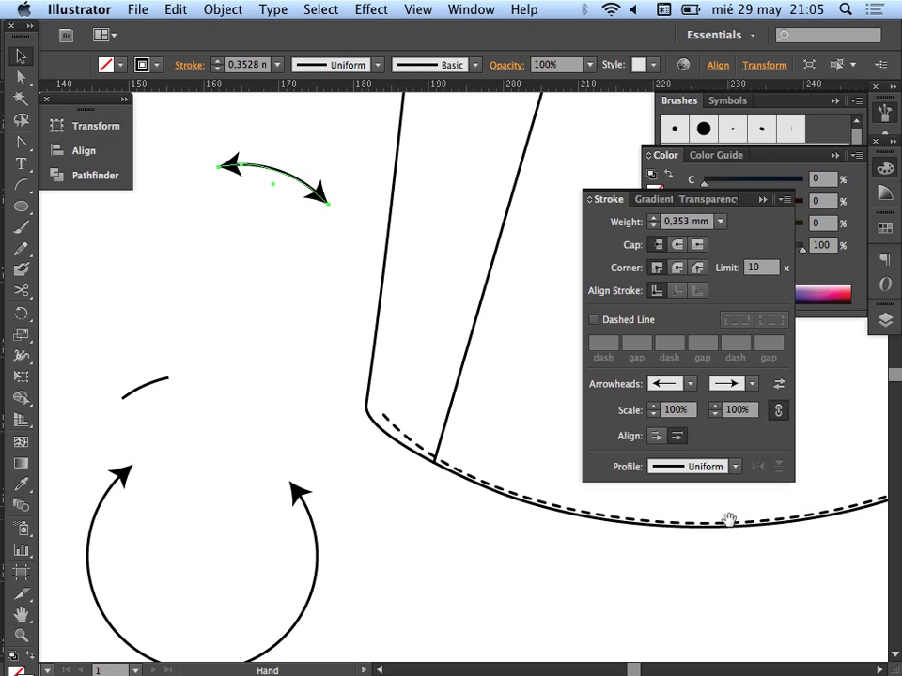
pyautogui.keyDown('alt'); pyautogui.click(722, 521); pyautogui.keyUp('alt')
pyautogui.keyDown('alt'); pyautogui.click(723, 521); pyautogui.keyUp('alt')
pyautogui.keyDown('alt'); pyautogui.click(724, 521); pyautogui.keyUp('alt')
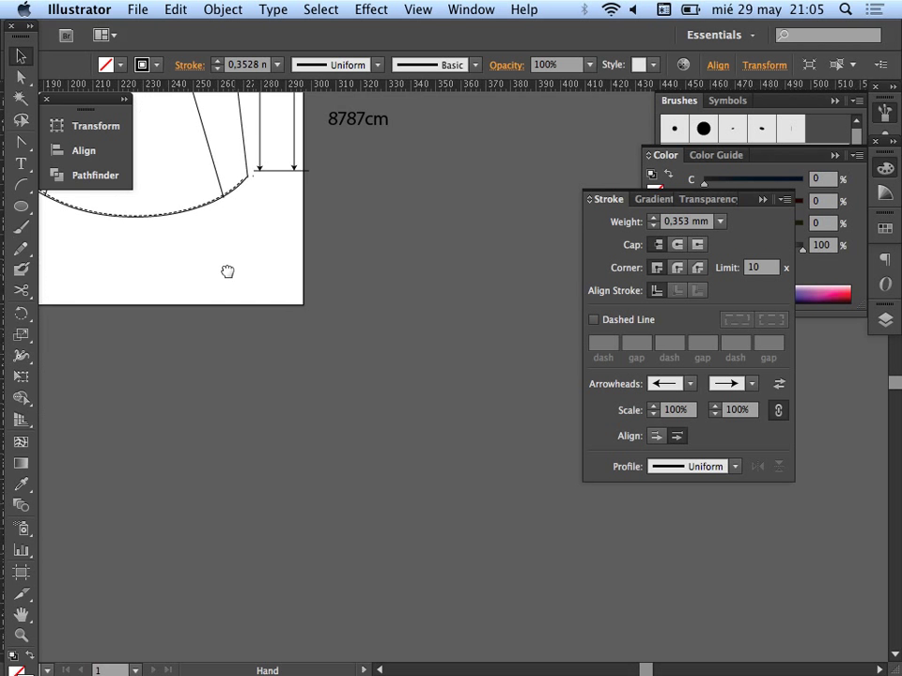
pyautogui.moveTo(228, 269); pyautogui.dragTo(368, 449)
pyautogui.keyDown('alt'); pyautogui.click(299, 369); pyautogui.keyUp('alt')
pyautogui.moveTo(326, 362); pyautogui.dragTo(256, 383)
pyautogui.press('v')
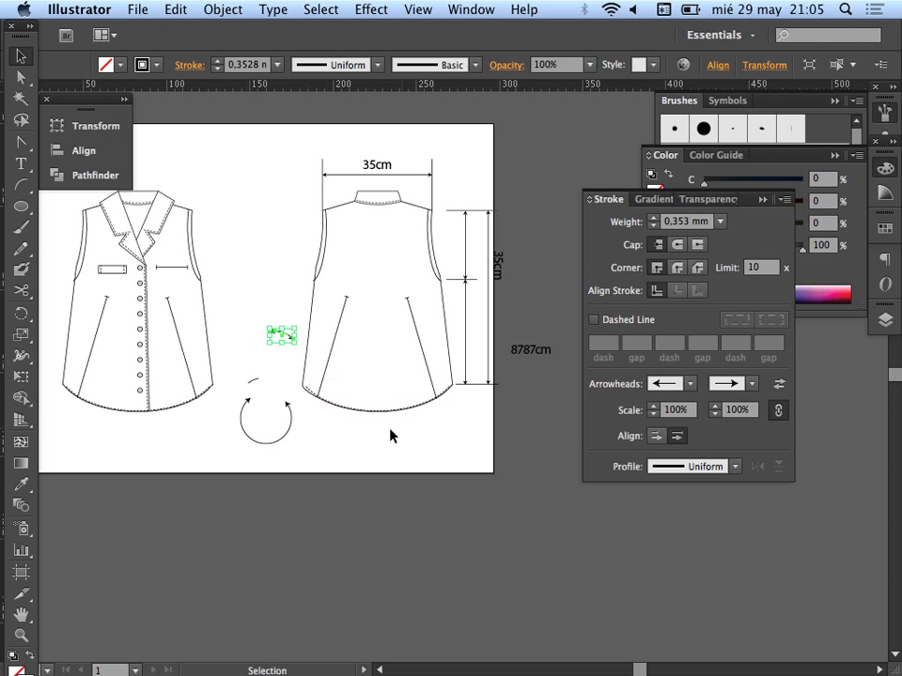
pyautogui.moveTo(292, 432); pyautogui.dragTo(586, 544)
pyautogui.moveTo(510, 501); pyautogui.dragTo(509, 381)
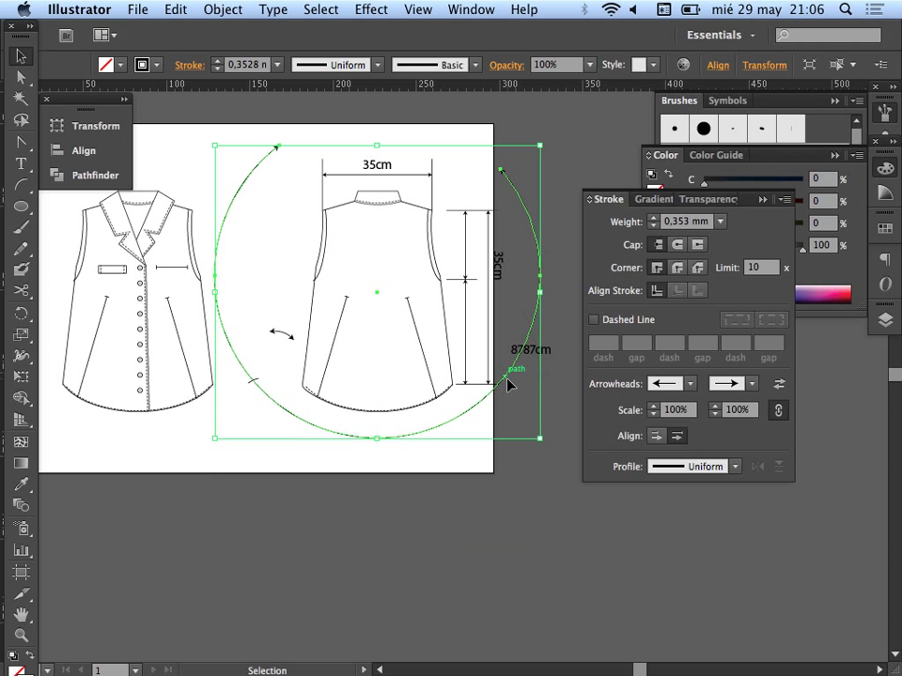
# Cut the enlarged circle with the Scissors at two points on either side of the back hem
pyautogui.click(21, 289)
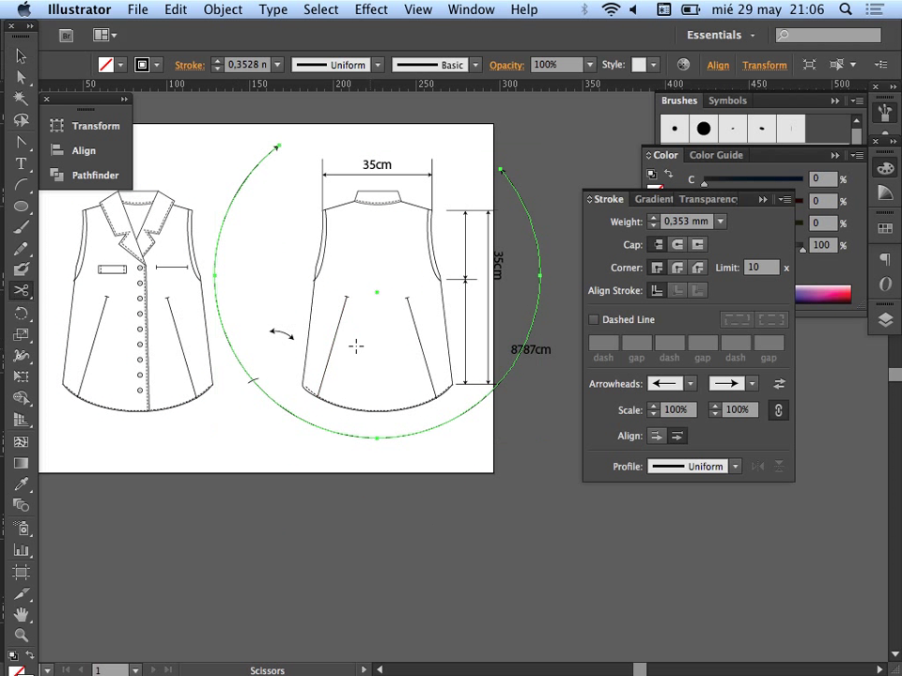
pyautogui.click(466, 410)
pyautogui.click(285, 409)
pyautogui.press('v')
pyautogui.click(278, 435)
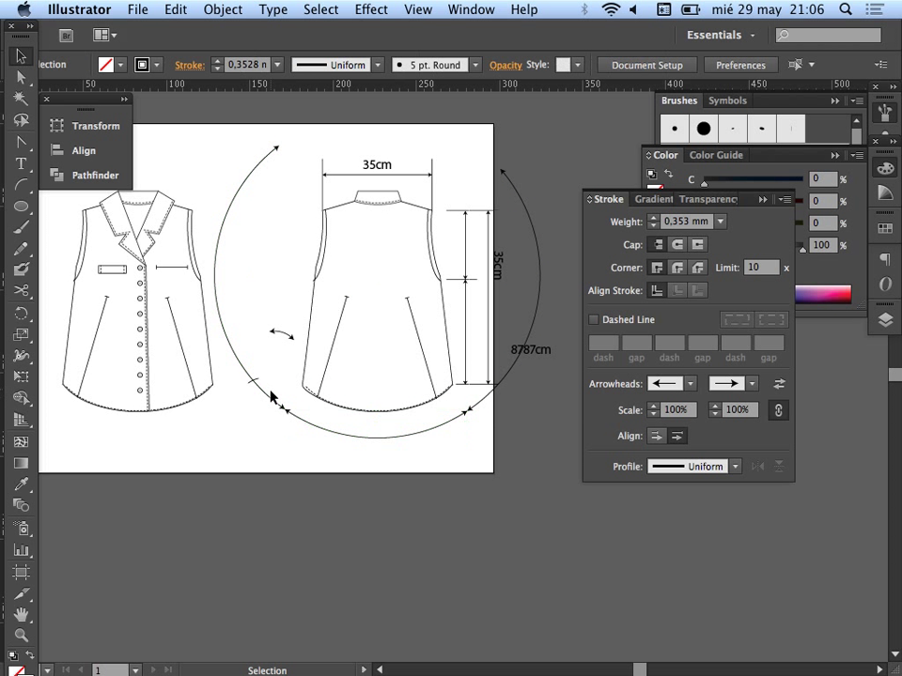
# Delete the two side arcs of the enlarged circle, keeping only the double-arrow curve below the back hem
pyautogui.click(272, 399)
pyautogui.press('Delete')
pyautogui.click(537, 303)
pyautogui.press('Delete')
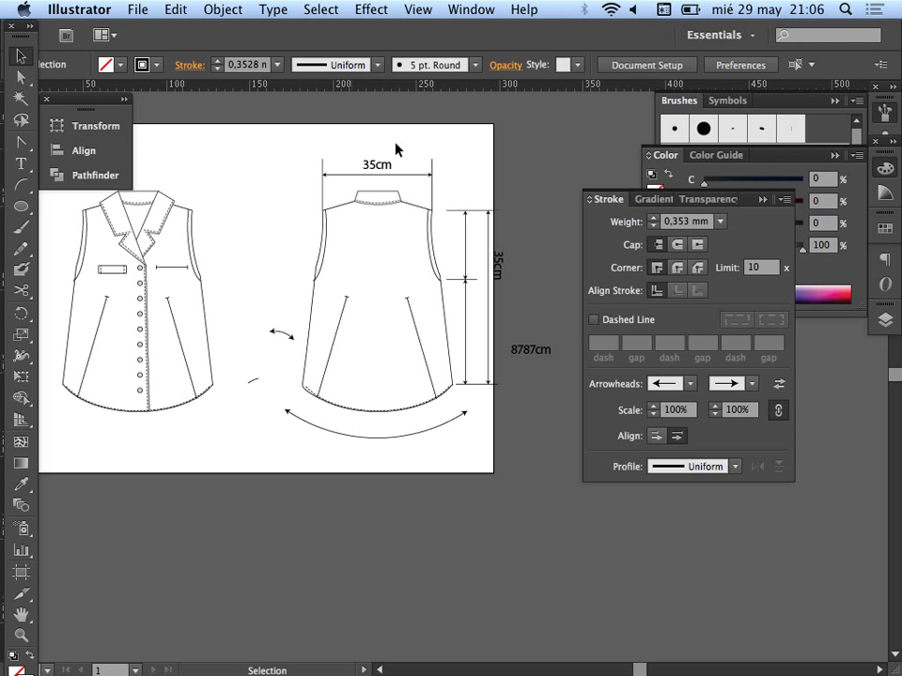
# Undo the arc cuts, deletions and resizing back to the small open circle with arrowheads
pyautogui.moveTo(3, 322)
pyautogui.click(38, 419)
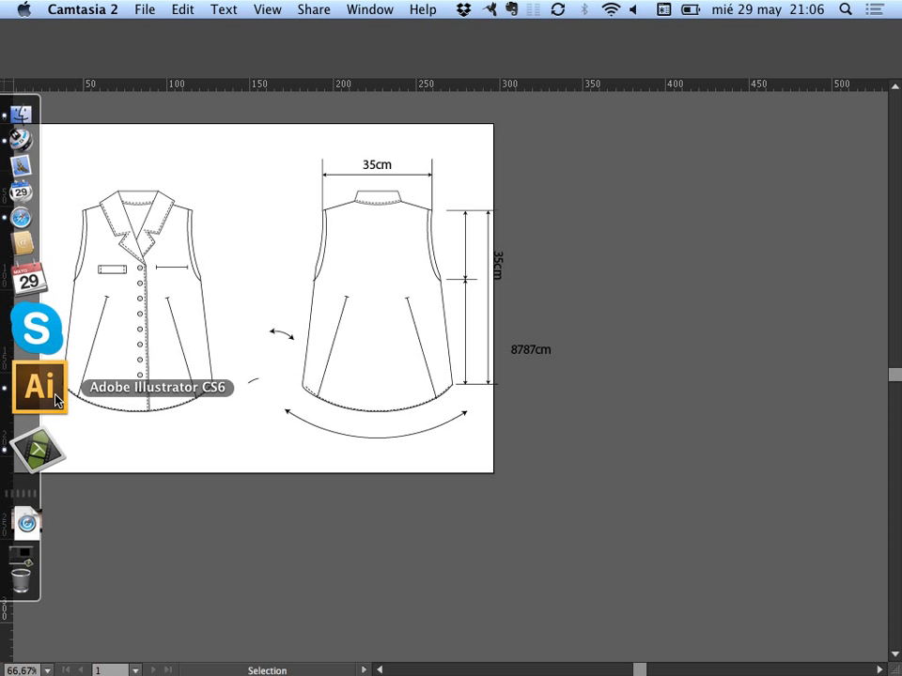
pyautogui.click(55, 396)
pyautogui.press('super+z')
pyautogui.press('super+z')
pyautogui.press('super+z')
pyautogui.press('super+z')
pyautogui.press('super+z')
pyautogui.press('super+z')
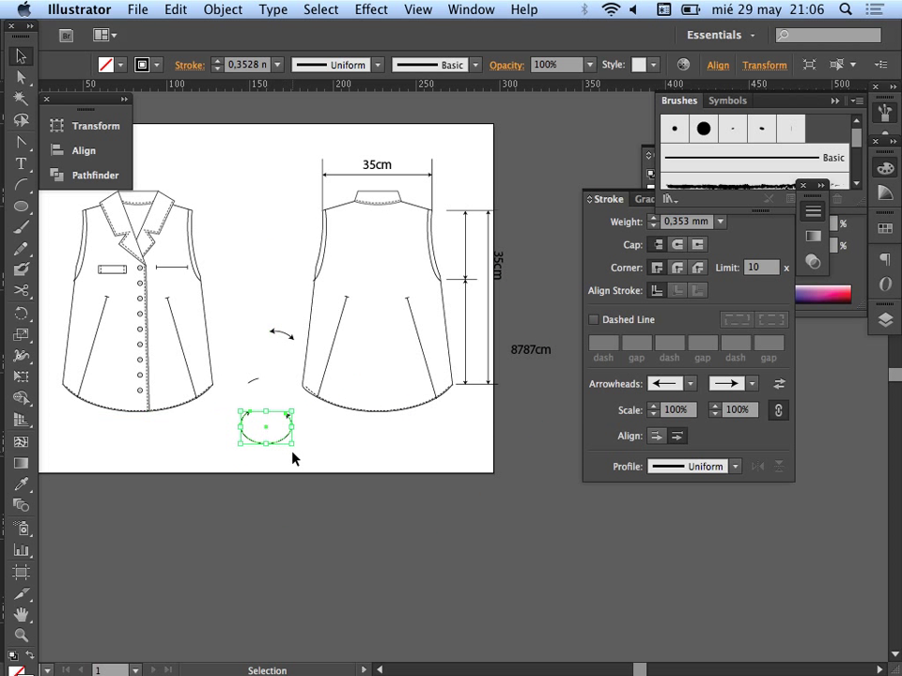
pyautogui.press('super+z')
pyautogui.press('super+z')
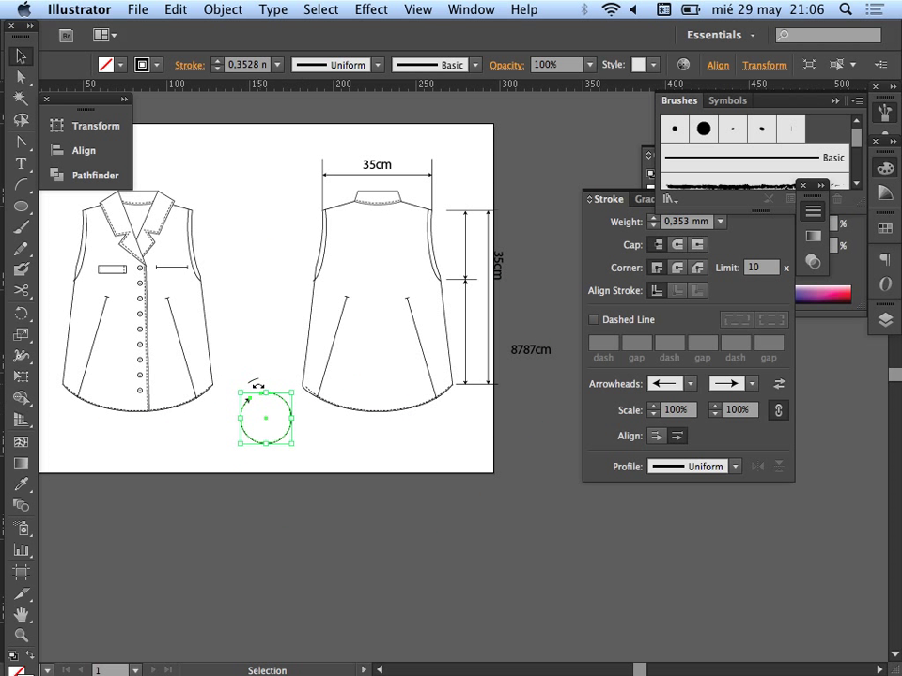
# Try flattening the open arrowed circle into a narrow ellipse, and undo it
pyautogui.moveTo(266, 395); pyautogui.dragTo(269, 428)
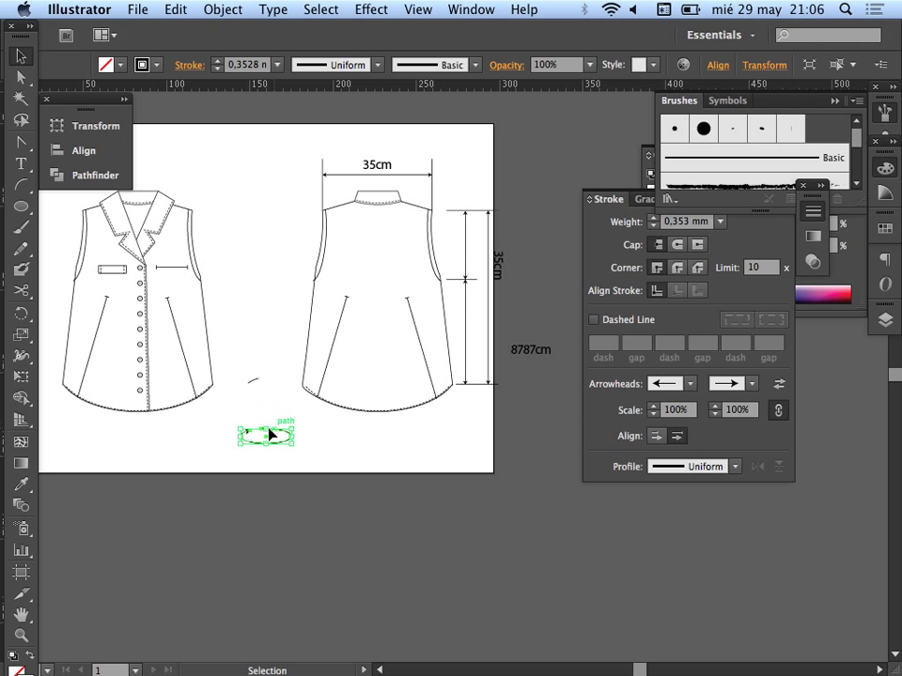
pyautogui.click(298, 460)
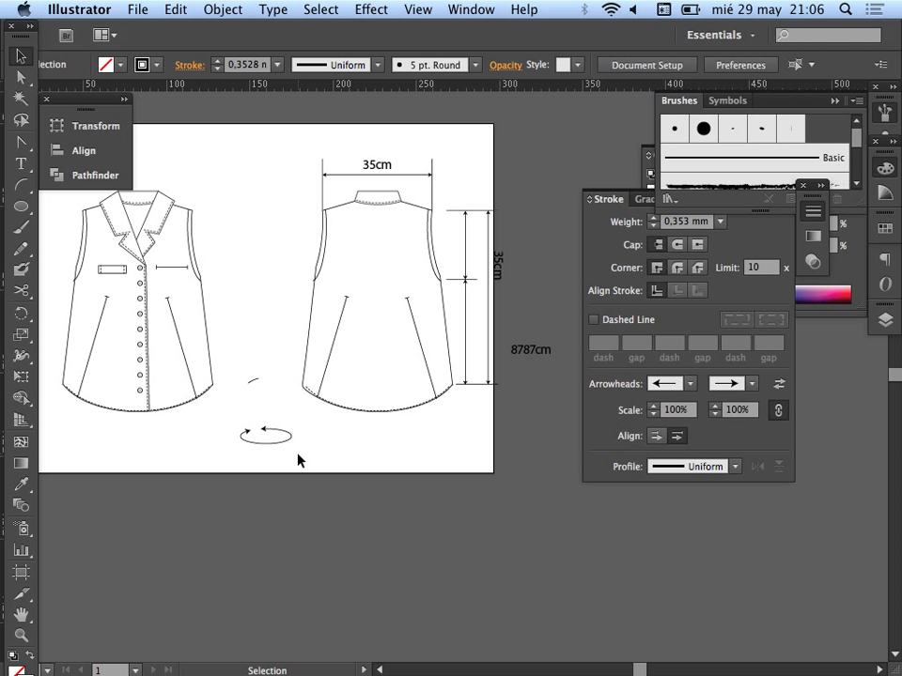
pyautogui.press('super+z')
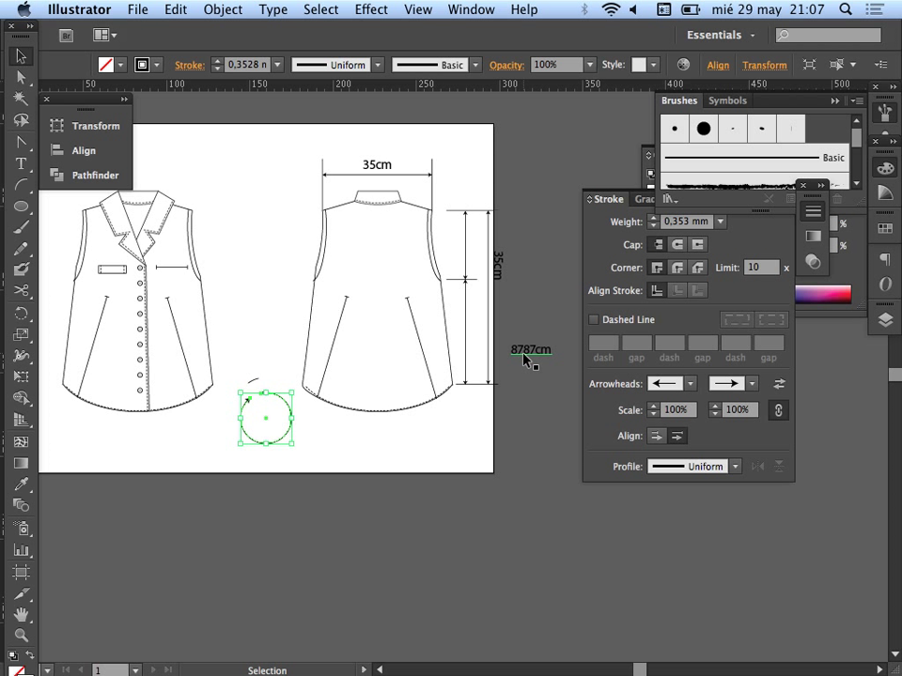
# Draw an S-shaped curve with three anchor points using the Pen tool, above and to the right of the arrowed circle
pyautogui.moveTo(382, 432); pyautogui.dragTo(435, 435)
pyautogui.keyDown('super'); pyautogui.click(308, 392); pyautogui.keyUp('super')
pyautogui.click(499, 428)
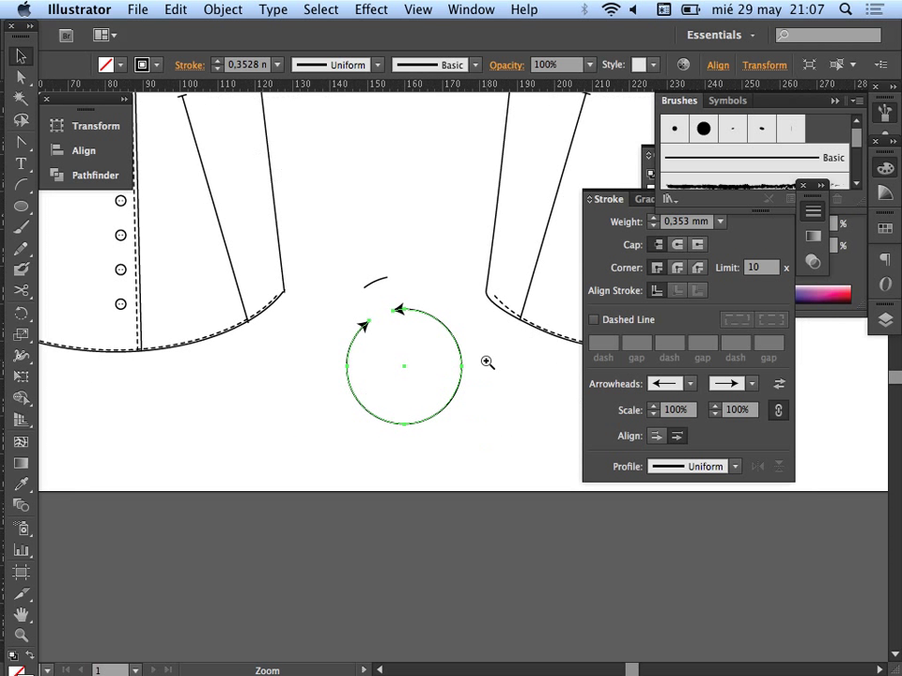
pyautogui.click(488, 318)
pyautogui.click(447, 317)
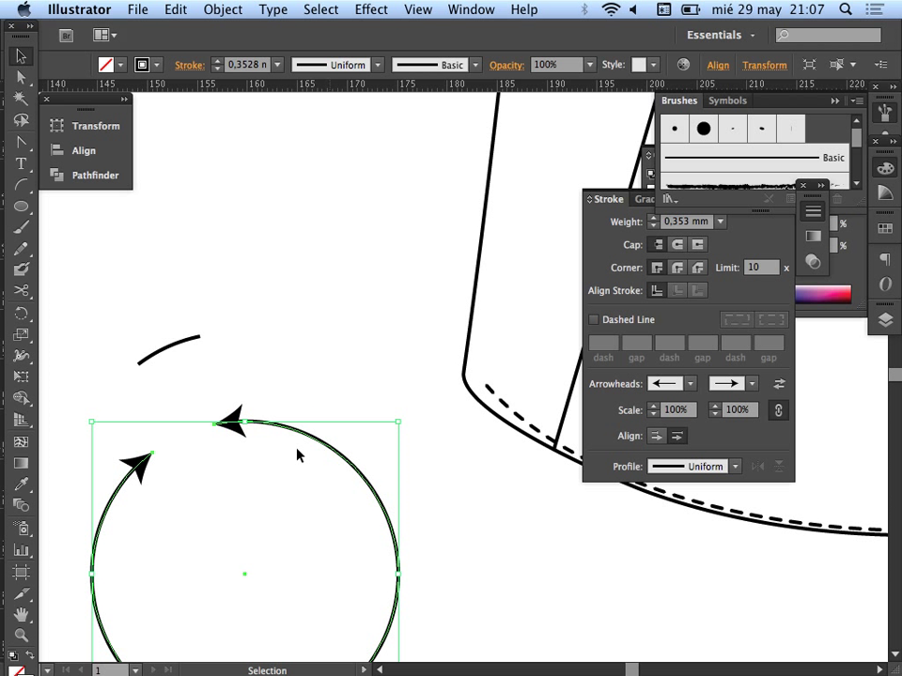
pyautogui.moveTo(421, 361); pyautogui.dragTo(403, 442)
pyautogui.press('p')
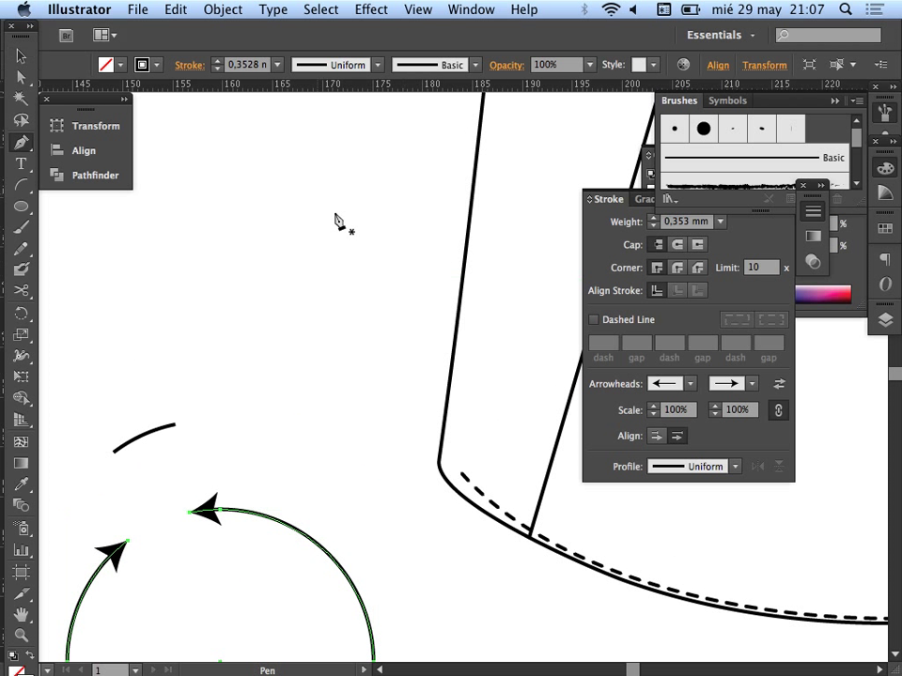
pyautogui.click(263, 167)
pyautogui.moveTo(280, 326); pyautogui.dragTo(239, 390)
pyautogui.moveTo(286, 462); pyautogui.dragTo(311, 484)
# Extend the S-curve back upward into a closed narrow shape and raise the middle anchor on its right side
pyautogui.moveTo(293, 424); pyautogui.dragTo(291, 394)
pyautogui.moveTo(312, 277); pyautogui.dragTo(318, 249)
pyautogui.moveTo(308, 159)
pyautogui.mouseDown()
pyautogui.moveTo(286, 141)
pyautogui.moveTo(302, 146)
pyautogui.mouseUp()
pyautogui.press('a')
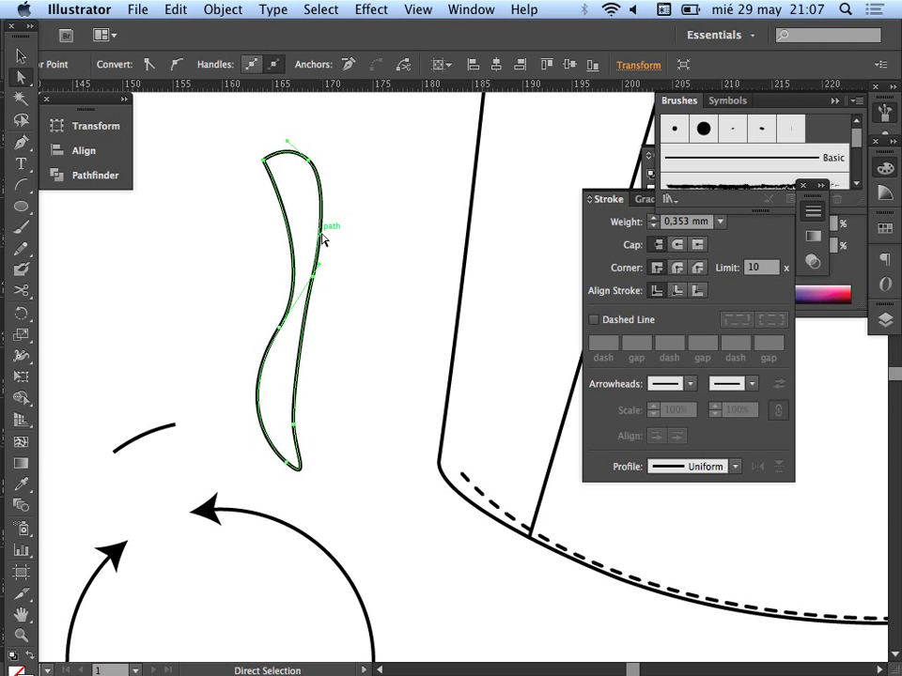
pyautogui.moveTo(313, 278); pyautogui.dragTo(314, 229)
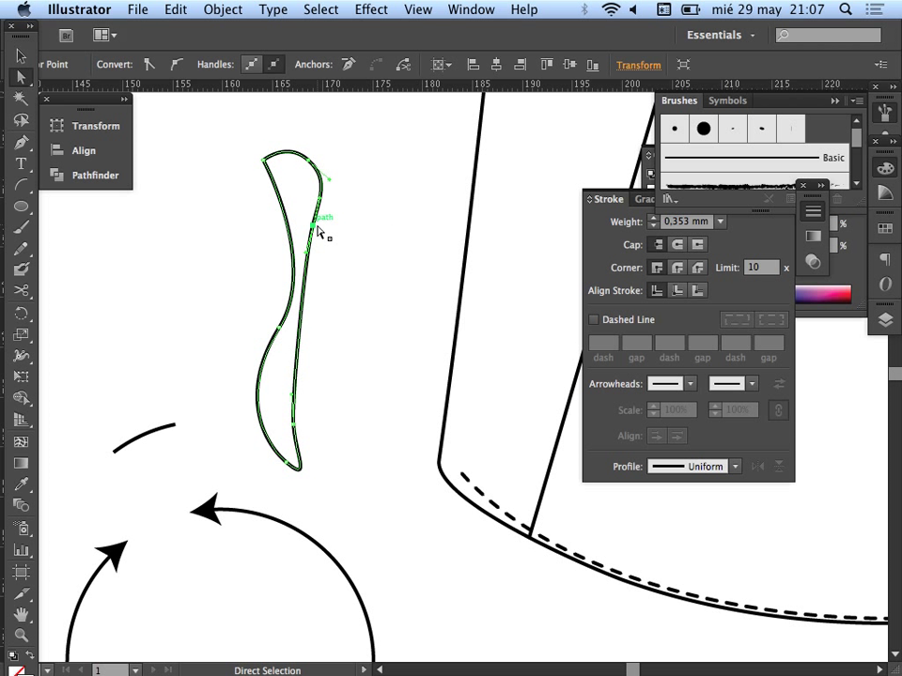
# Undo the closed shape's added segments back to the open three-point S-curve
pyautogui.press('v')
pyautogui.press('super+z')
pyautogui.press('super+z')
pyautogui.press('super+z')
pyautogui.press('super+z')
pyautogui.press('super+z')
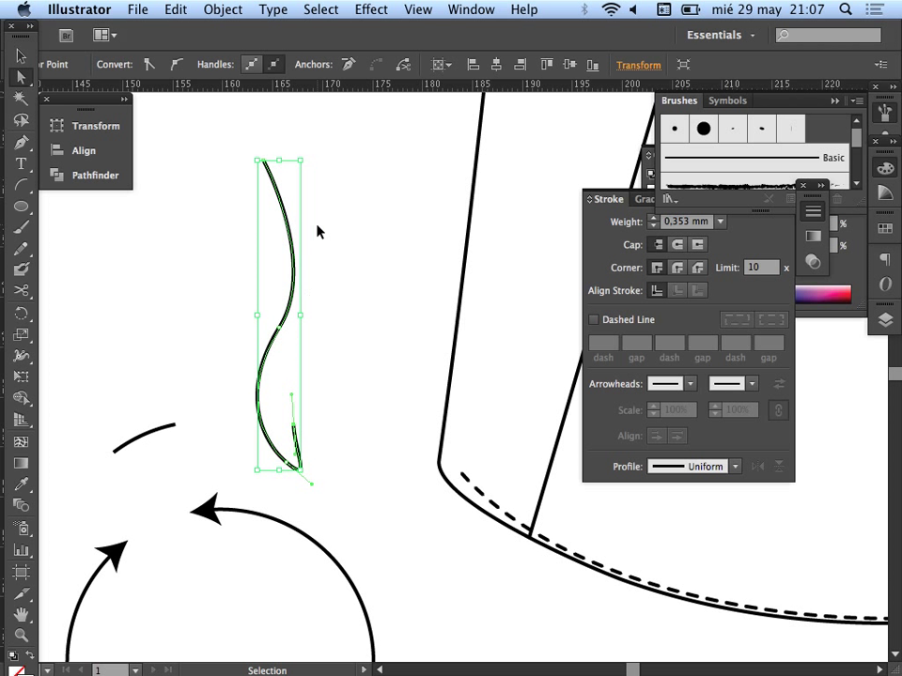
pyautogui.press('super+z')
pyautogui.press('a')
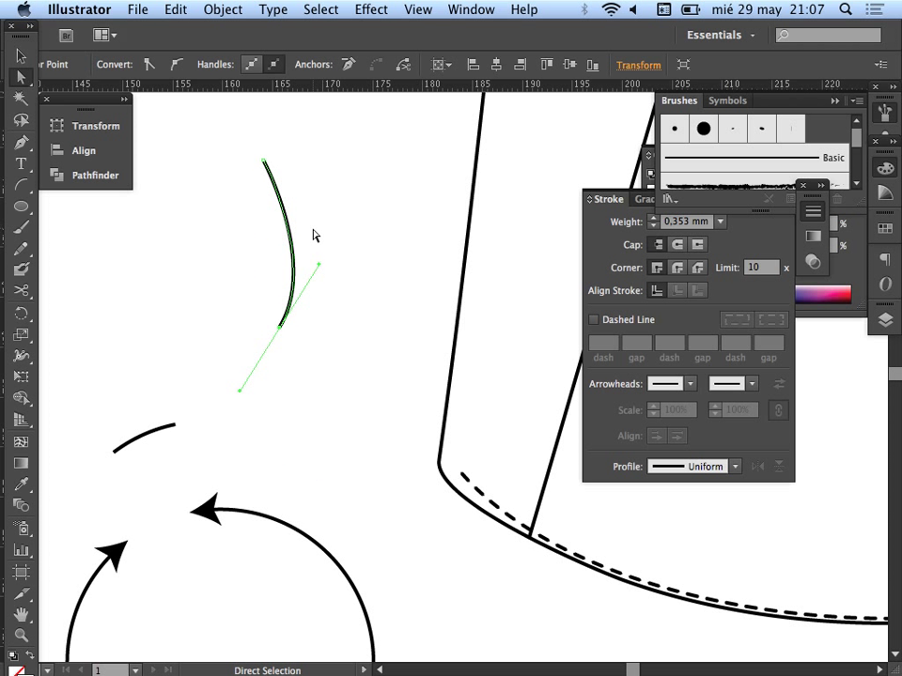
pyautogui.press('super+shift+z')
# Thicken the S-curve's stroke to 6 mm and extend its upper end anchor up and to the left
pyautogui.click(298, 233)
pyautogui.click(291, 236)
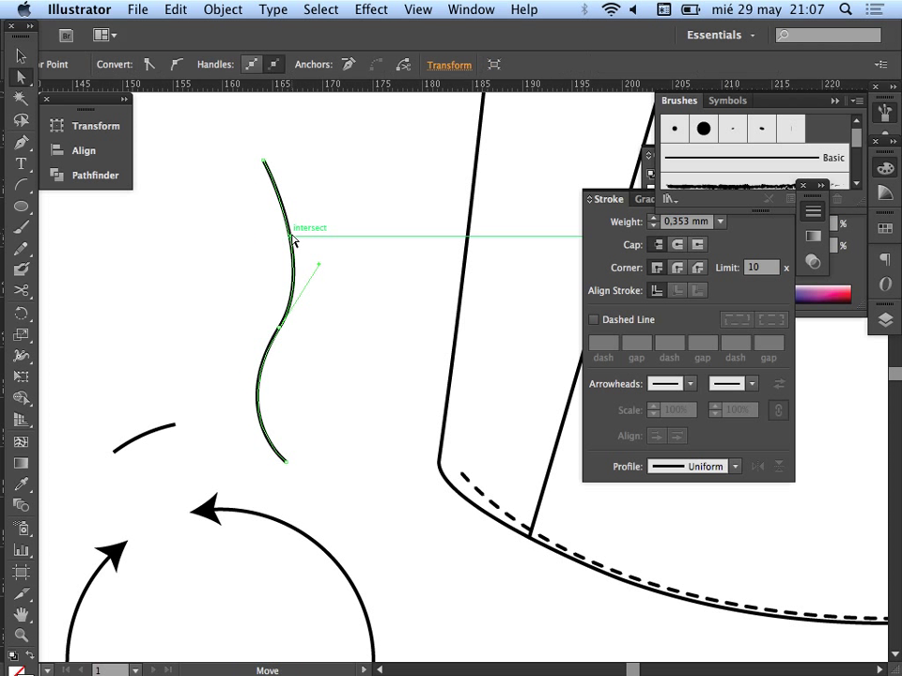
pyautogui.click(653, 218)
pyautogui.click(653, 218)
pyautogui.click(653, 218)
pyautogui.click(652, 218)
pyautogui.click(653, 217)
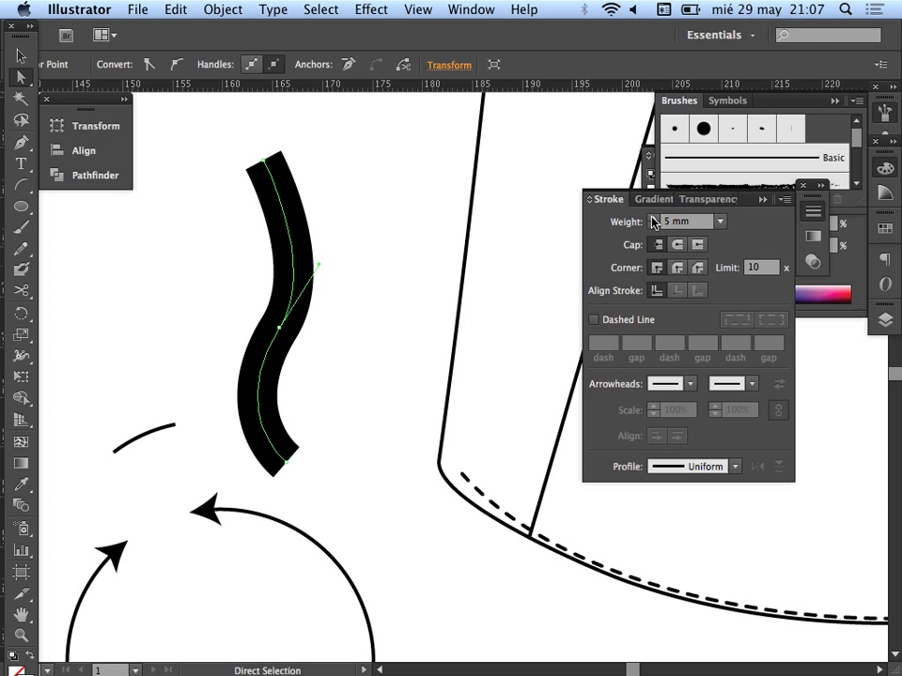
pyautogui.click(652, 218)
pyautogui.click(264, 164)
pyautogui.moveTo(264, 163); pyautogui.dragTo(224, 89)
# Convert the thick S-curve to a shape with Outline Stroke and pull the upper part of its right edge inward
pyautogui.click(208, 8)
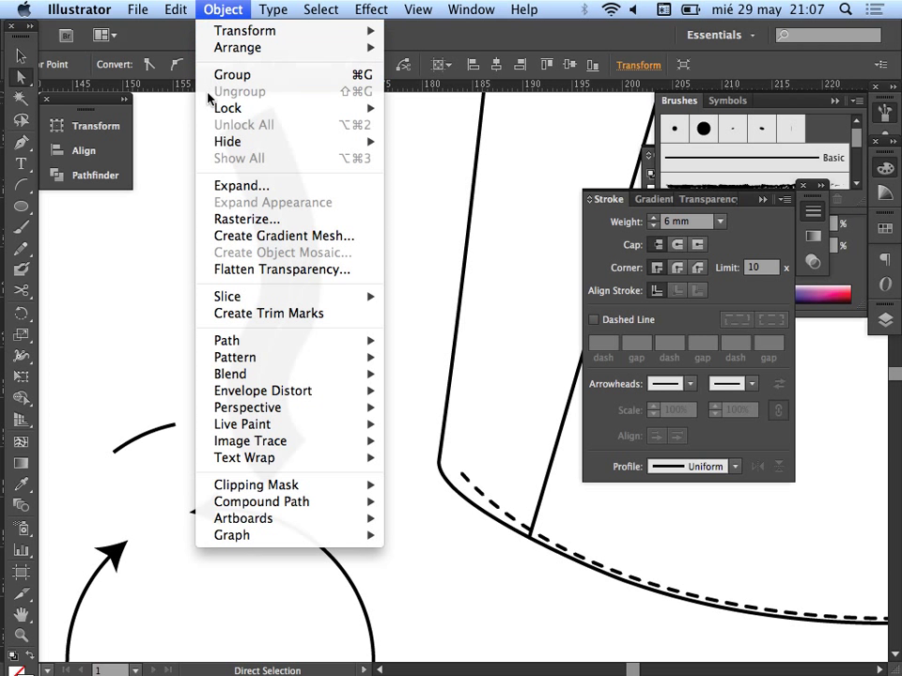
pyautogui.moveTo(256, 349)
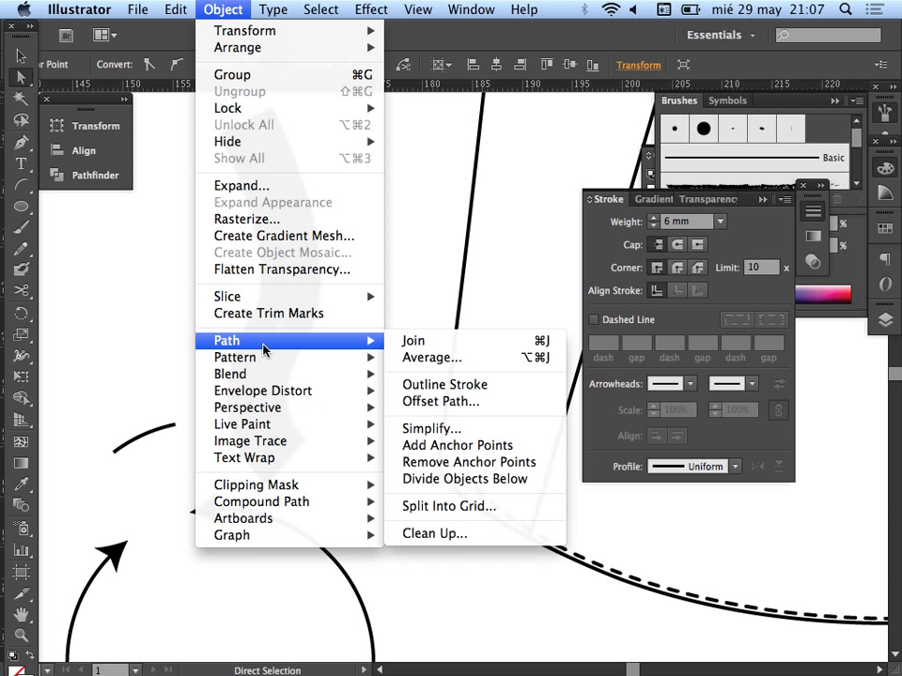
pyautogui.click(437, 384)
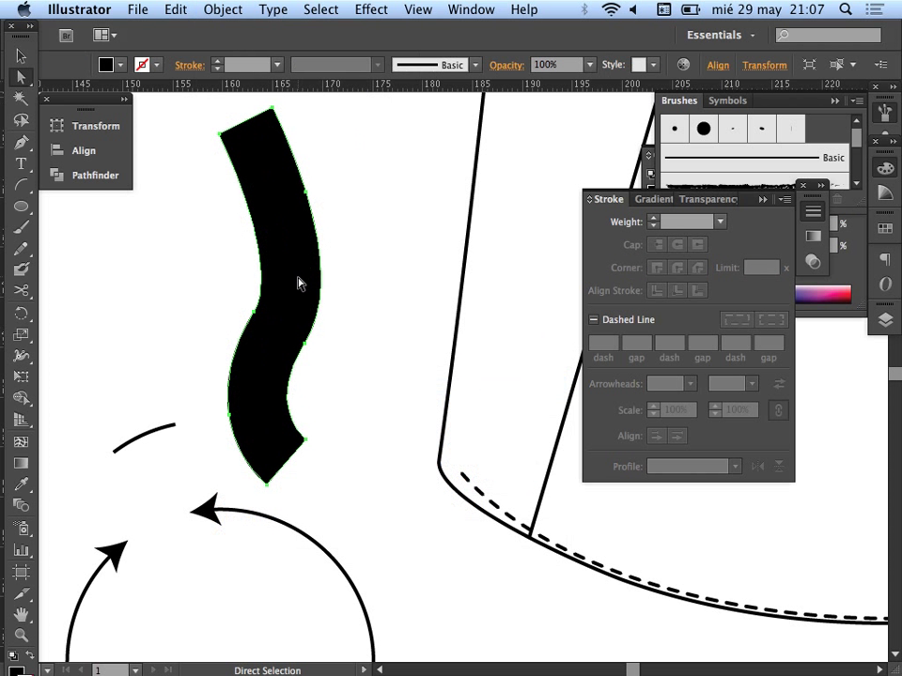
pyautogui.moveTo(302, 187); pyautogui.dragTo(283, 175)
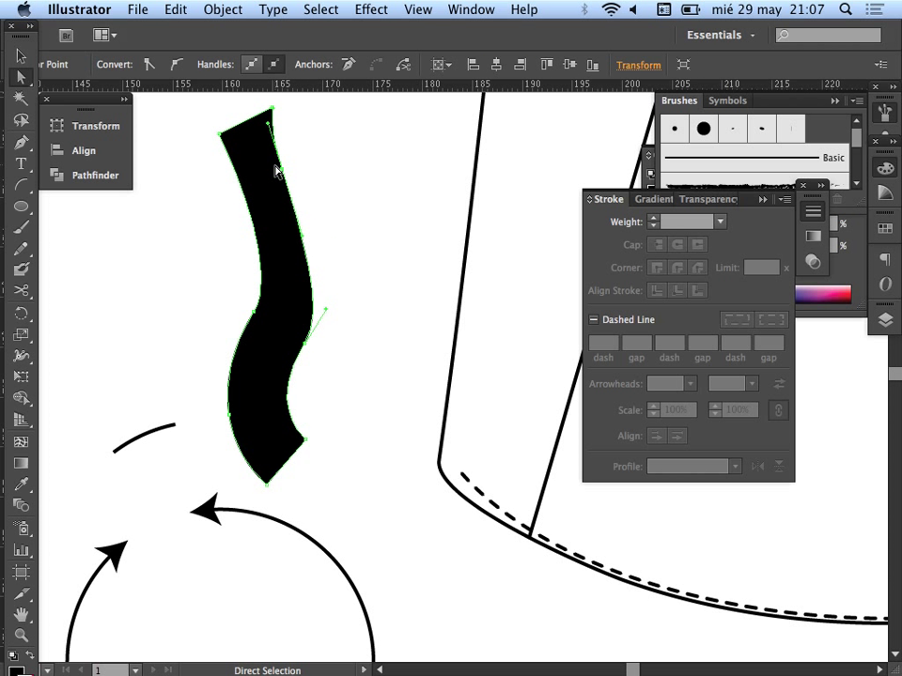
# Undo the outlined shape, the end anchor move and the last stroke increases, back to a 2 mm S-curve
pyautogui.press('v')
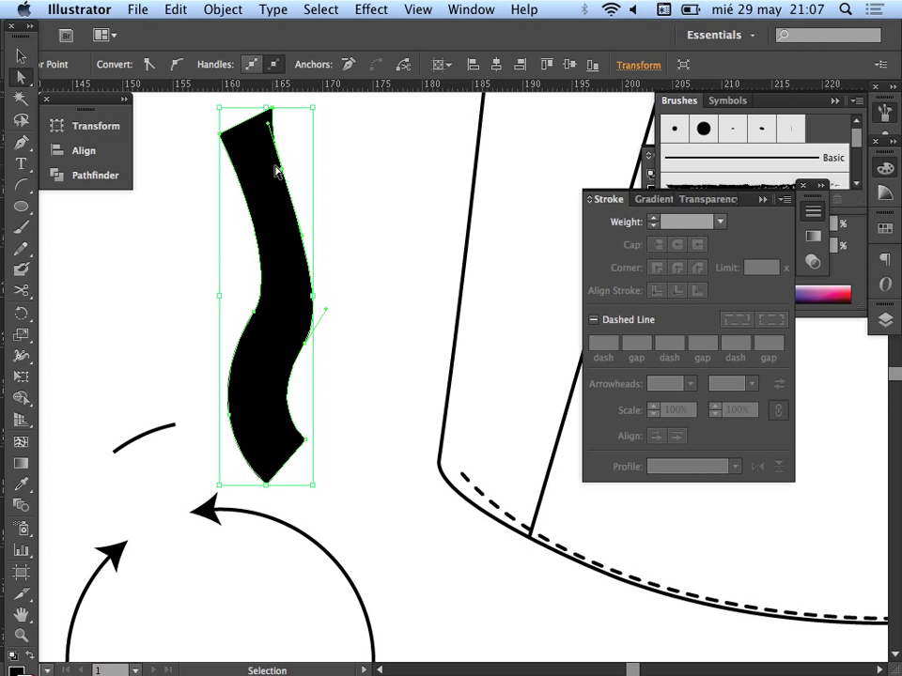
pyautogui.press('super+z')
pyautogui.press('super+z')
pyautogui.press('super+z')
pyautogui.press('super+z')
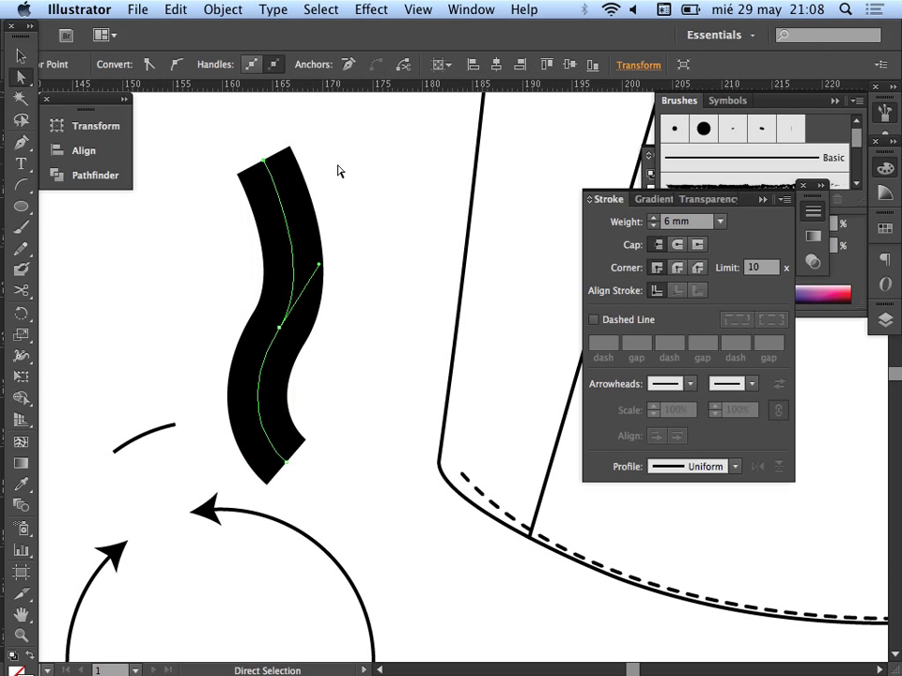
pyautogui.press('z')
pyautogui.press('super+z')
pyautogui.press('super+z')
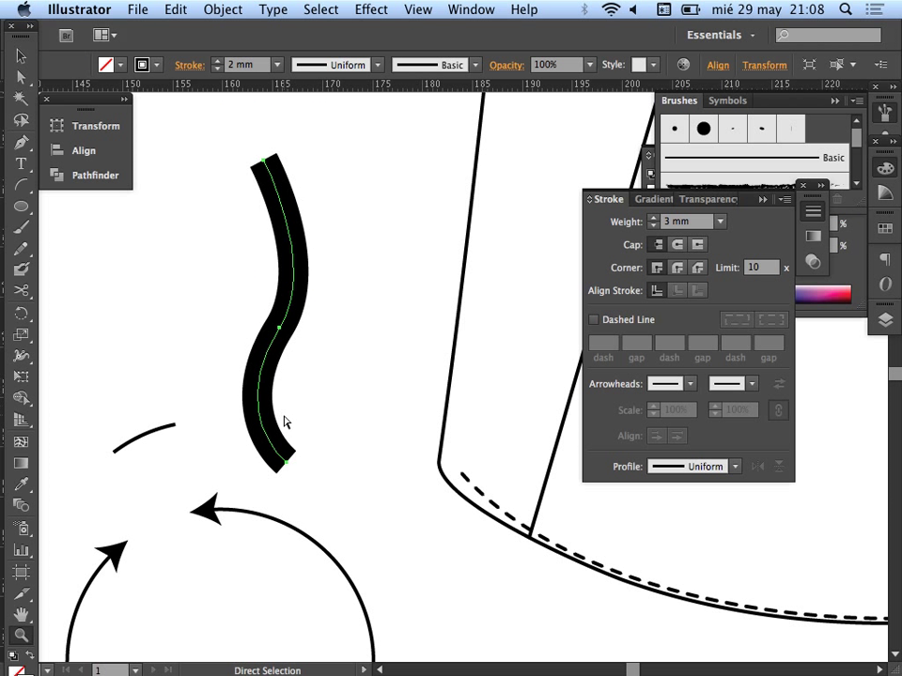
# Move the arrowed circle away from the S-curve, down and to the right across the artboard's lower edge
pyautogui.press('z')
pyautogui.keyDown('alt'); pyautogui.click(290, 422); pyautogui.keyUp('alt')
pyautogui.keyDown('alt'); pyautogui.click(324, 449); pyautogui.keyUp('alt')
pyautogui.moveTo(463, 419); pyautogui.dragTo(294, 370)
pyautogui.press('v')
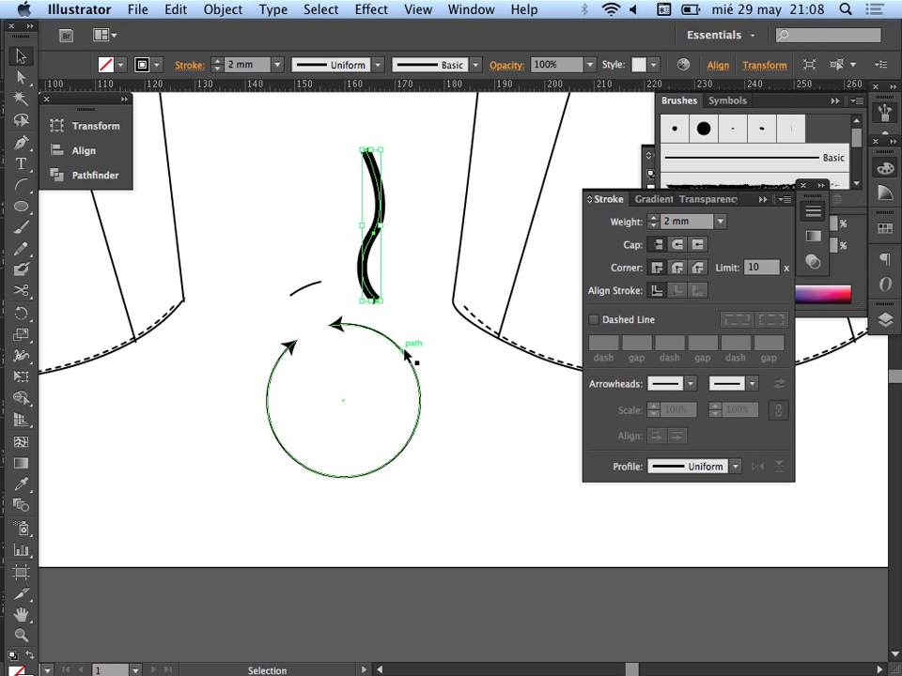
pyautogui.click(403, 353)
pyautogui.moveTo(682, 584); pyautogui.dragTo(767, 582)
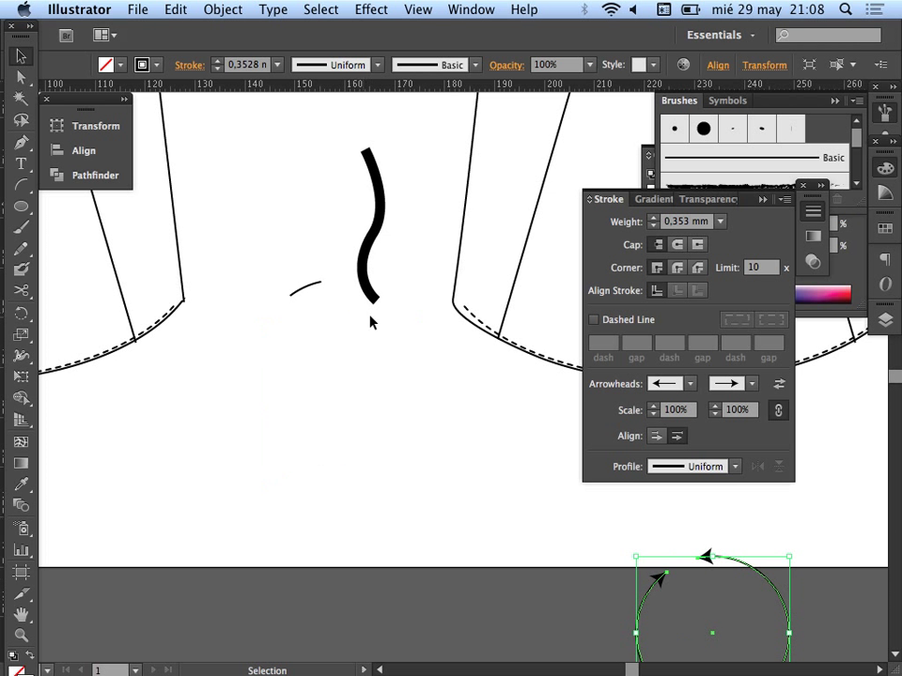
# Stretch the S-curve downward to more than twice its height
pyautogui.doubleClick(375, 299)
pyautogui.moveTo(376, 301)
pyautogui.mouseDown()
pyautogui.moveTo(346, 388)
pyautogui.moveTo(326, 500)
pyautogui.mouseUp()
pyautogui.doubleClick(324, 456)
pyautogui.click(372, 368)
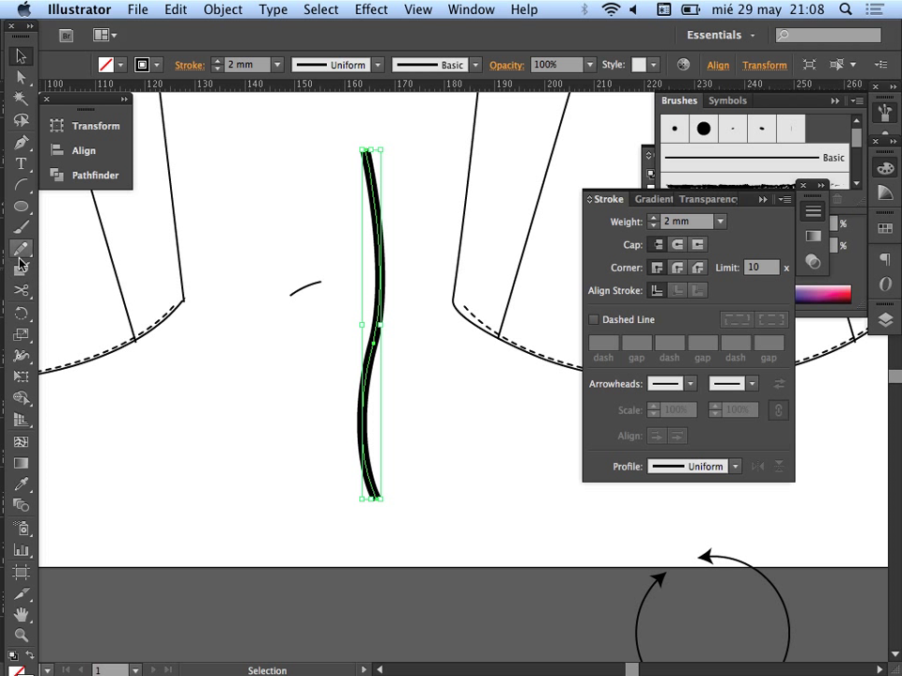
# Vary the S-curve's stroke with the Width tool: wide near the top, pinched mid-way, wide below, and narrow near the lower end
pyautogui.click(20, 358)
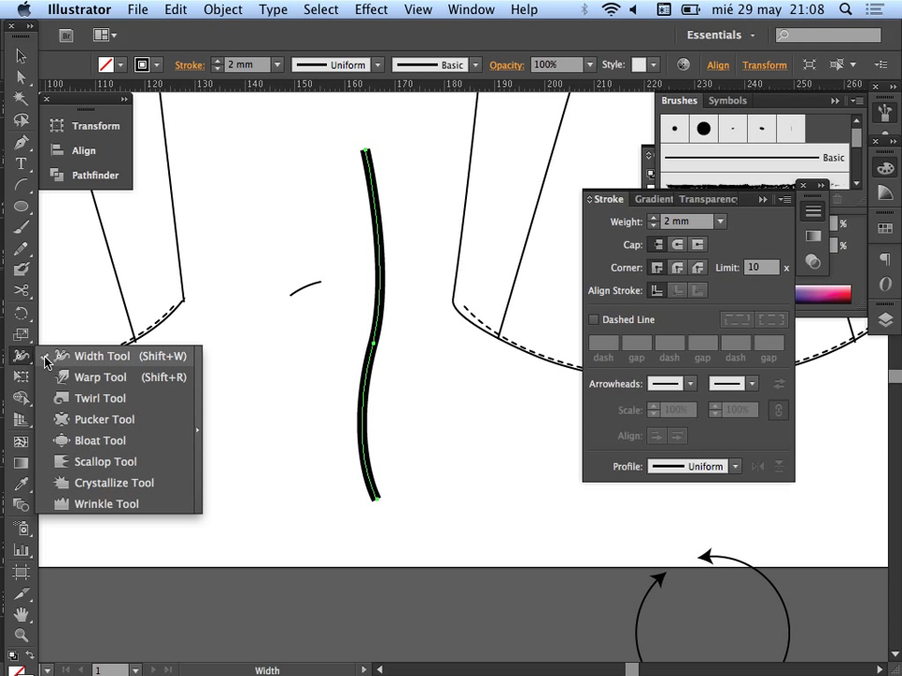
pyautogui.click(45, 360)
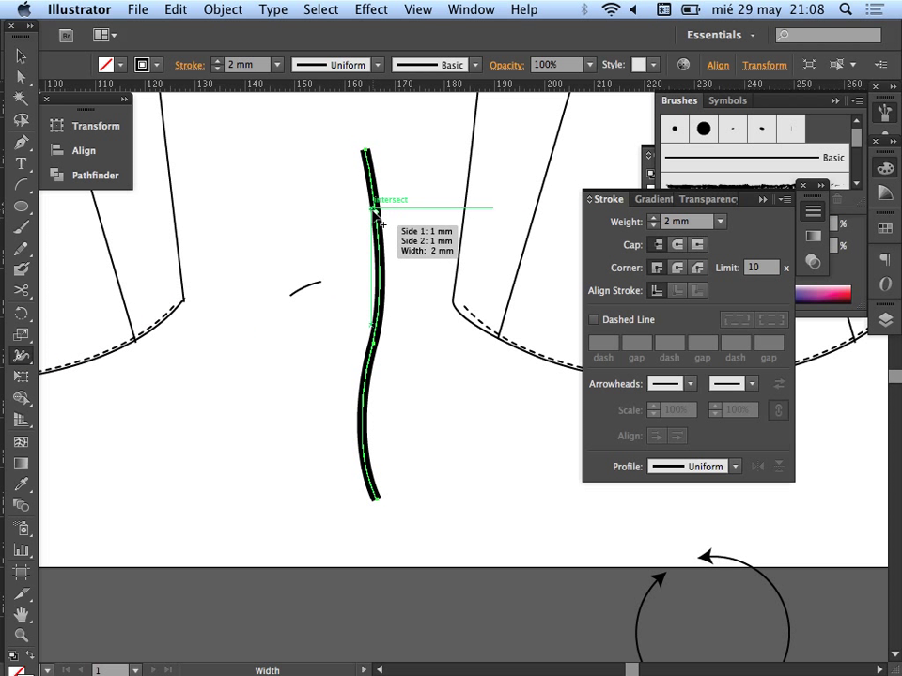
pyautogui.moveTo(374, 193)
pyautogui.mouseDown()
pyautogui.moveTo(383, 191)
pyautogui.moveTo(345, 197)
pyautogui.mouseUp()
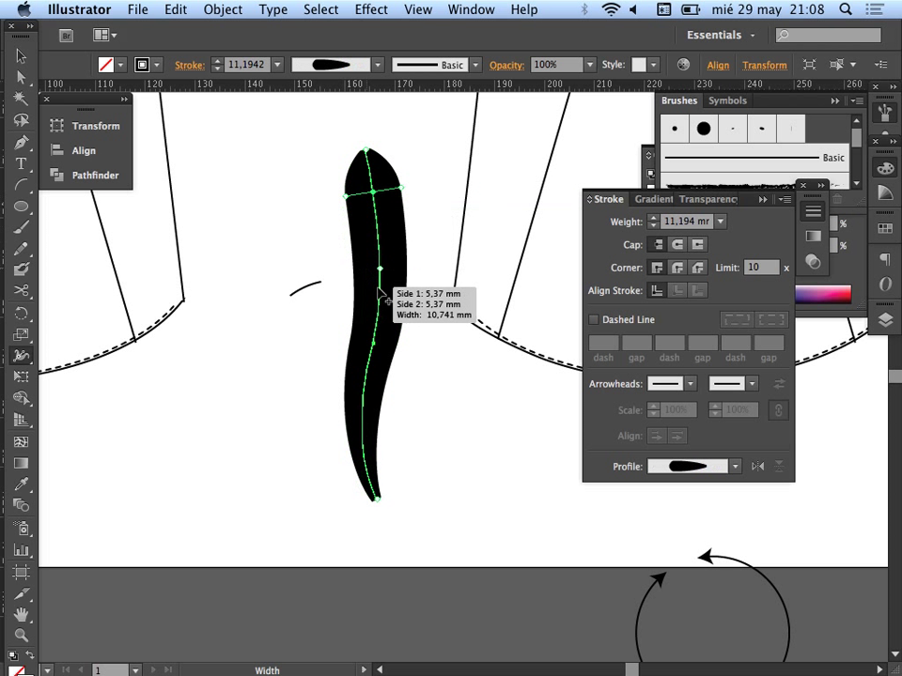
pyautogui.moveTo(380, 291)
pyautogui.mouseDown()
pyautogui.moveTo(365, 291)
pyautogui.moveTo(374, 292)
pyautogui.mouseUp()
pyautogui.moveTo(374, 364); pyautogui.dragTo(334, 373)
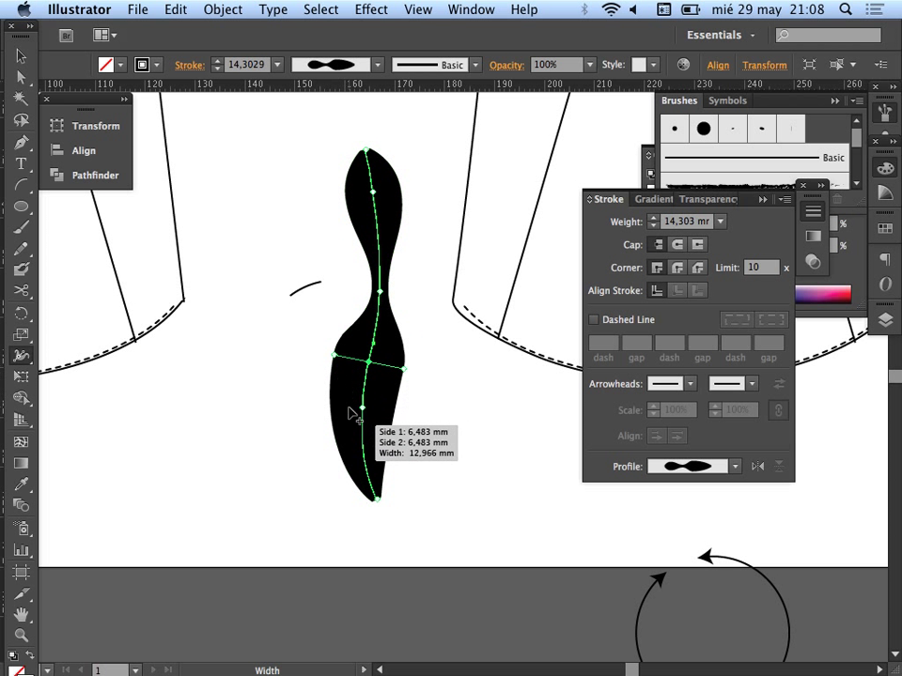
pyautogui.moveTo(352, 443); pyautogui.dragTo(380, 438)
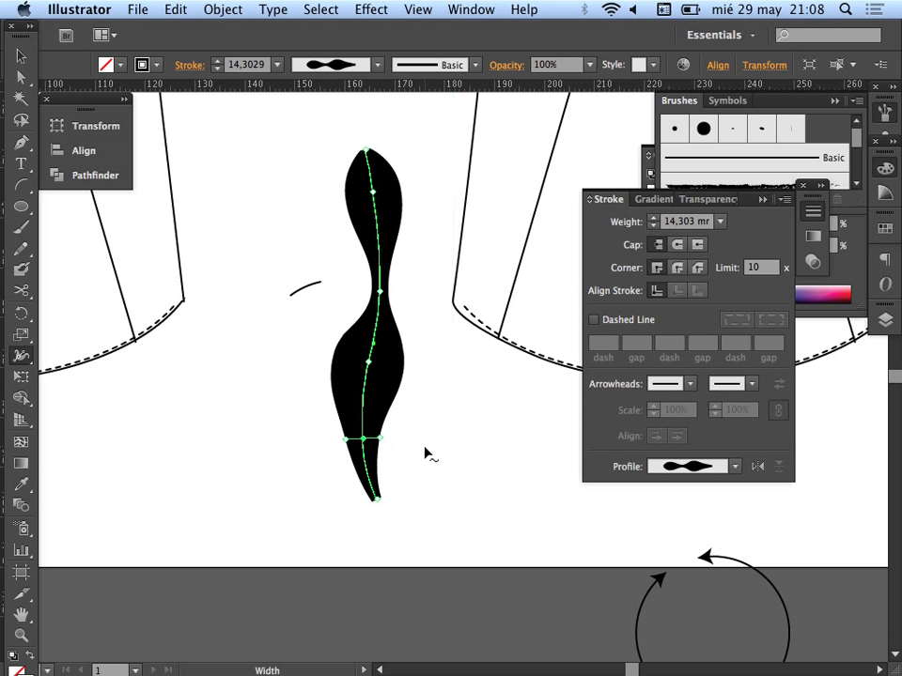
# Move the S-curve's lower end to the right, bend its lower half to the left, and widen the stroke near that end
pyautogui.press('a')
pyautogui.click(376, 500)
pyautogui.moveTo(375, 501)
pyautogui.mouseDown()
pyautogui.moveTo(476, 537)
pyautogui.moveTo(494, 508)
pyautogui.mouseUp()
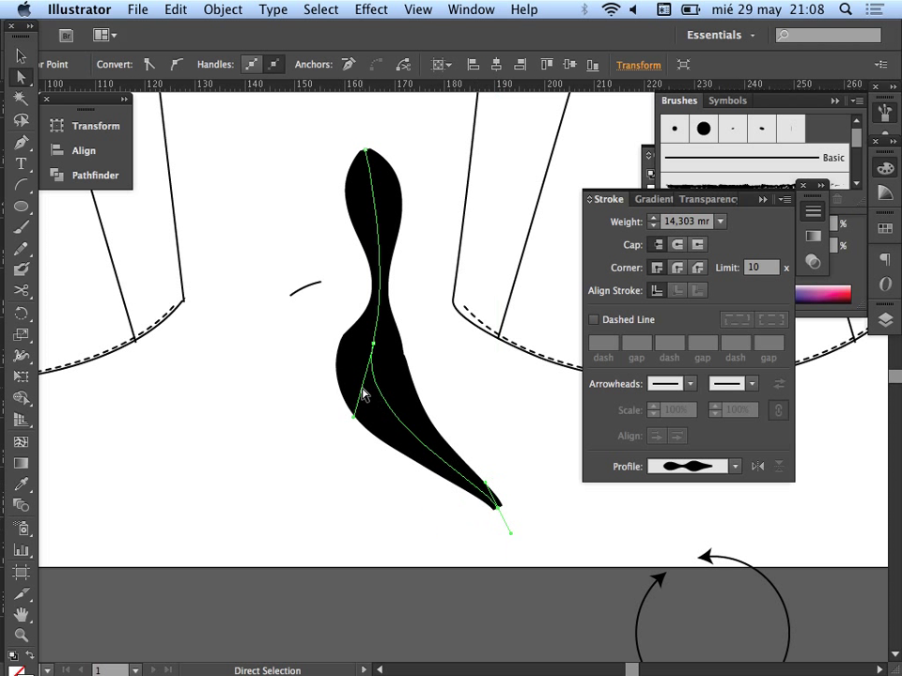
pyautogui.moveTo(355, 414)
pyautogui.mouseDown()
pyautogui.moveTo(271, 475)
pyautogui.moveTo(191, 448)
pyautogui.mouseUp()
pyautogui.click(20, 355)
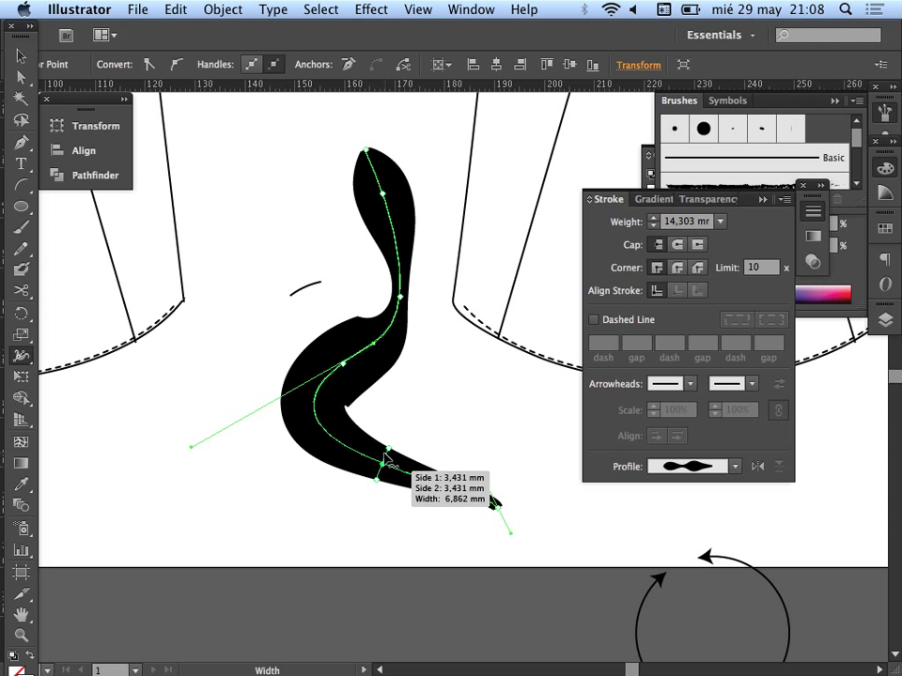
pyautogui.moveTo(389, 464); pyautogui.dragTo(406, 449)
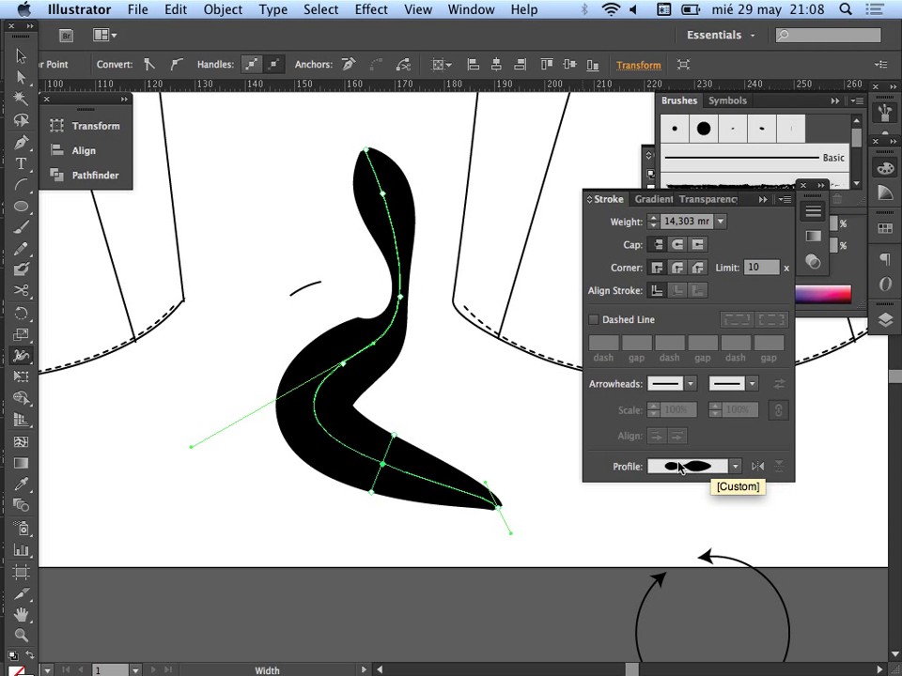
# Undo the S-curve's reshaping and width points, back to the stretched curve with a uniform 2 mm stroke
pyautogui.press('super+z')
pyautogui.press('super+z')
pyautogui.press('super+z')
pyautogui.press('super+z')
pyautogui.press('super+z')
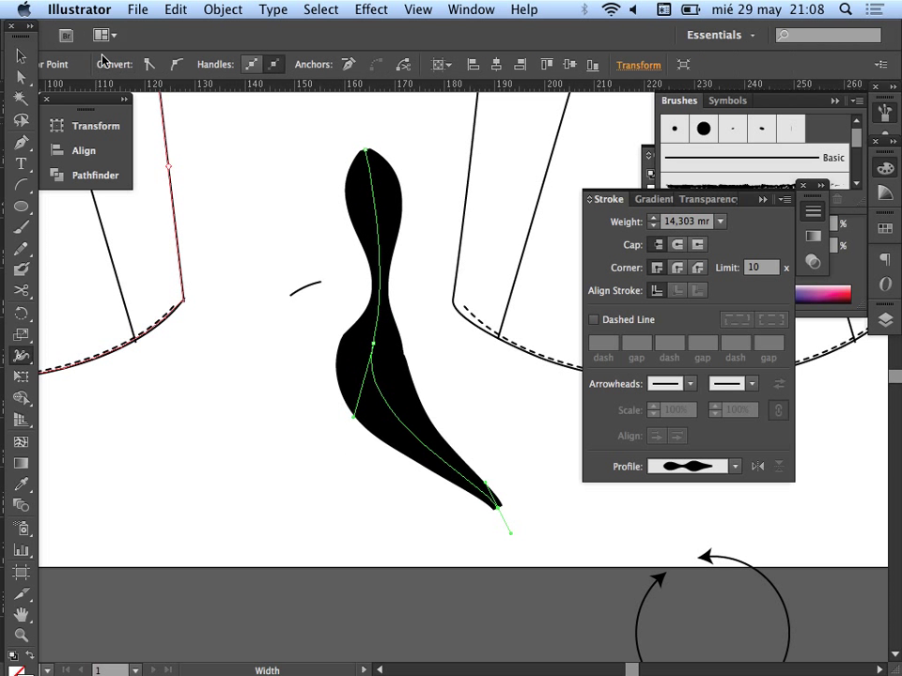
pyautogui.press('super+z')
pyautogui.hotkey('shift', 'w')
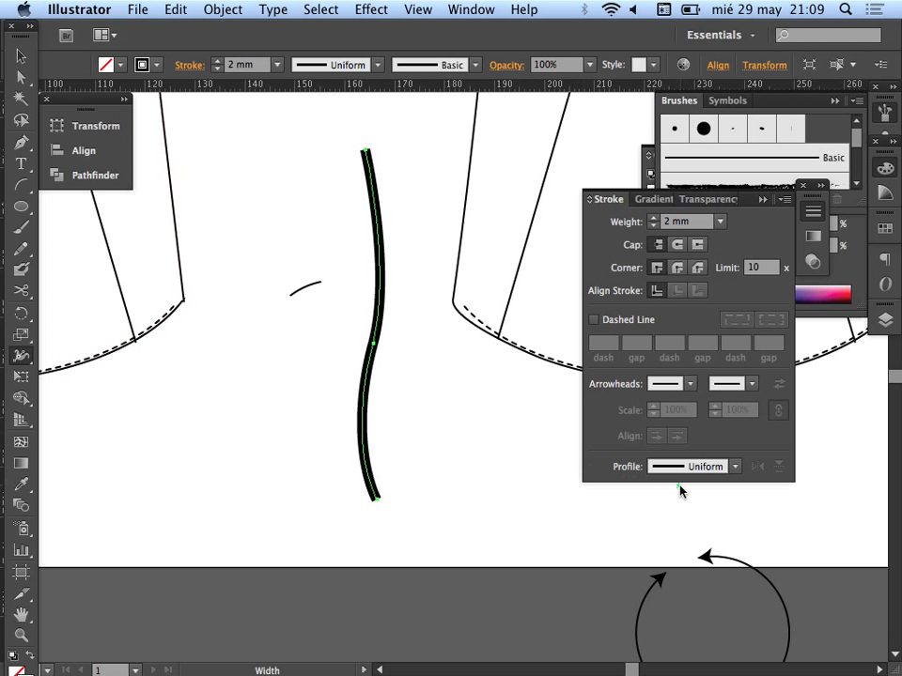
# Try preset width profiles on the S-curve, ending with the teardrop one, and undo an extra widening at its middle
pyautogui.click(688, 467)
pyautogui.click(691, 322)
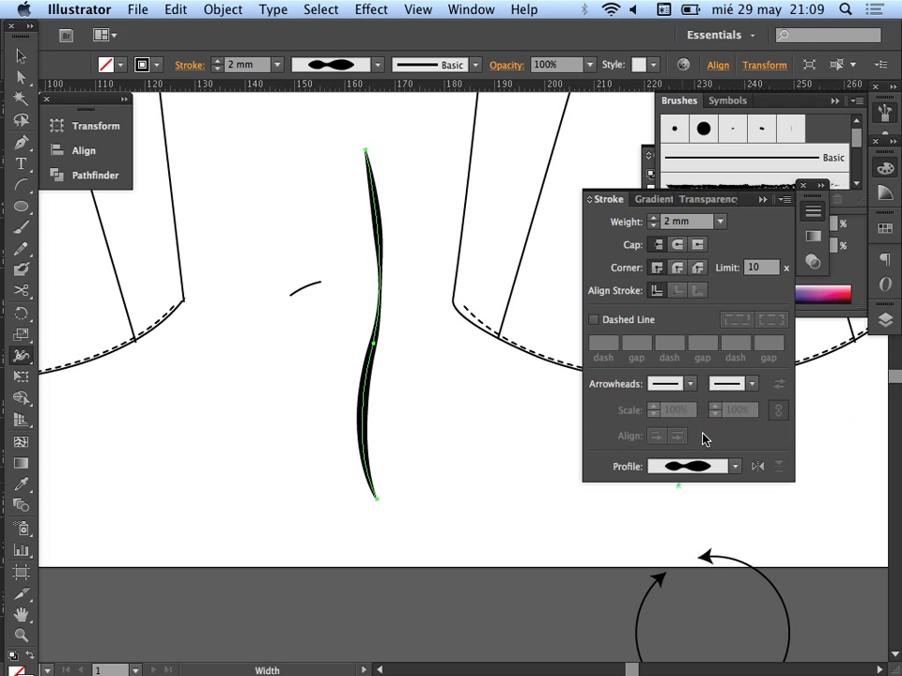
pyautogui.click(680, 469)
pyautogui.click(656, 394)
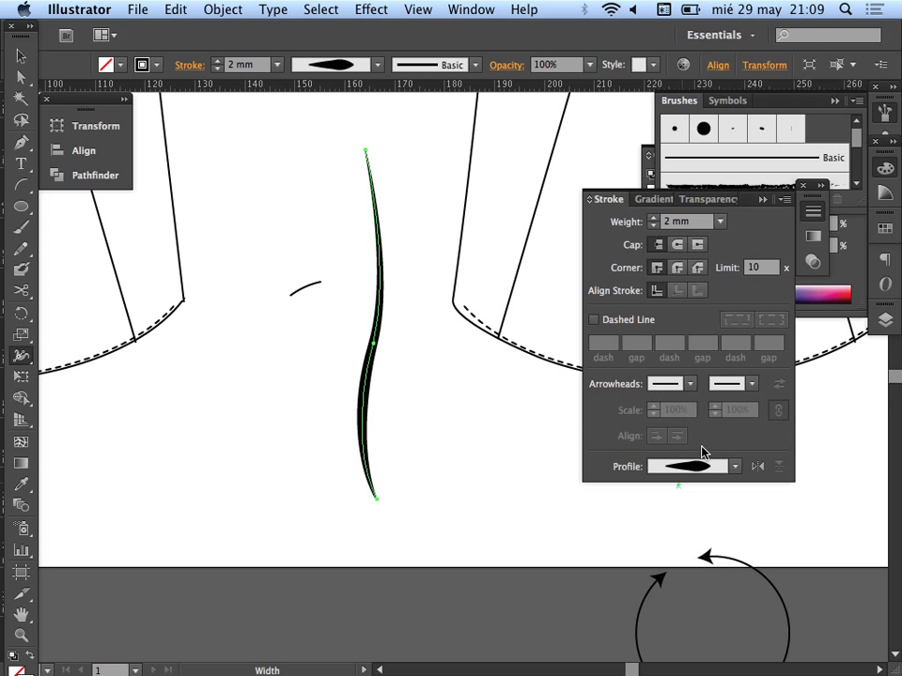
pyautogui.click(695, 466)
pyautogui.click(678, 424)
pyautogui.click(676, 467)
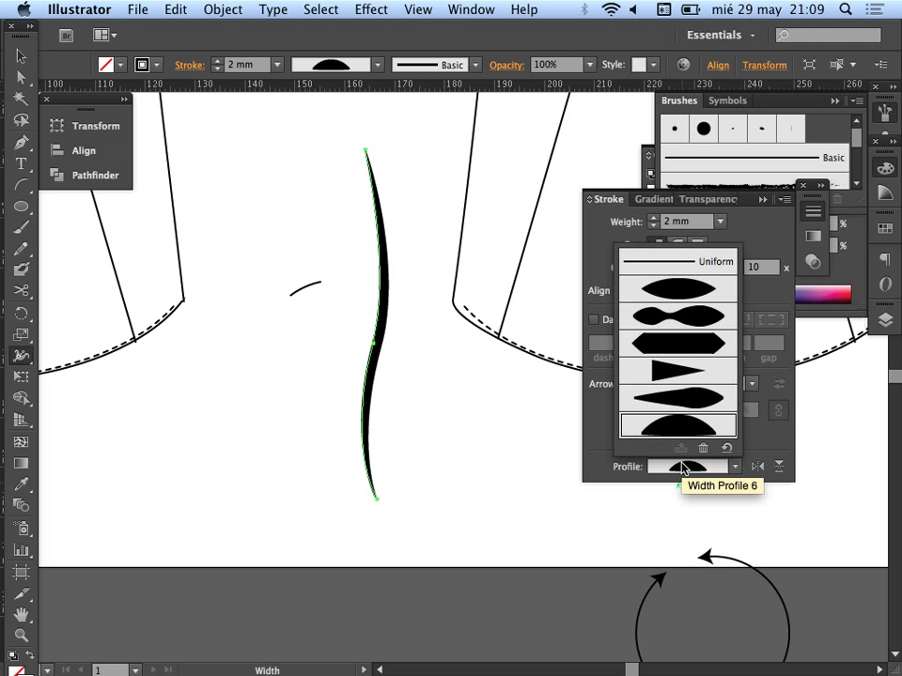
pyautogui.click(692, 402)
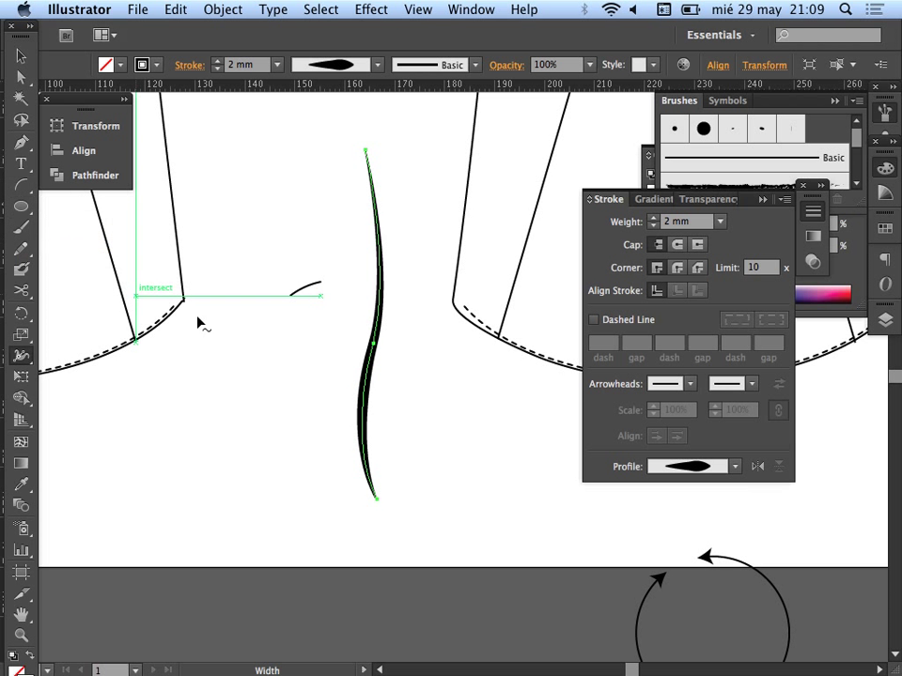
pyautogui.moveTo(386, 311); pyautogui.dragTo(405, 301)
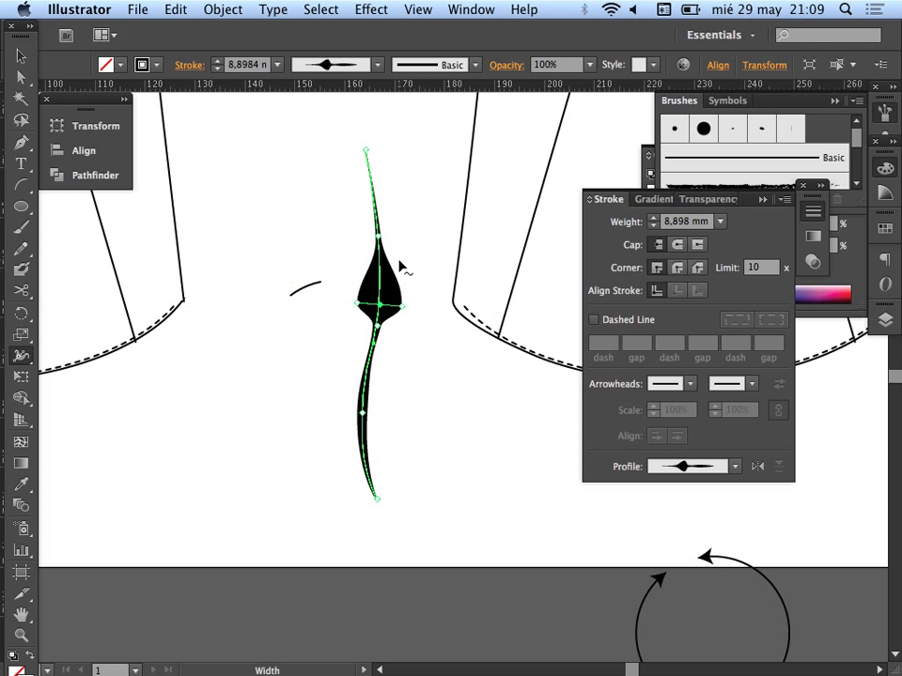
pyautogui.press('cmd+z')
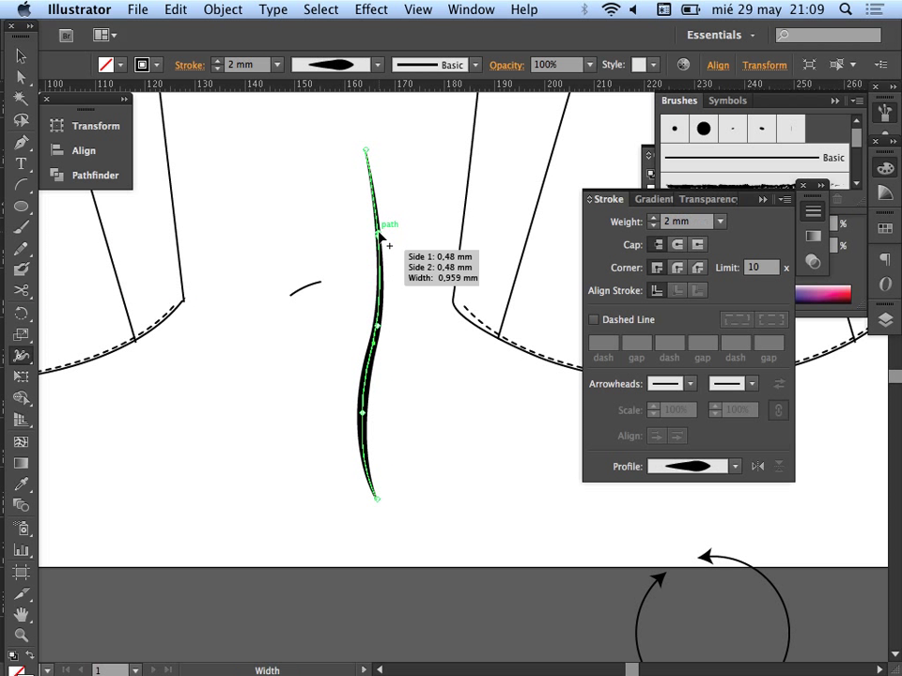
# Vary the front vest's right side seam with the Width tool: wide near the hem, pinched mid-way, and wide below the armhole
pyautogui.moveTo(179, 256); pyautogui.dragTo(195, 251)
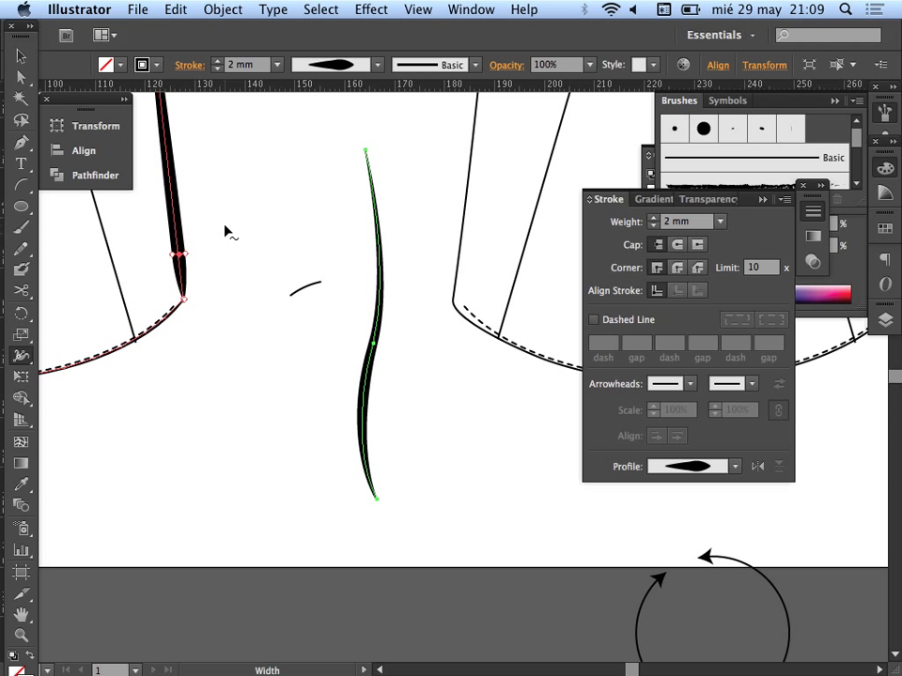
pyautogui.press('super+space')
pyautogui.keyDown('alt'); pyautogui.keyDown('super'); pyautogui.click(242, 249); pyautogui.keyUp('super'); pyautogui.keyUp('alt')
pyautogui.keyDown('alt'); pyautogui.keyDown('super'); pyautogui.click(293, 273); pyautogui.keyUp('super'); pyautogui.keyUp('alt')
pyautogui.moveTo(299, 276); pyautogui.dragTo(212, 280)
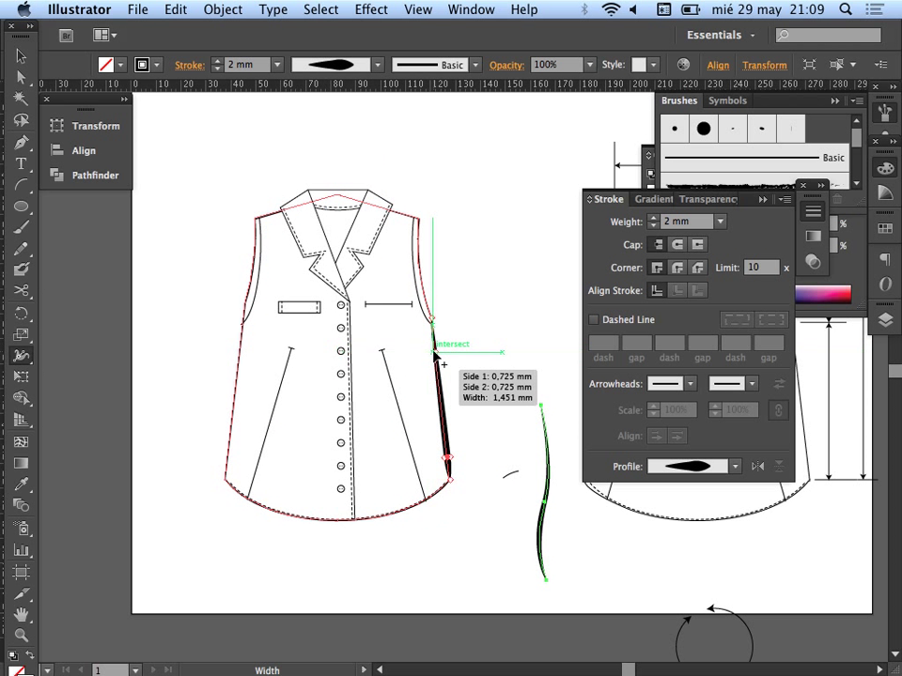
pyautogui.moveTo(442, 393)
pyautogui.mouseDown()
pyautogui.moveTo(450, 391)
pyautogui.moveTo(440, 395)
pyautogui.mouseUp()
pyautogui.moveTo(437, 346); pyautogui.dragTo(438, 348)
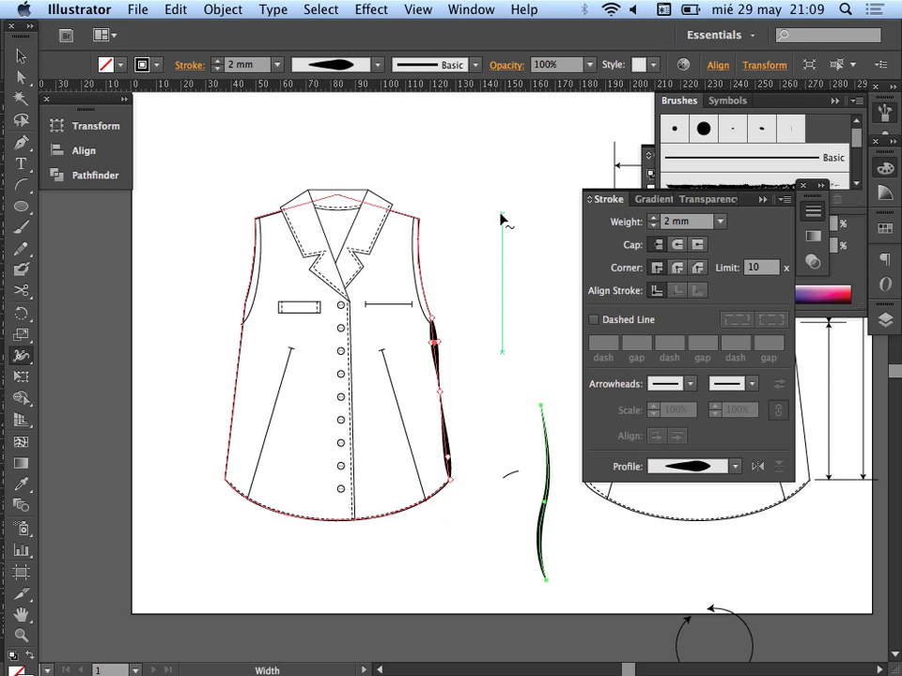
# Undo the vest's seam widths and all S-curve edits until the S-curve is removed and the arrowed circle is back in place
pyautogui.press('a')
pyautogui.click(503, 220)
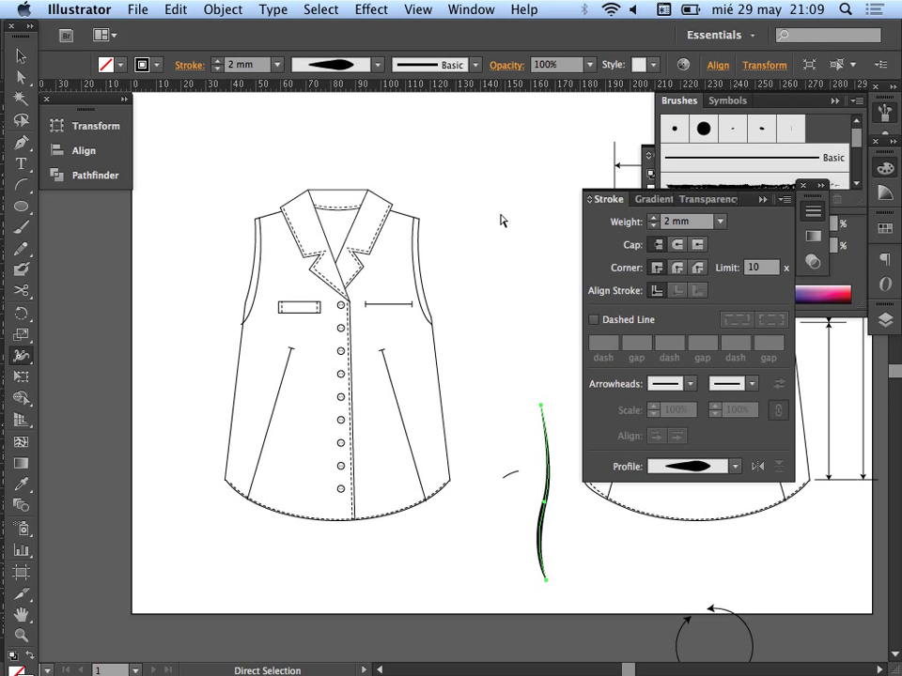
pyautogui.press('a')
pyautogui.press('super+z')
pyautogui.press('super+z')
pyautogui.press('super+z')
pyautogui.press('super+z')
pyautogui.press('super+z')
pyautogui.press('super+z')
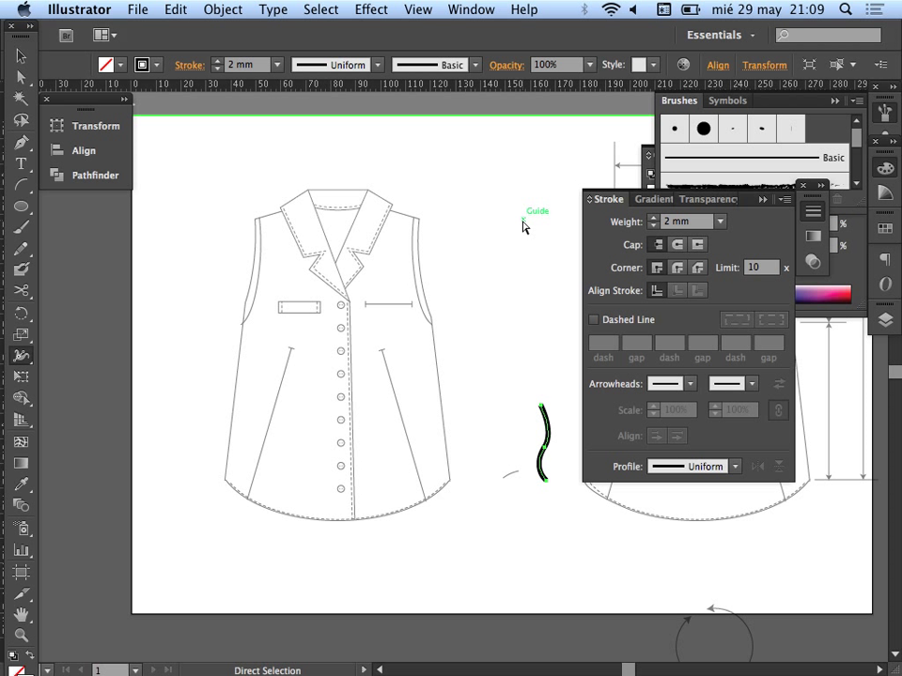
pyautogui.press('super+z')
pyautogui.press('super+z')
pyautogui.press('super+z')
pyautogui.press('super+z')
pyautogui.press('super+z')
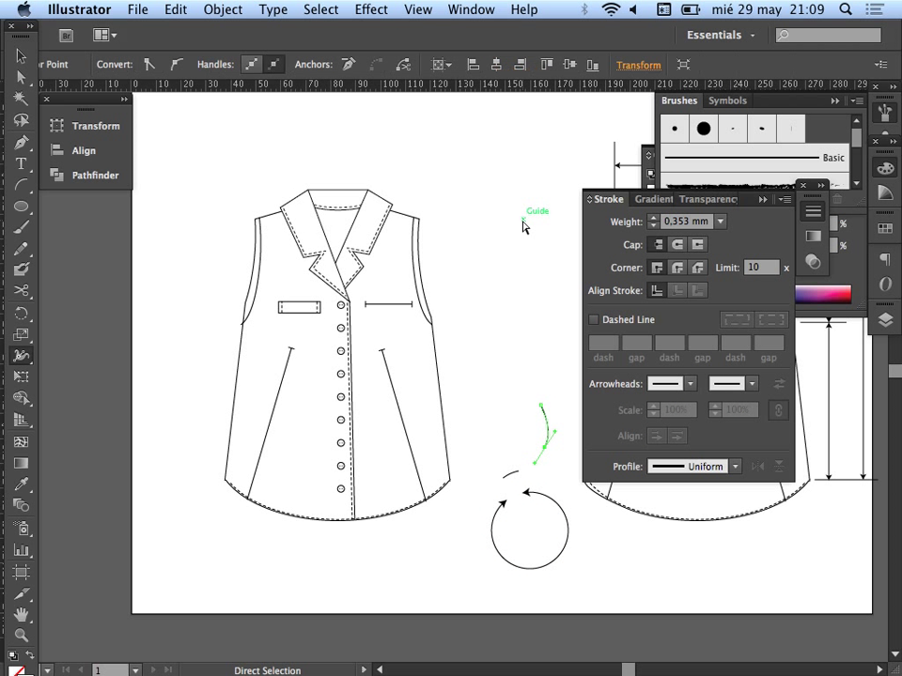
pyautogui.hotkey('shift', 'w')
pyautogui.press('v')
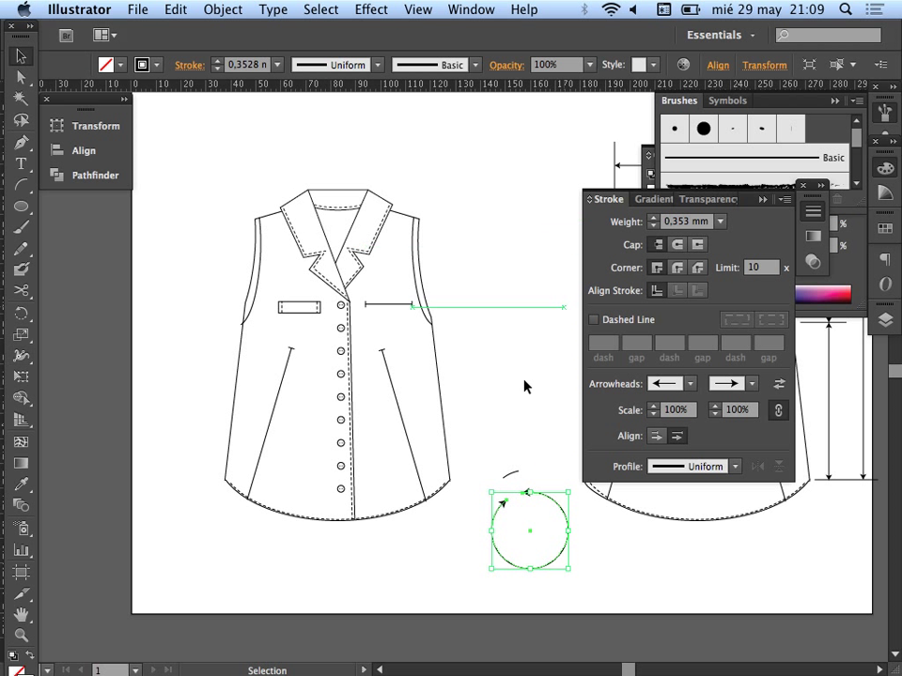
pyautogui.click(524, 385)
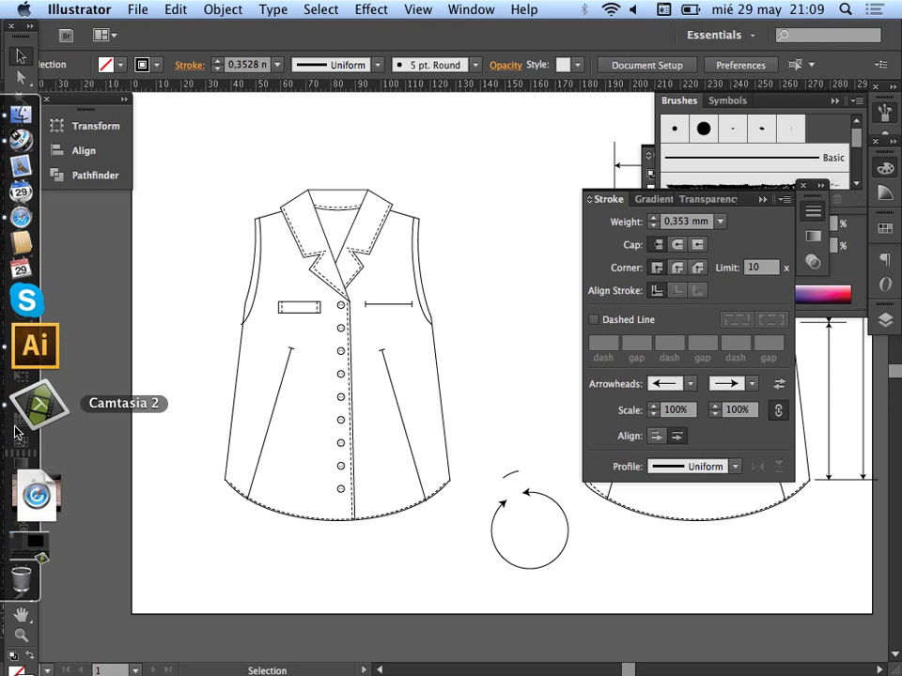
pyautogui.click(35, 407)
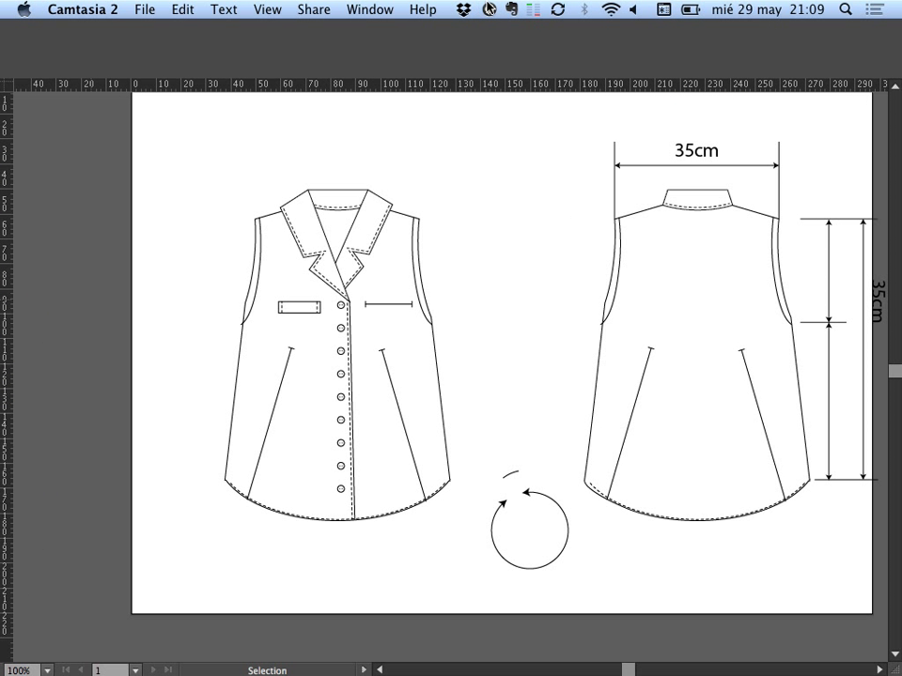
pyautogui.moveTo(4, 237)
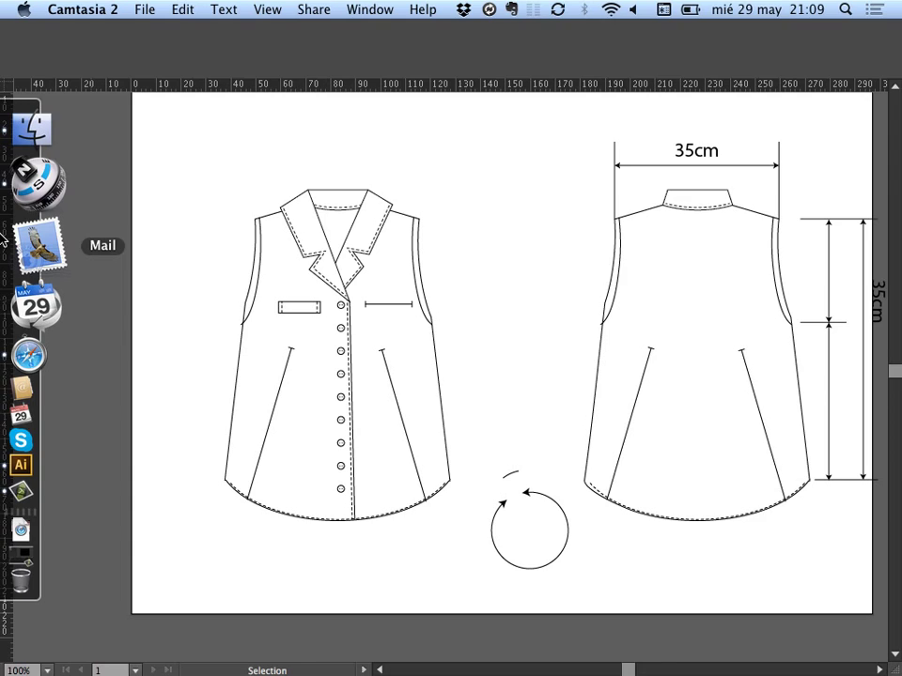
pyautogui.hotkey('ctrl', 'Right')
pyautogui.click(388, 9)
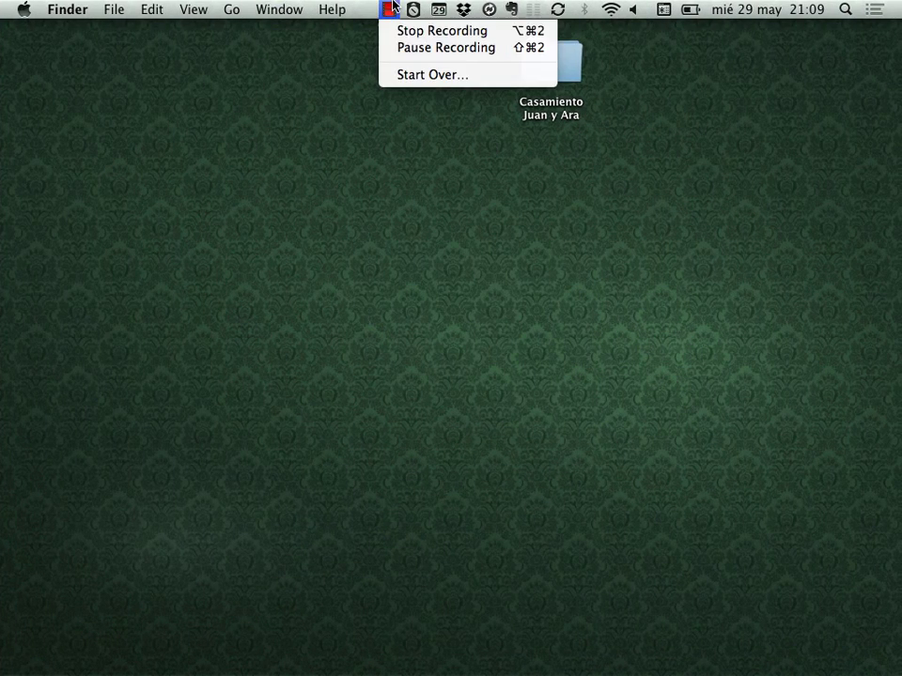
pyautogui.click(400, 30)
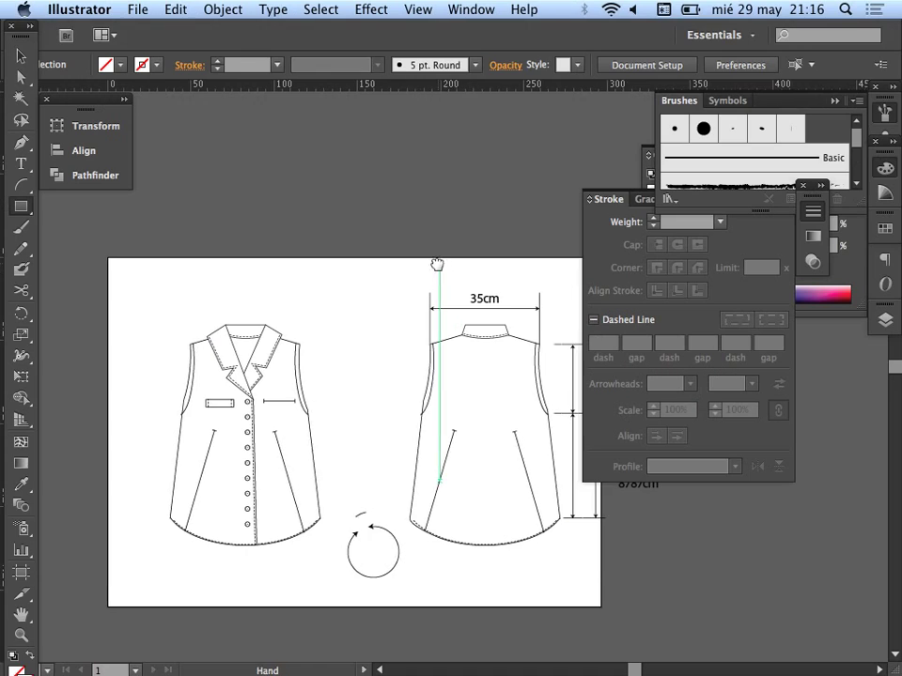
pyautogui.moveTo(437, 264); pyautogui.dragTo(391, 268)
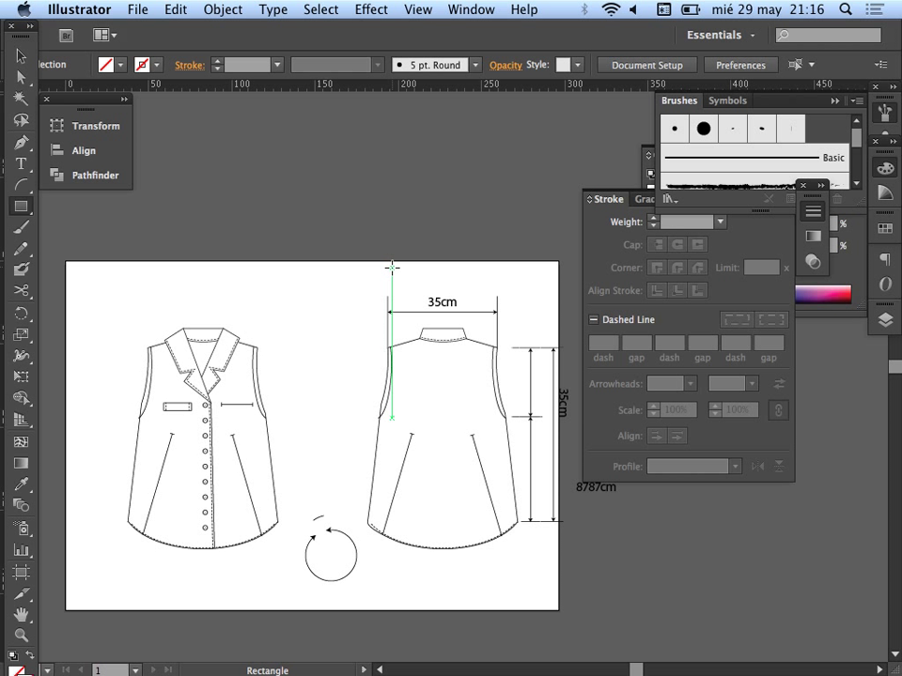
pyautogui.moveTo(374, 284); pyautogui.dragTo(308, 291)
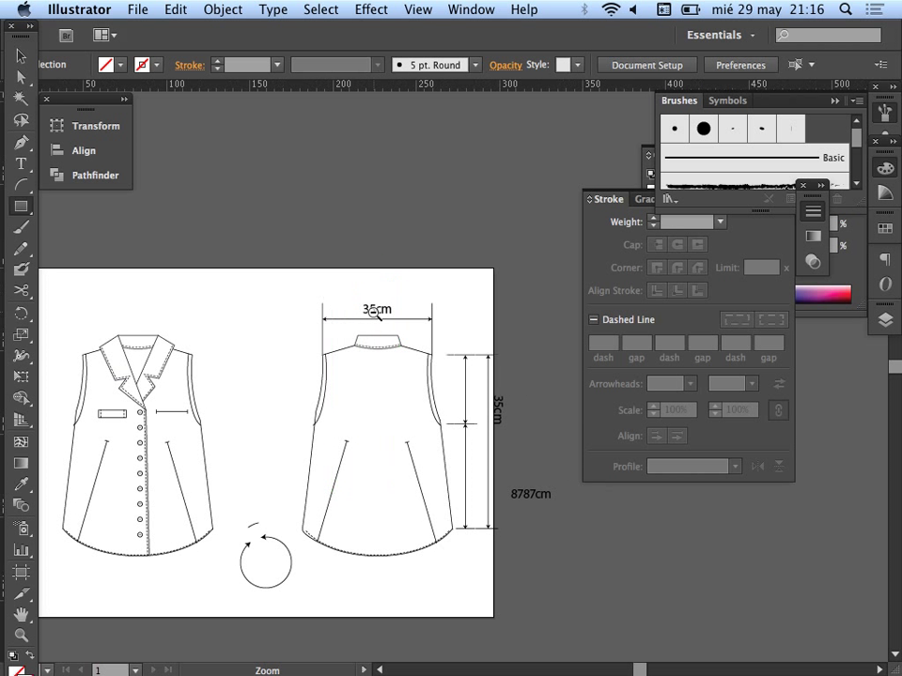
pyautogui.keyDown('alt'); pyautogui.keyDown('super'); pyautogui.click(374, 315); pyautogui.keyUp('super'); pyautogui.keyUp('alt')
pyautogui.keyDown('super'); pyautogui.click(442, 410); pyautogui.keyUp('super')
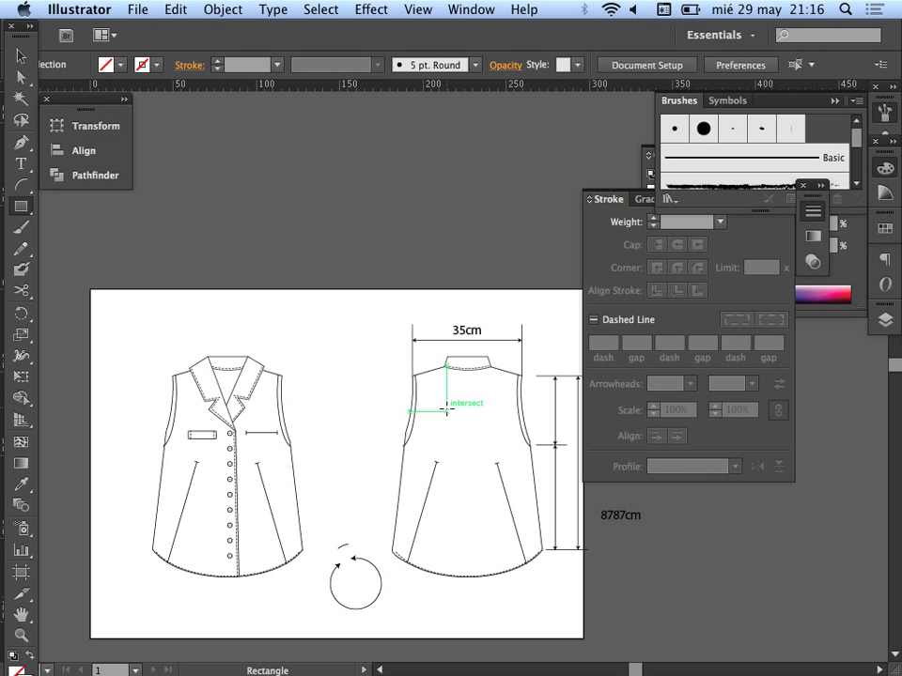
pyautogui.press('super+alt+space')
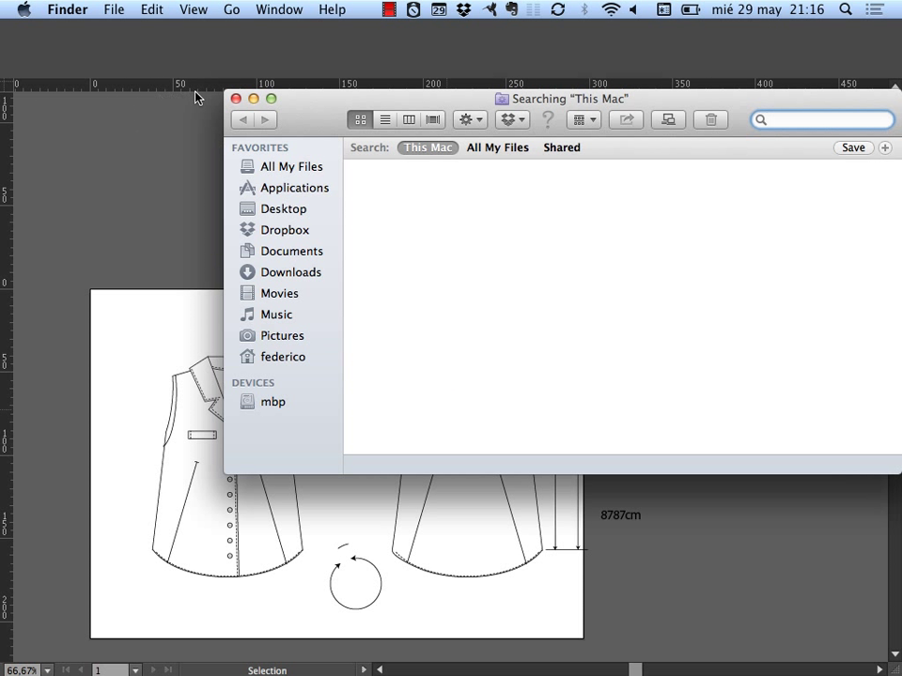
pyautogui.click(236, 99)
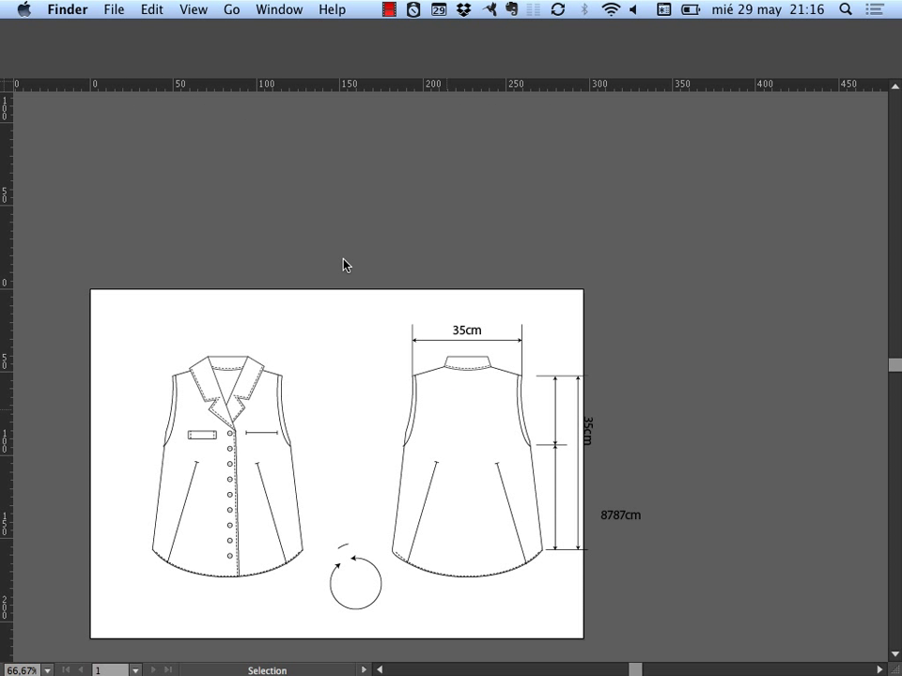
pyautogui.click(378, 305)
# Add a second A4 artboard beside the vest artboard, with a gap between them and their upper edges aligned
pyautogui.keyDown('alt'); pyautogui.keyDown('super'); pyautogui.click(507, 379); pyautogui.keyUp('super'); pyautogui.keyUp('alt')
pyautogui.moveTo(310, 401); pyautogui.dragTo(500, 320)
pyautogui.moveTo(364, 293); pyautogui.dragTo(73, 312)
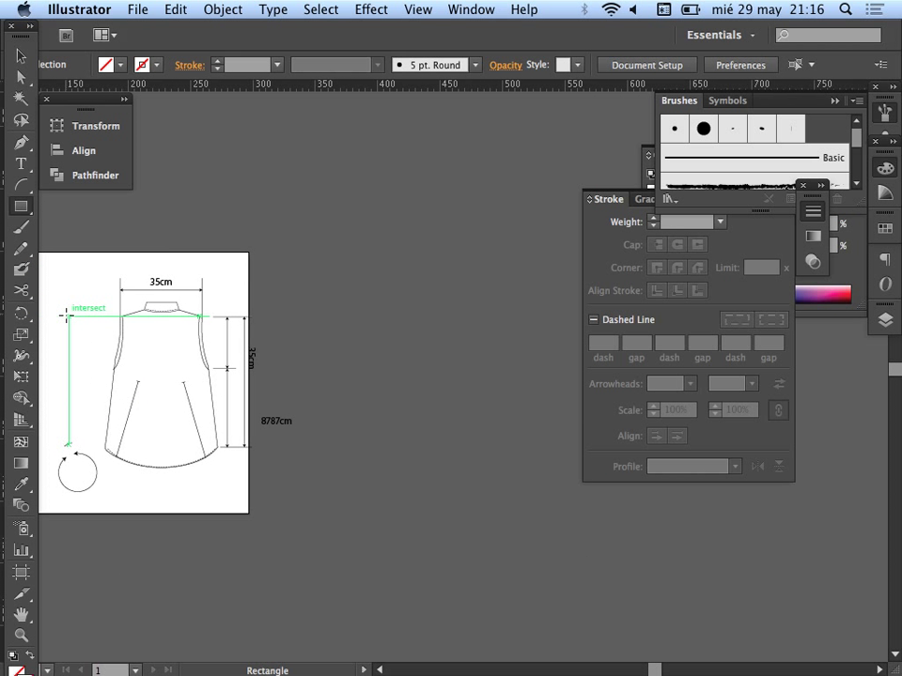
pyautogui.hotkey('shift', 'o')
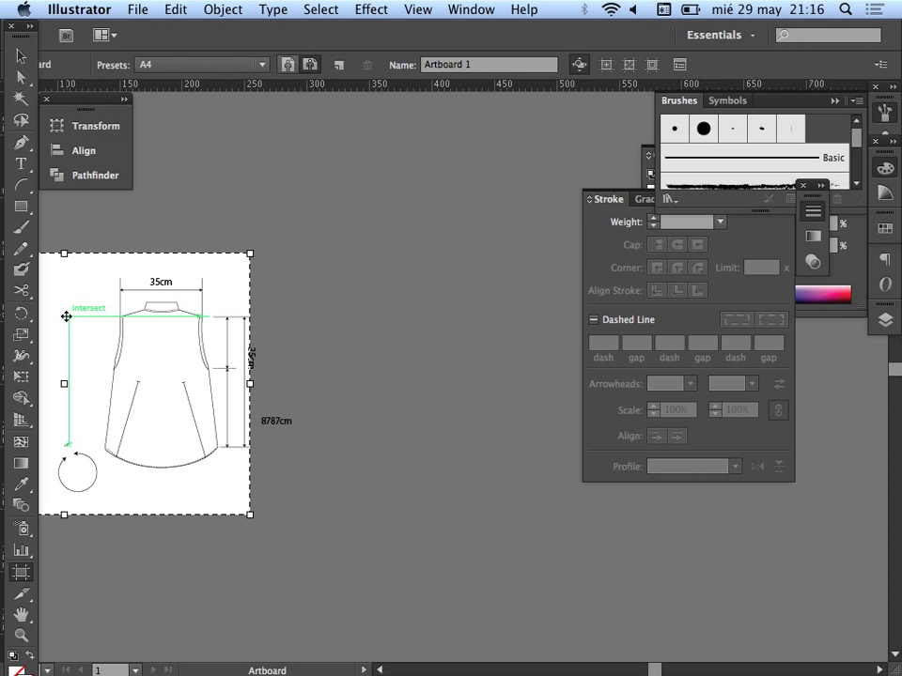
pyautogui.click(341, 65)
pyautogui.click(402, 252)
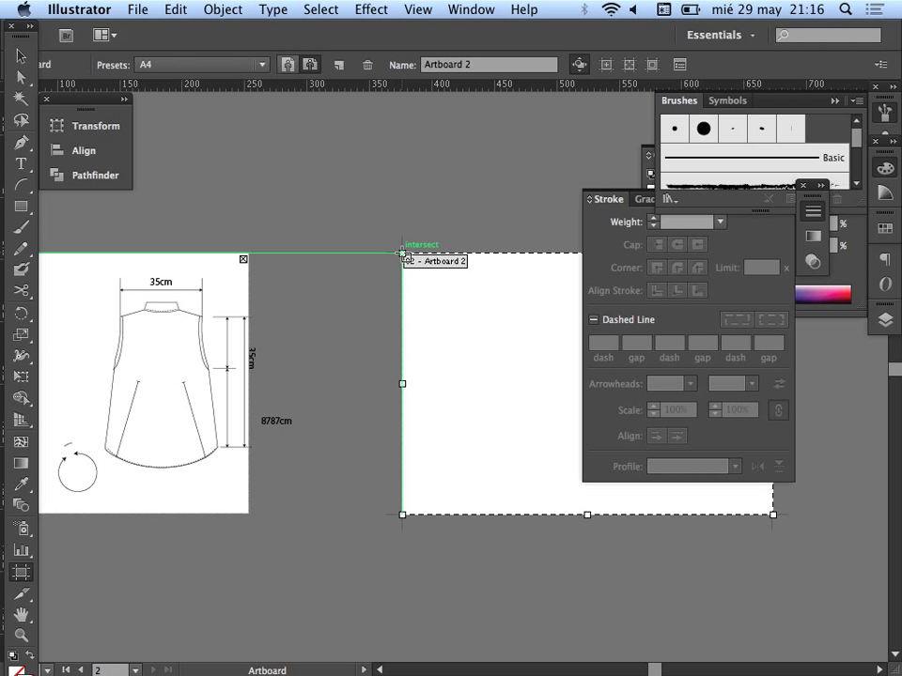
# Add the text "%$&*" on the second artboard, enlarge it to about 160 mm wide and centre it roughly
pyautogui.click(21, 167)
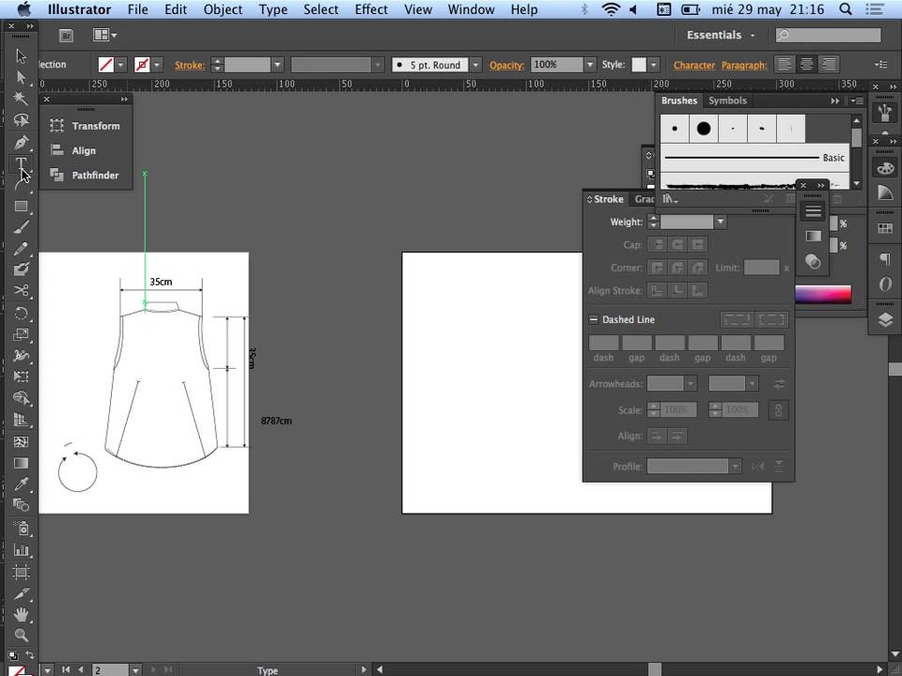
pyautogui.moveTo(255, 311); pyautogui.dragTo(75, 339)
pyautogui.click(281, 350)
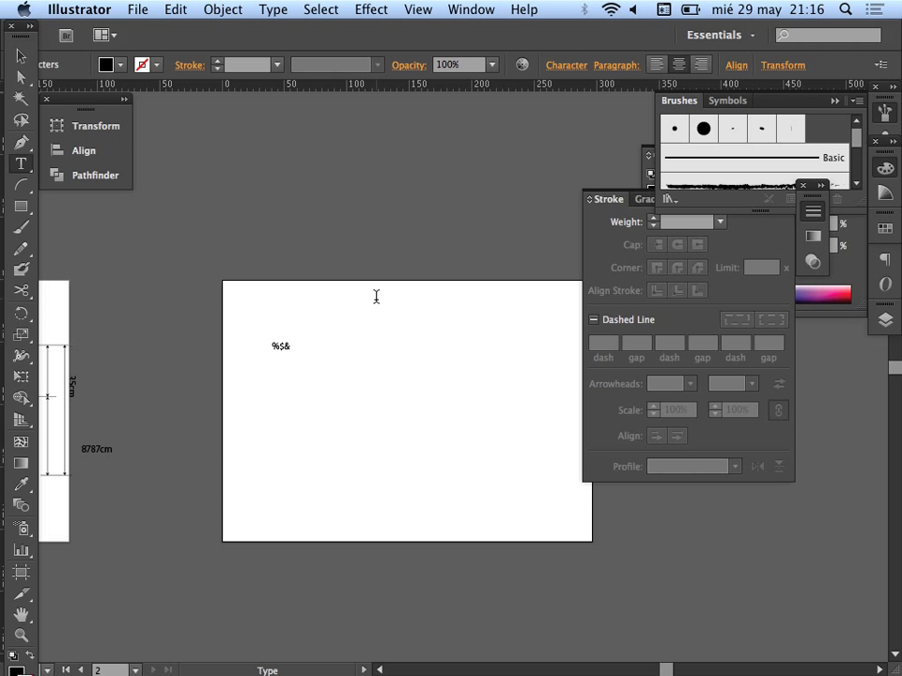
pyautogui.press('Escape')
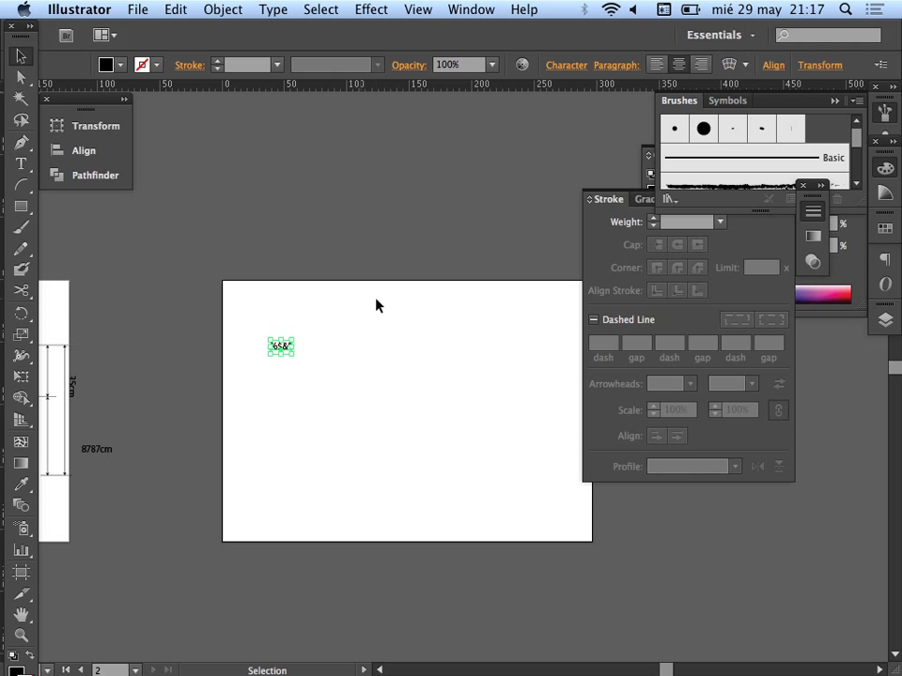
pyautogui.moveTo(286, 353); pyautogui.dragTo(478, 458)
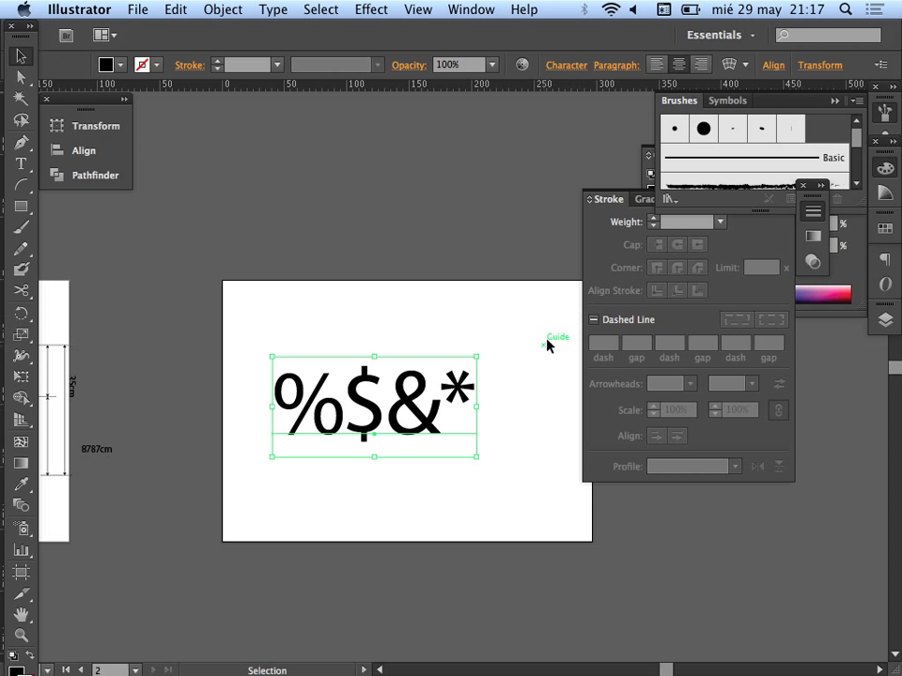
pyautogui.moveTo(430, 397); pyautogui.dragTo(483, 376)
# Convert the "%$&*" text to outlines and ungroup its characters into separate shapes
pyautogui.click(224, 9)
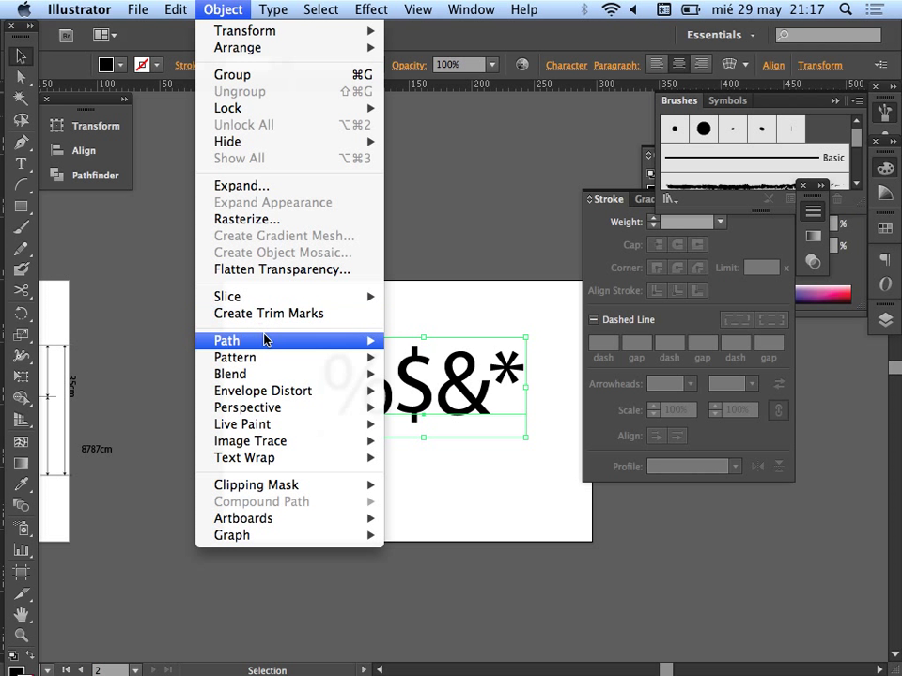
pyautogui.moveTo(329, 347)
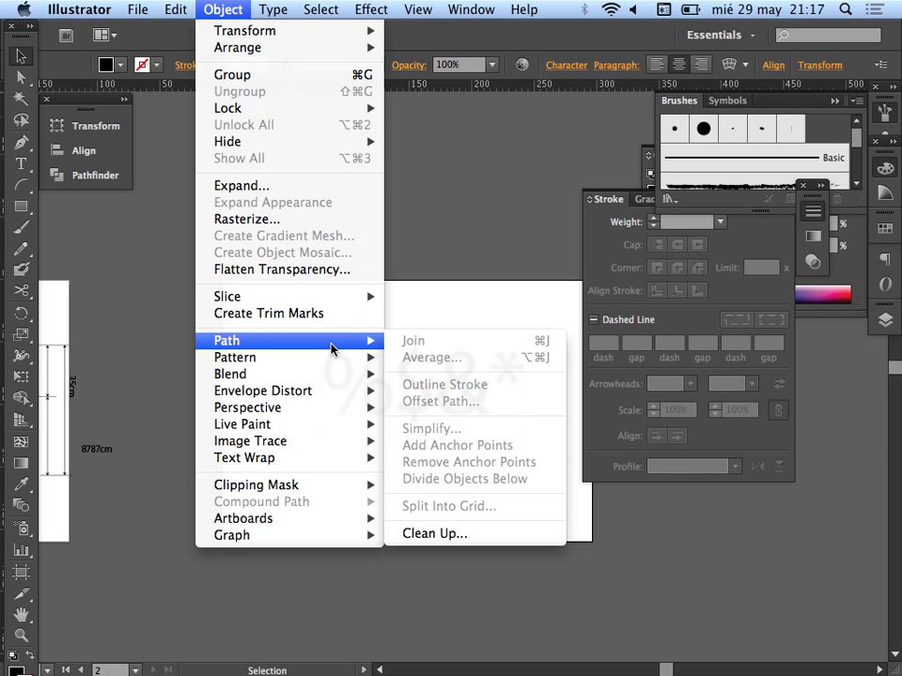
pyautogui.click(274, 10)
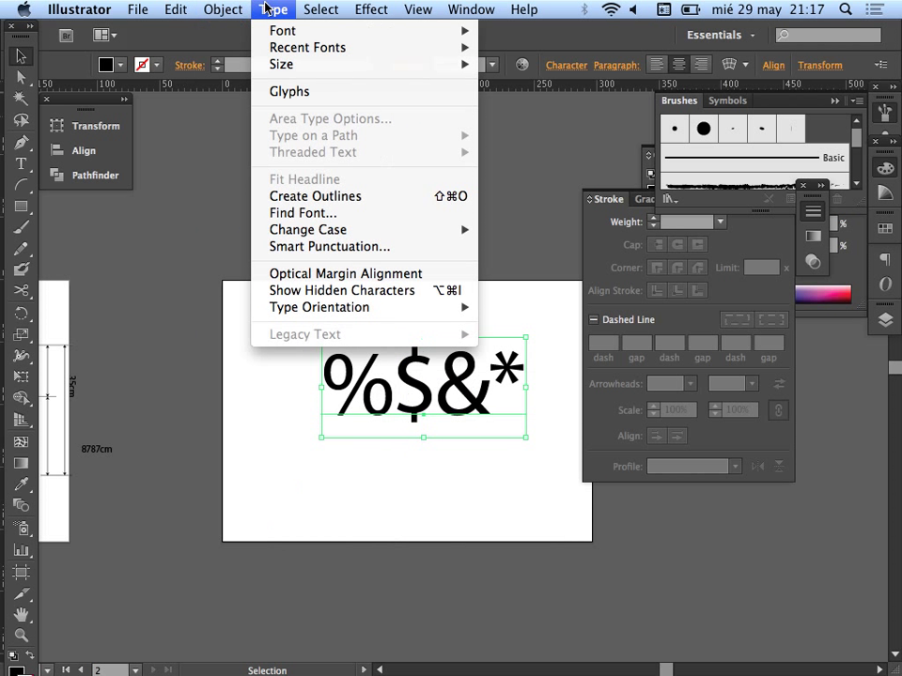
pyautogui.click(298, 196)
pyautogui.click(390, 268)
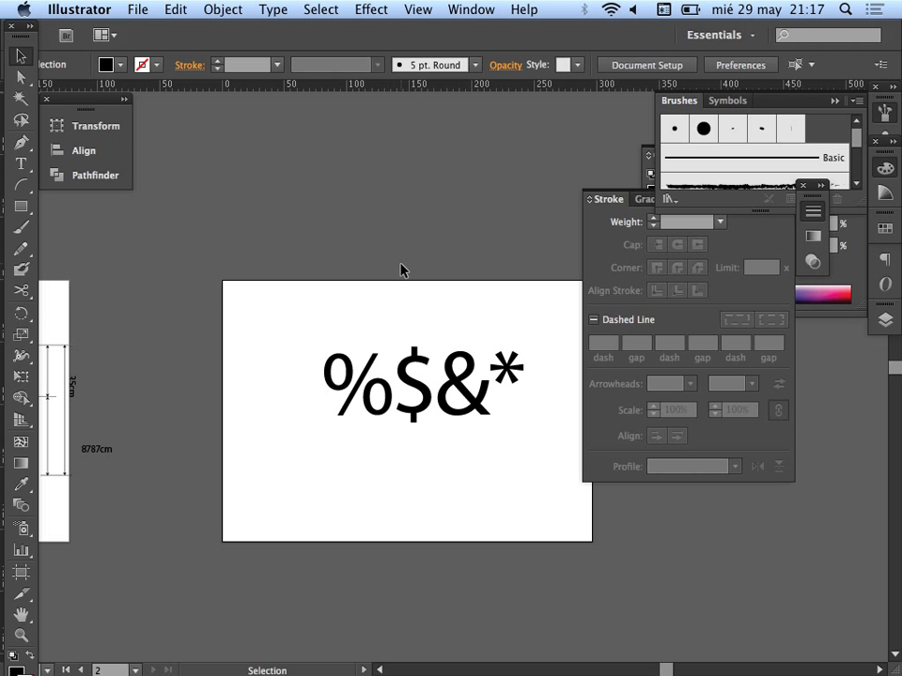
pyautogui.click(414, 381)
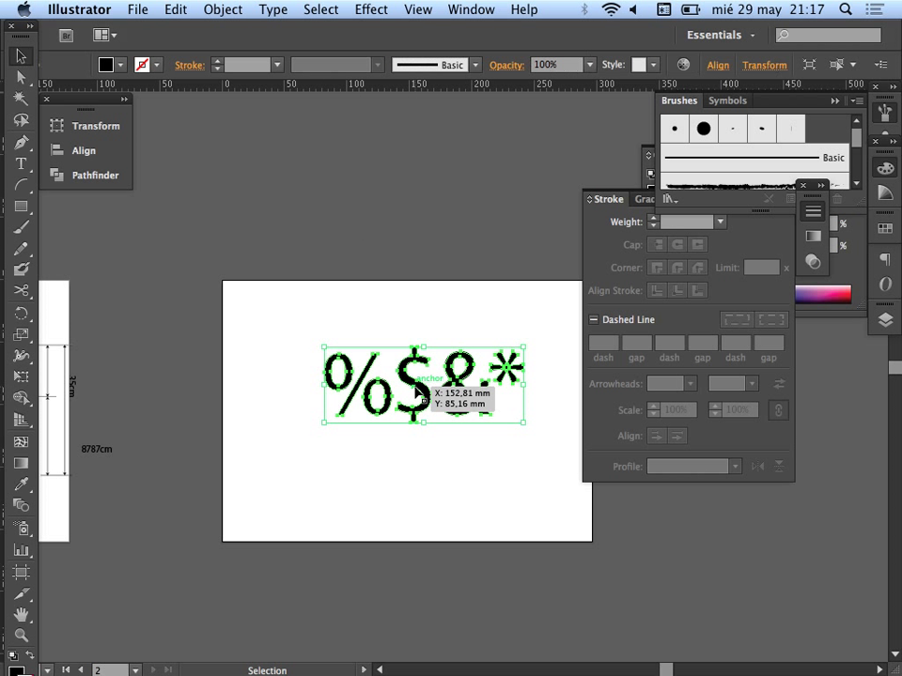
pyautogui.rightClick(424, 413)
pyautogui.click(424, 514)
# Duplicate the ampersand, turn one copy upside down, and place the two overlapping side by side below the other characters
pyautogui.moveTo(463, 405); pyautogui.dragTo(420, 460)
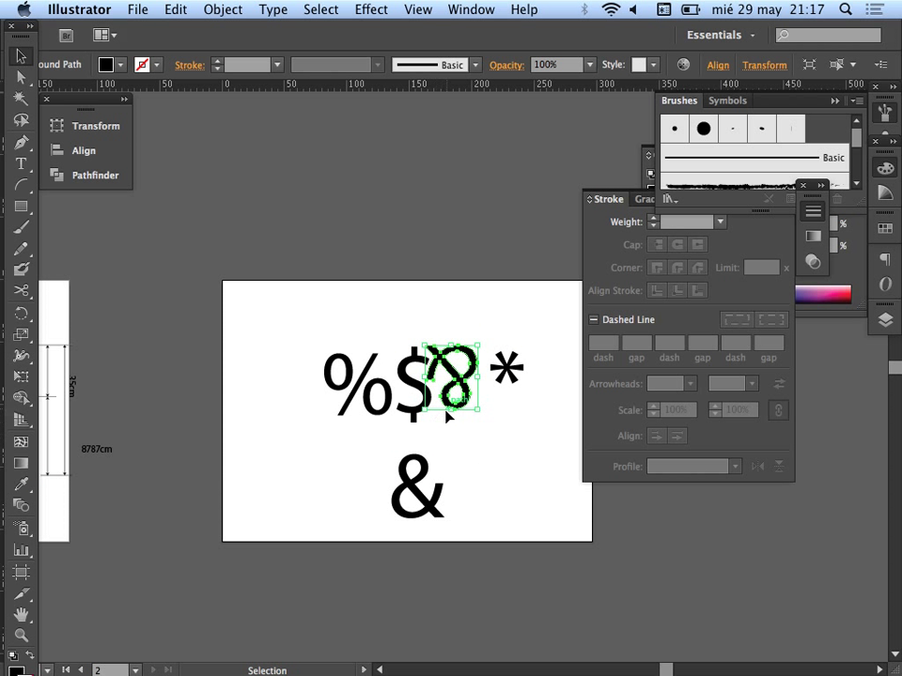
pyautogui.moveTo(451, 409); pyautogui.dragTo(378, 550)
pyautogui.click(454, 558)
pyautogui.moveTo(462, 538); pyautogui.dragTo(479, 478)
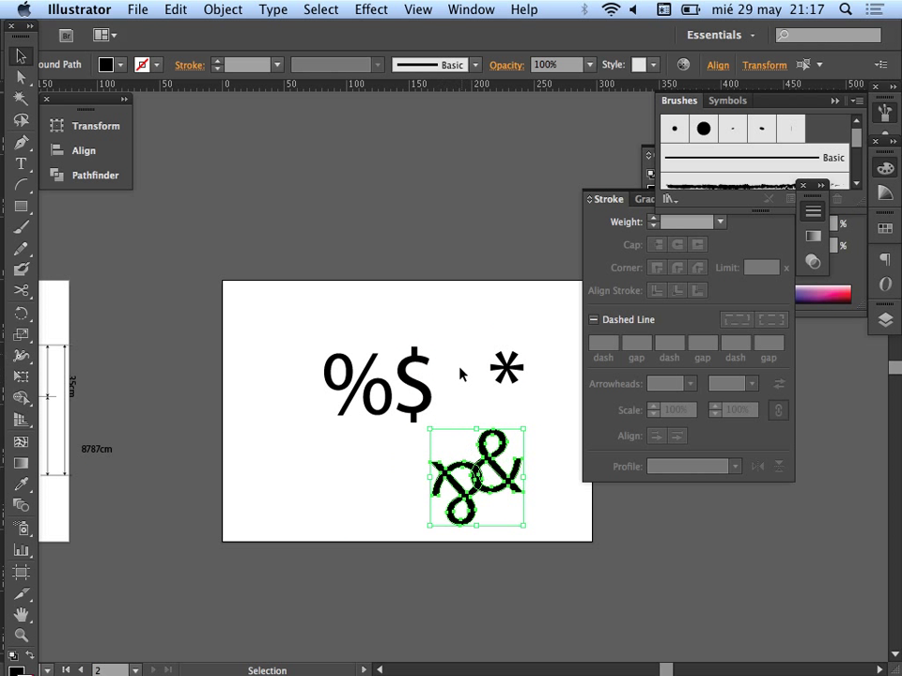
# Move the asterisk to the tail of the upside-down ampersand and delete the percent and dollar shapes
pyautogui.moveTo(527, 333); pyautogui.dragTo(303, 405)
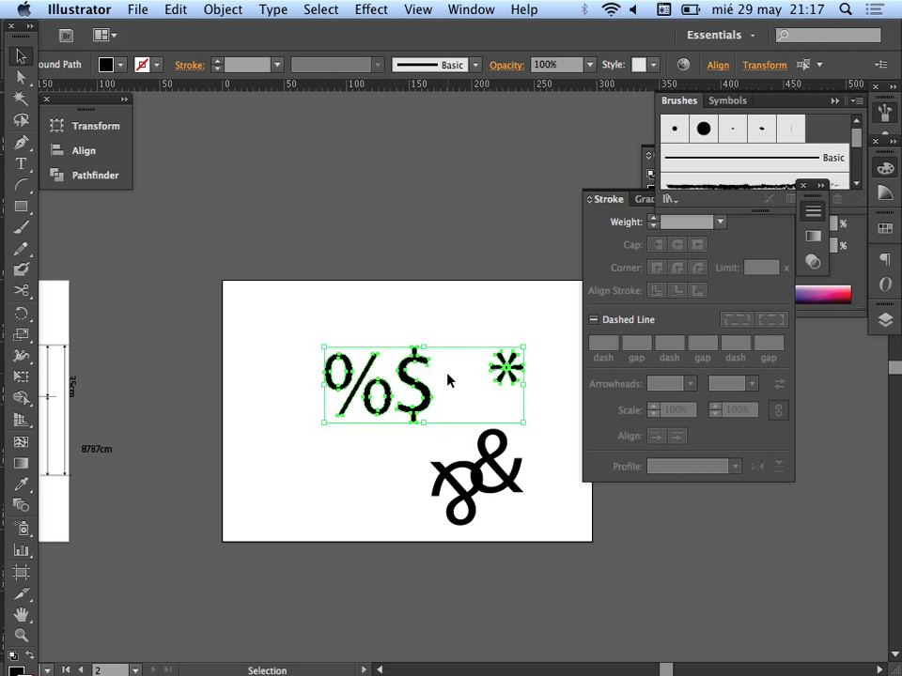
pyautogui.click(505, 371)
pyautogui.moveTo(505, 374); pyautogui.dragTo(431, 454)
pyautogui.moveTo(469, 311); pyautogui.dragTo(326, 396)
pyautogui.press('Delete')
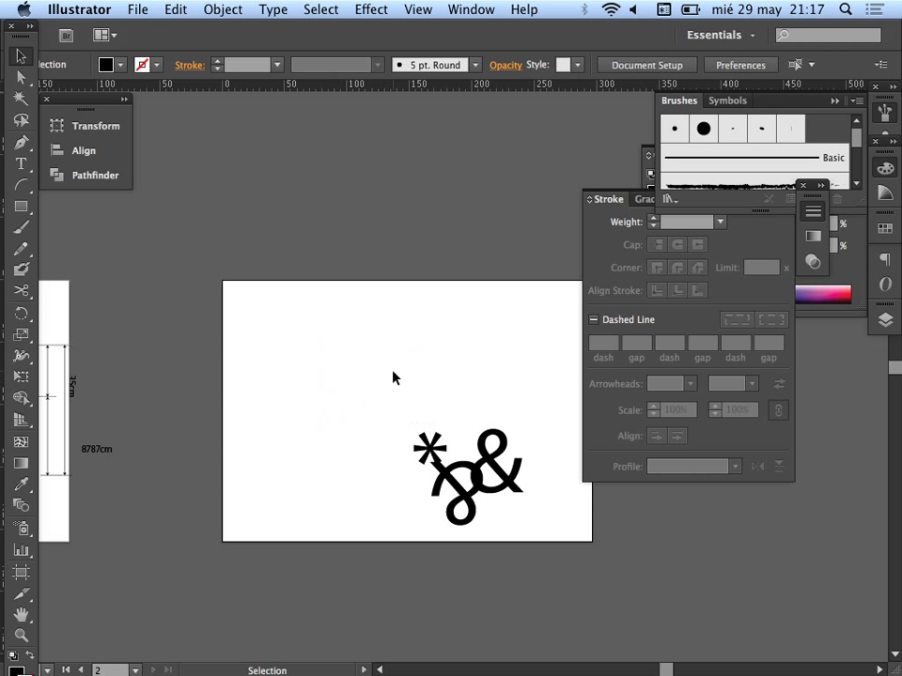
# Rotate the asterisk slightly so one of its arms runs into the upside-down ampersand's tail
pyautogui.keyDown('super'); pyautogui.click(447, 449); pyautogui.keyUp('super')
pyautogui.keyDown('super'); pyautogui.click(482, 396); pyautogui.keyUp('super')
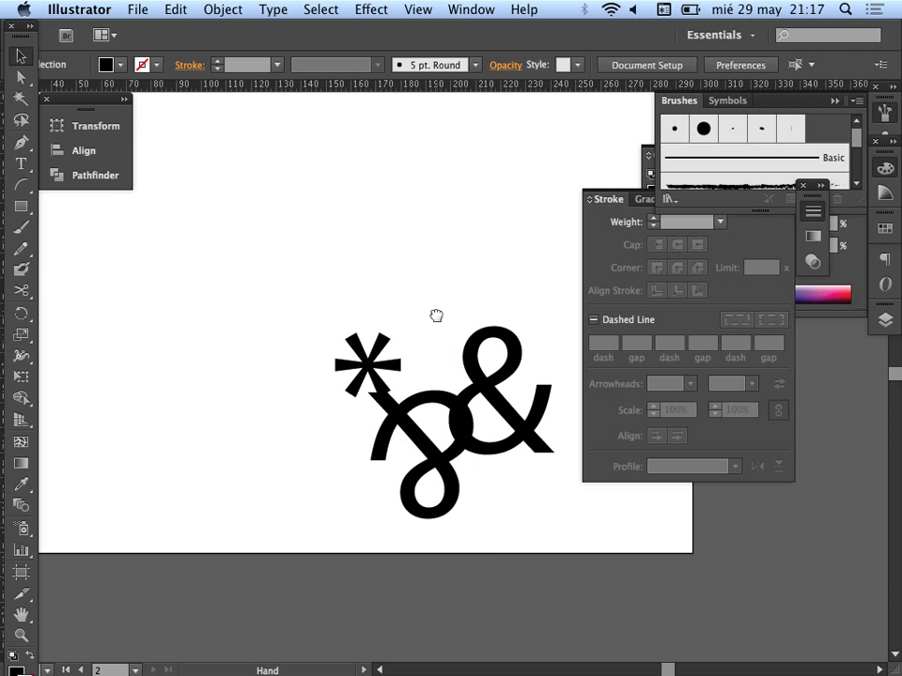
pyautogui.moveTo(436, 316); pyautogui.dragTo(397, 343)
pyautogui.click(351, 387)
pyautogui.click(366, 358)
pyautogui.click(363, 359)
pyautogui.moveTo(362, 359)
pyautogui.mouseDown()
pyautogui.moveTo(365, 350)
pyautogui.moveTo(377, 360)
pyautogui.moveTo(371, 357)
pyautogui.mouseUp()
pyautogui.click(388, 345)
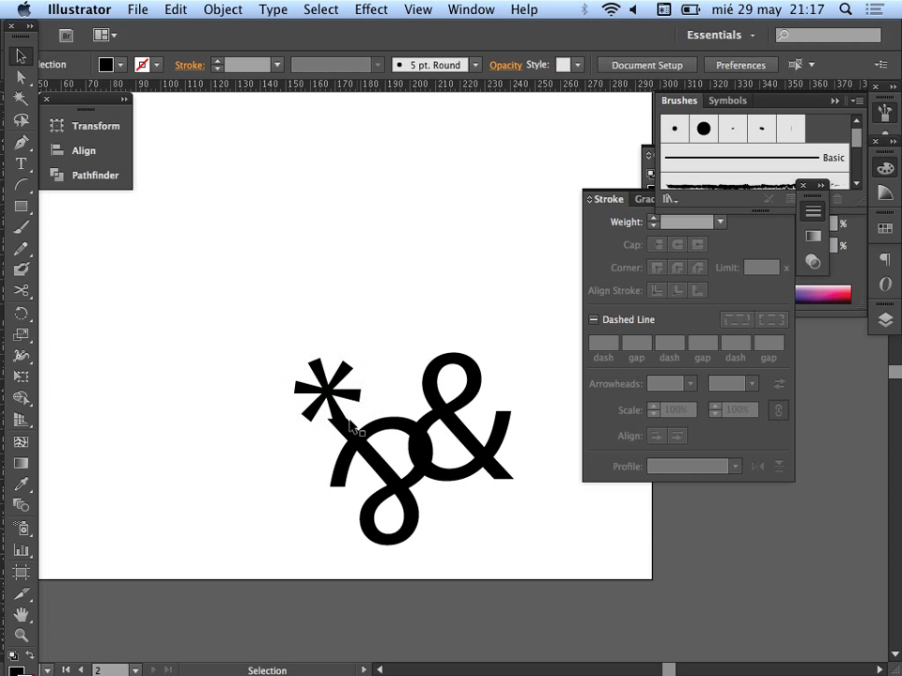
# Unite the asterisk and the upside-down ampersand into one shape with Pathfinder, leaving the upright ampersand out
pyautogui.click(343, 428)
pyautogui.moveTo(278, 289); pyautogui.dragTo(338, 432)
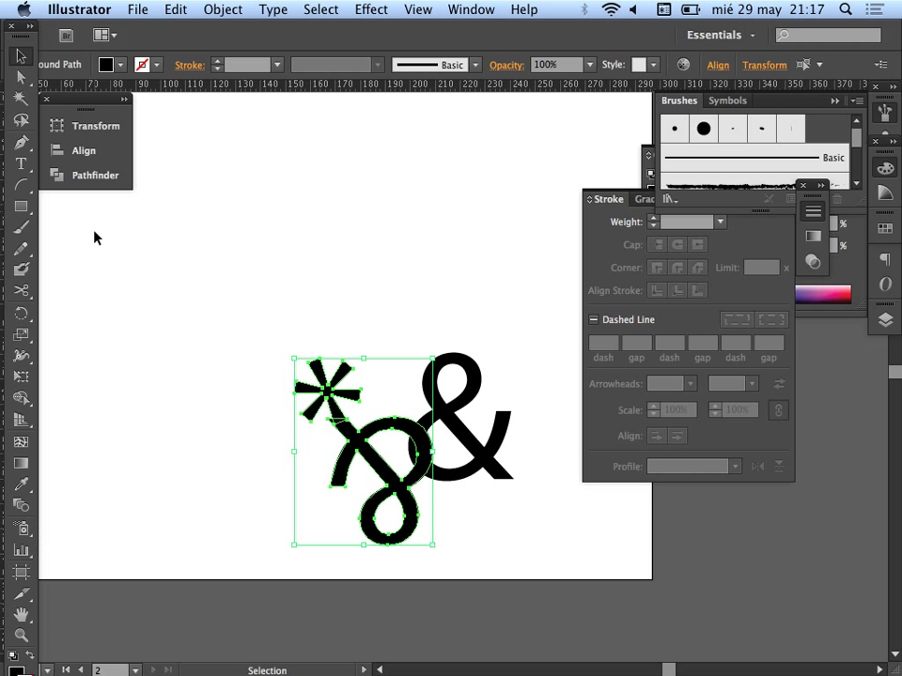
pyautogui.click(94, 174)
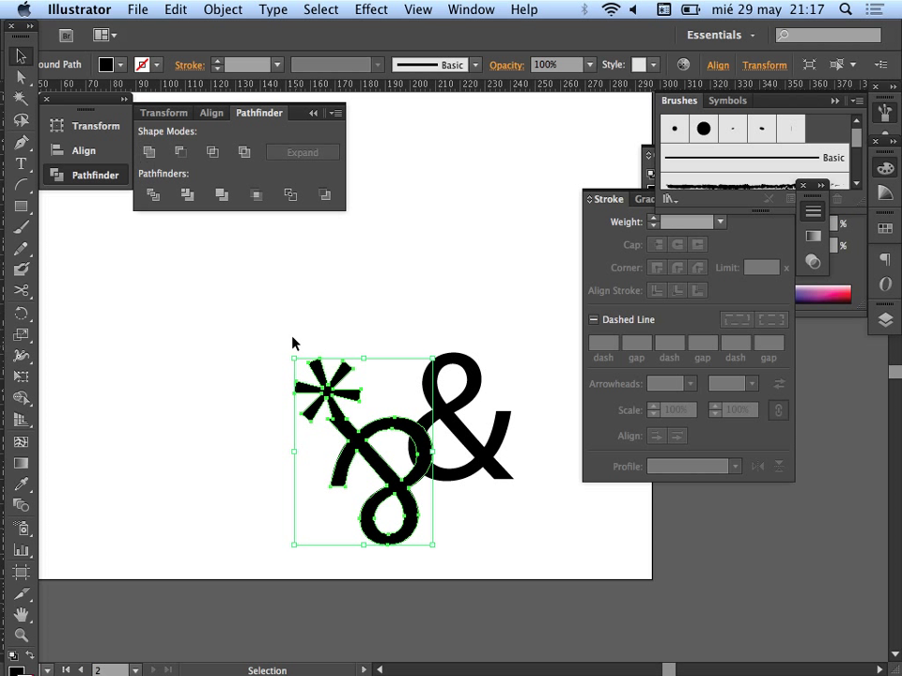
pyautogui.moveTo(19, 247)
pyautogui.mouseDown()
pyautogui.moveTo(21, 260)
pyautogui.moveTo(85, 274)
pyautogui.mouseUp()
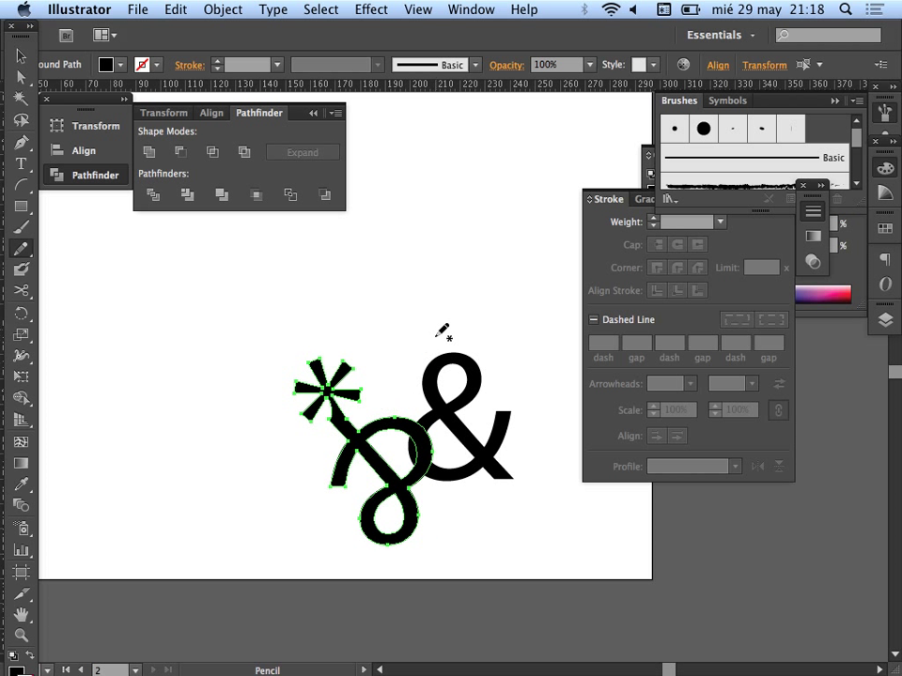
pyautogui.press('v')
pyautogui.click(445, 296)
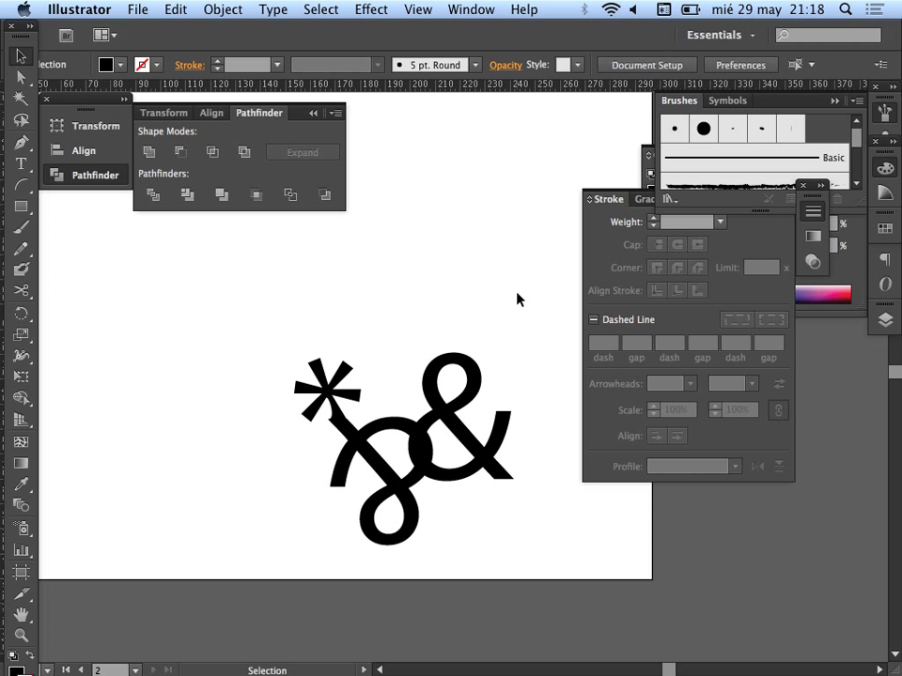
# Move the whole asterisk-and-ampersands motif to about the middle of the second artboard without keeping a copy
pyautogui.keyDown('alt'); pyautogui.keyDown('super'); pyautogui.click(495, 372); pyautogui.keyUp('super'); pyautogui.keyUp('alt')
pyautogui.keyDown('alt'); pyautogui.keyDown('super'); pyautogui.click(507, 411); pyautogui.keyUp('super'); pyautogui.keyUp('alt')
pyautogui.moveTo(441, 375); pyautogui.dragTo(437, 463)
pyautogui.click(498, 410)
pyautogui.moveTo(460, 360); pyautogui.dragTo(293, 522)
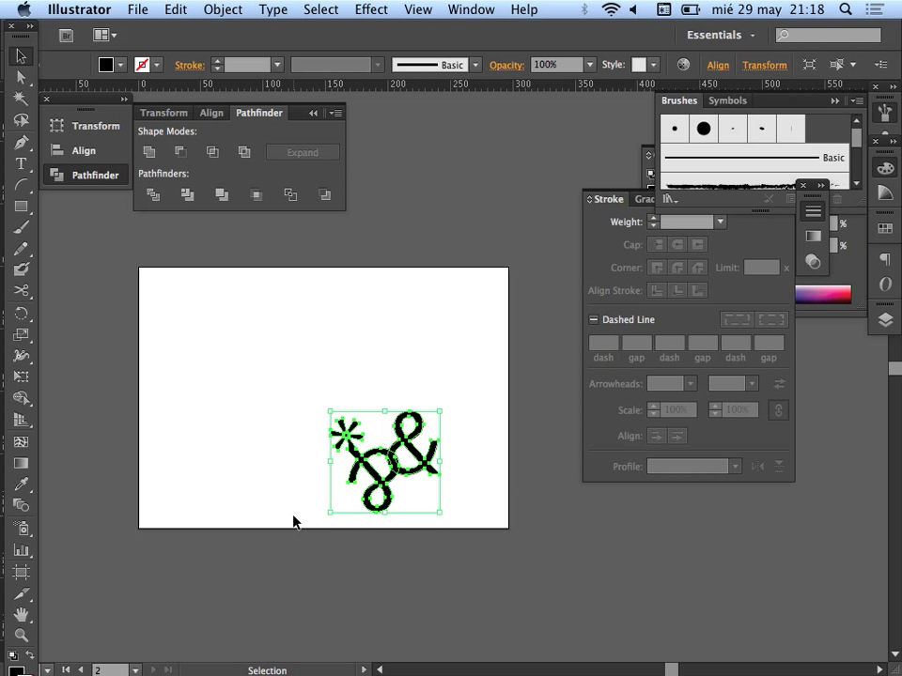
pyautogui.moveTo(376, 486); pyautogui.dragTo(322, 402)
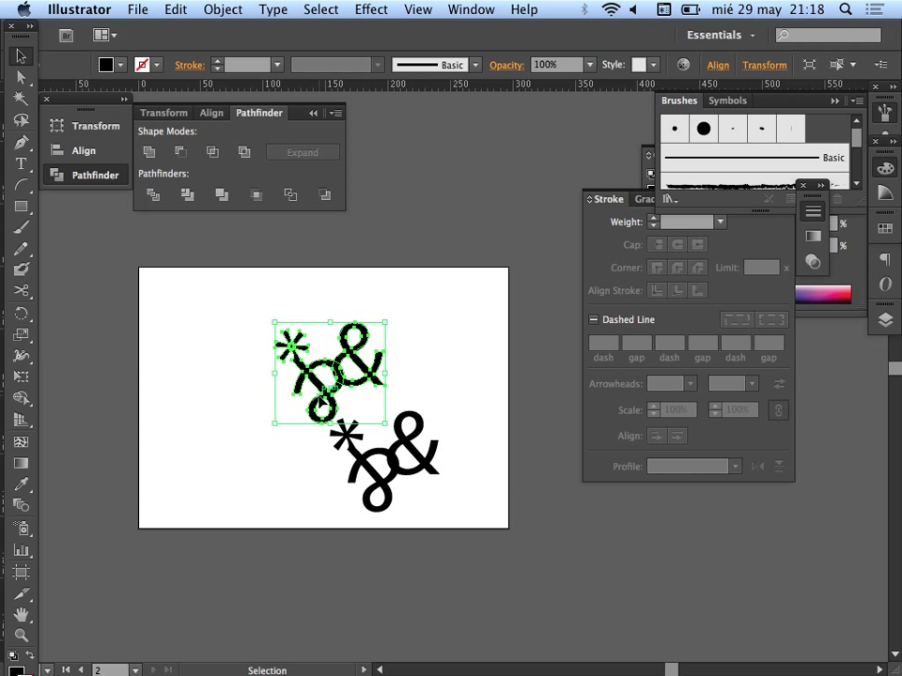
pyautogui.press('super+z')
pyautogui.moveTo(436, 464); pyautogui.dragTo(379, 371)
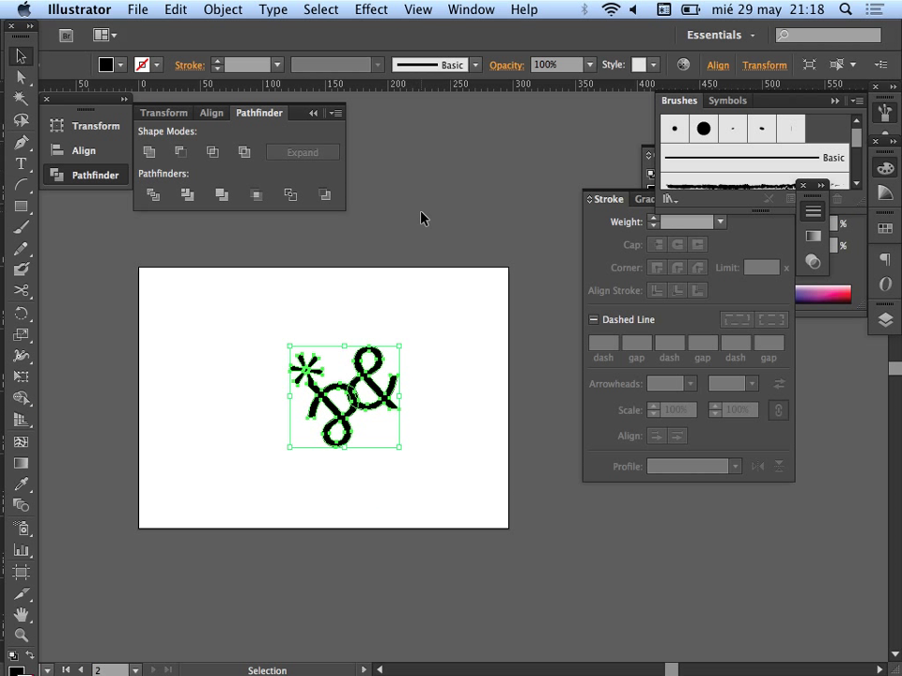
# Detach the Color and Swatches panels from the dock and open both as floating panels beside the motif
pyautogui.click(824, 205)
pyautogui.click(884, 181)
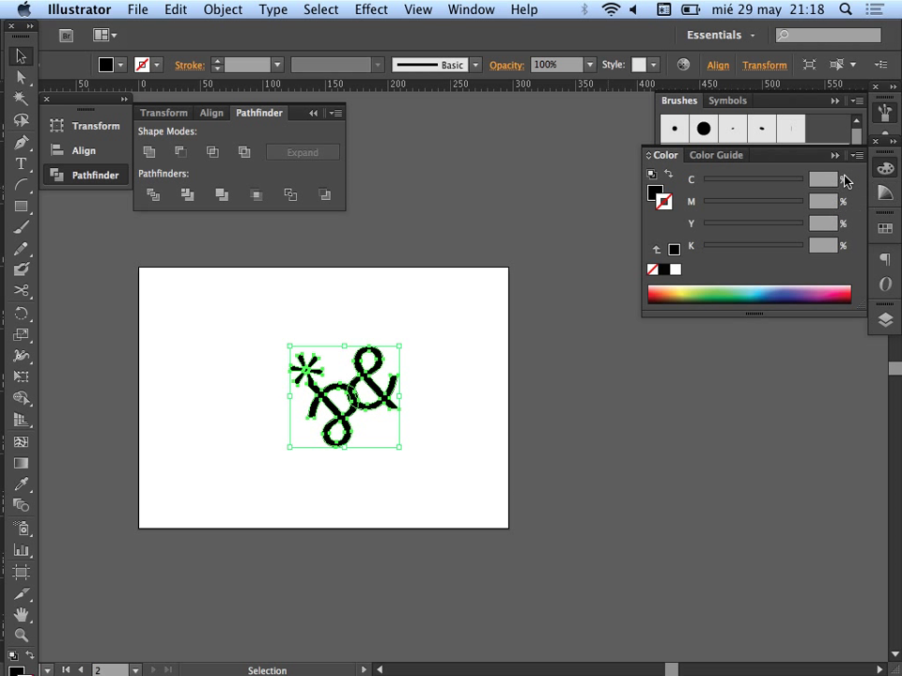
pyautogui.click(884, 229)
pyautogui.click(886, 168)
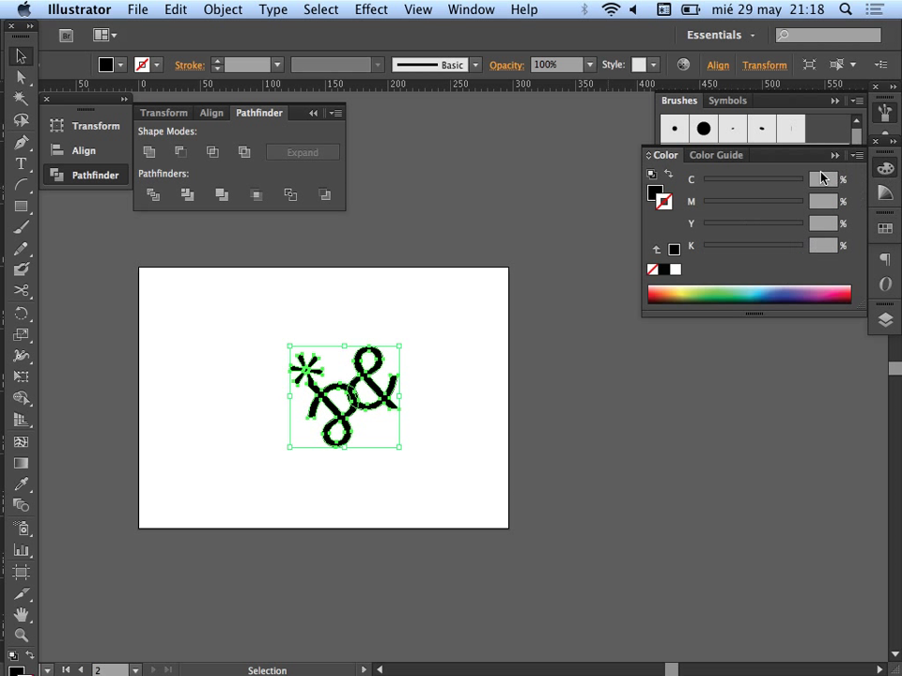
pyautogui.moveTo(887, 159); pyautogui.dragTo(610, 145)
pyautogui.click(612, 148)
pyautogui.click(884, 167)
pyautogui.moveTo(884, 167); pyautogui.dragTo(729, 318)
pyautogui.click(727, 323)
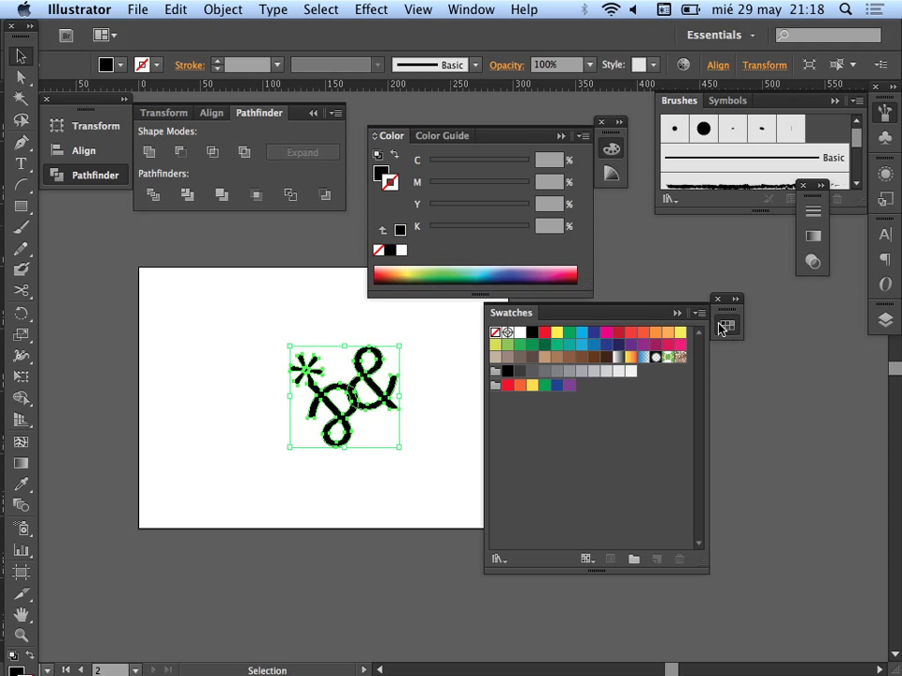
# Arrange the floating Color panel directly above the Swatches panel, with both clear of the motif
pyautogui.moveTo(606, 133); pyautogui.dragTo(670, 129)
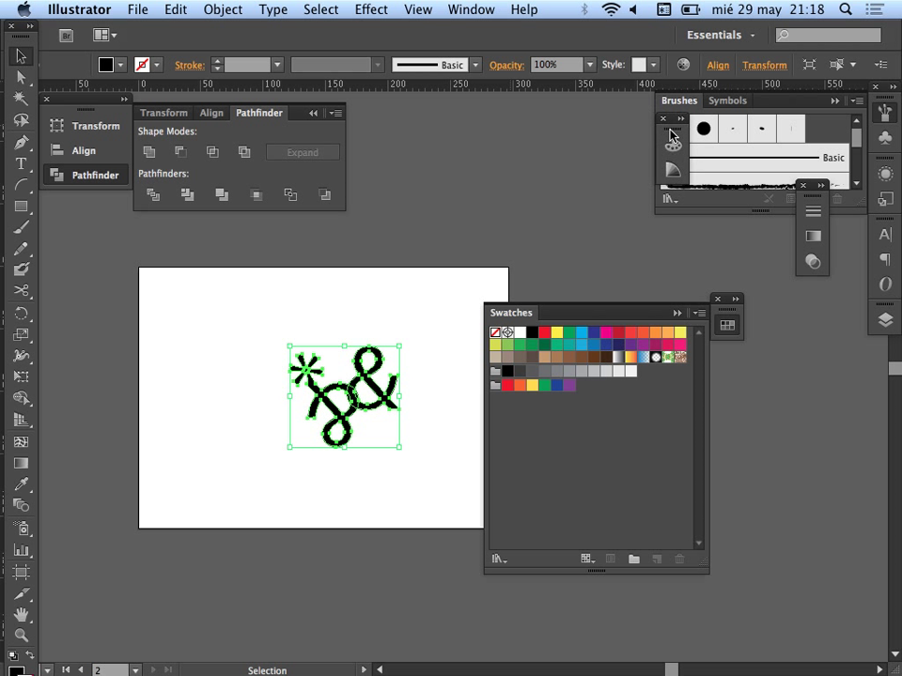
pyautogui.click(672, 149)
pyautogui.click(879, 120)
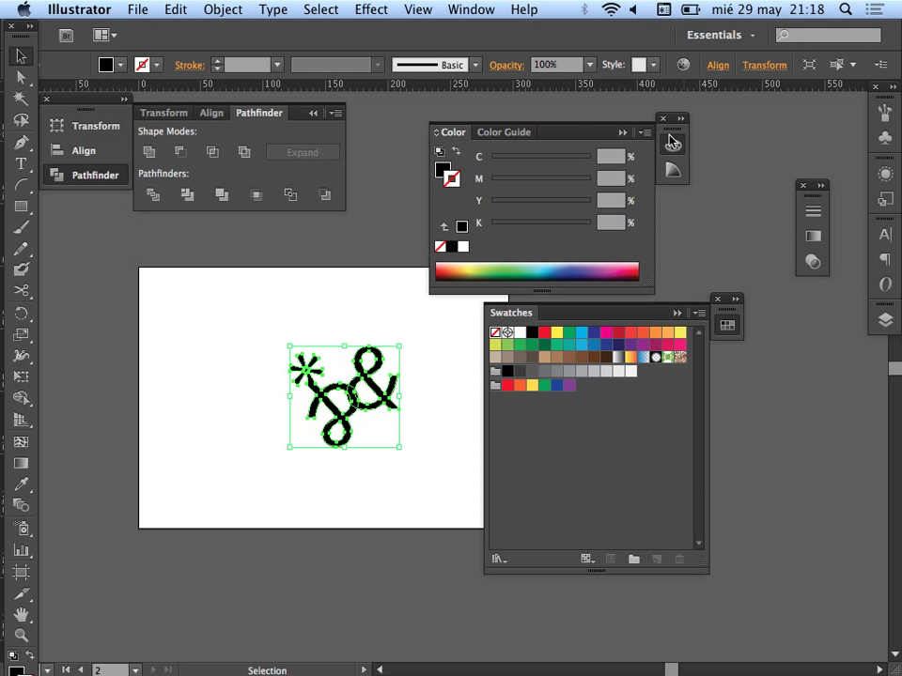
pyautogui.moveTo(678, 136); pyautogui.dragTo(730, 134)
pyautogui.click(728, 150)
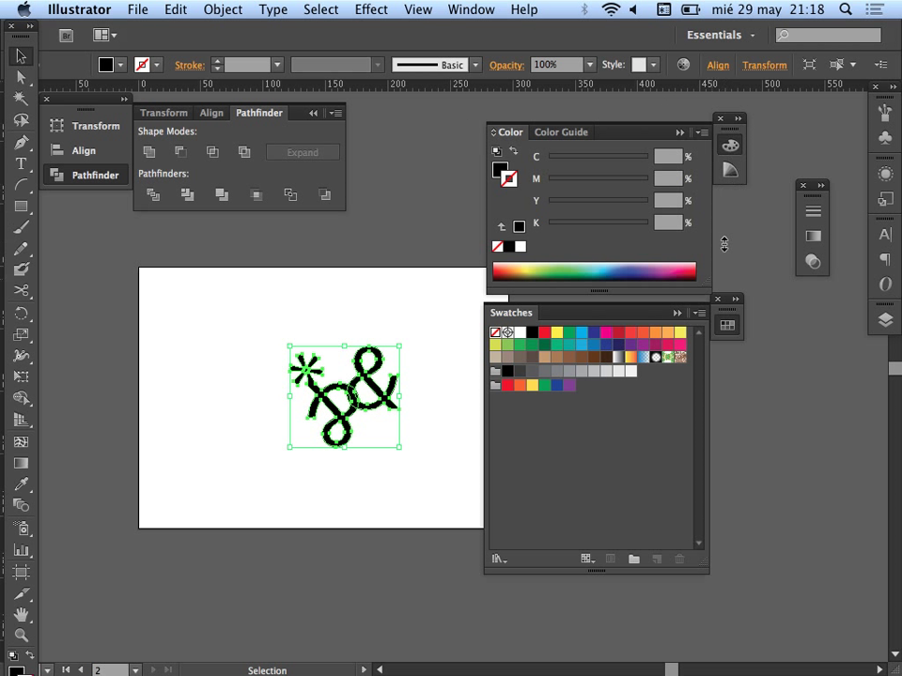
pyautogui.moveTo(717, 320); pyautogui.dragTo(767, 318)
pyautogui.click(767, 319)
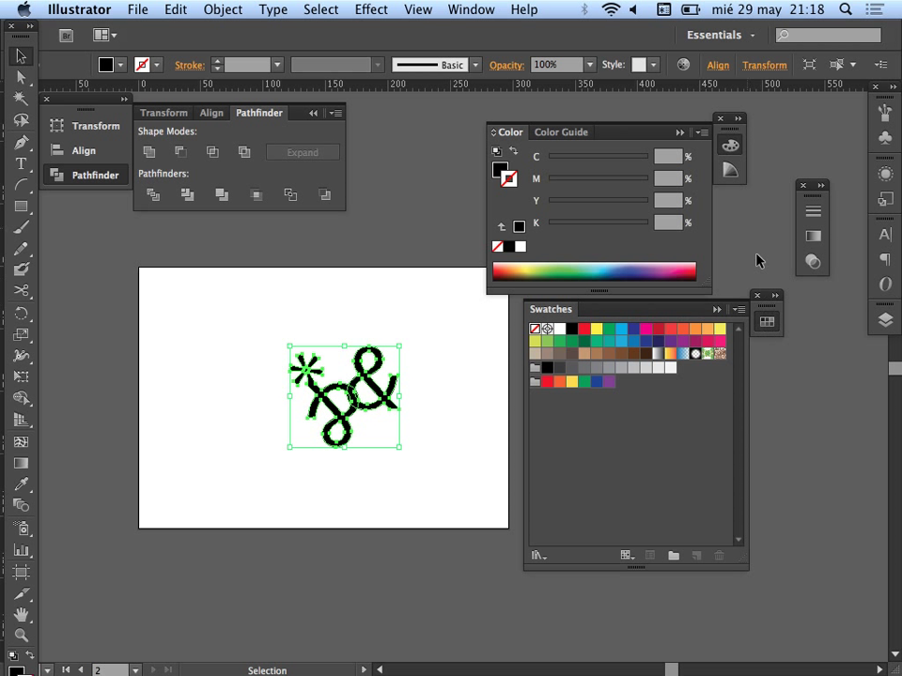
pyautogui.moveTo(733, 132); pyautogui.dragTo(752, 130)
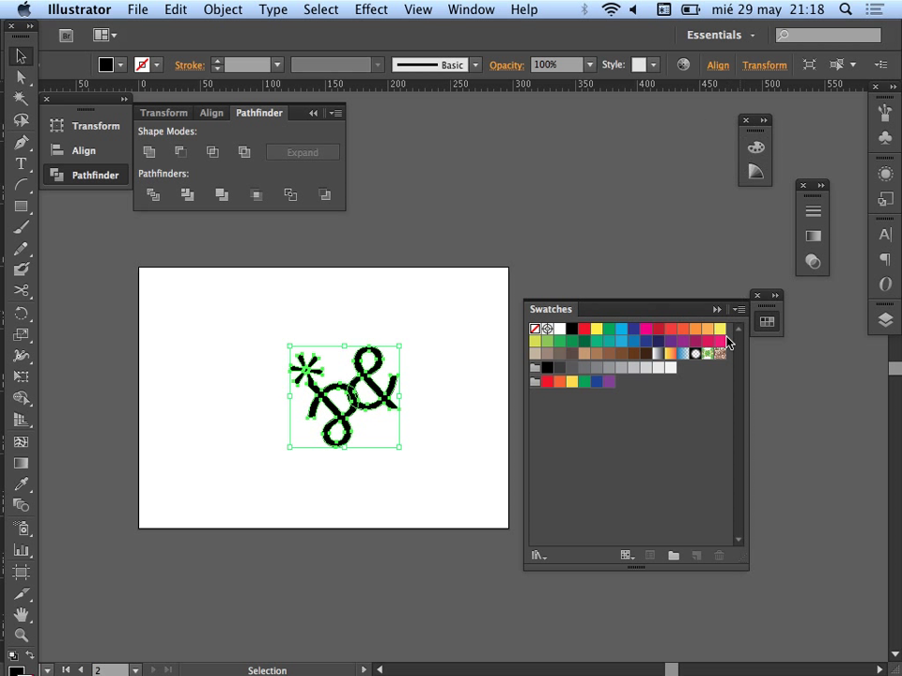
pyautogui.click(747, 147)
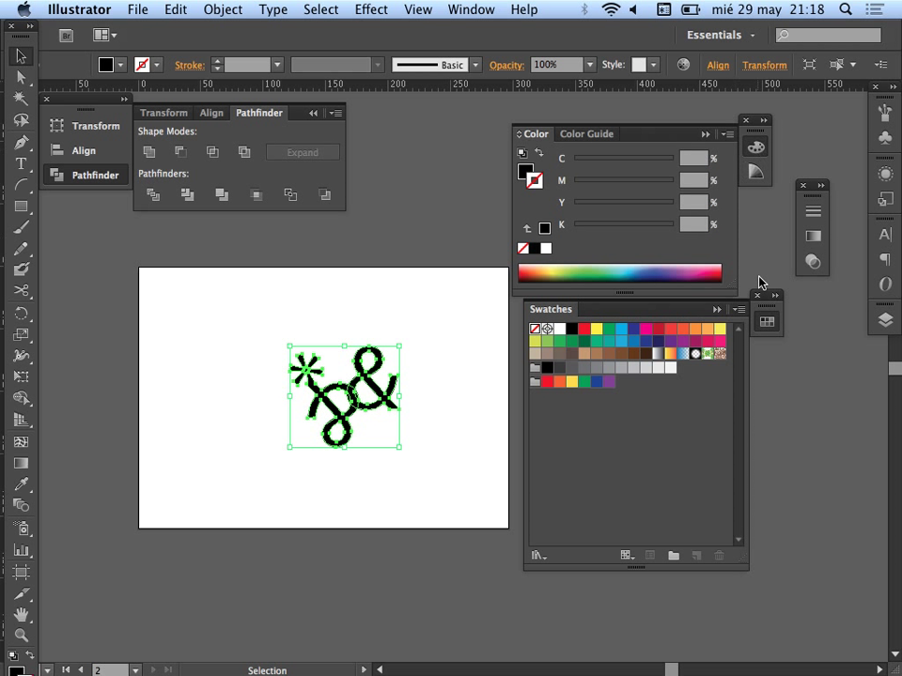
# Try the Pompadour pattern swatch on the motif's stroke and fill
pyautogui.click(720, 354)
pyautogui.press('a')
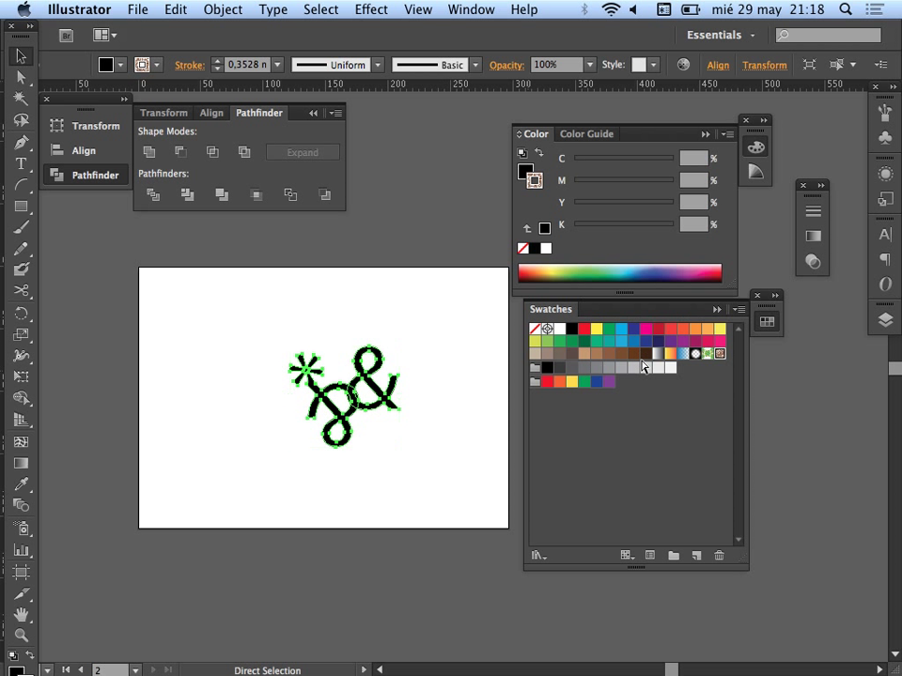
pyautogui.press('v')
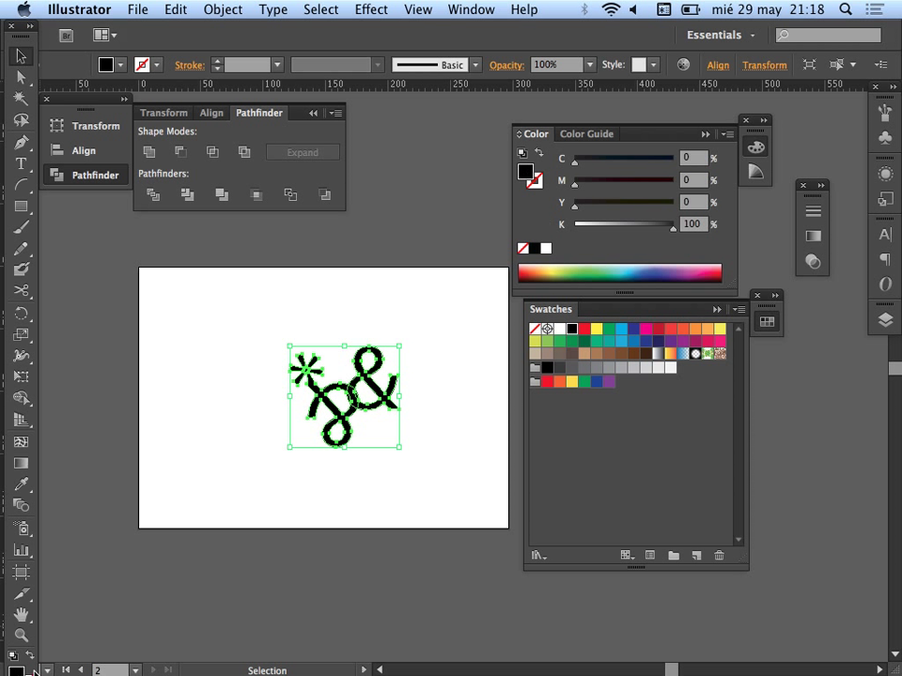
pyautogui.click(721, 354)
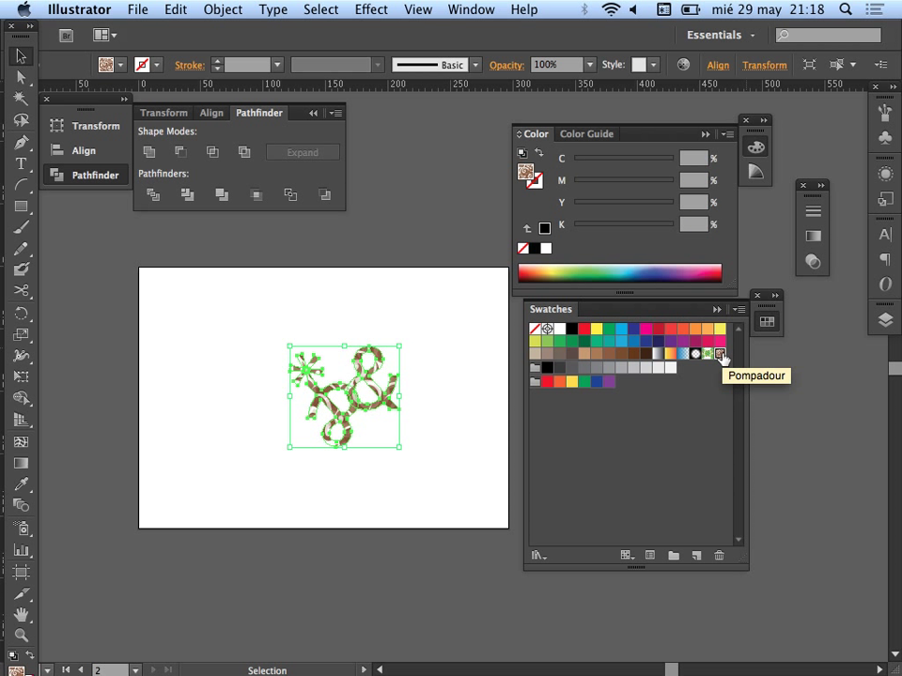
pyautogui.press('super+z')
# Draw a small black rectangle above the motif's right side, try the green foliage and Pompadour patterns on it, and undo both fills
pyautogui.press('m')
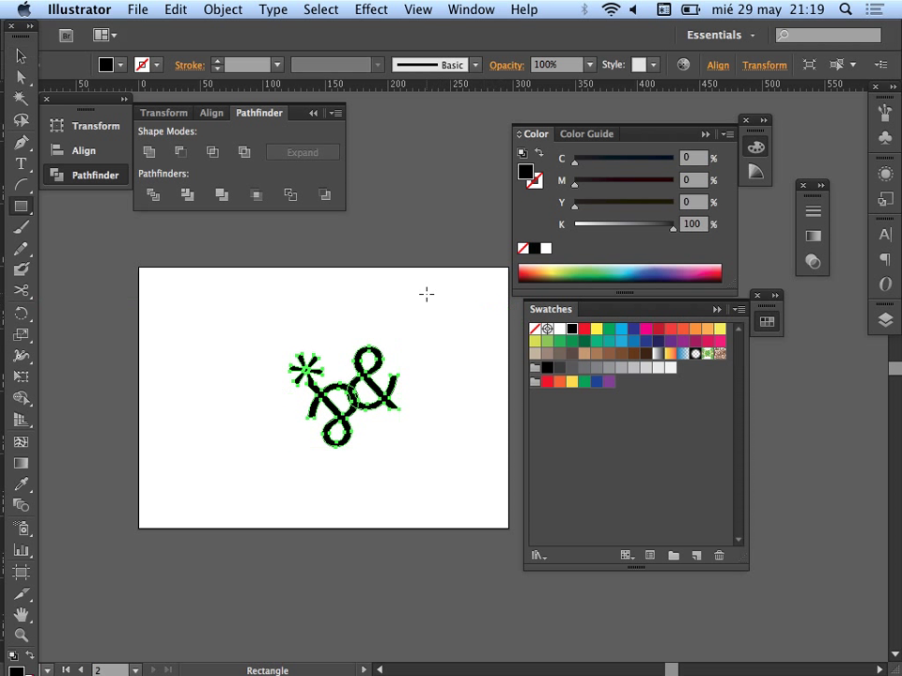
pyautogui.moveTo(426, 294); pyautogui.dragTo(490, 339)
pyautogui.click(708, 354)
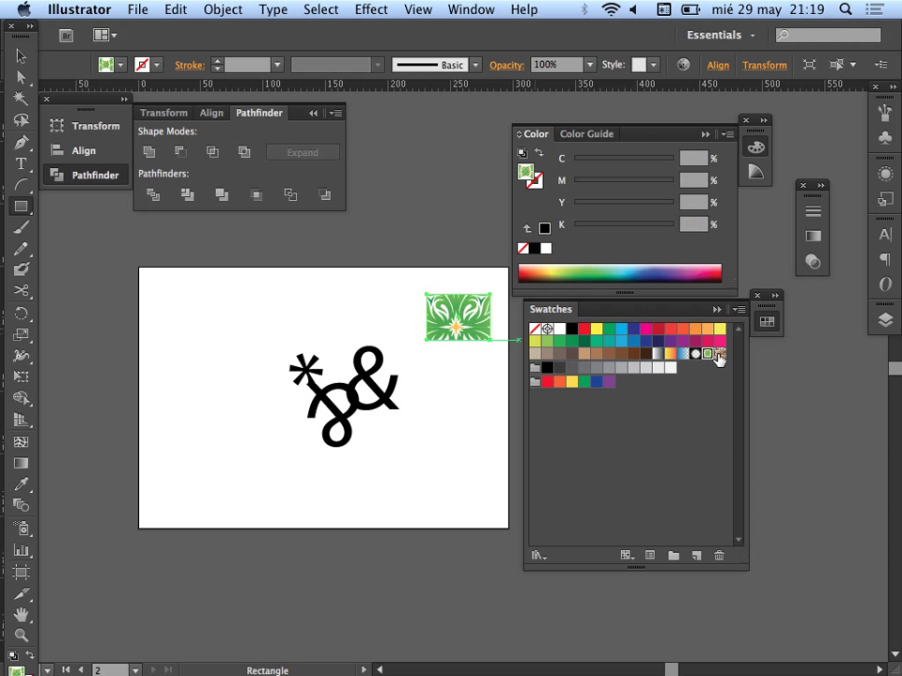
pyautogui.click(720, 355)
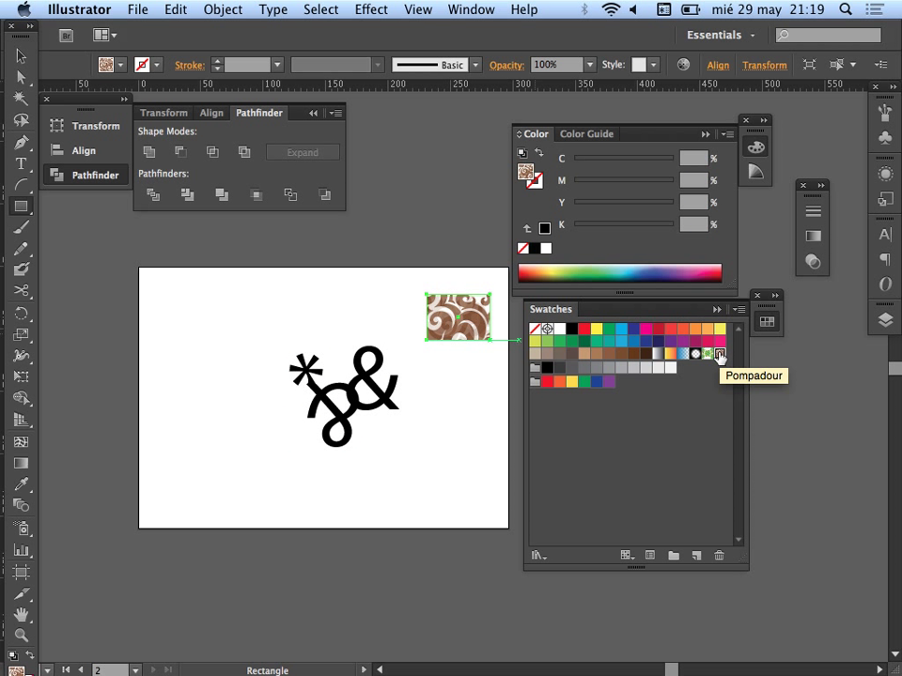
pyautogui.press('super+z')
pyautogui.press('super+z')
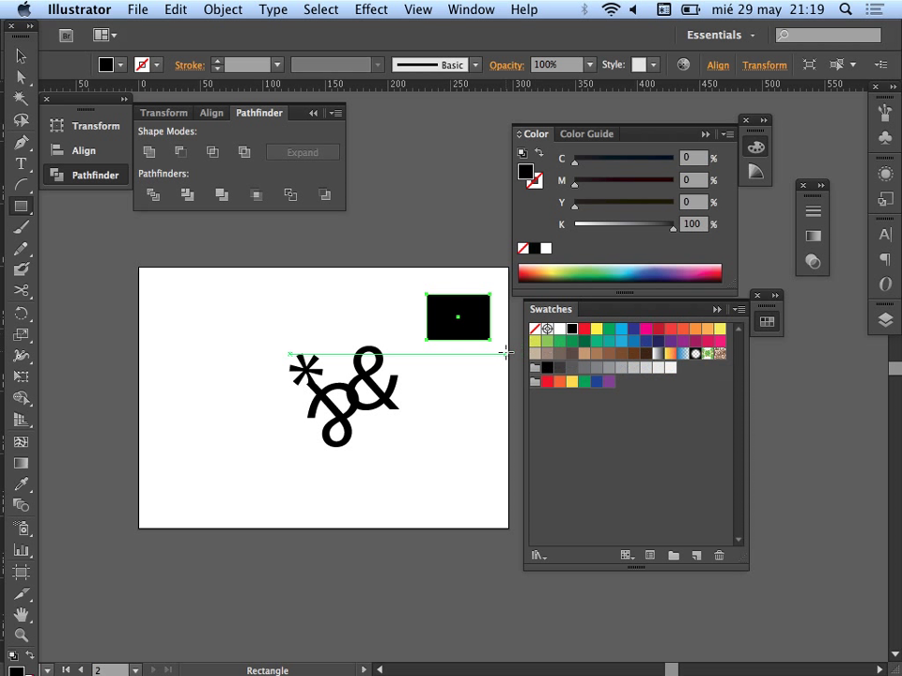
# Select the whole asterisk-and-ampersands motif and add it to the swatches as a new pattern
pyautogui.press('v')
pyautogui.moveTo(399, 321); pyautogui.dragTo(231, 438)
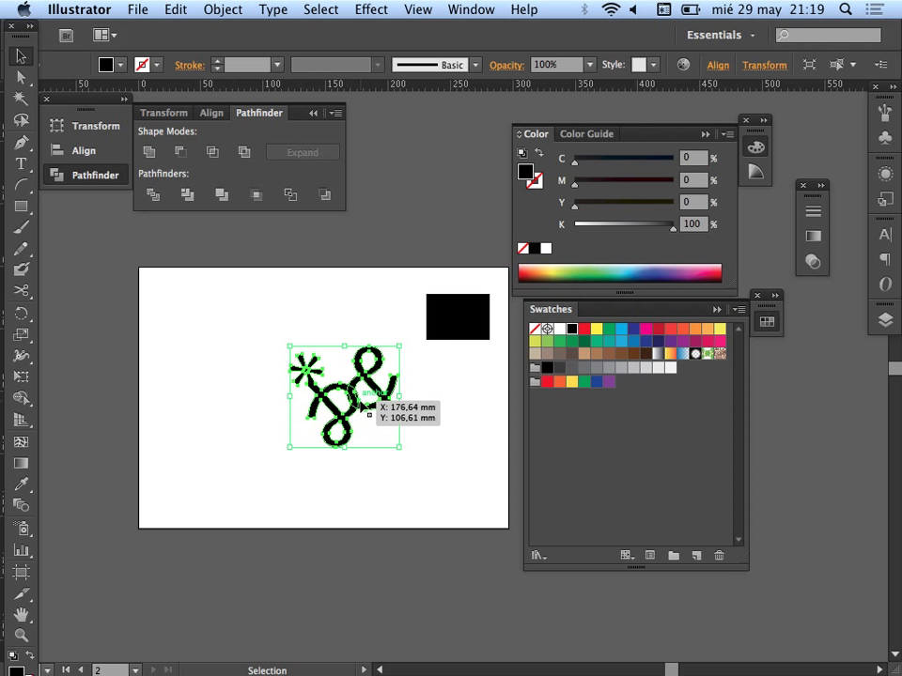
pyautogui.moveTo(362, 407); pyautogui.dragTo(728, 366)
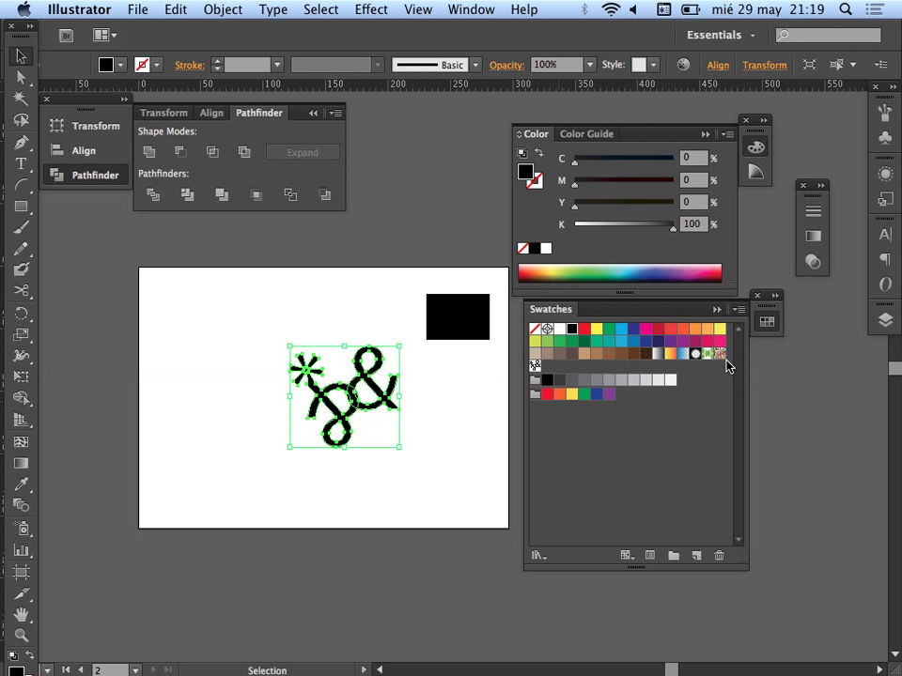
# Enlarge the black rectangle beyond the artboard's upper edge and fill it with the new motif pattern
pyautogui.click(437, 305)
pyautogui.moveTo(422, 294); pyautogui.dragTo(328, 223)
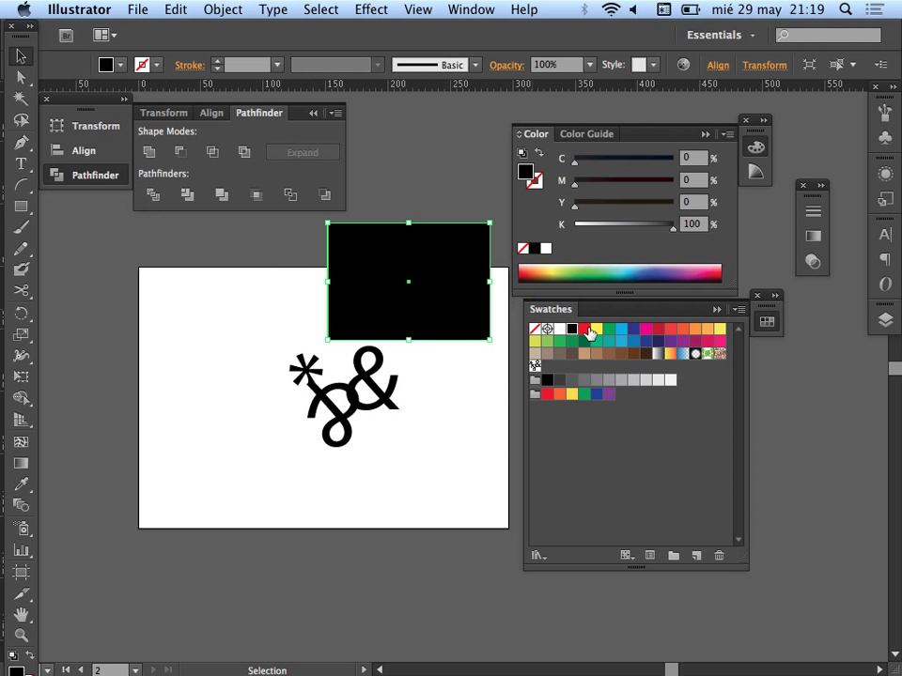
pyautogui.click(535, 364)
# Move the patterned rectangle above the artboard and enlarge it to show more pattern repeats
pyautogui.moveTo(451, 331); pyautogui.dragTo(495, 375)
pyautogui.moveTo(401, 358); pyautogui.dragTo(425, 469)
pyautogui.moveTo(416, 401); pyautogui.dragTo(375, 314)
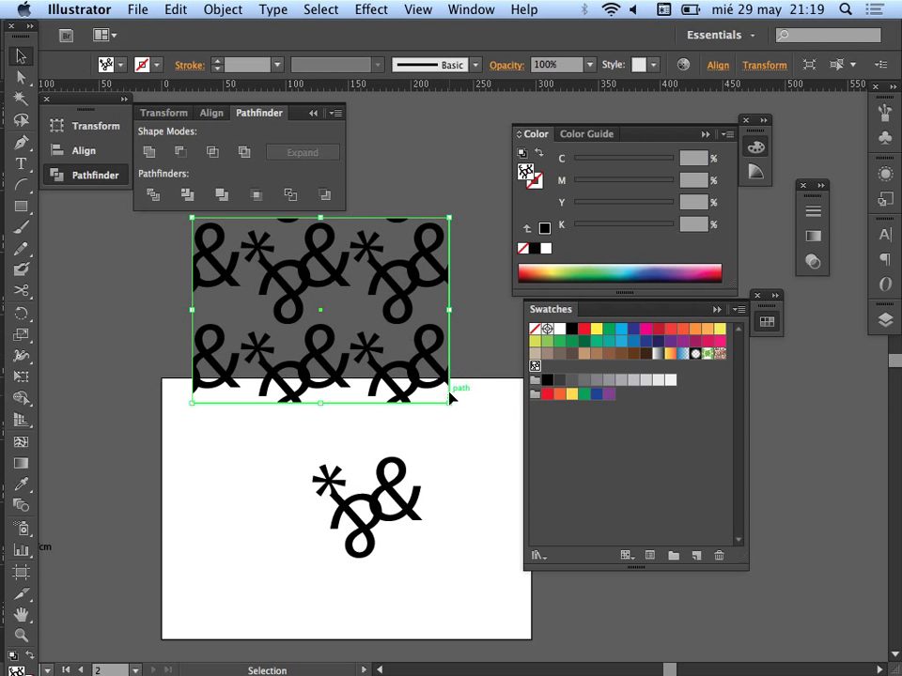
pyautogui.moveTo(449, 403); pyautogui.dragTo(432, 348)
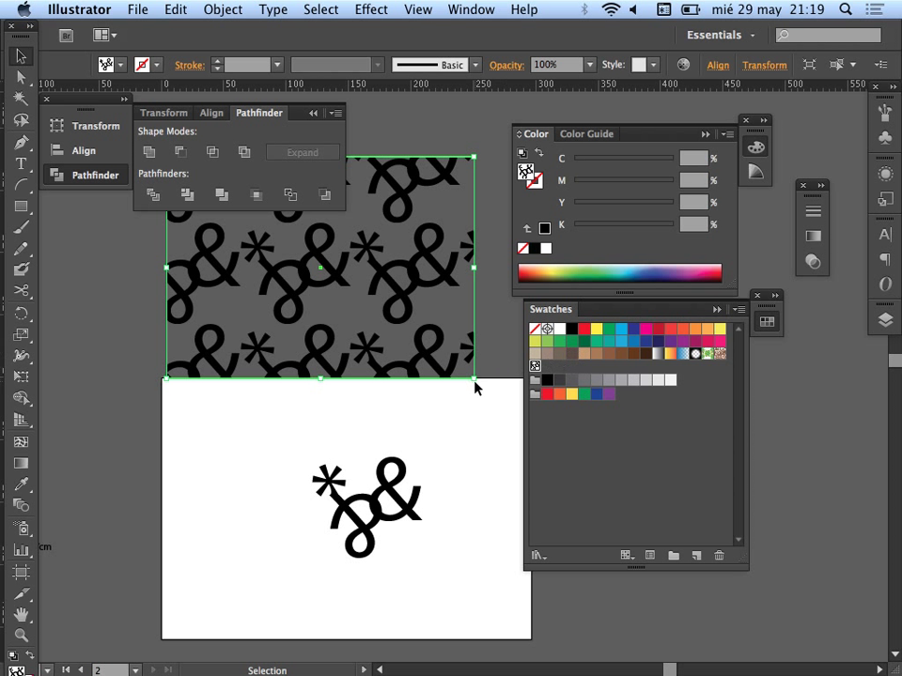
# Open the motif pattern swatch for editing to view its tile repeat, and exit without changing it
pyautogui.doubleClick(534, 366)
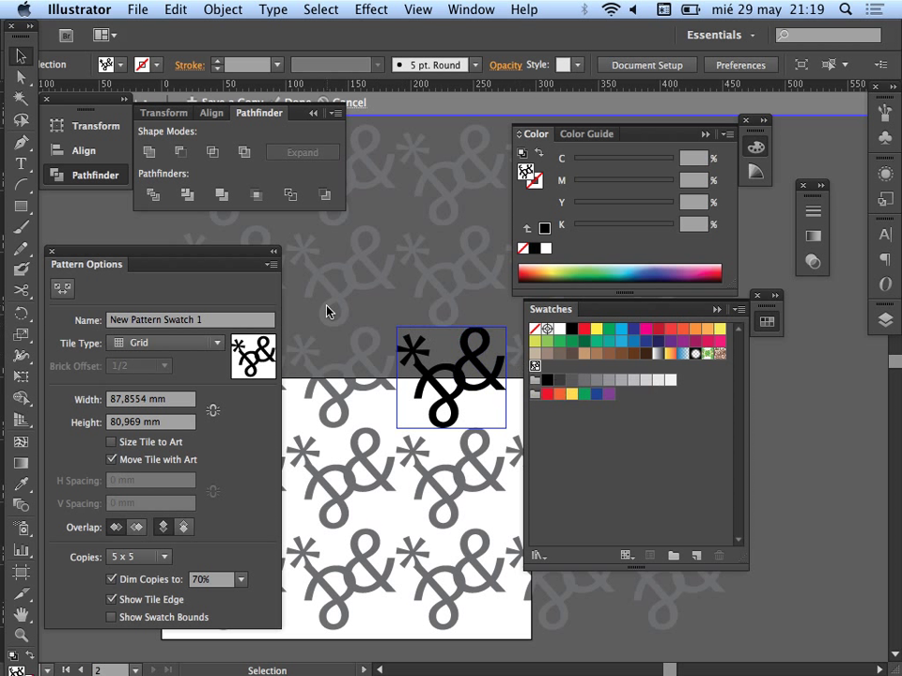
pyautogui.click(53, 253)
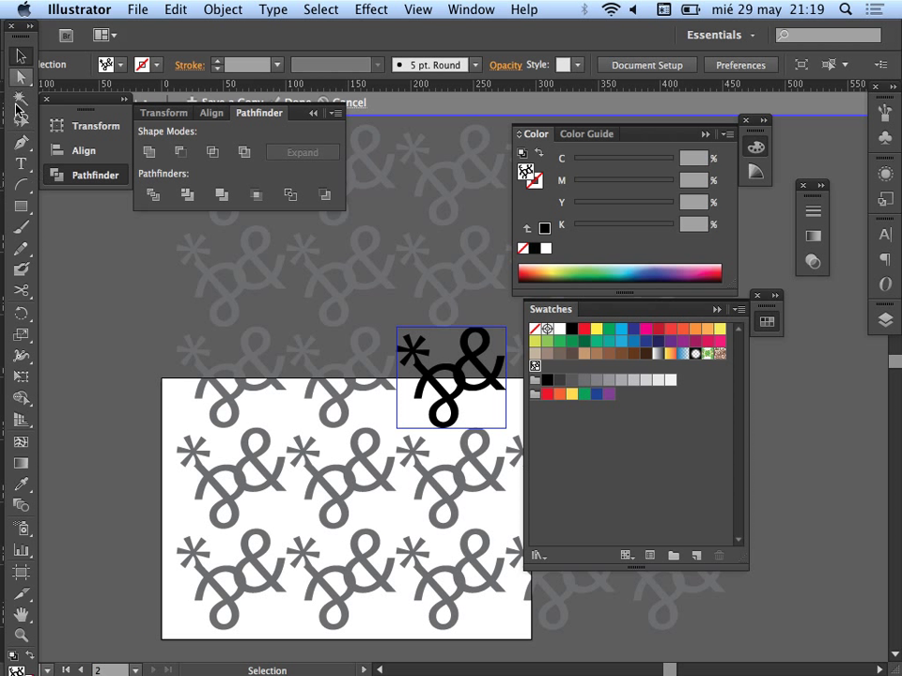
pyautogui.doubleClick(118, 298)
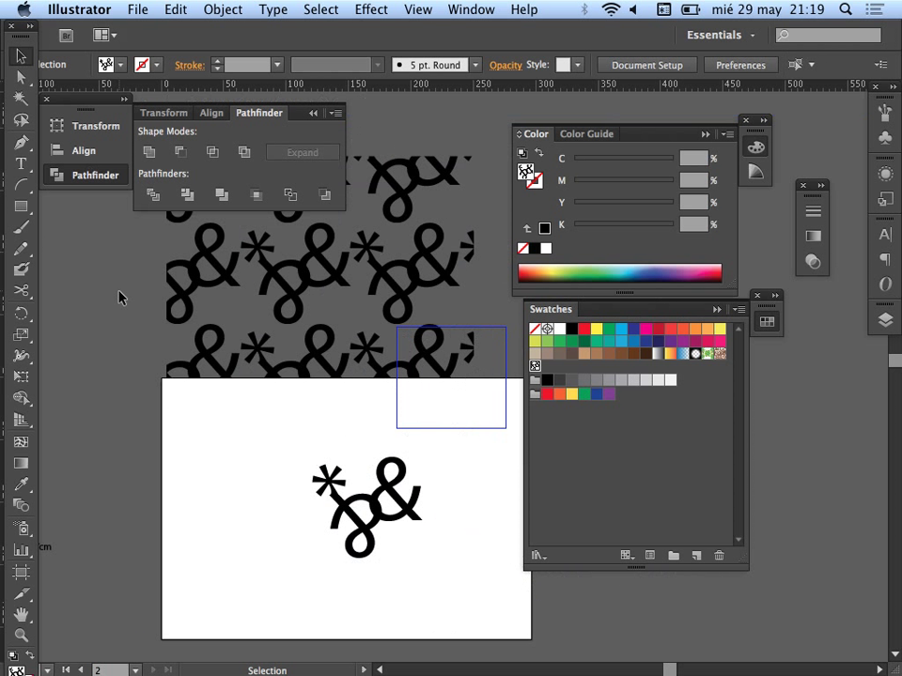
# Recolour the motif on the artboard orange with C 0, M 58.04, Y 100 and K 0
pyautogui.click(410, 476)
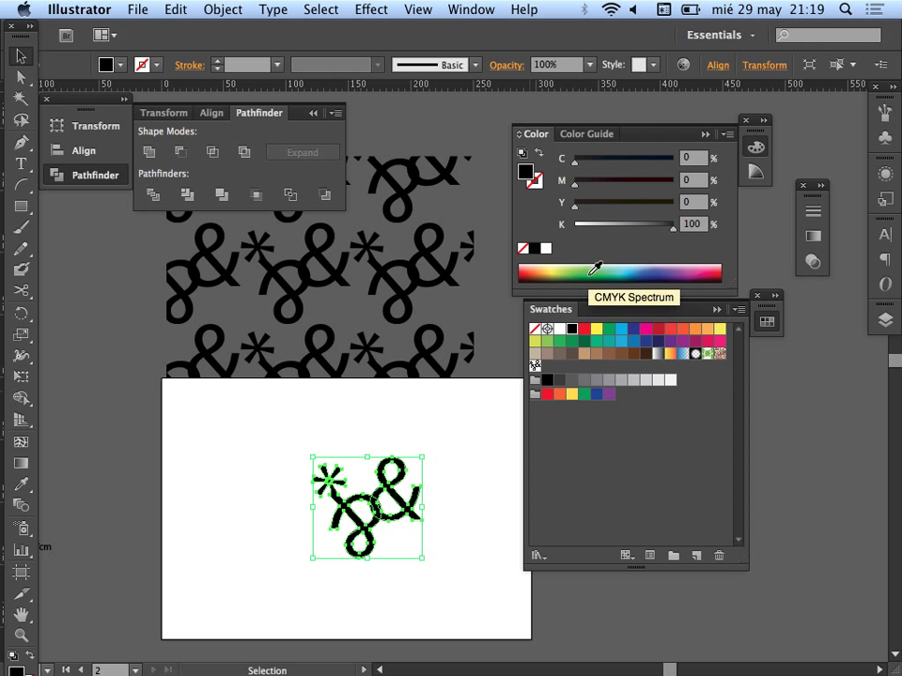
pyautogui.click(553, 271)
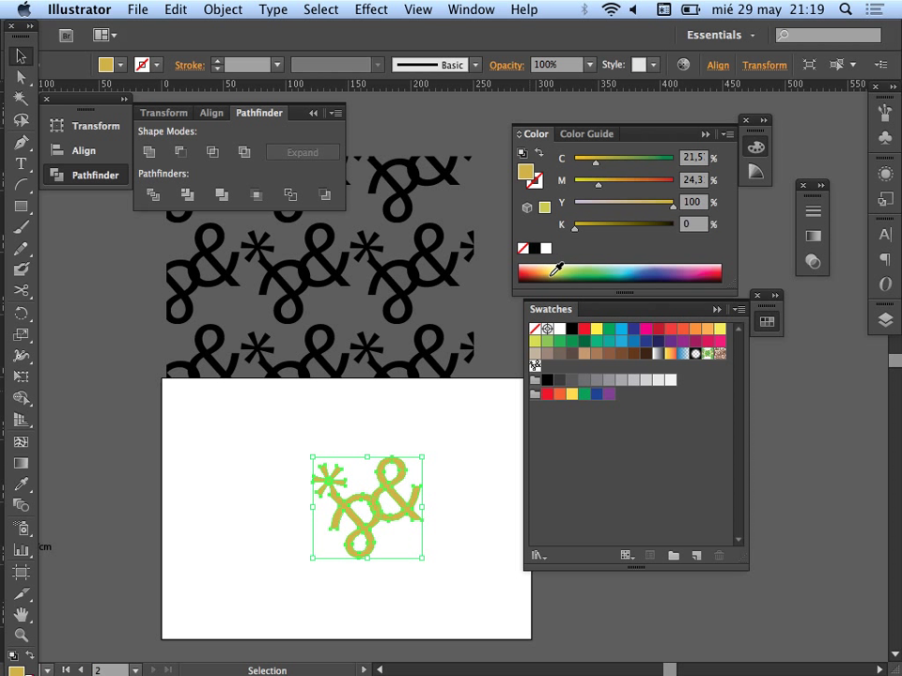
pyautogui.click(540, 276)
pyautogui.moveTo(599, 229); pyautogui.dragTo(570, 234)
pyautogui.moveTo(610, 162); pyautogui.dragTo(554, 162)
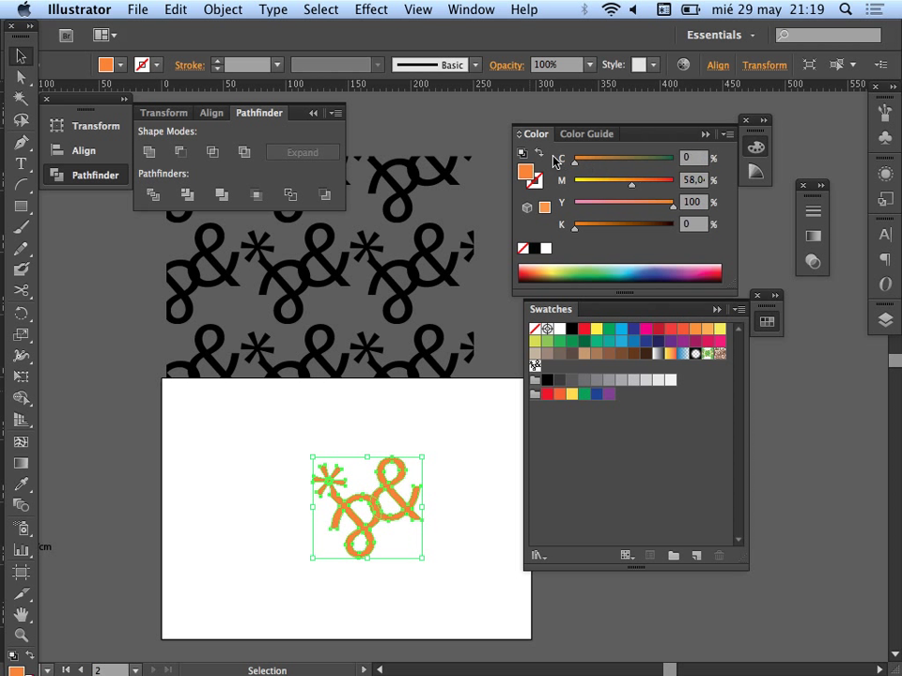
# Add the orange motif as a pattern swatch and replace the black motif pattern swatch with it
pyautogui.moveTo(419, 489); pyautogui.dragTo(542, 370)
pyautogui.moveTo(383, 487); pyautogui.dragTo(488, 412)
pyautogui.moveTo(550, 366); pyautogui.dragTo(535, 372)
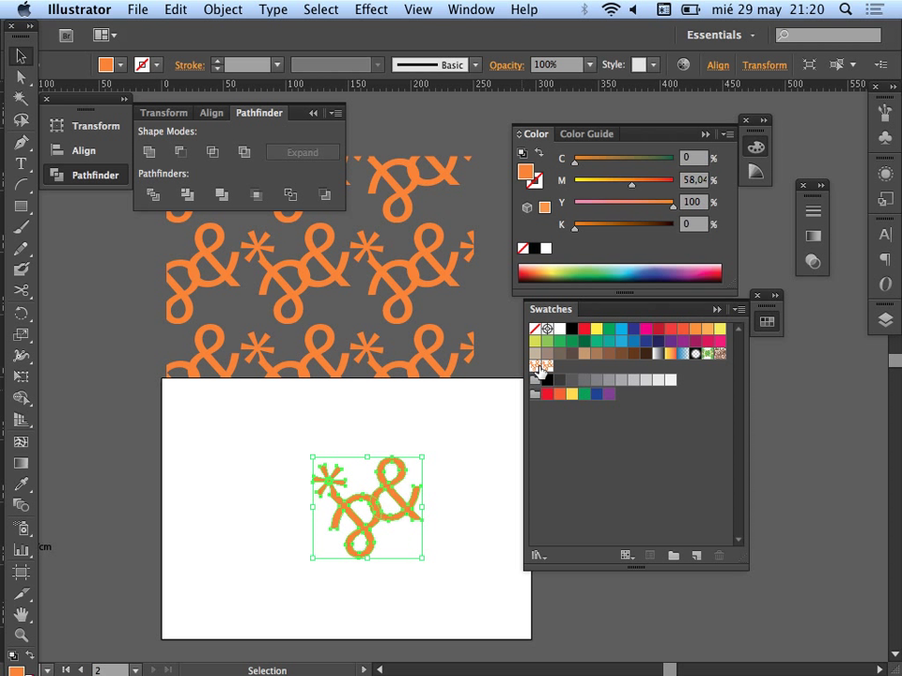
# Enlarge the patterned rectangle above the artboard so it spans well beyond the artboard's width and overlaps its upper part
pyautogui.click(402, 324)
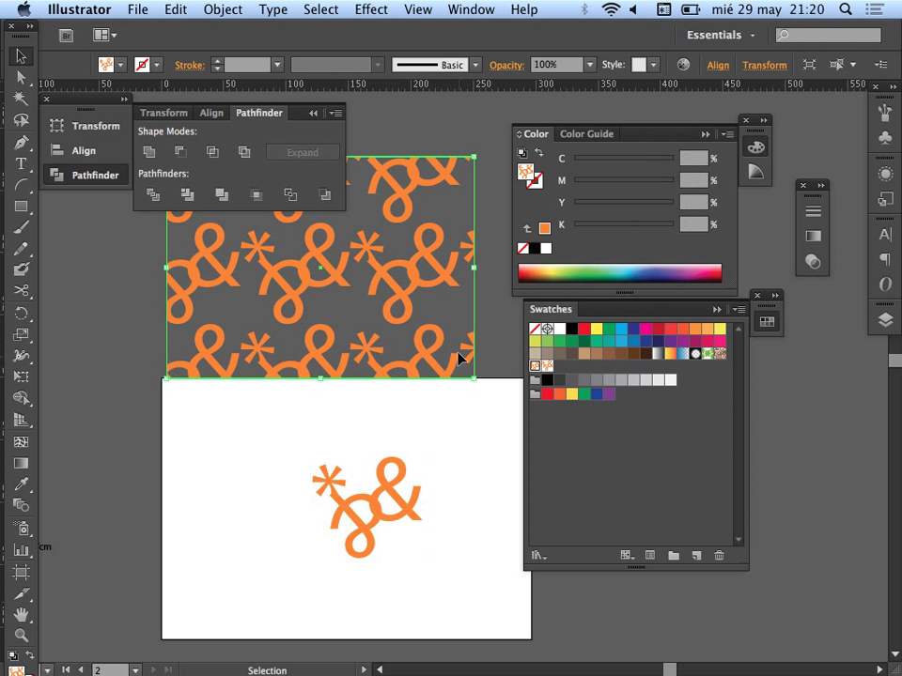
pyautogui.moveTo(474, 378); pyautogui.dragTo(823, 456)
pyautogui.moveTo(414, 345); pyautogui.dragTo(357, 308)
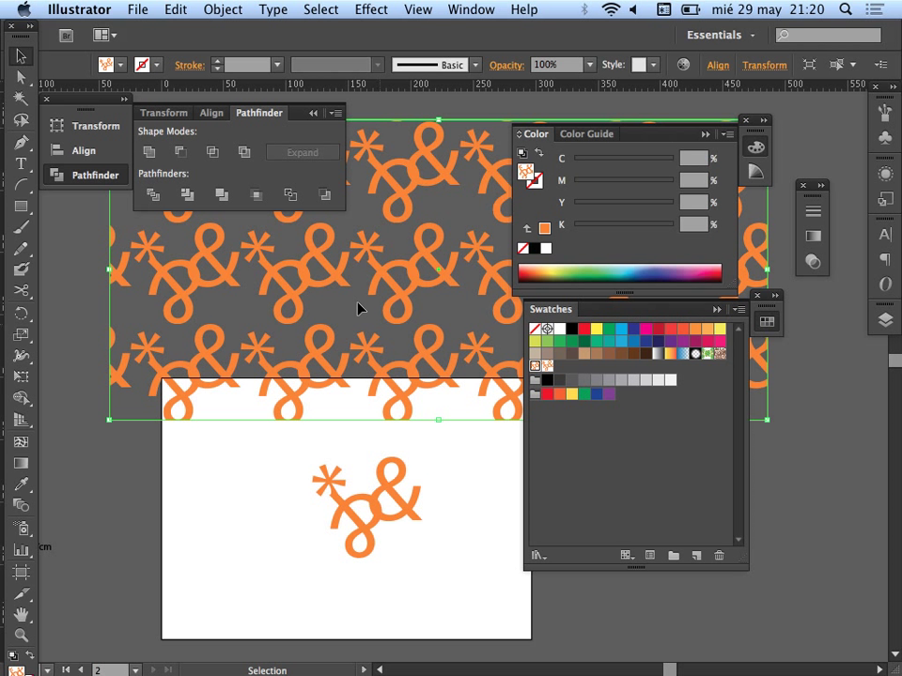
# Isolate the motif group and place a copy of the upright ampersand above it, touching the original ampersand's upper loop
pyautogui.click(414, 514)
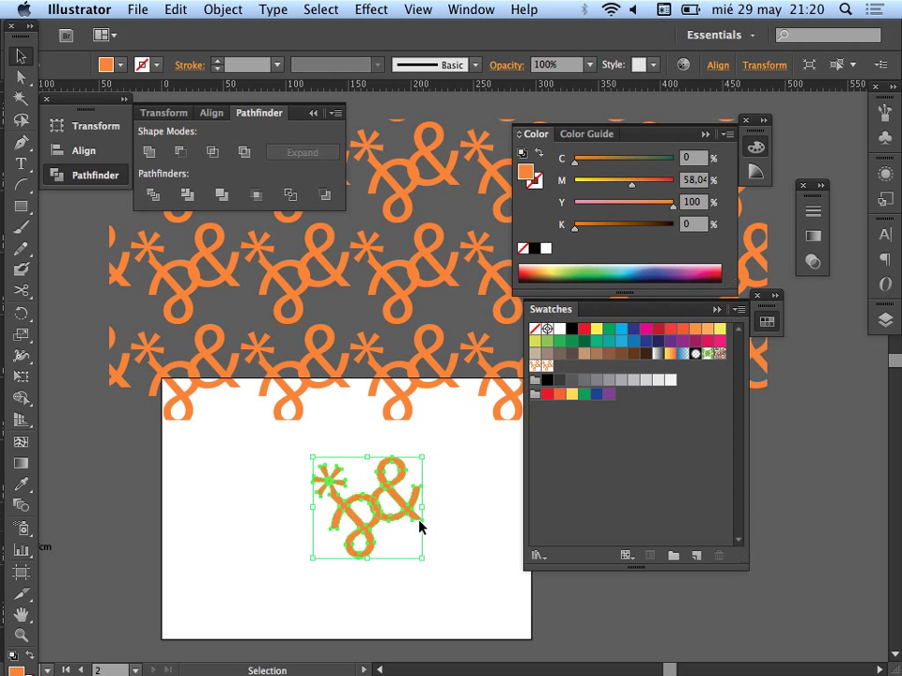
pyautogui.moveTo(342, 489); pyautogui.dragTo(359, 456)
pyautogui.click(472, 459)
pyautogui.press('super+z')
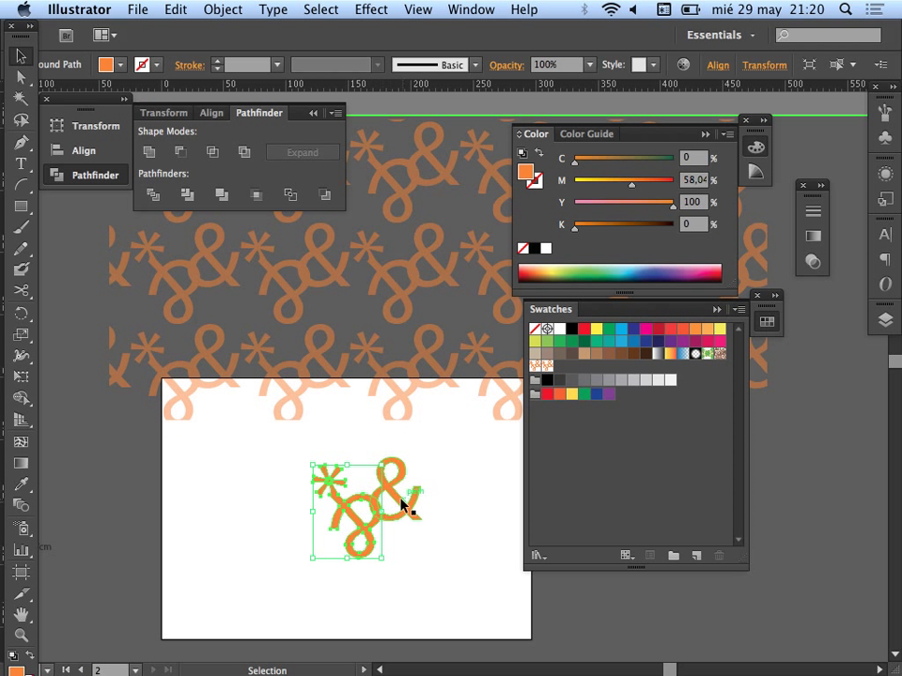
pyautogui.moveTo(405, 506); pyautogui.dragTo(376, 450)
pyautogui.moveTo(453, 451); pyautogui.dragTo(496, 453)
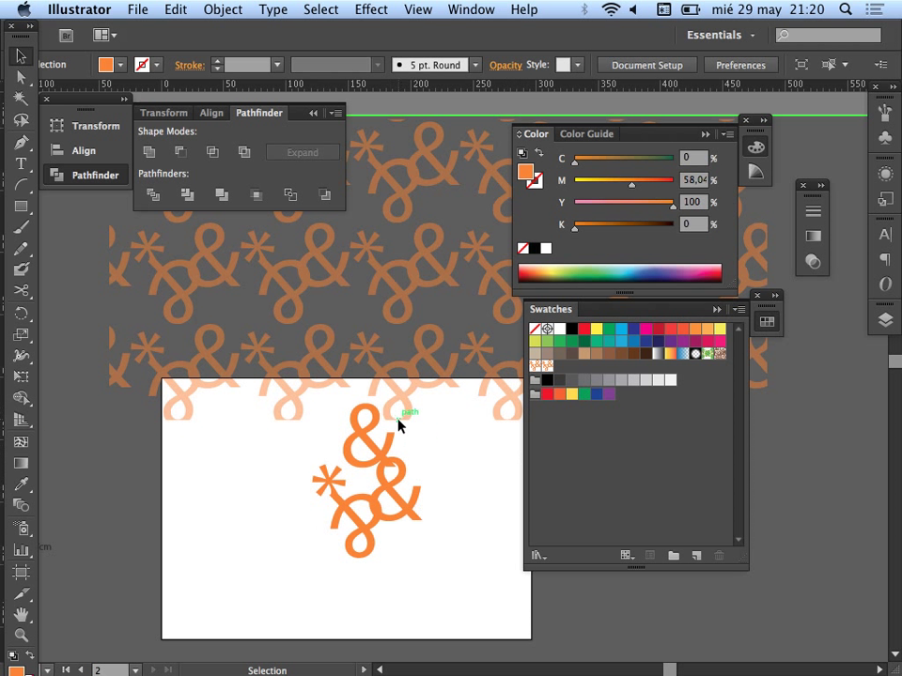
pyautogui.moveTo(388, 445); pyautogui.dragTo(377, 446)
# Replace the first orange pattern swatch with the extended motif, including the added ampersand
pyautogui.moveTo(421, 597); pyautogui.dragTo(269, 448)
pyautogui.moveTo(376, 453); pyautogui.dragTo(533, 366)
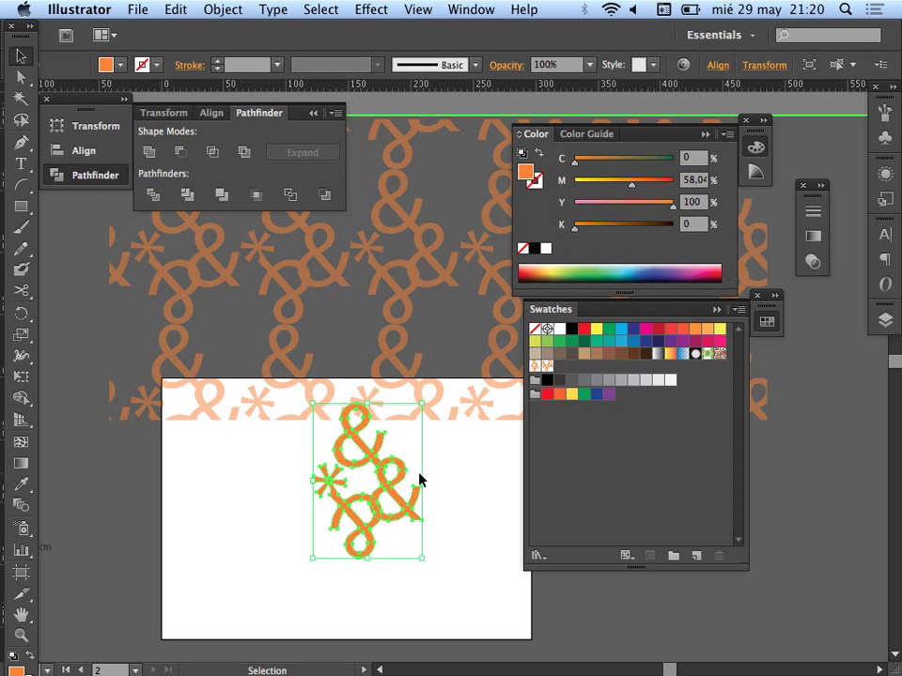
# Draw a rectangle enclosing the extended motif and give it the default white fill and black stroke
pyautogui.press('m')
pyautogui.moveTo(427, 392)
pyautogui.mouseDown()
pyautogui.moveTo(364, 520)
pyautogui.moveTo(294, 558)
pyautogui.moveTo(312, 572)
pyautogui.mouseUp()
pyautogui.press('d')
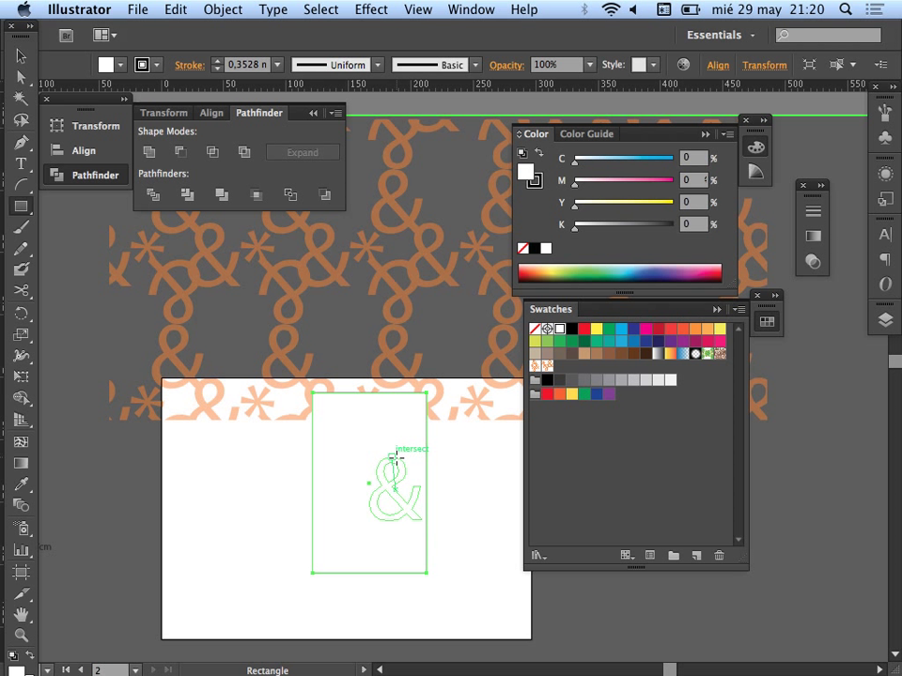
# Remove the enclosing rectangle's fill and place a copy of the motif's lower ampersand across the rectangle's upper corner
pyautogui.press('\\')
pyautogui.press('/')
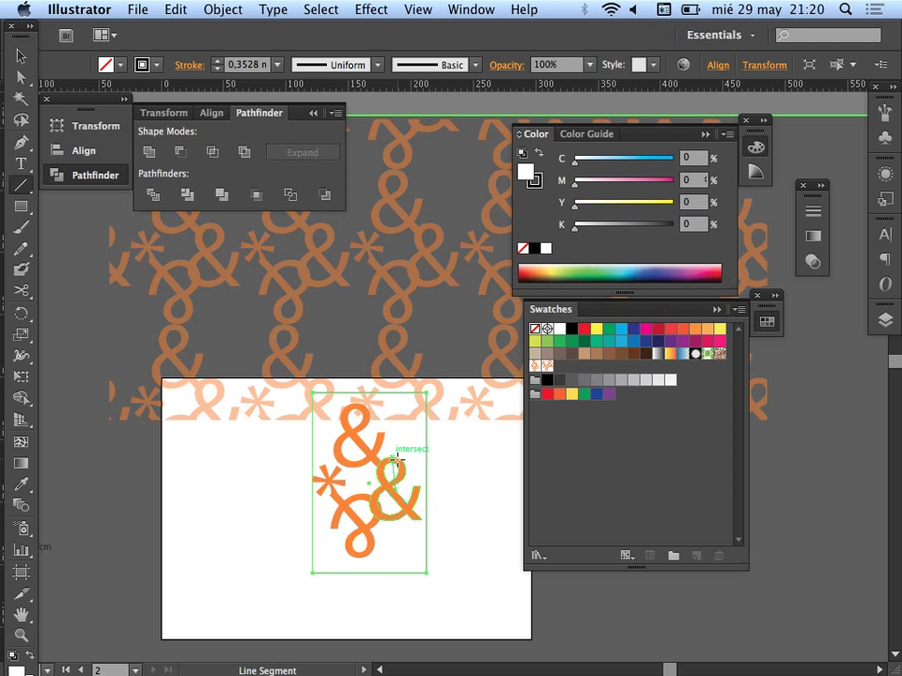
pyautogui.press('v')
pyautogui.moveTo(412, 507); pyautogui.dragTo(448, 443)
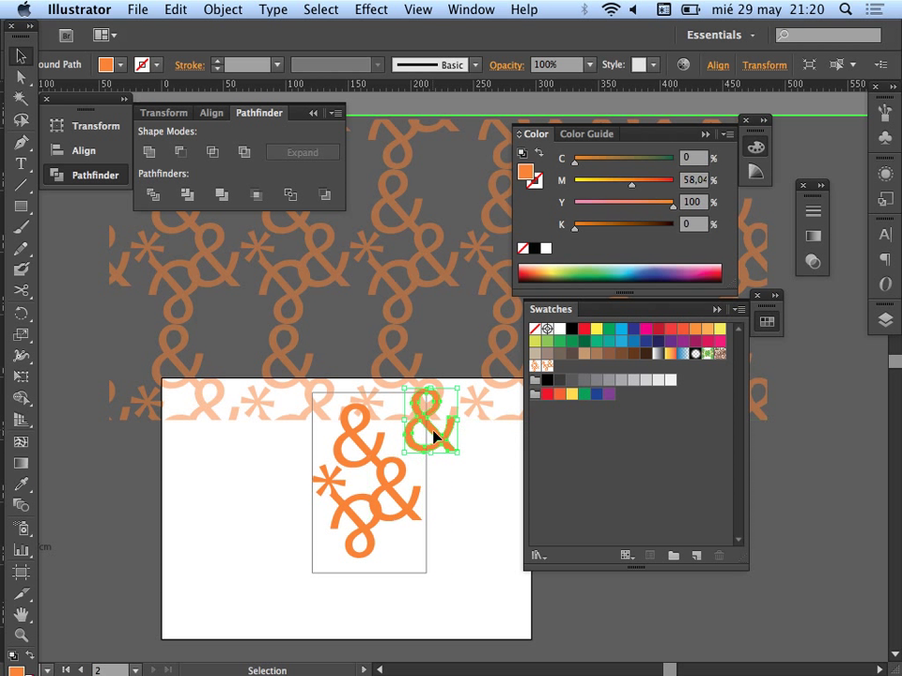
# Undo the ampersand copy, the fill removal and the rectangle drawn around the extended motif
pyautogui.press('super+z')
pyautogui.press('super+z')
pyautogui.press('super+z')
pyautogui.press('super+z')
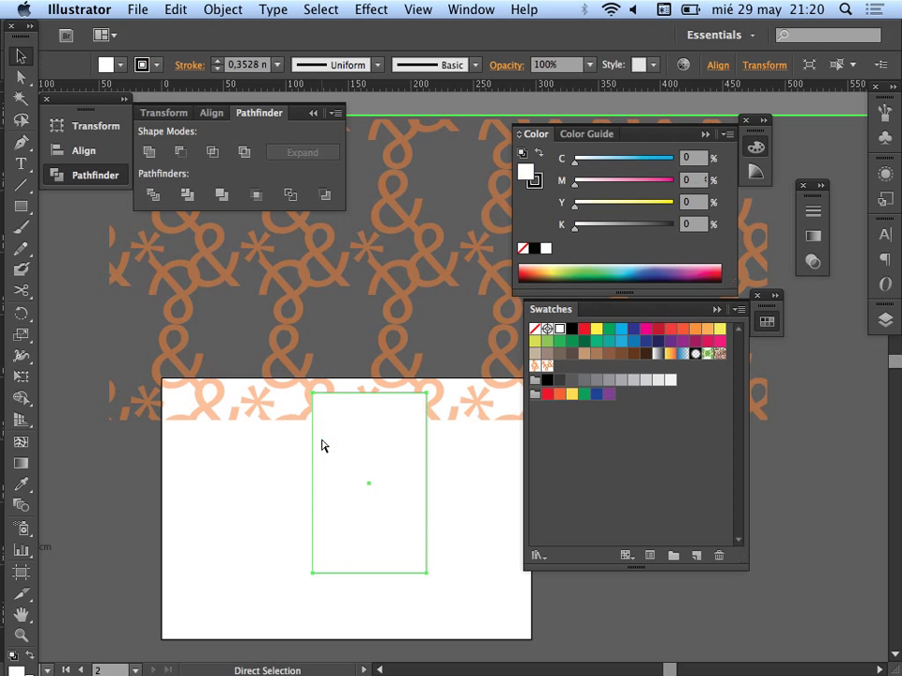
pyautogui.press('v')
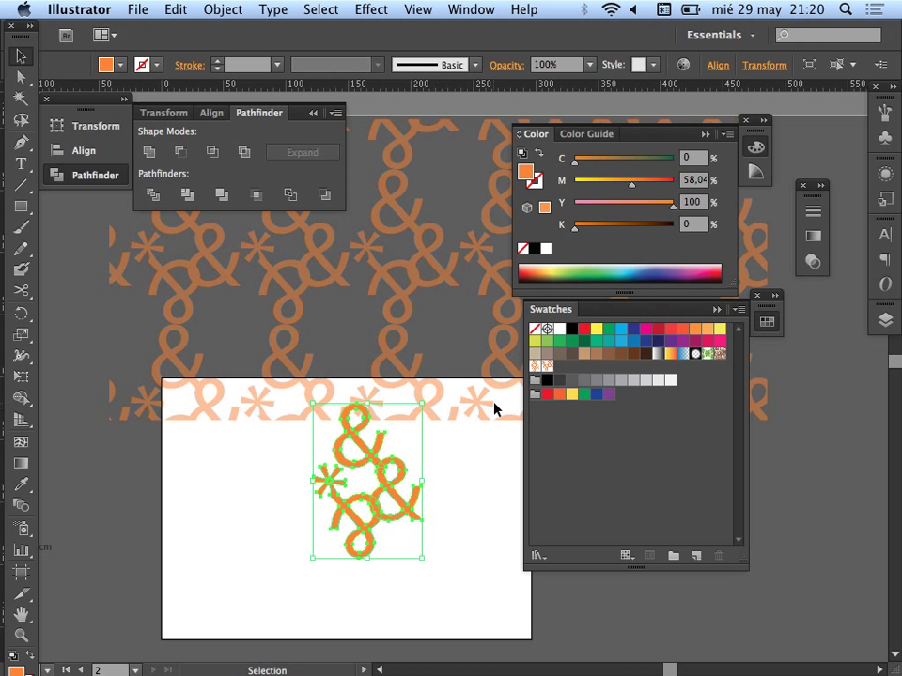
# Delete the large patterned rectangle that overlaps the upper part of the artboard
pyautogui.click(483, 422)
pyautogui.doubleClick(481, 453)
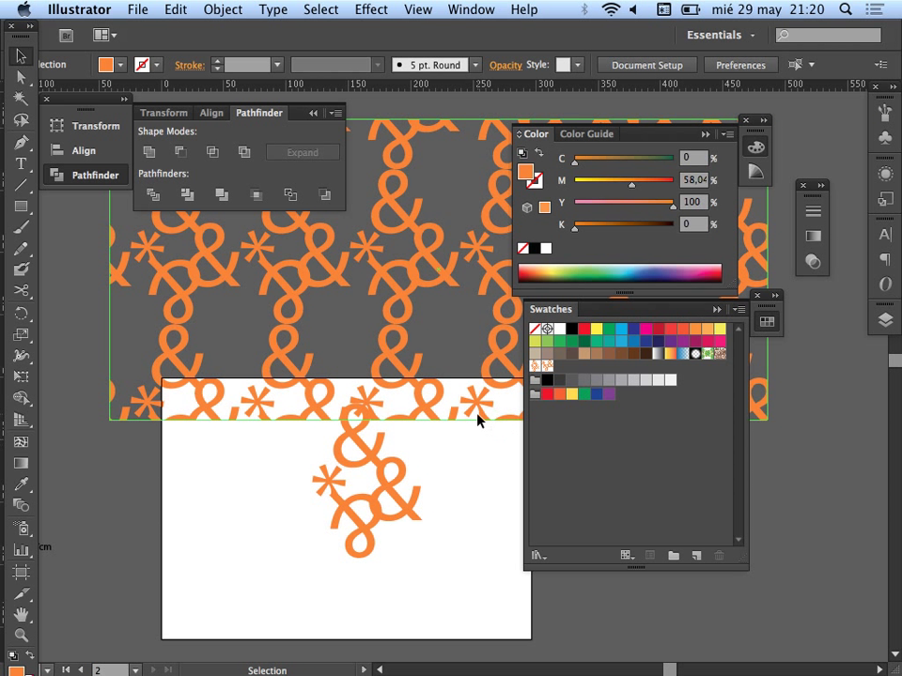
pyautogui.click(477, 419)
pyautogui.press('Delete')
# Delete the extended motif from the artboard and remove New Pattern Swatch 1 from the swatches
pyautogui.click(379, 447)
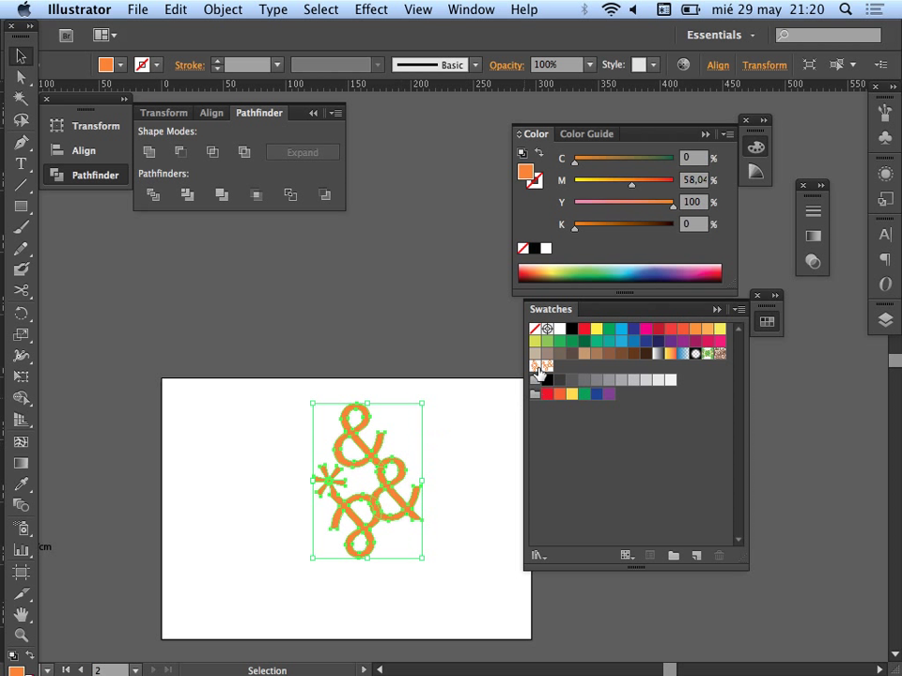
pyautogui.moveTo(395, 485); pyautogui.dragTo(623, 480)
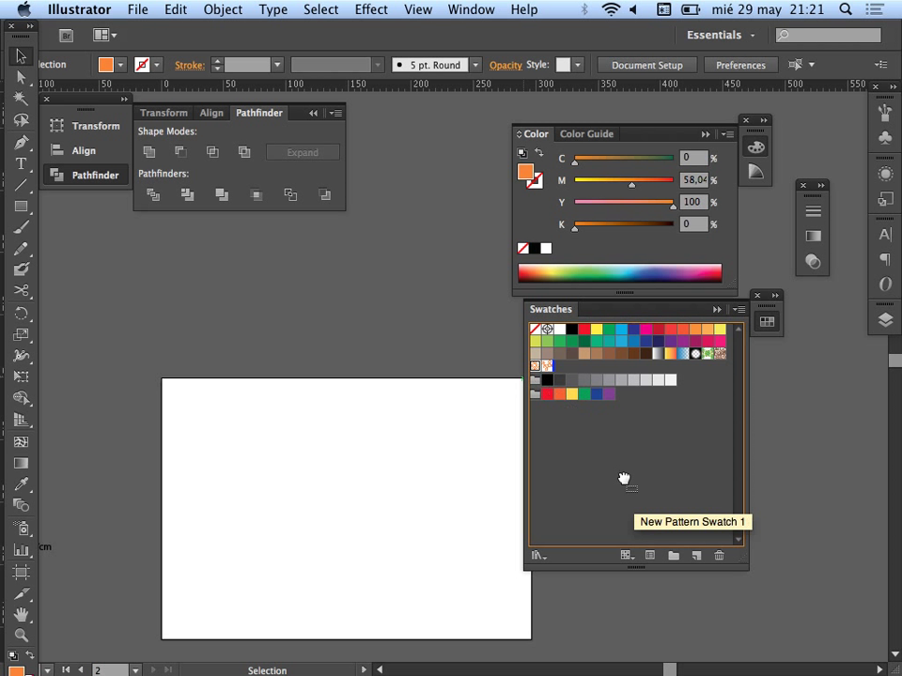
pyautogui.click(719, 556)
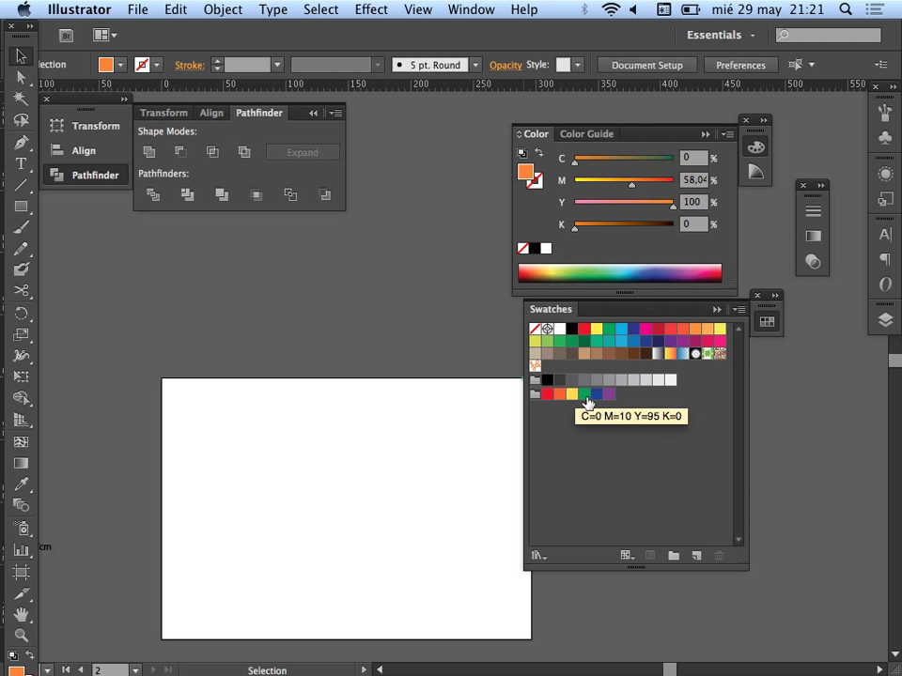
# Open New Pattern Swatch 2 for editing and compare the Grid and Brick by Row tile types
pyautogui.doubleClick(534, 364)
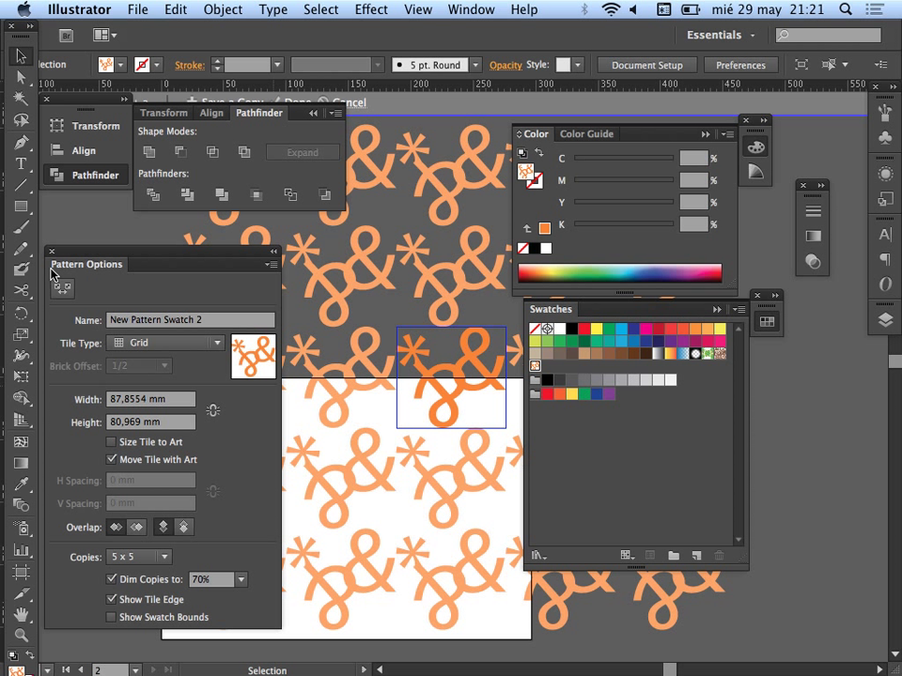
pyautogui.click(137, 344)
pyautogui.click(162, 381)
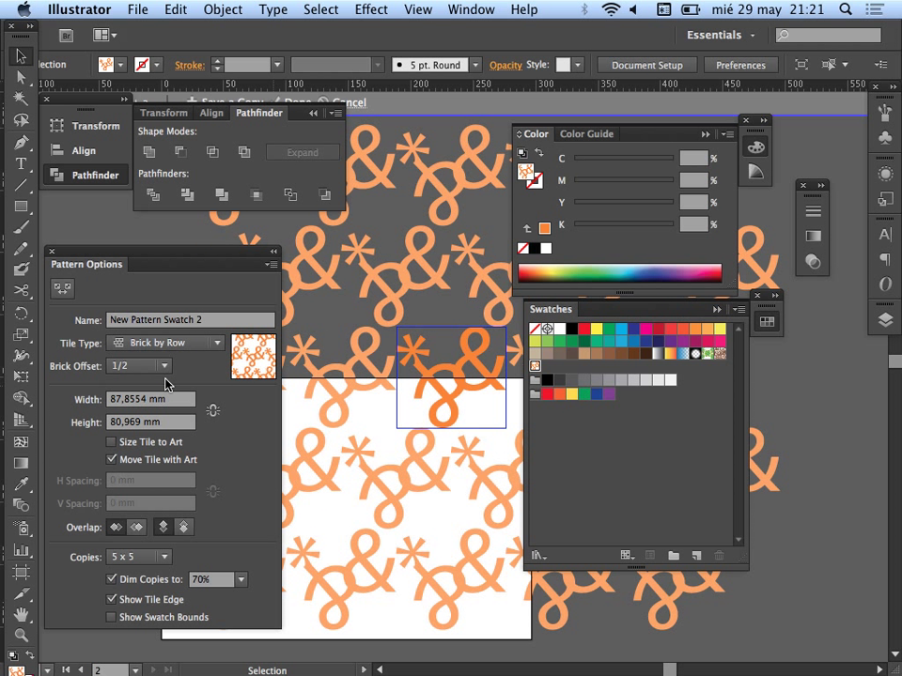
pyautogui.click(174, 344)
pyautogui.click(159, 359)
pyautogui.click(167, 343)
pyautogui.click(162, 381)
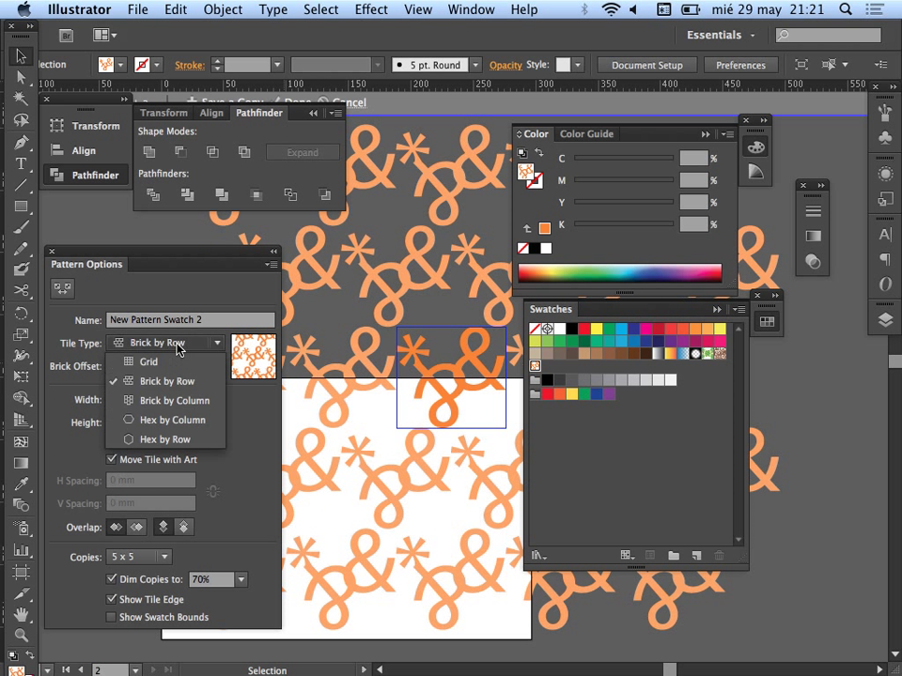
# Try the Brick by Column, Hex by Column and Hex by Row tile types on the pattern
pyautogui.click(169, 400)
pyautogui.click(185, 346)
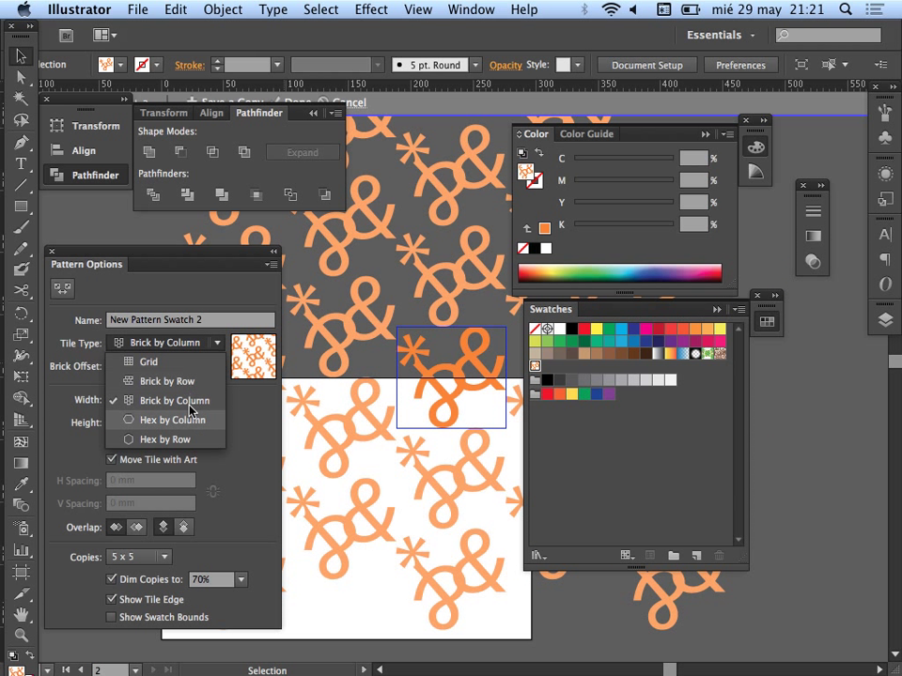
pyautogui.click(183, 426)
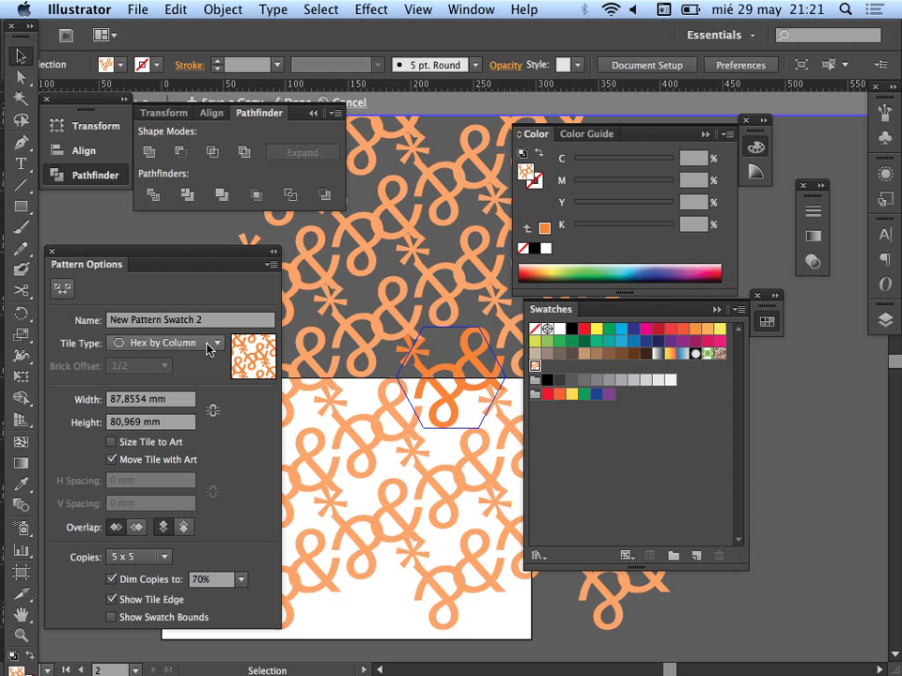
pyautogui.click(164, 343)
pyautogui.click(164, 439)
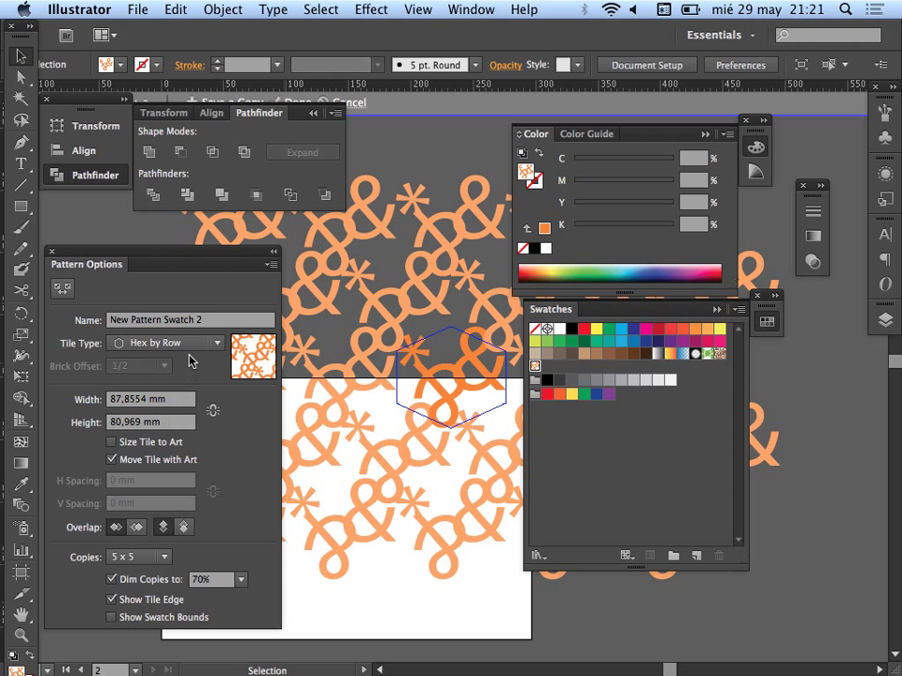
# Set the pattern's tile type to Hex by Column
pyautogui.click(164, 343)
pyautogui.click(176, 421)
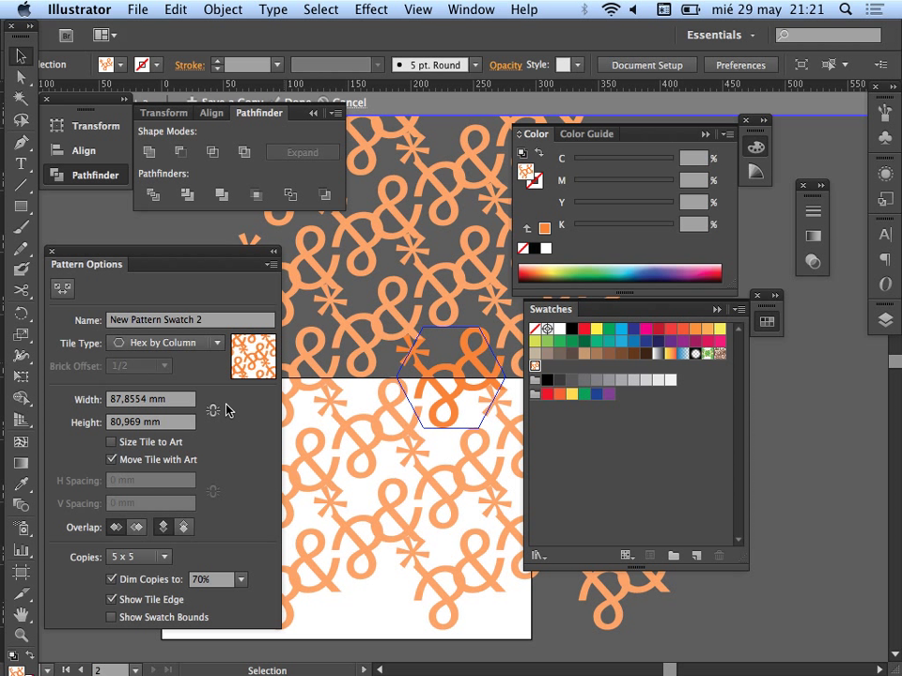
pyautogui.click(188, 344)
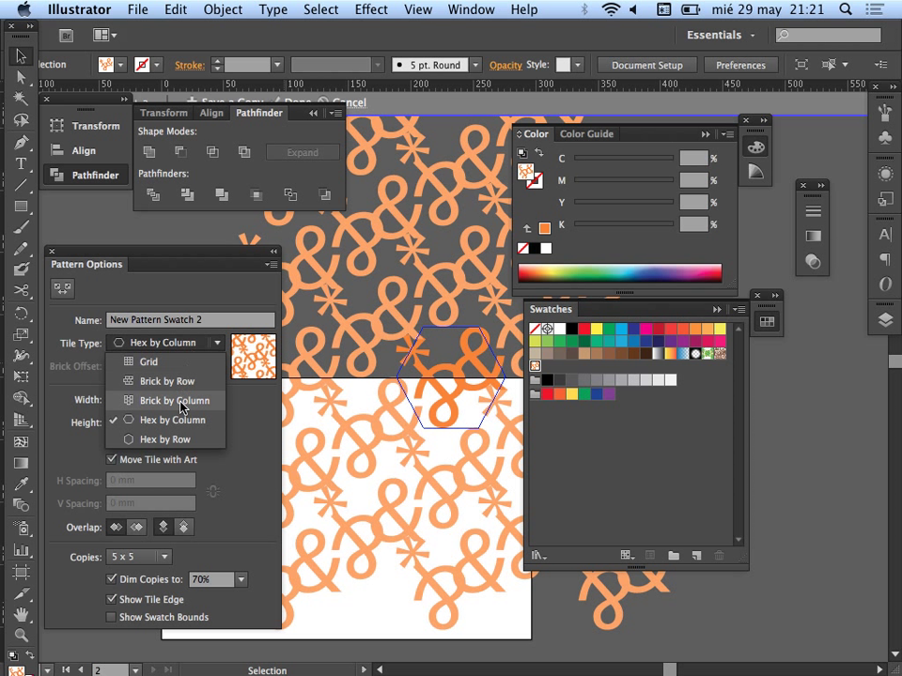
pyautogui.click(176, 421)
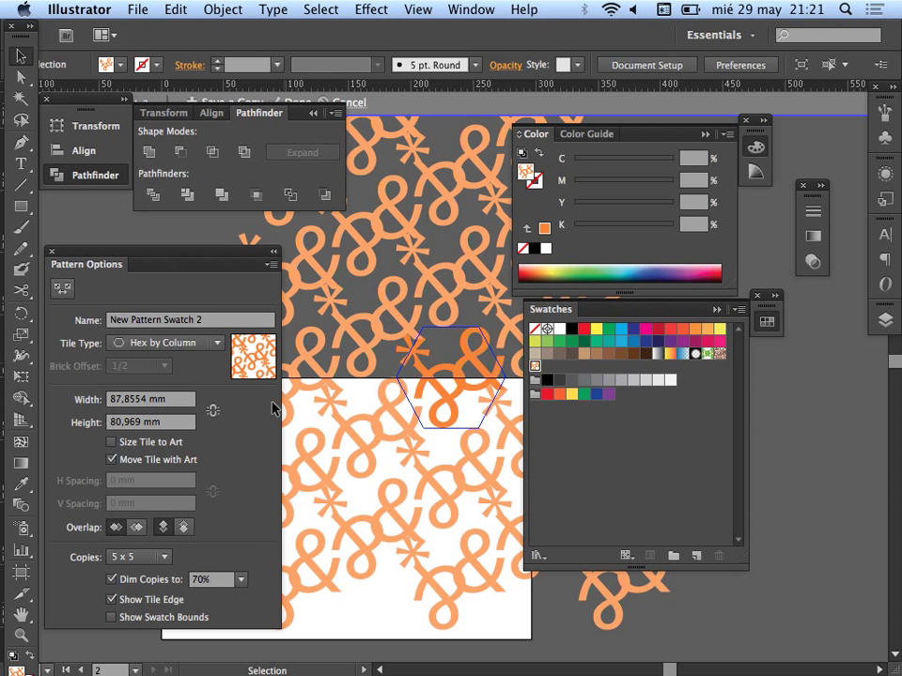
# Try the Size Tile to Art option on the hexagonal tile and turn it off again
pyautogui.moveTo(431, 416); pyautogui.dragTo(440, 414)
pyautogui.moveTo(179, 425); pyautogui.dragTo(105, 424)
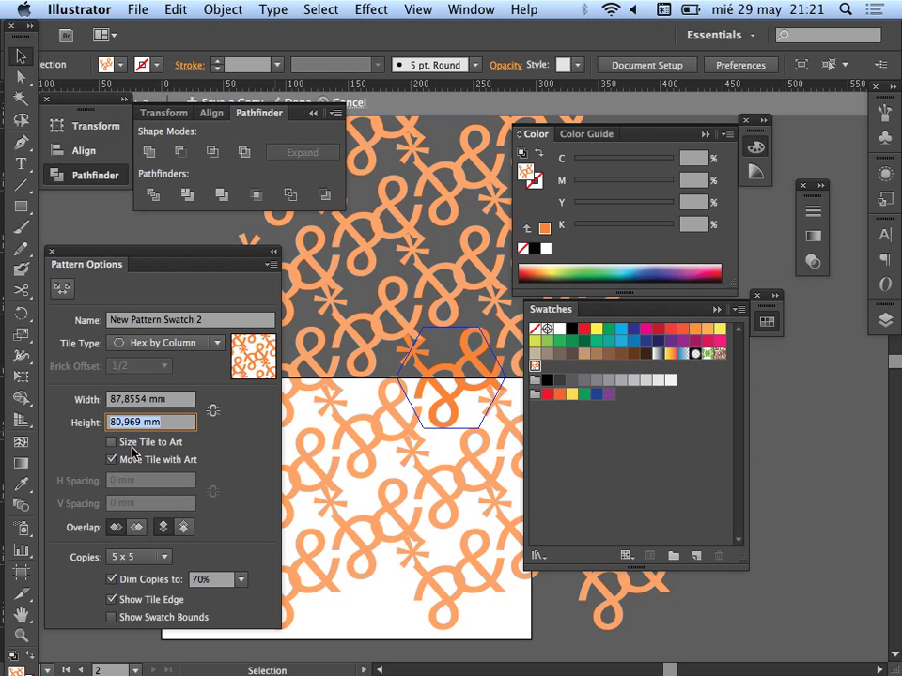
pyautogui.click(132, 446)
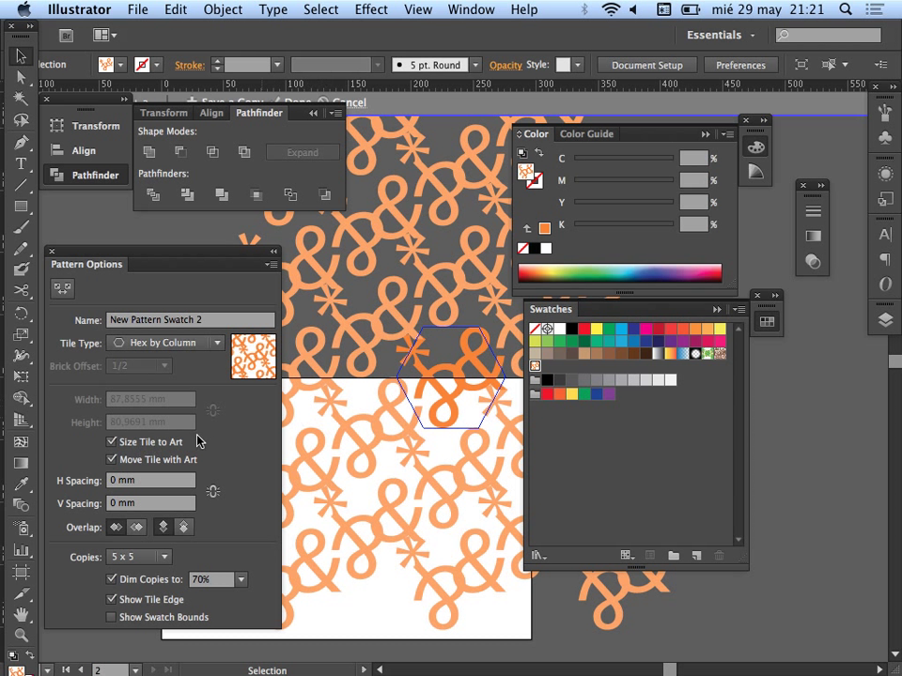
pyautogui.click(141, 448)
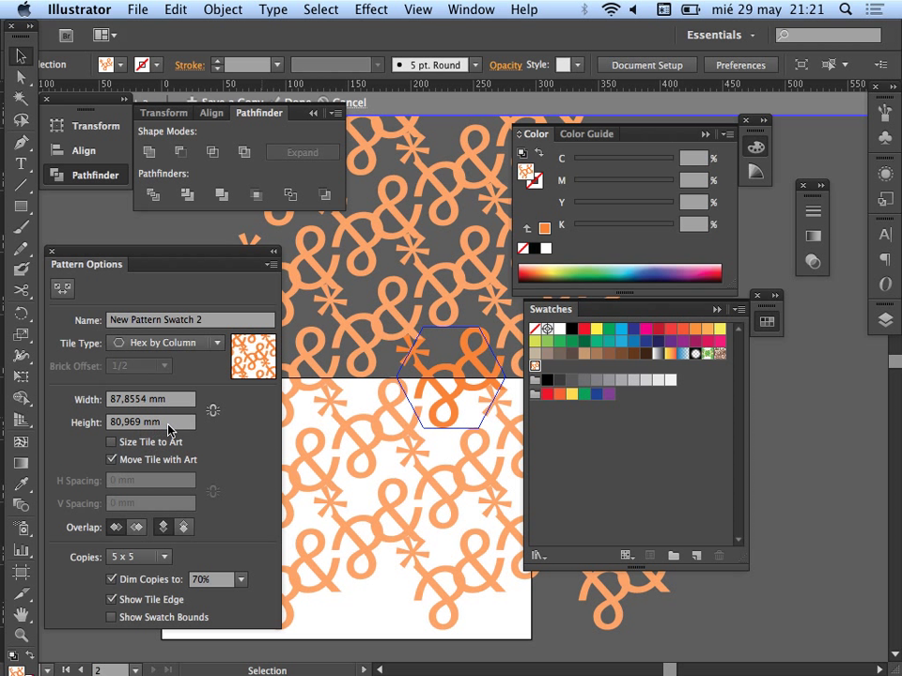
# Try a pattern tile height of 80 mm
pyautogui.click(103, 425)
pyautogui.write('80')
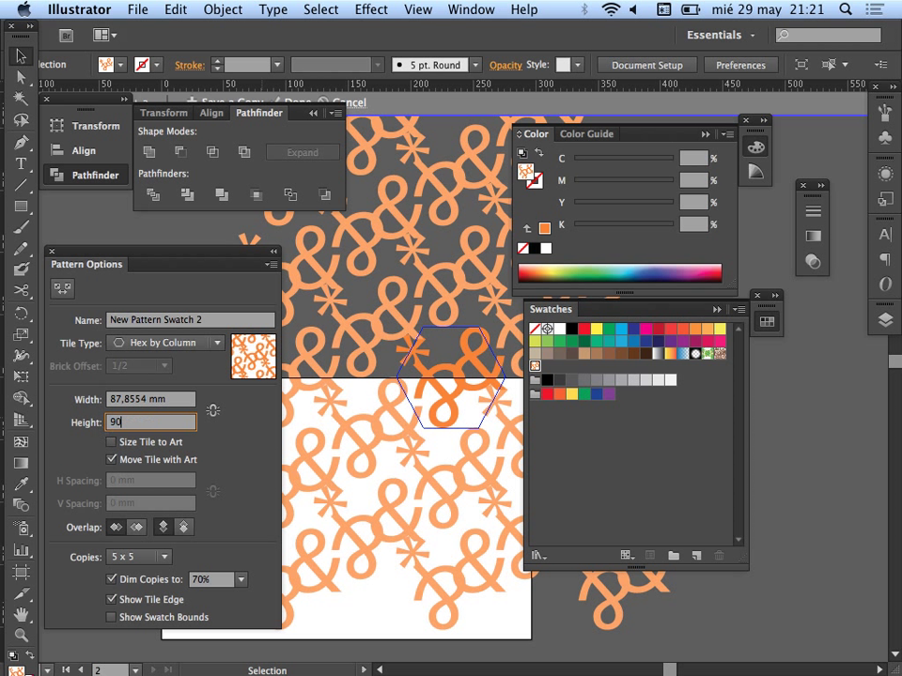
pyautogui.press('Tab')
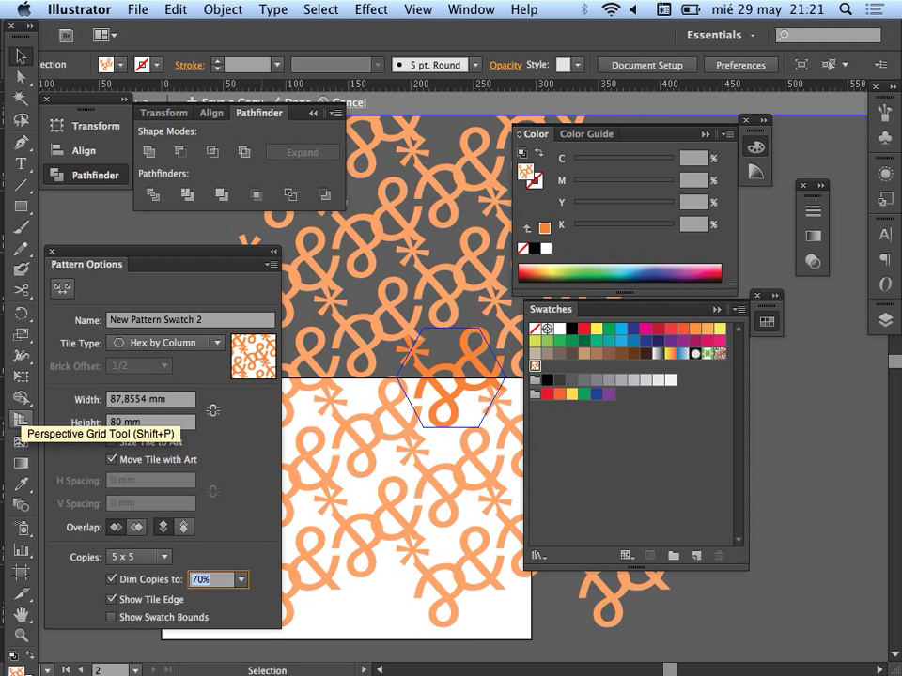
# Set the pattern tile height to 60 mm so neighbouring motifs overlap
pyautogui.click(161, 423)
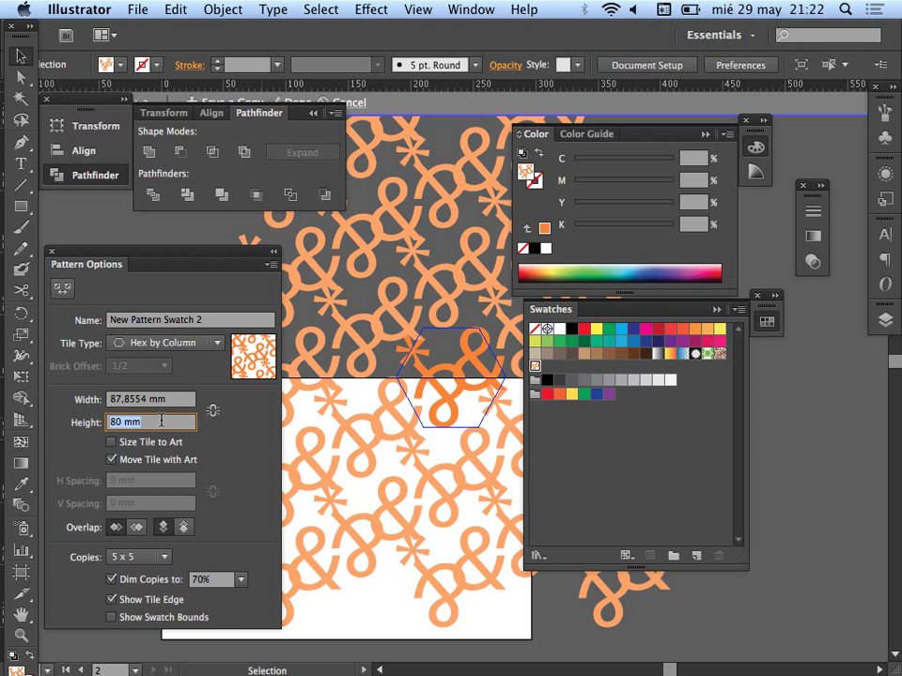
pyautogui.write('60')
pyautogui.press('Tab')
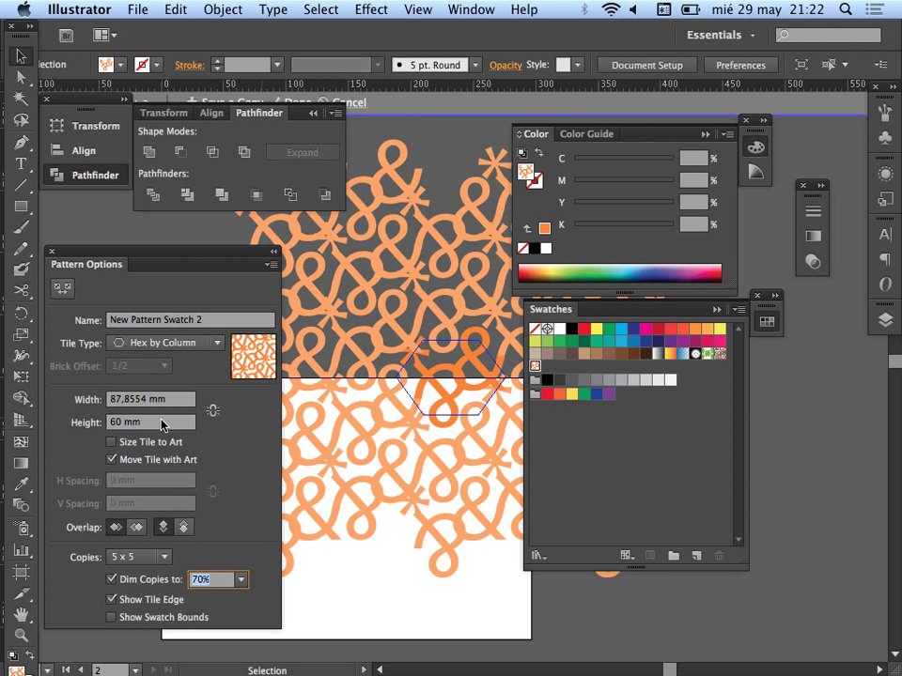
pyautogui.click(377, 302)
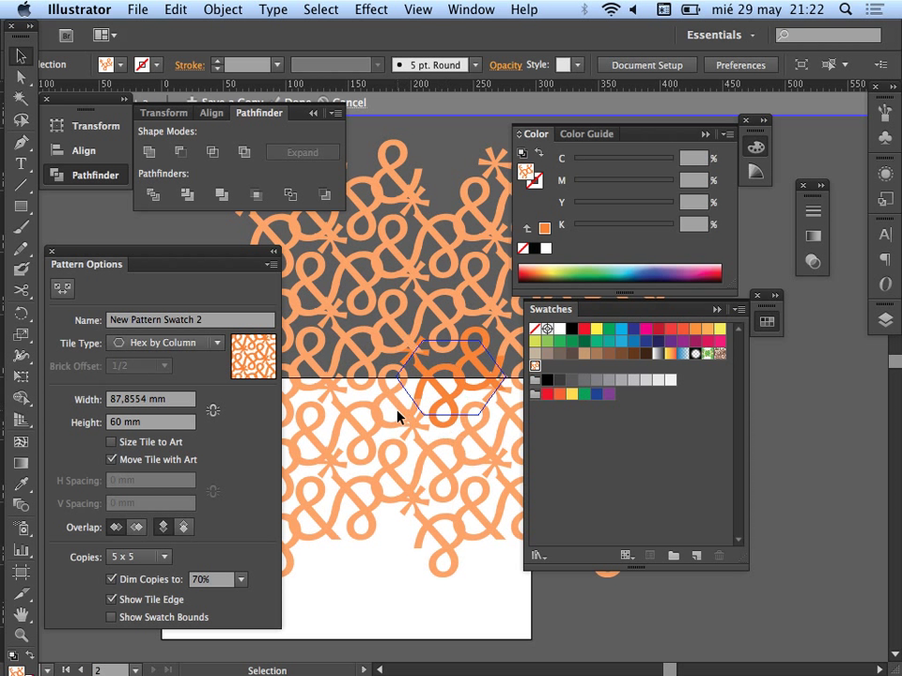
# Preview the pattern with 9 x 9 copies and return the preview to 5 x 5 copies
pyautogui.click(141, 557)
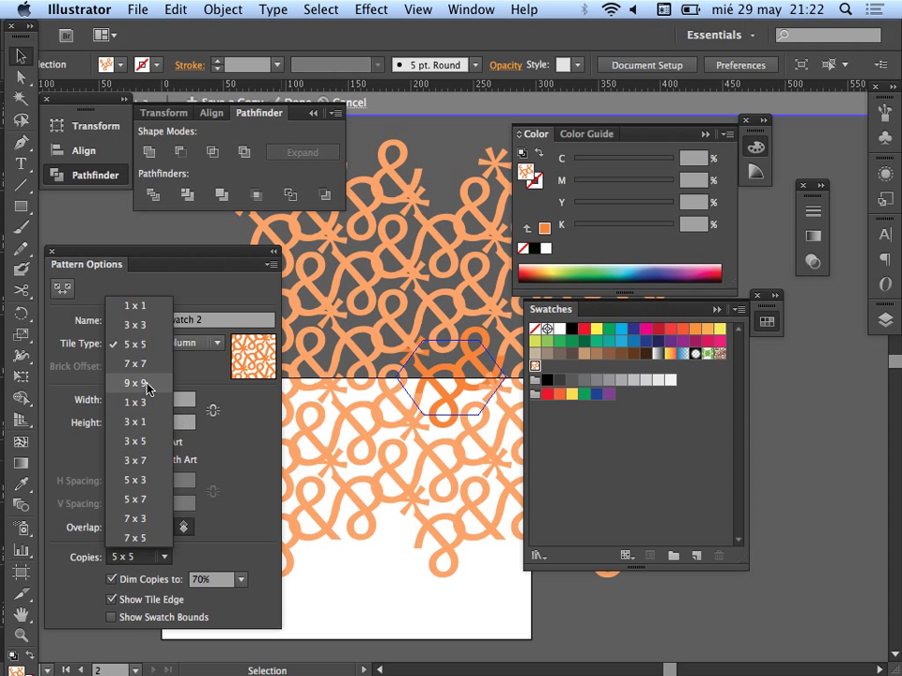
pyautogui.click(766, 320)
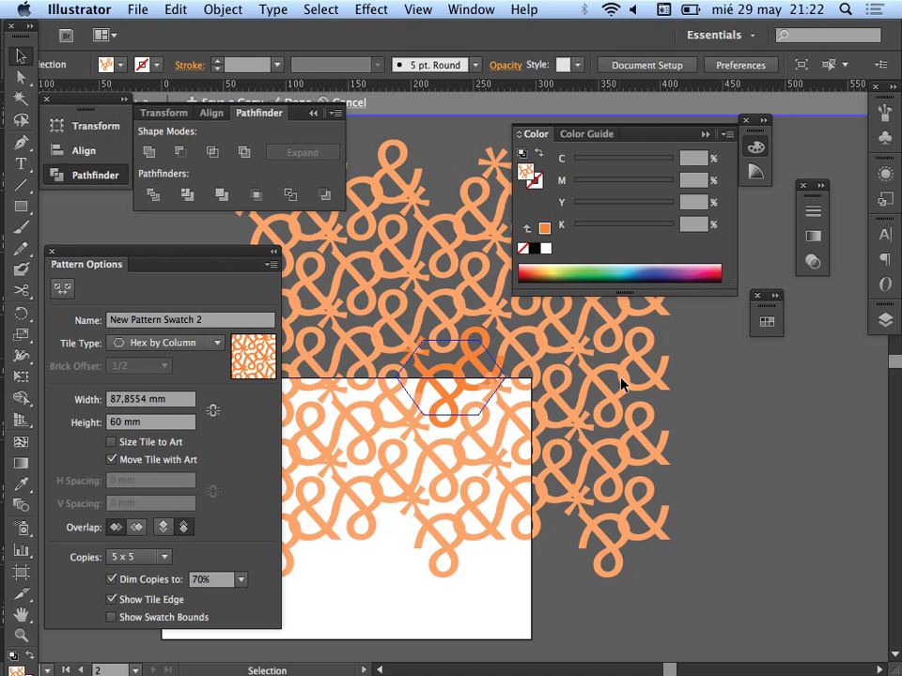
pyautogui.click(141, 557)
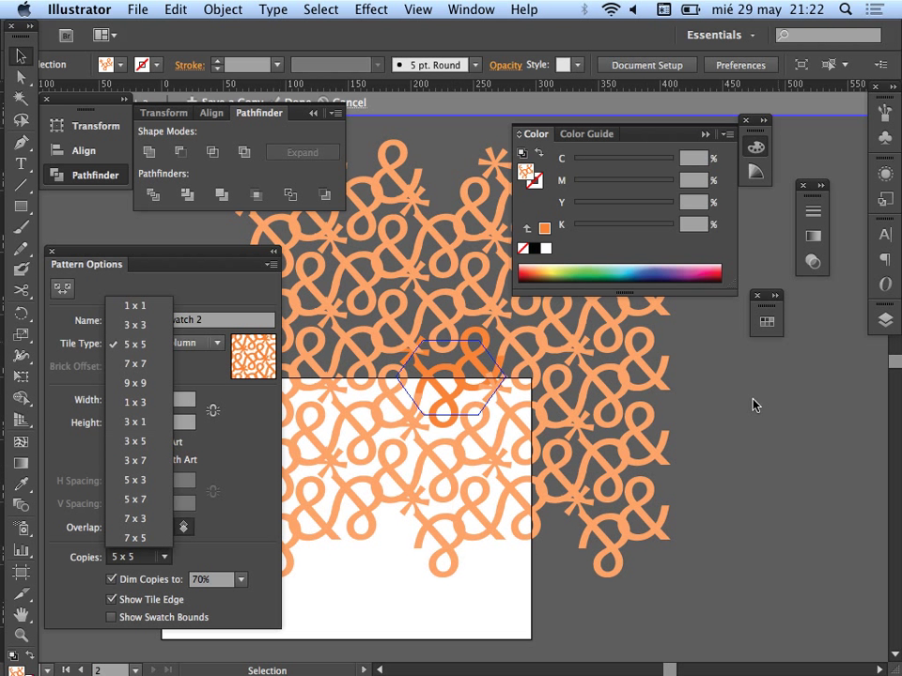
pyautogui.click(143, 383)
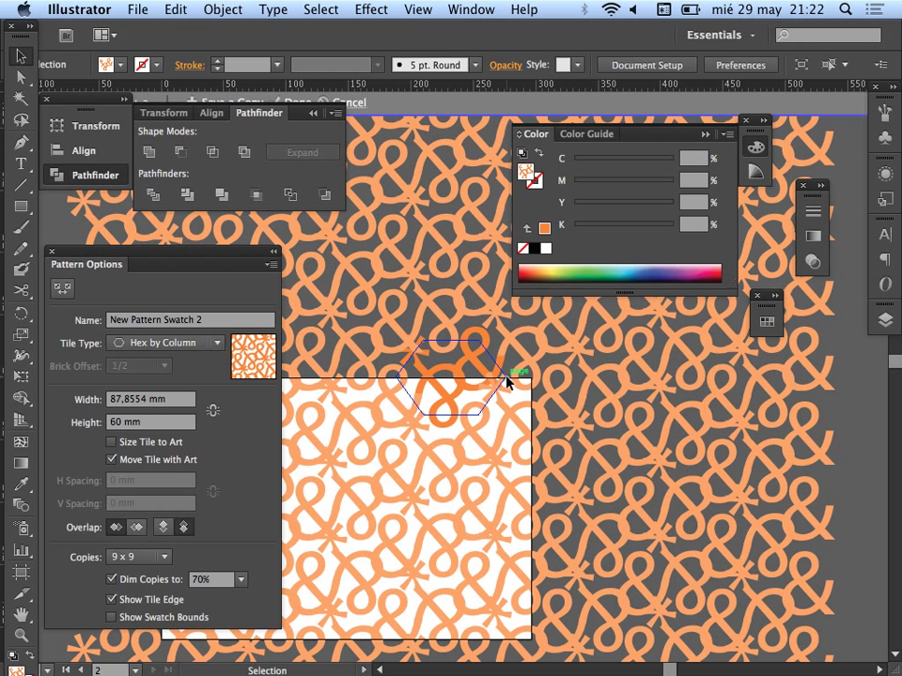
pyautogui.click(122, 557)
pyautogui.click(164, 344)
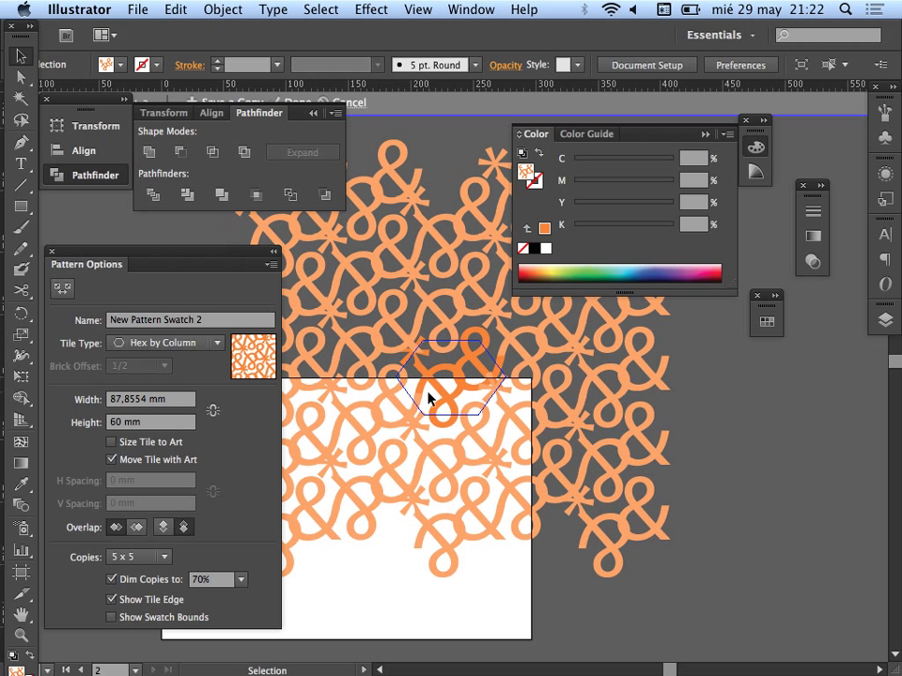
# Finish editing the pattern and draw a rectangle filled with it across most of the second artboard, past its far edge
pyautogui.doubleClick(679, 512)
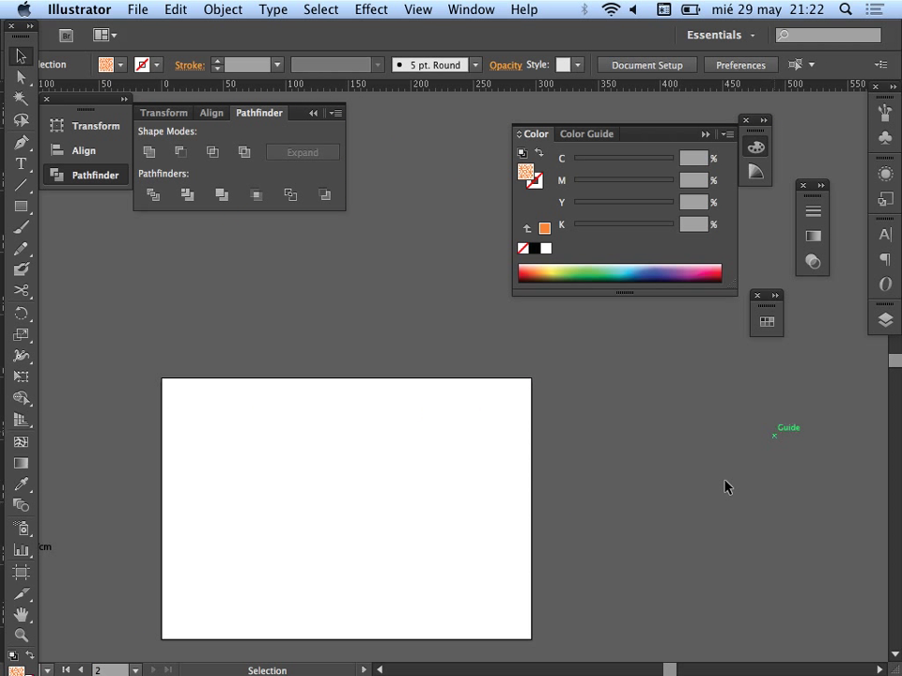
pyautogui.click(770, 323)
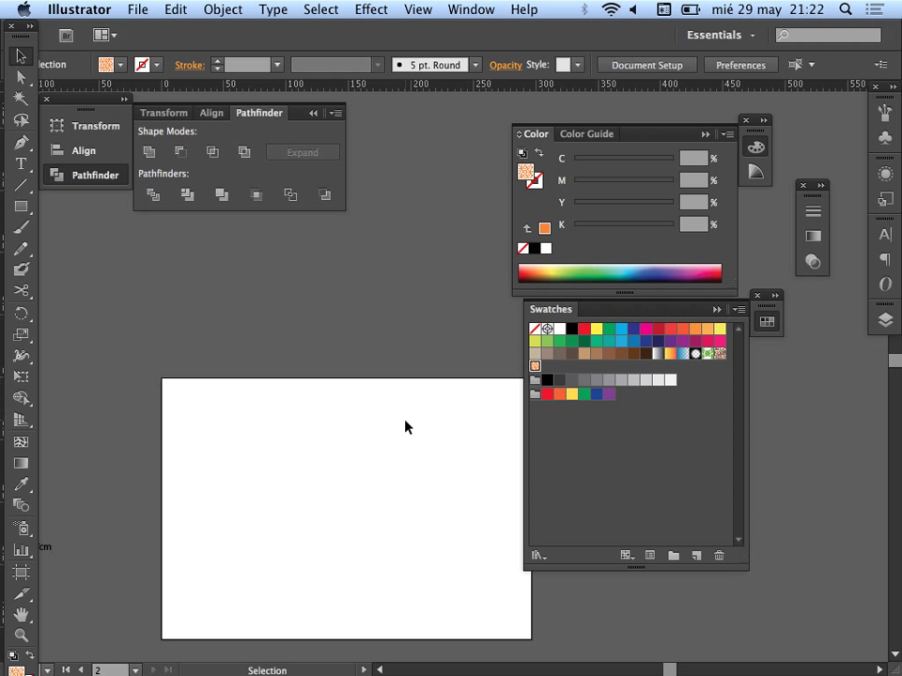
pyautogui.press('m')
pyautogui.moveTo(194, 416); pyautogui.dragTo(602, 640)
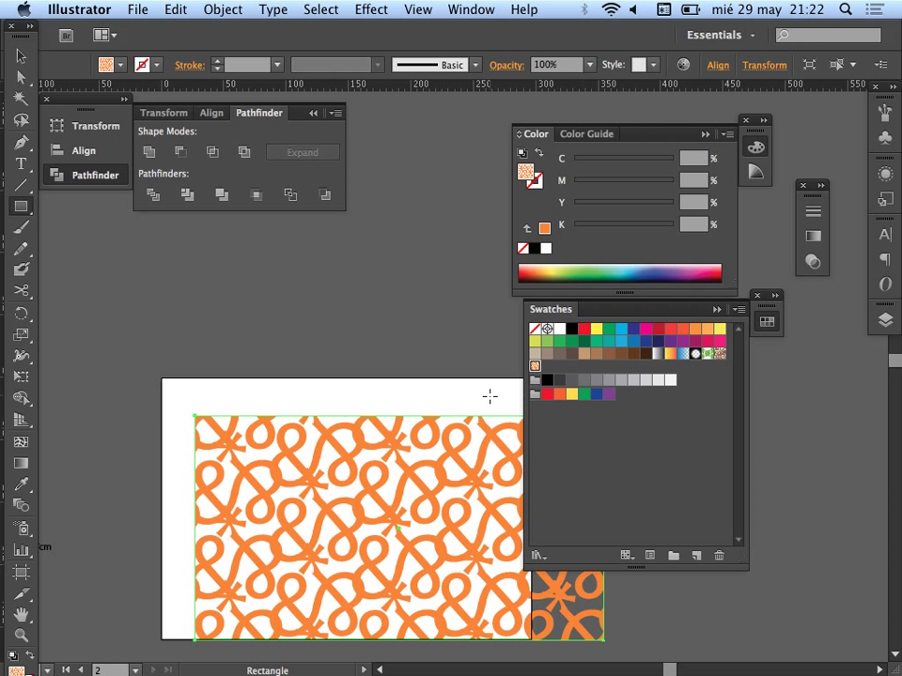
# Stretch and move the patterned rectangle until it covers the artboard, with its near side flush and its upper edge slightly beyond
pyautogui.press('v')
pyautogui.moveTo(194, 416); pyautogui.dragTo(161, 374)
pyautogui.click(227, 333)
pyautogui.moveTo(382, 463); pyautogui.dragTo(322, 292)
pyautogui.moveTo(323, 343); pyautogui.dragTo(413, 545)
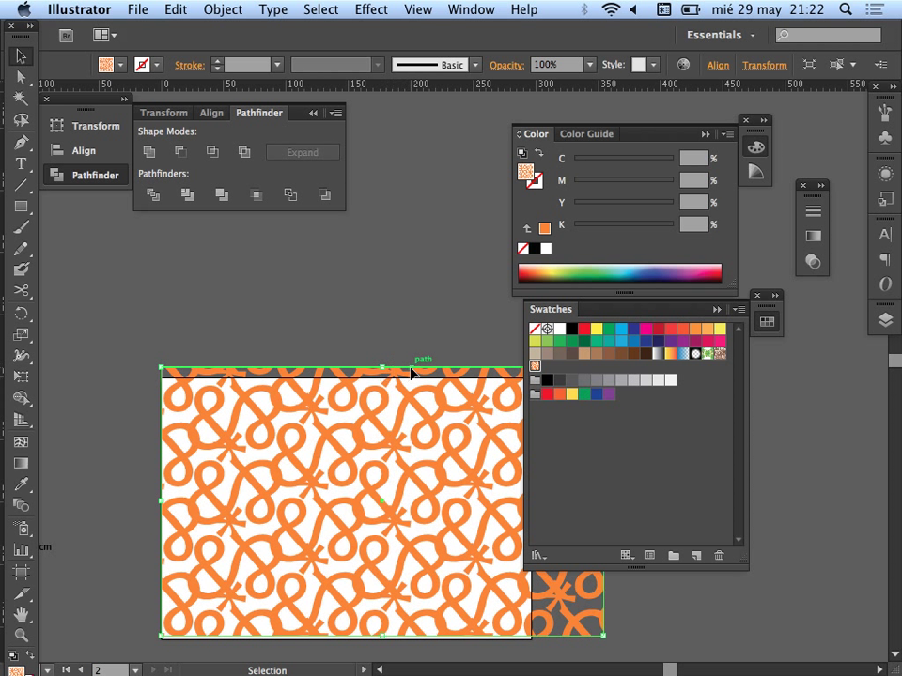
# View the patterned artboard side by side with the annotated vest drawing
pyautogui.click(452, 317)
pyautogui.press('space')
pyautogui.moveTo(449, 317); pyautogui.dragTo(338, 362)
pyautogui.press('super+alt+space')
pyautogui.keyDown('alt'); pyautogui.keyDown('super'); pyautogui.click(340, 372); pyautogui.keyUp('super'); pyautogui.keyUp('alt')
pyautogui.moveTo(412, 394); pyautogui.dragTo(496, 369)
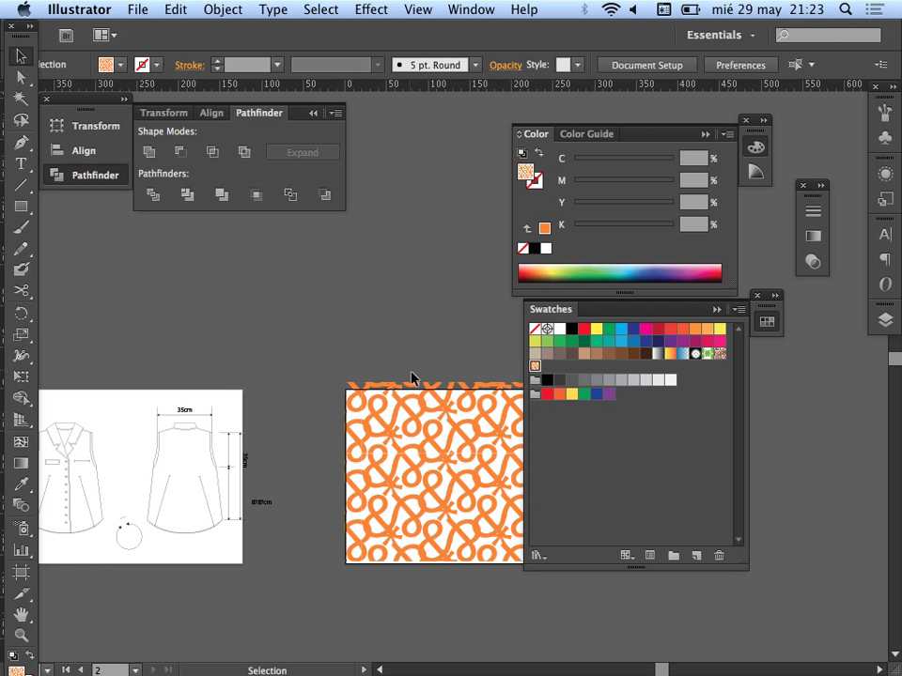
# Reopen the orange New Pattern Swatch 2 for editing and select the rotated ampersand-and-asterisk ornament inside the hexagonal tile
pyautogui.moveTo(399, 367); pyautogui.dragTo(356, 409)
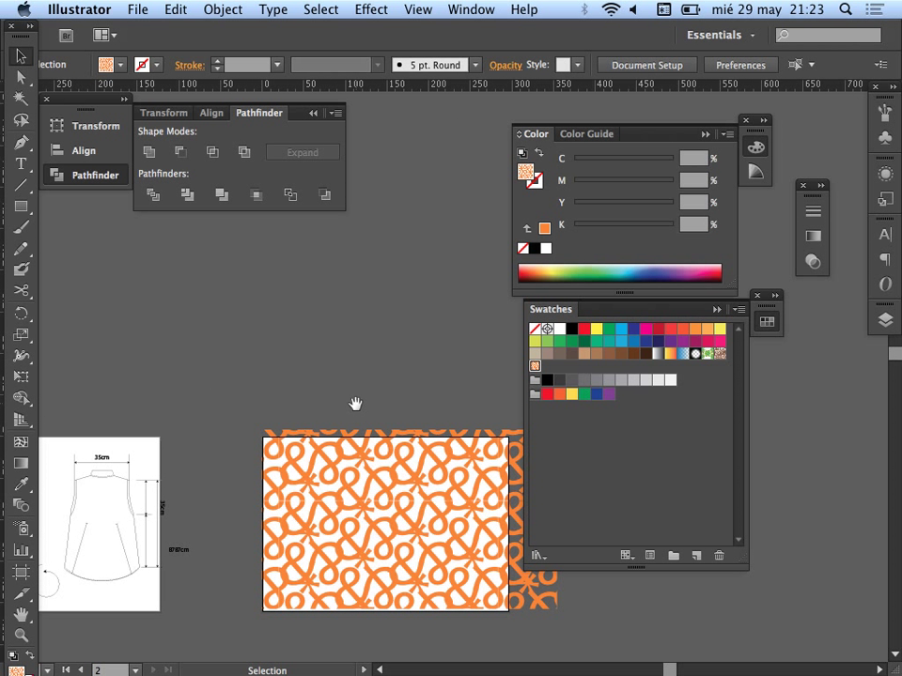
pyautogui.doubleClick(534, 366)
pyautogui.moveTo(447, 378); pyautogui.dragTo(434, 403)
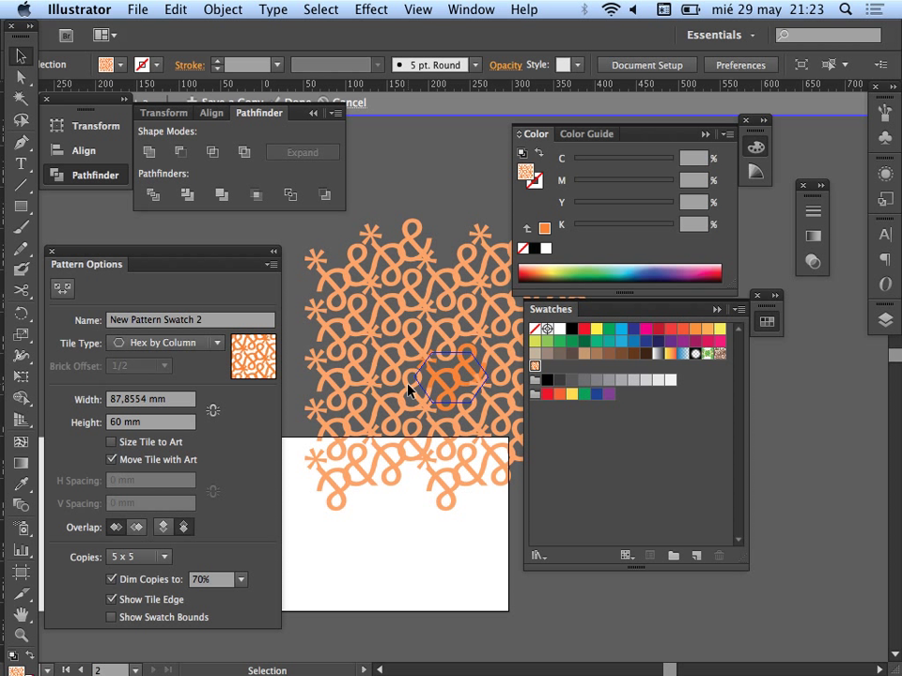
pyautogui.press('z')
pyautogui.click(473, 377)
pyautogui.click(477, 381)
pyautogui.press('v')
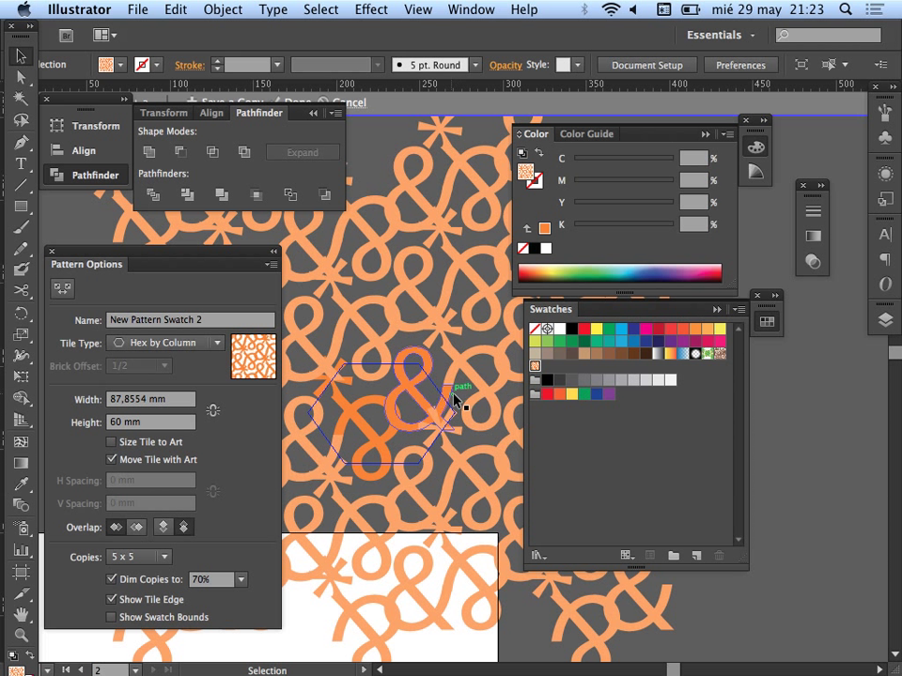
pyautogui.click(329, 395)
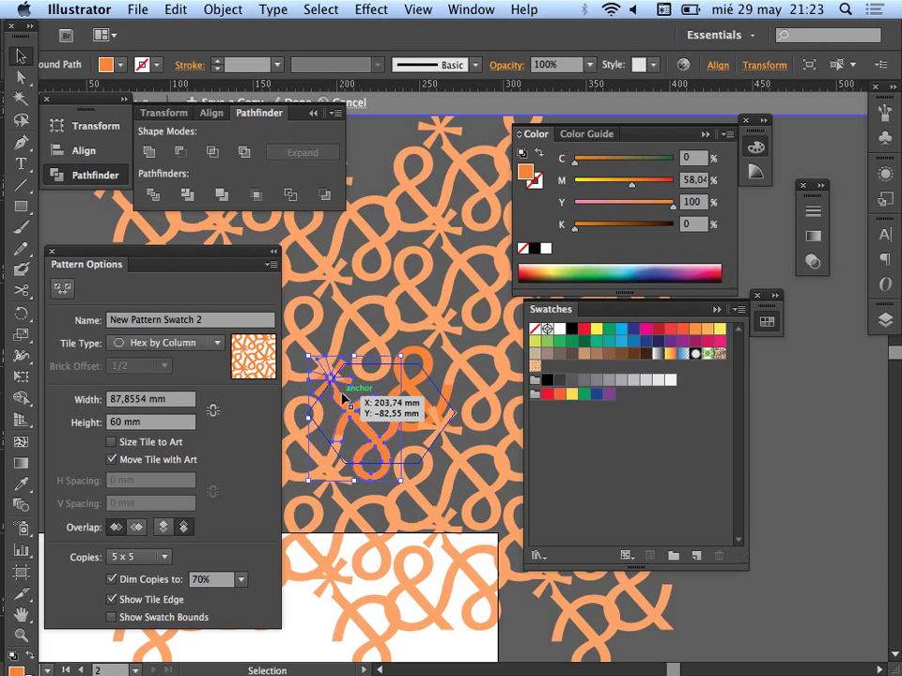
pyautogui.hotkey('shift', 'e')
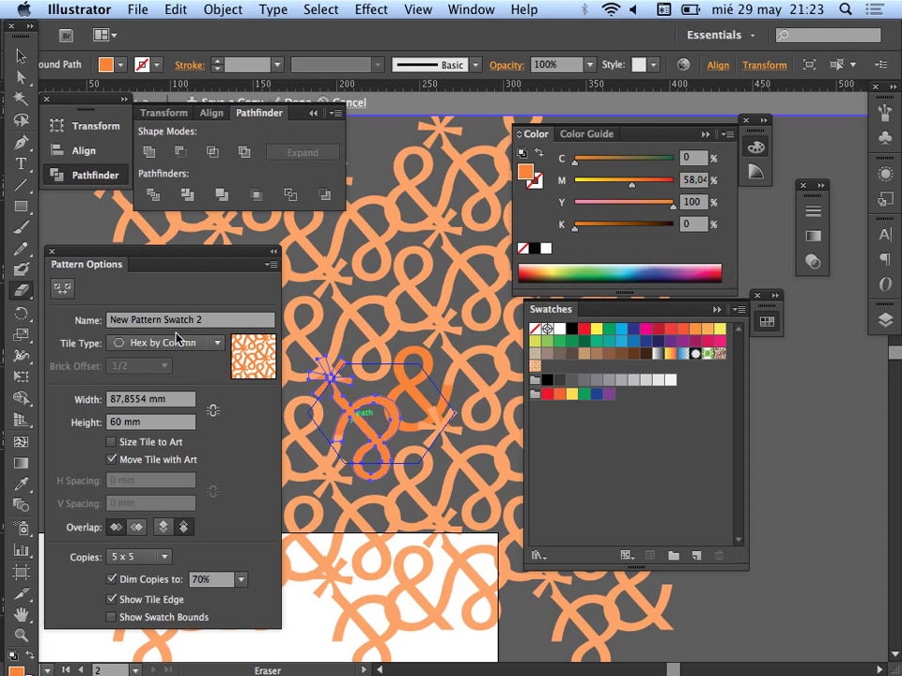
pyautogui.rightClick(347, 400)
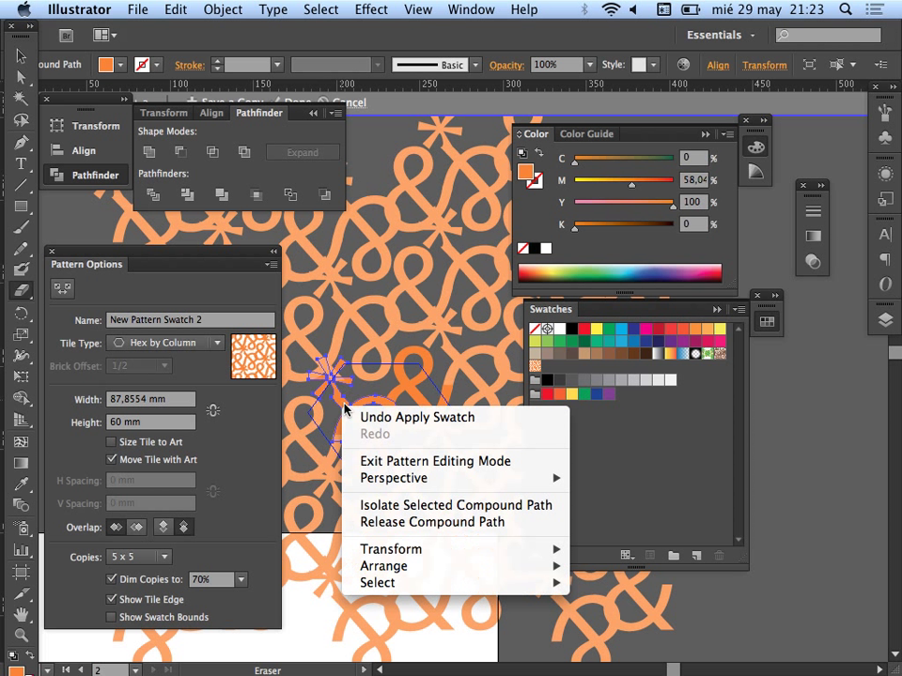
pyautogui.click(17, 54)
pyautogui.click(17, 53)
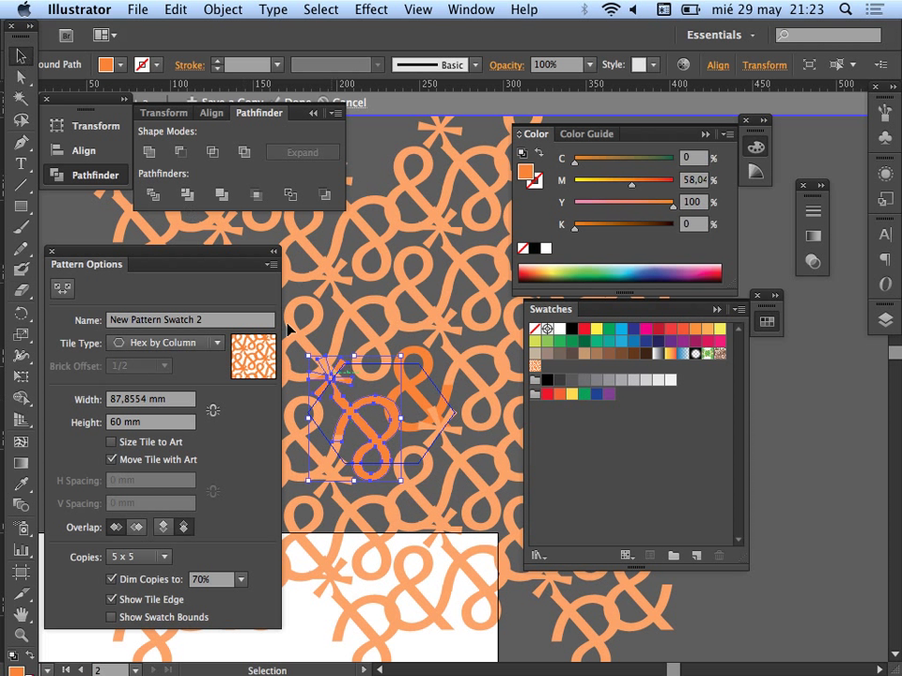
pyautogui.rightClick(367, 409)
pyautogui.moveTo(404, 481)
pyautogui.click(382, 357)
pyautogui.hotkey('shift', 'e')
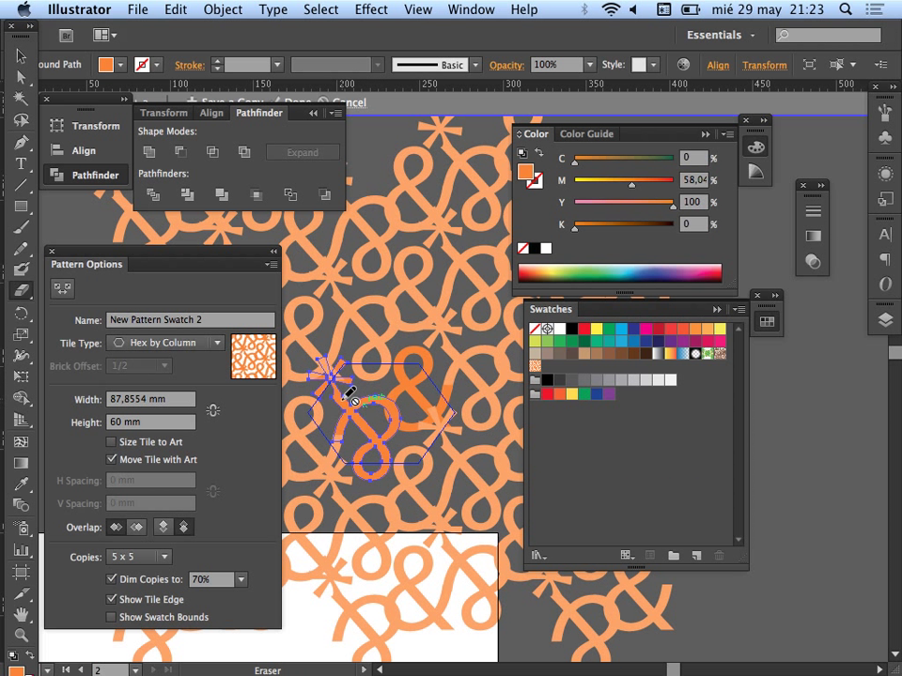
# Try to reshape the rotated ornament with the Pen tool by adding and deleting anchor points along its stem
pyautogui.press('p')
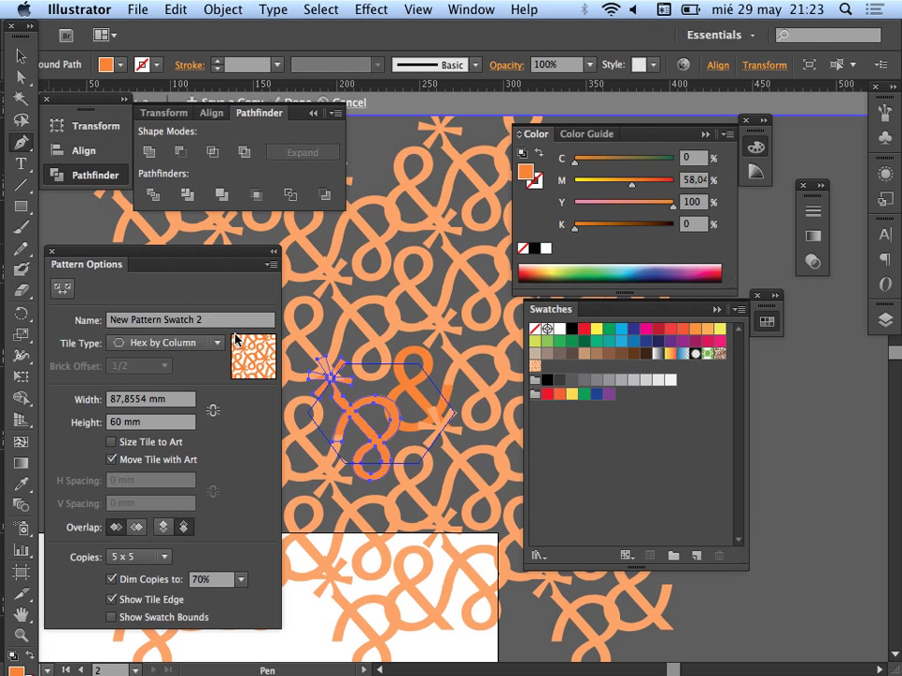
pyautogui.click(341, 408)
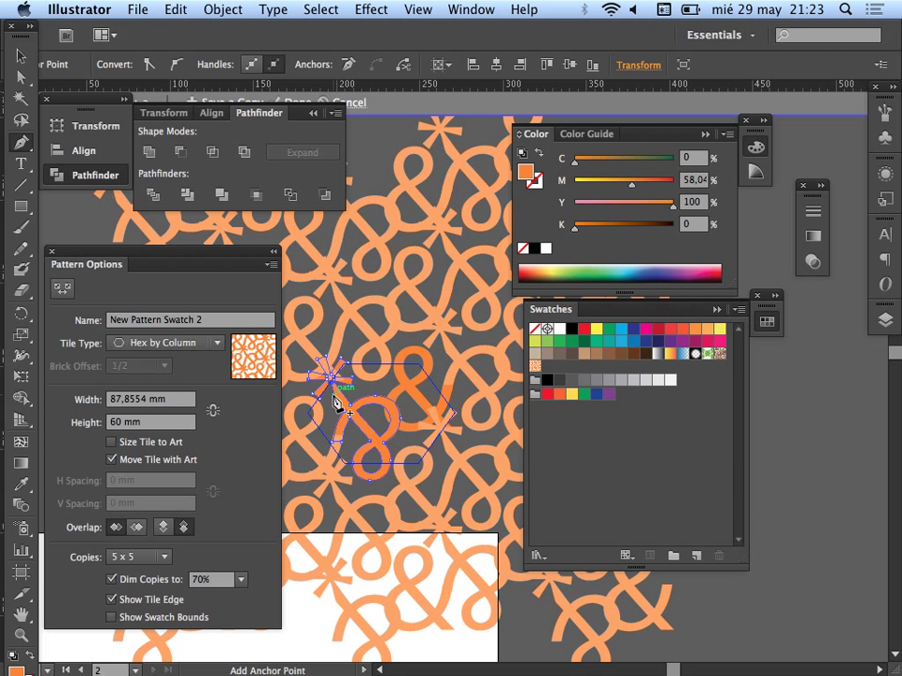
pyautogui.click(351, 408)
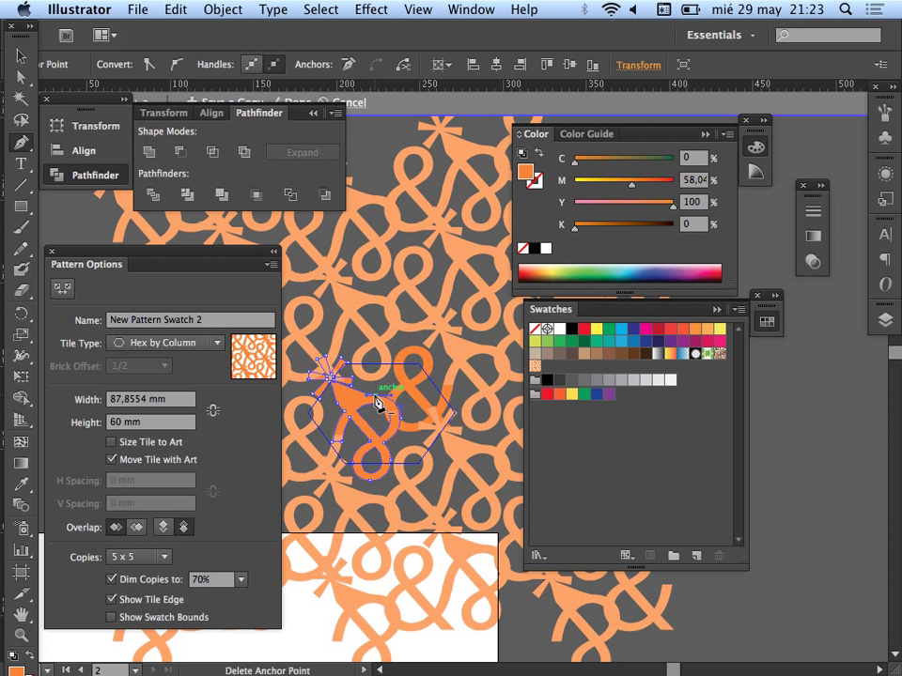
pyautogui.keyDown('super'); pyautogui.click(379, 420); pyautogui.keyUp('super')
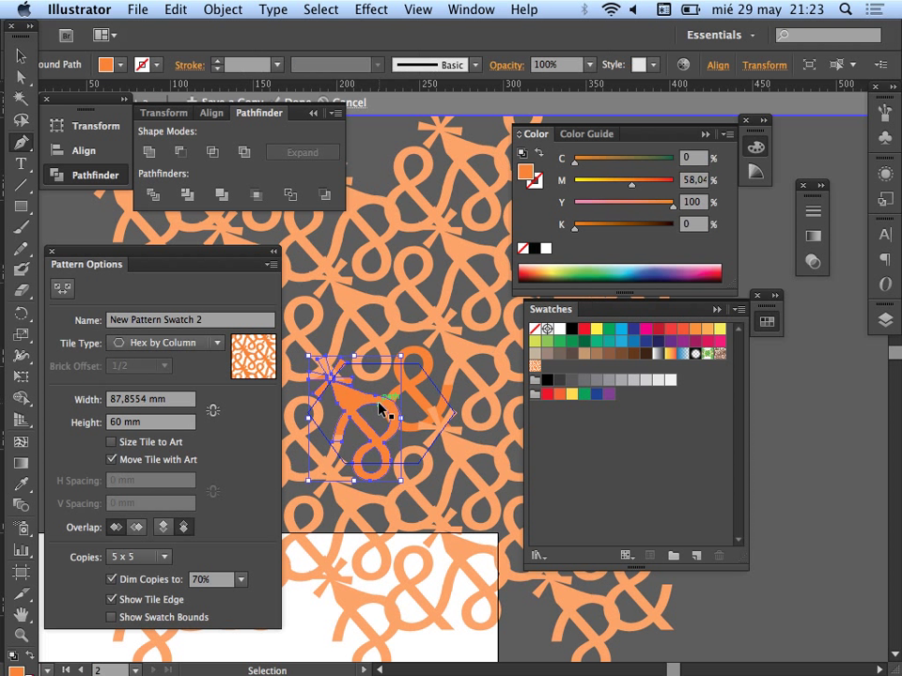
pyautogui.press('v')
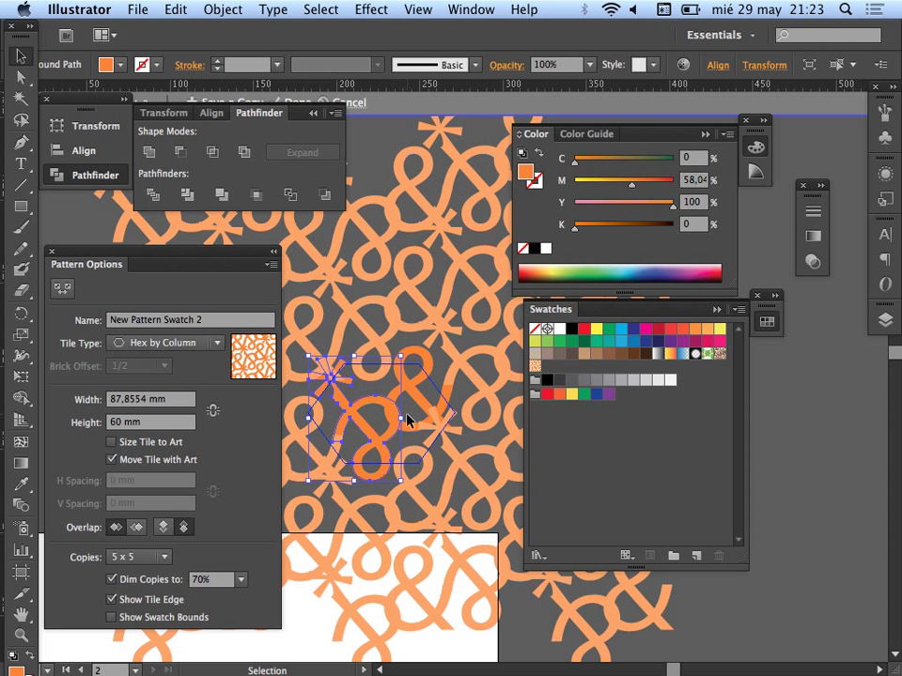
# Add a yellow background rectangle (C 0, M 0, Y 100, K 0) around the hexagonal tile, stacked behind the ornaments
pyautogui.press('m')
pyautogui.moveTo(461, 332); pyautogui.dragTo(283, 476)
pyautogui.press('v')
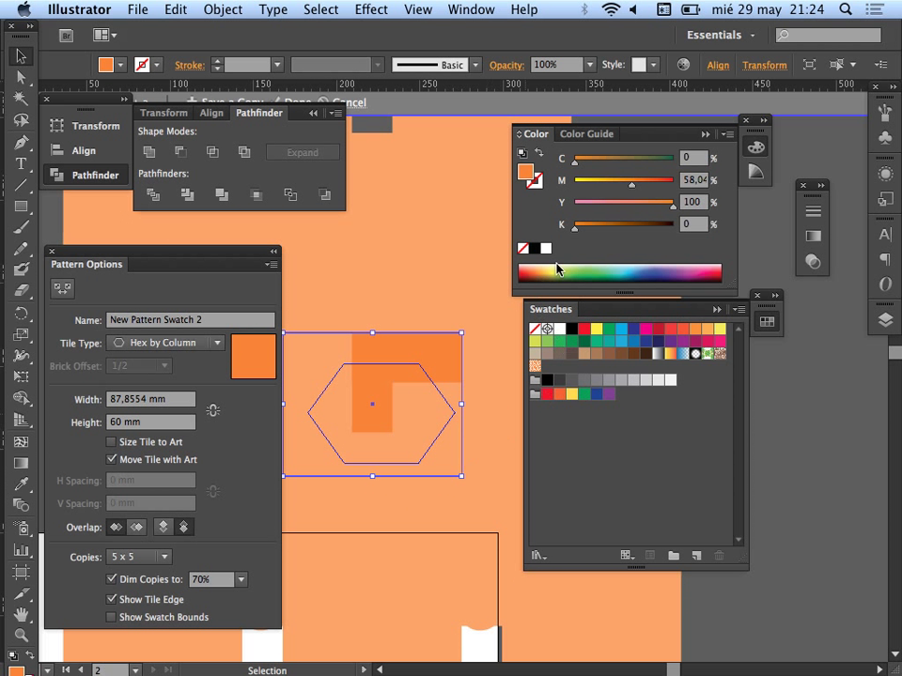
pyautogui.moveTo(631, 185); pyautogui.dragTo(568, 183)
pyautogui.rightClick(457, 369)
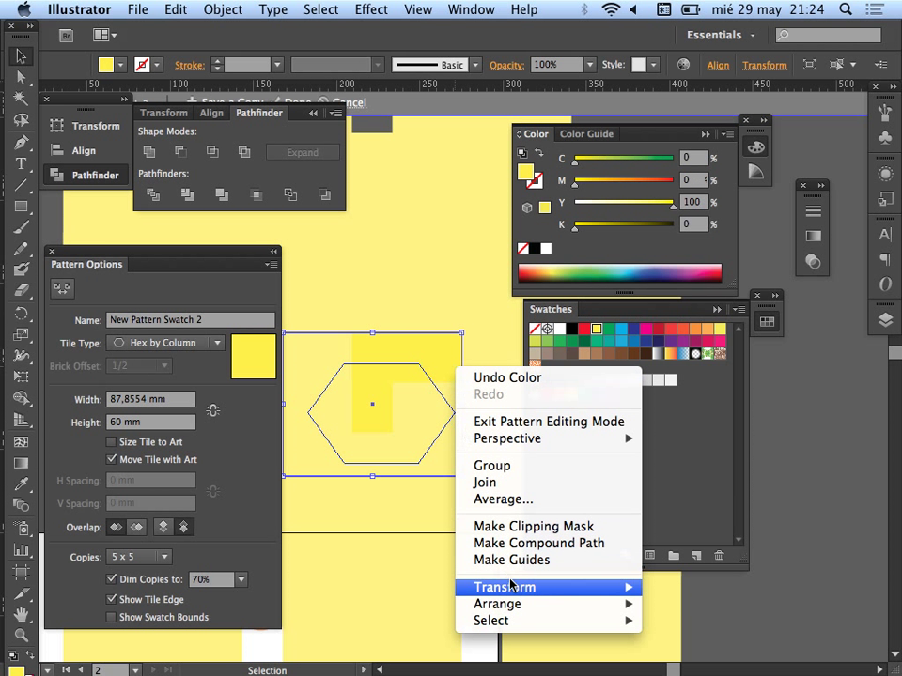
pyautogui.moveTo(507, 603)
pyautogui.click(678, 632)
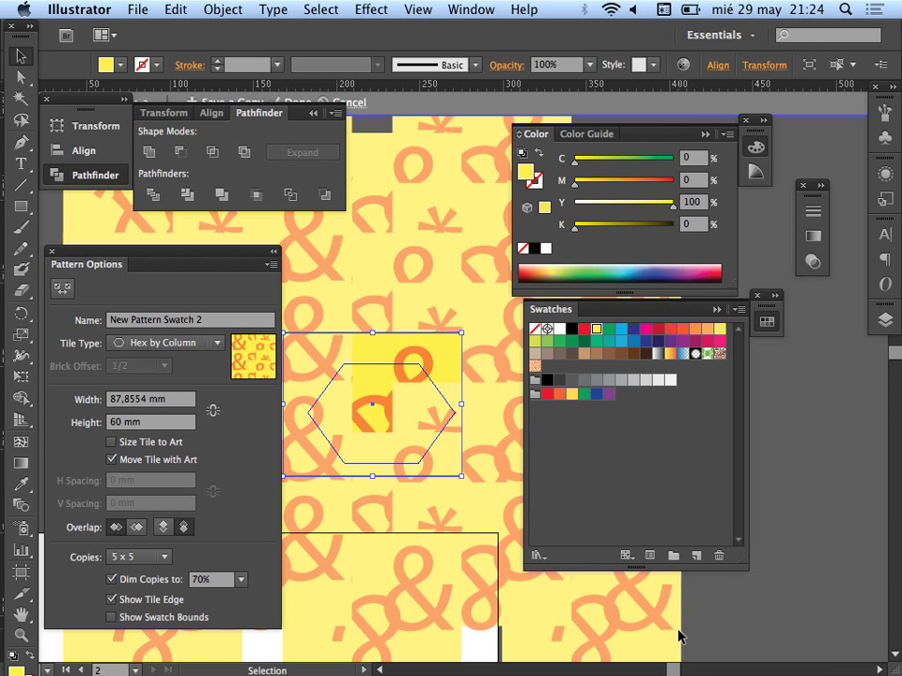
# Finish editing the pattern and check the yellow-backed version on the second artboard
pyautogui.doubleClick(784, 501)
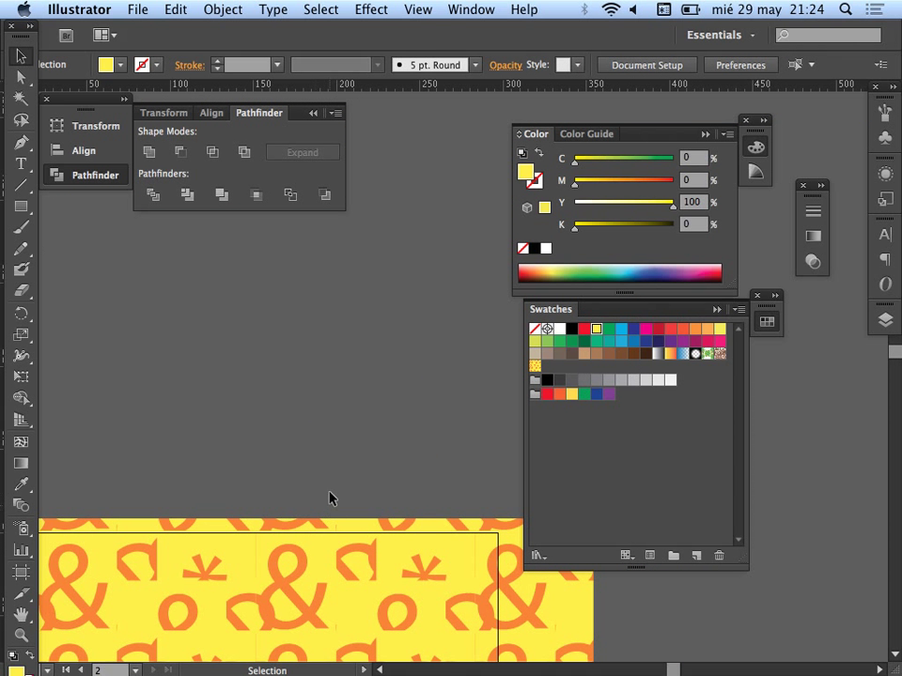
pyautogui.moveTo(333, 486); pyautogui.dragTo(469, 329)
pyautogui.keyDown('alt'); pyautogui.keyDown('super'); pyautogui.click(467, 330); pyautogui.keyUp('super'); pyautogui.keyUp('alt')
pyautogui.keyDown('alt'); pyautogui.keyDown('super'); pyautogui.click(449, 354); pyautogui.keyUp('super'); pyautogui.keyUp('alt')
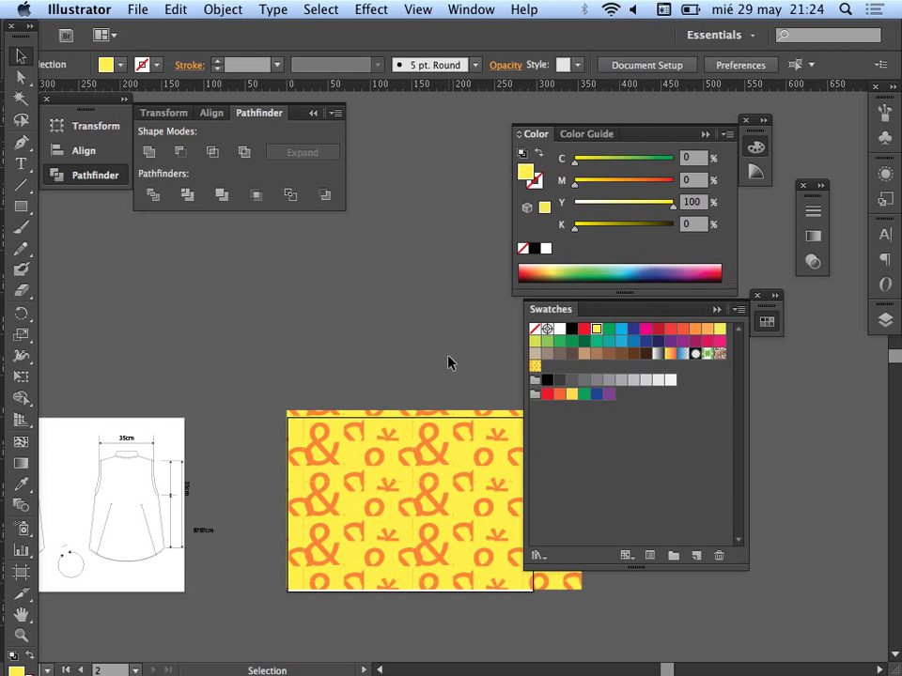
# Undo back to before the rectangle was sent behind, move its path below both ornaments in the layer stack, and finish editing
pyautogui.press('super+z')
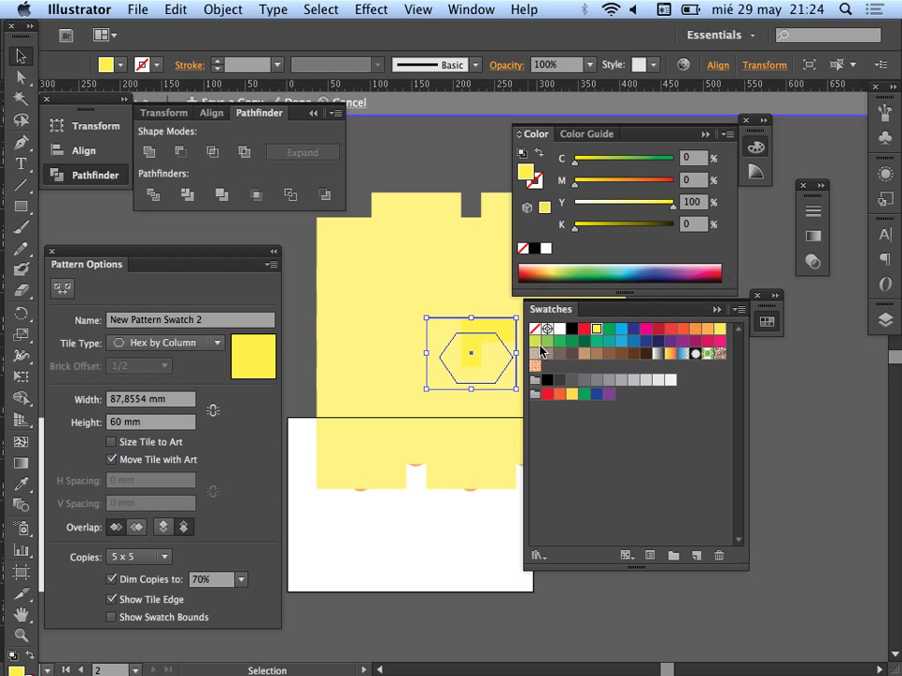
pyautogui.click(884, 319)
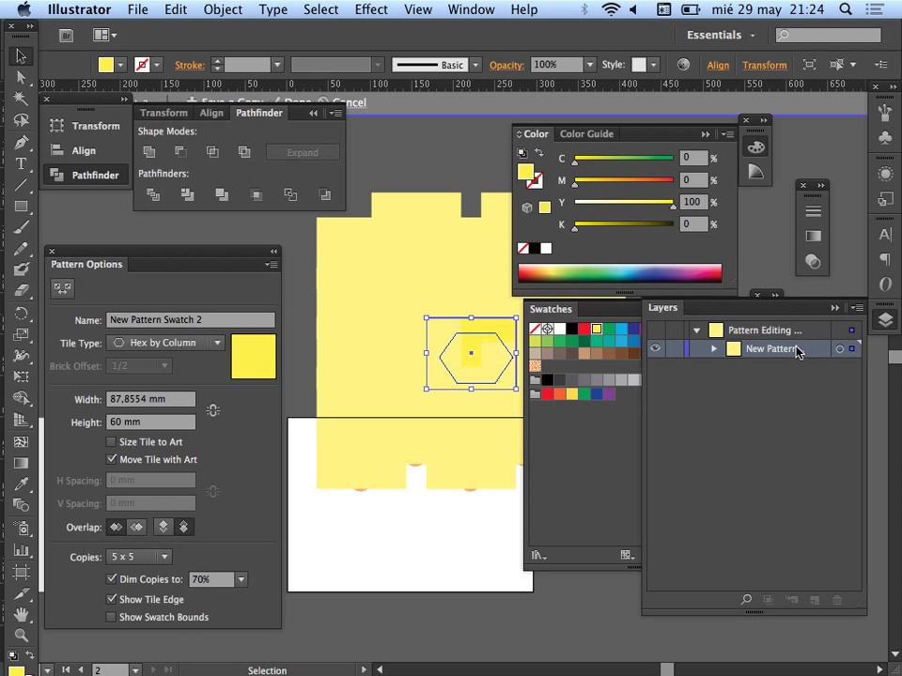
pyautogui.click(714, 350)
pyautogui.moveTo(775, 369); pyautogui.dragTo(780, 413)
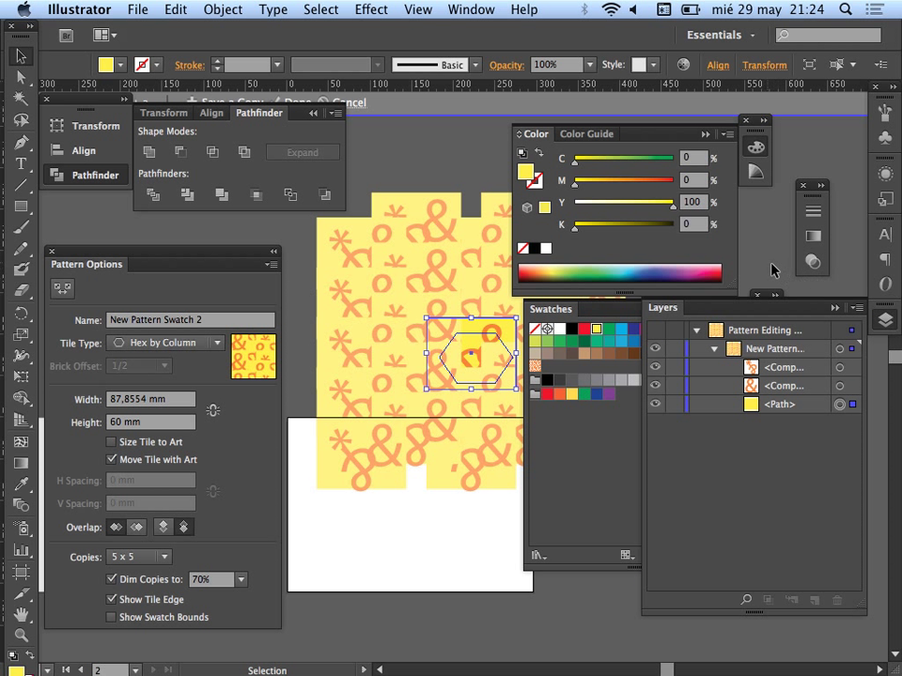
pyautogui.press('Escape')
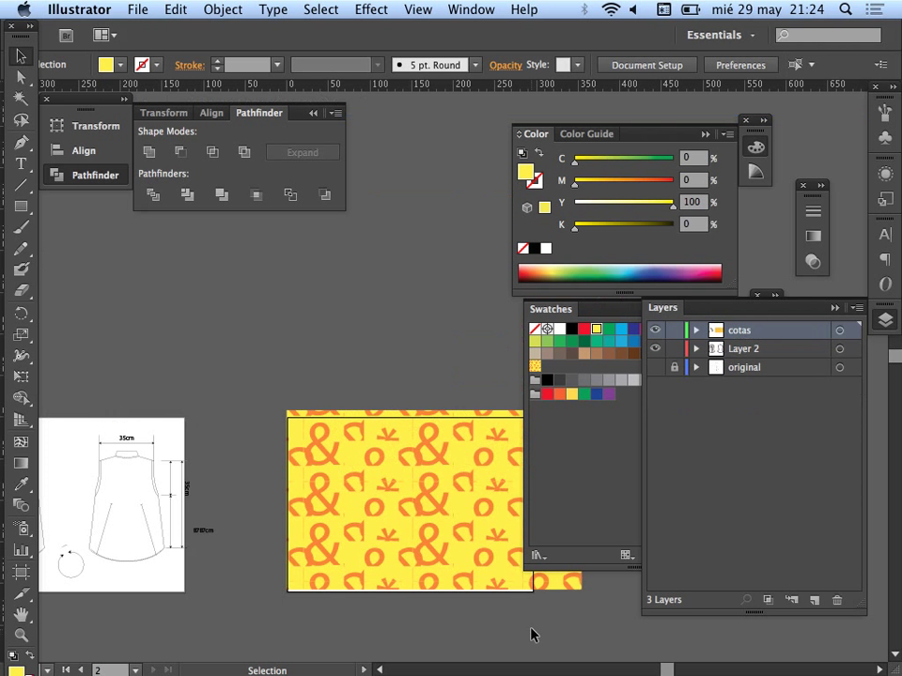
# Undo the yellow background rectangle so the pattern holds only the orange ornaments, and leave pattern editing
pyautogui.press('a')
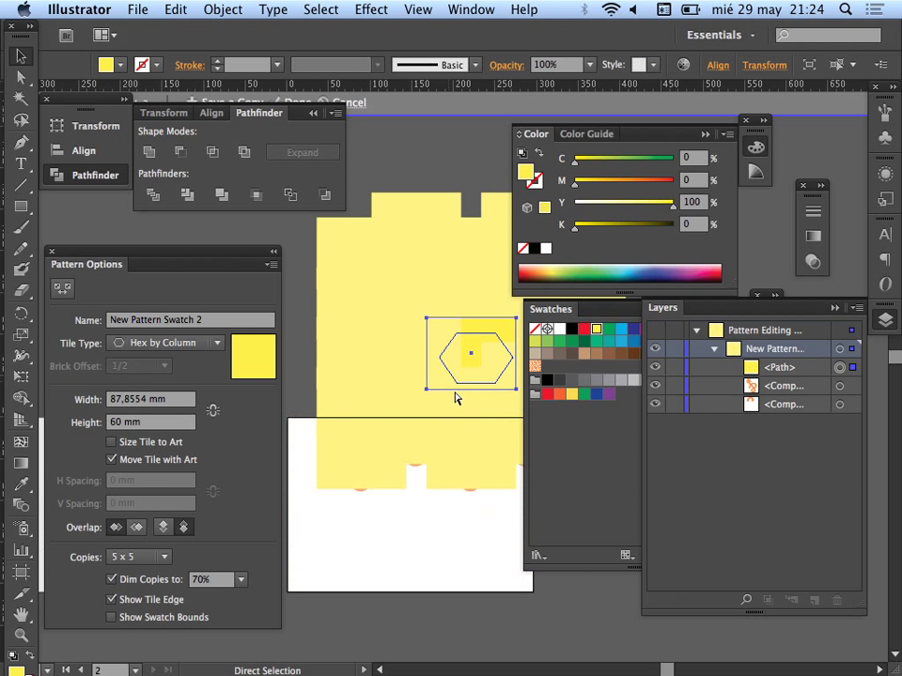
pyautogui.click(441, 346)
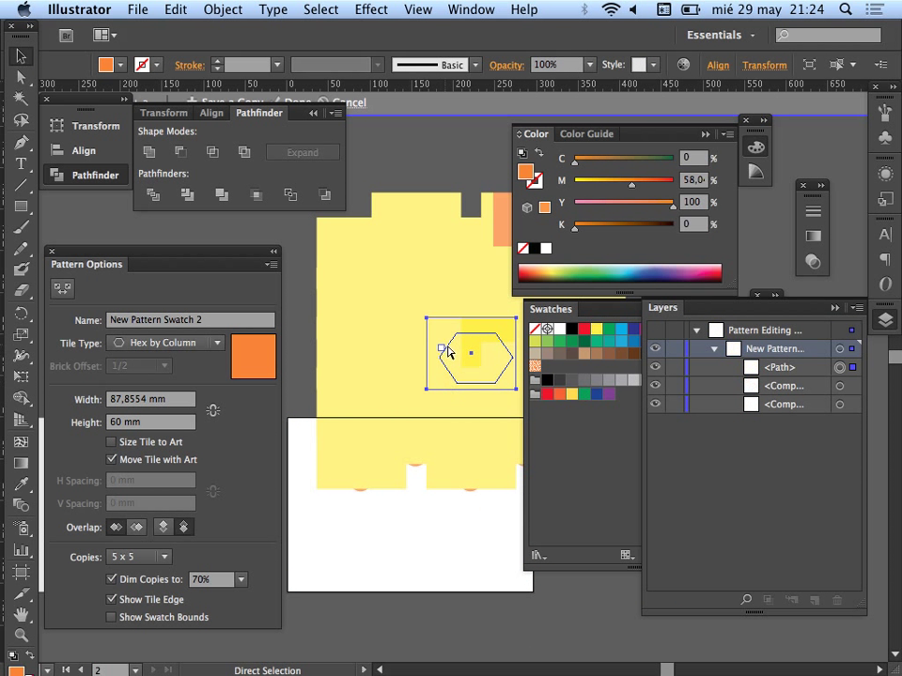
pyautogui.press('Delete')
pyautogui.press('v')
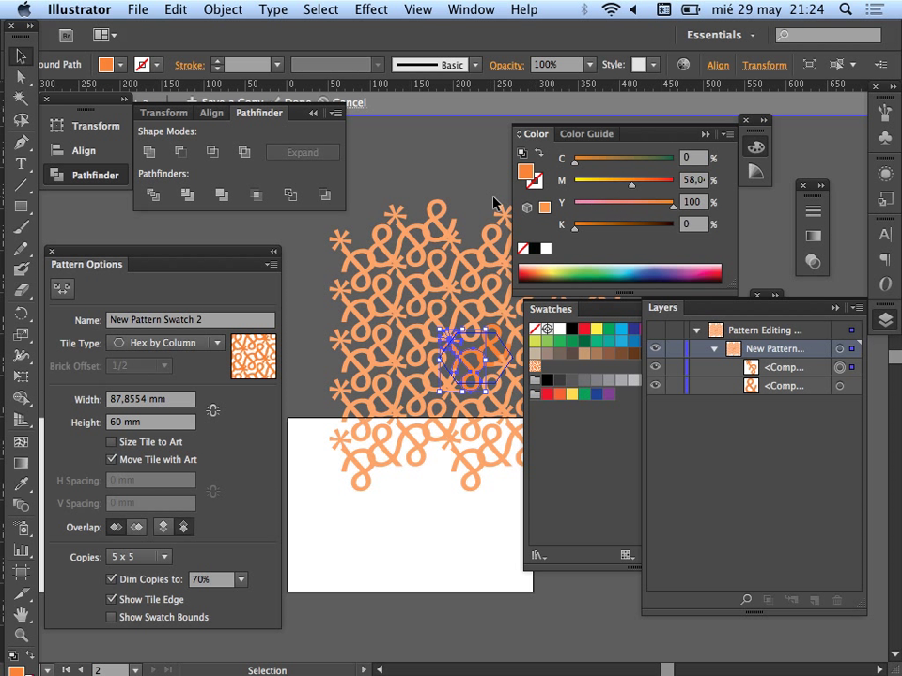
pyautogui.doubleClick(456, 190)
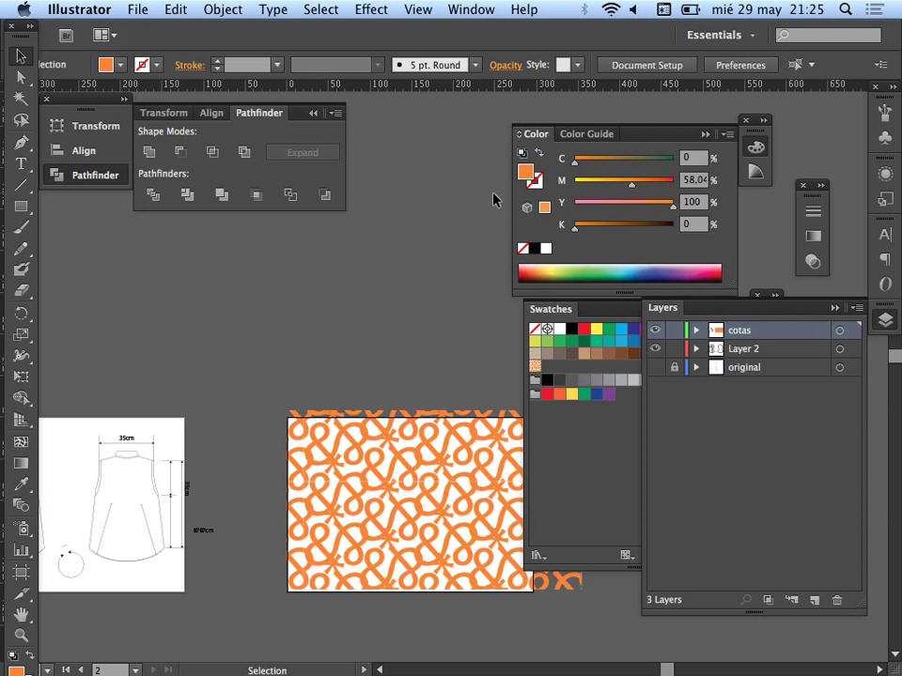
# Shrink the patterned rectangle so it fills only the lower-left part of the second artboard
pyautogui.click(442, 431)
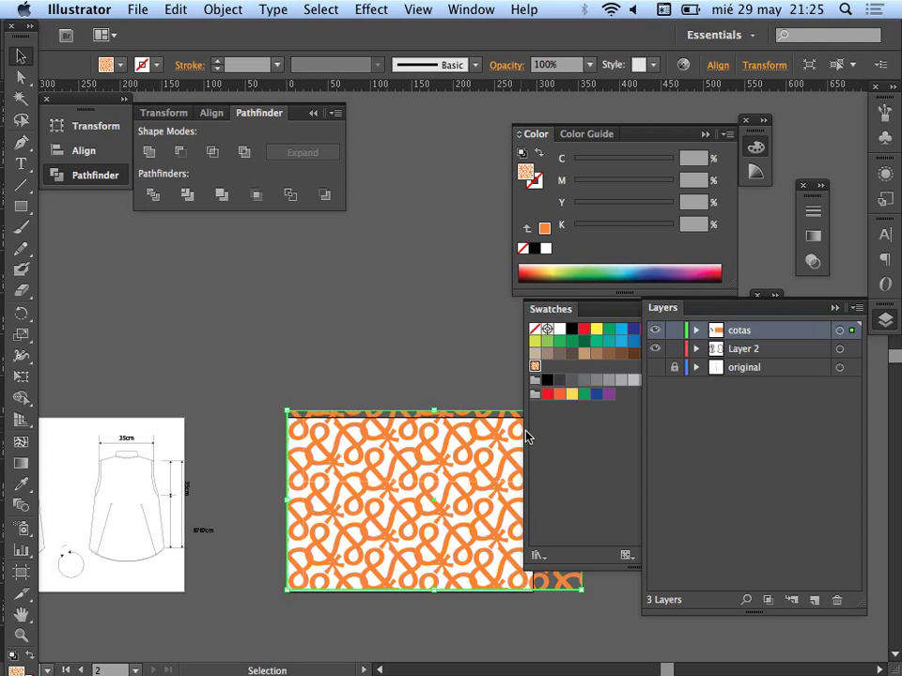
pyautogui.moveTo(467, 392); pyautogui.dragTo(350, 393)
pyautogui.moveTo(463, 413); pyautogui.dragTo(301, 508)
pyautogui.click(304, 451)
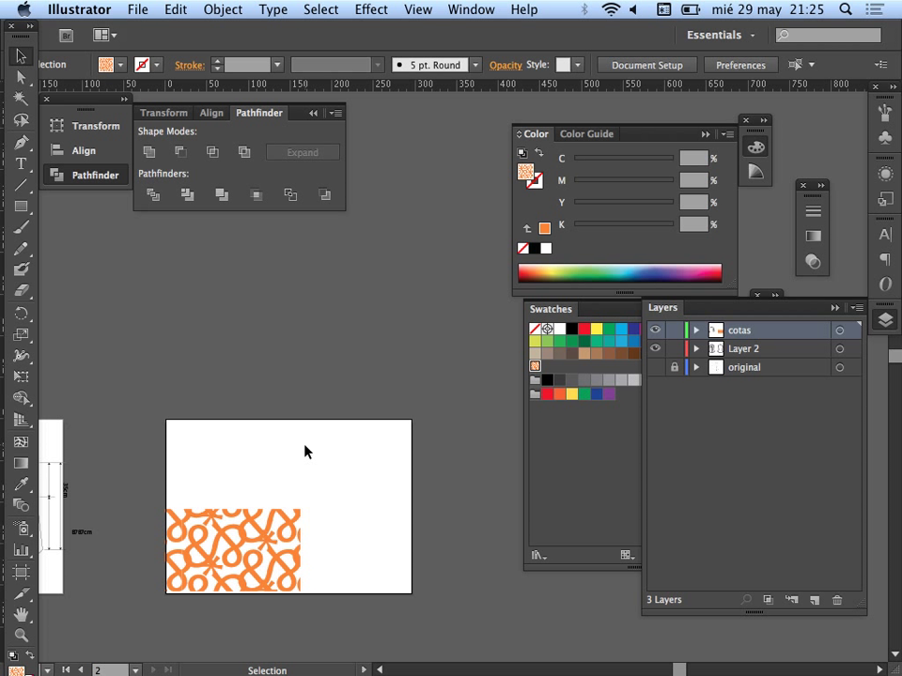
pyautogui.click(283, 536)
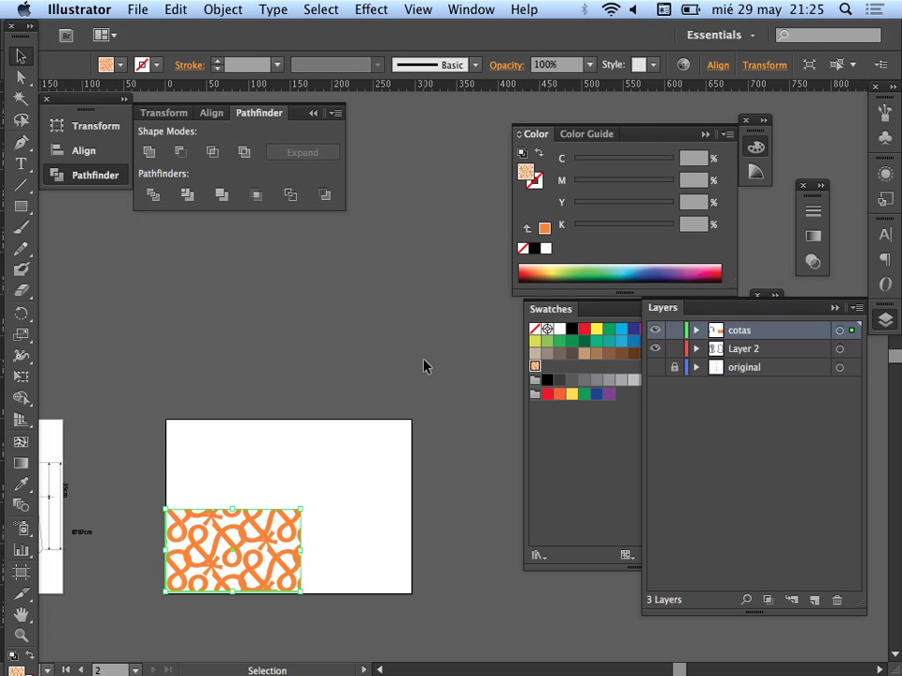
# Create a line of random ornamental characters above the second artboard in the Type Embellishments One LET font
pyautogui.press('t')
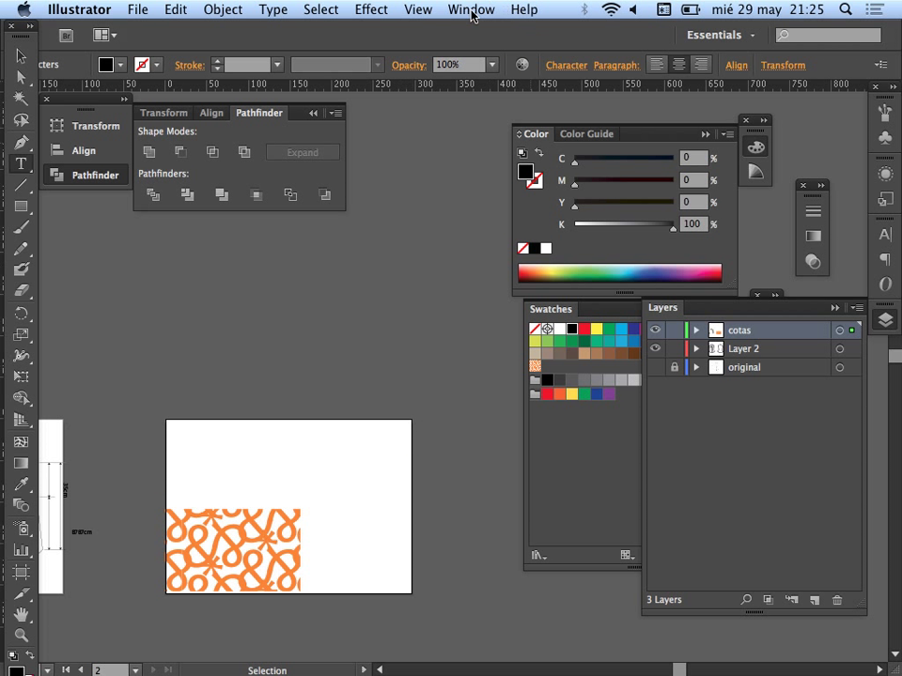
pyautogui.click(884, 236)
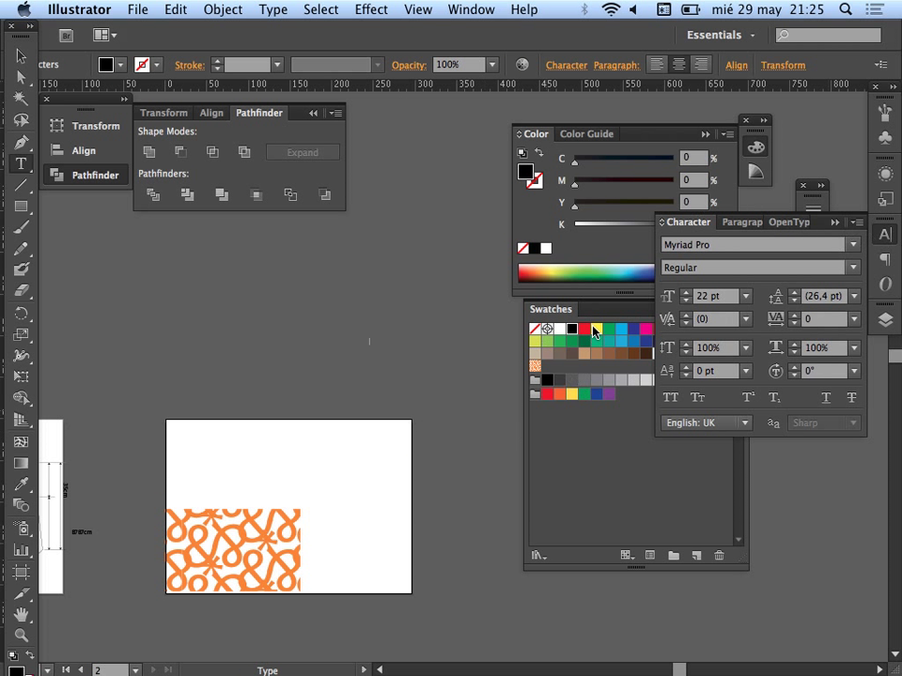
pyautogui.click(854, 247)
pyautogui.moveTo(827, 284)
pyautogui.moveTo(642, 660)
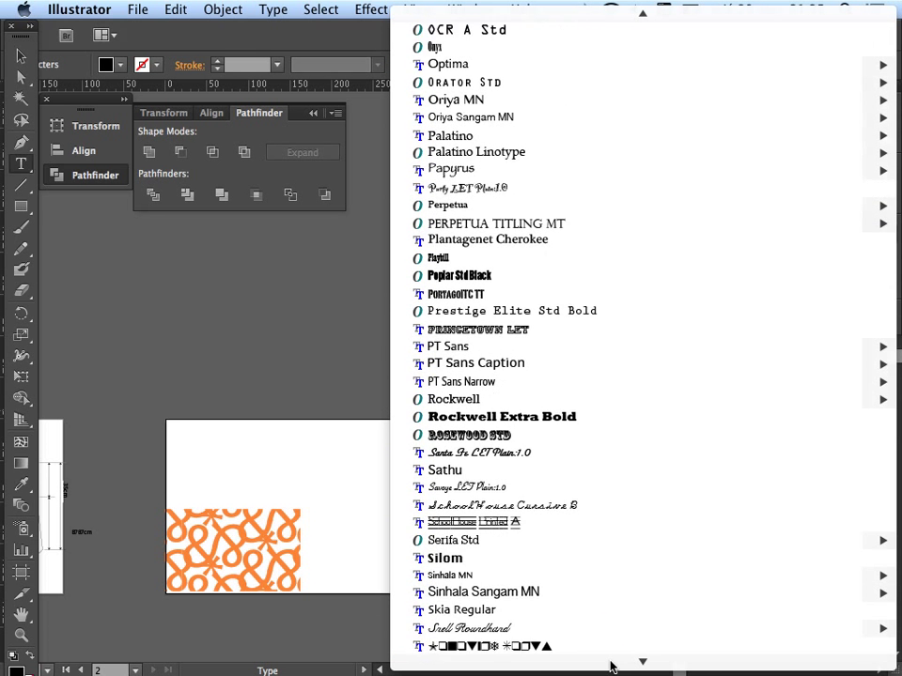
pyautogui.moveTo(598, 663)
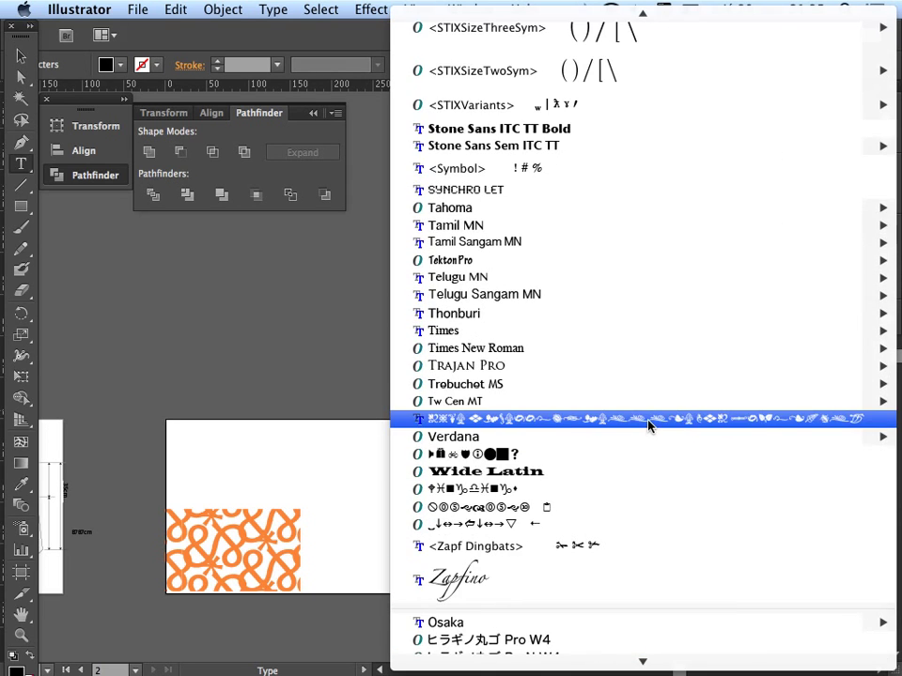
pyautogui.click(648, 421)
pyautogui.write('asdfg')
pyautogui.press('Escape')
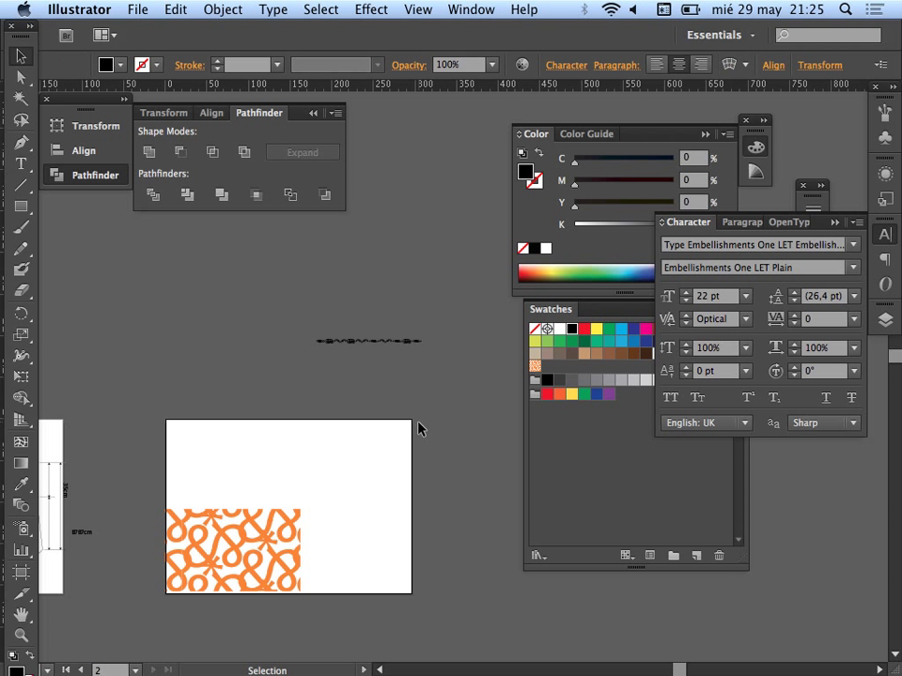
# Enlarge the ornament text to about 100,75 pt and place it just above the second artboard
pyautogui.moveTo(425, 349); pyautogui.dragTo(801, 593)
pyautogui.moveTo(482, 378); pyautogui.dragTo(264, 362)
pyautogui.moveTo(385, 357); pyautogui.dragTo(350, 382)
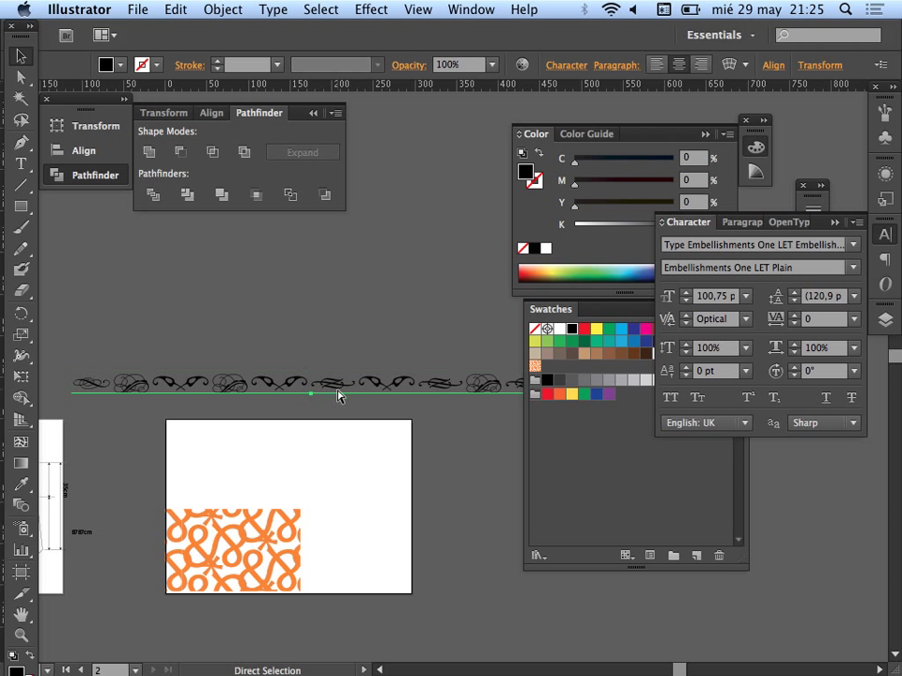
# Convert the ornament text to outlines and move several ornaments out of the line, one into the second artboard's top-right corner
pyautogui.press('super+shift+o')
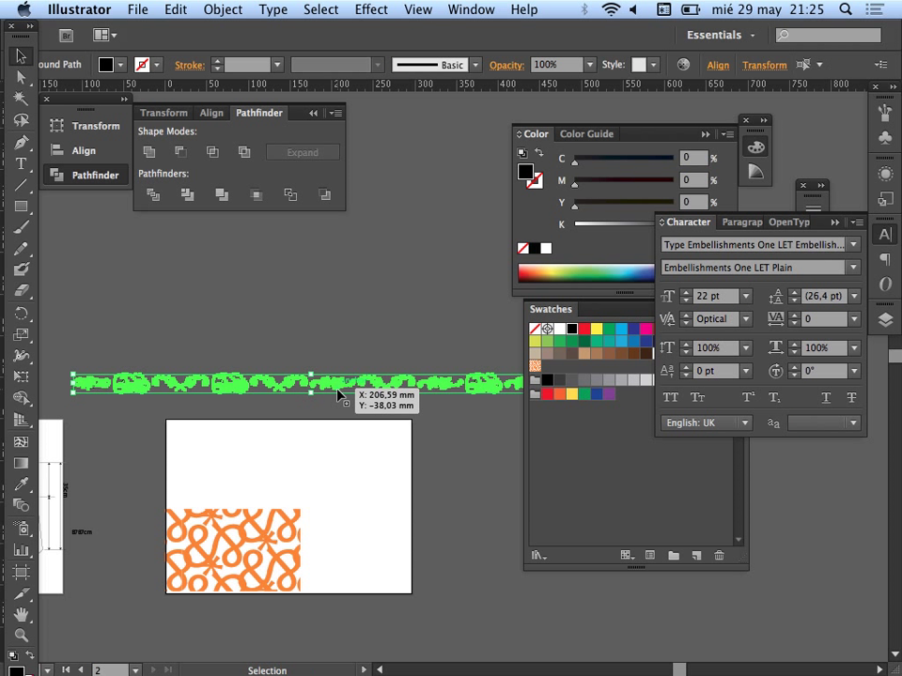
pyautogui.click(308, 282)
pyautogui.moveTo(299, 378); pyautogui.dragTo(378, 281)
pyautogui.moveTo(441, 387); pyautogui.dragTo(409, 419)
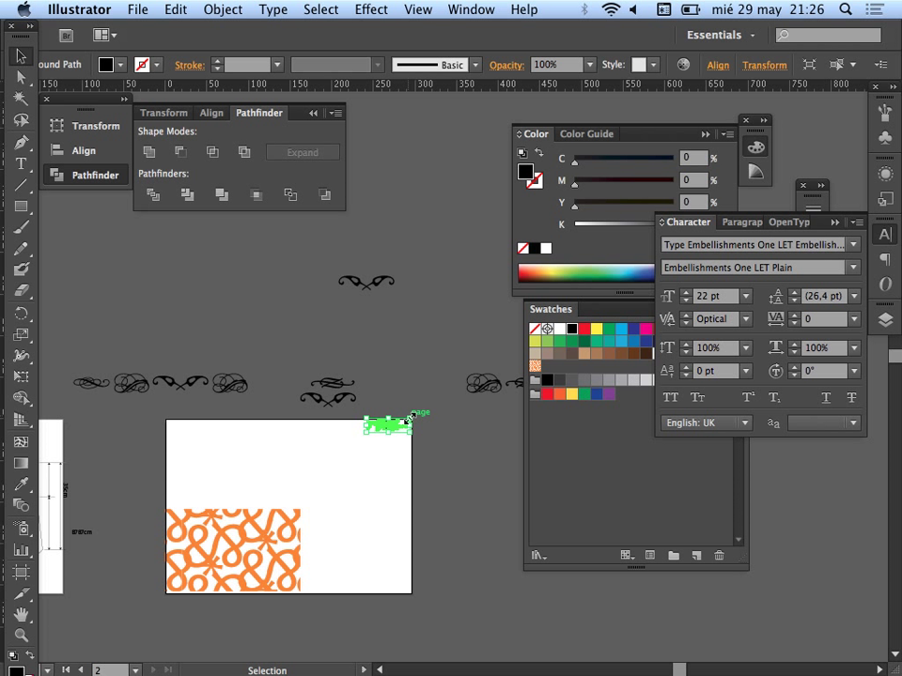
pyautogui.click(33, 419)
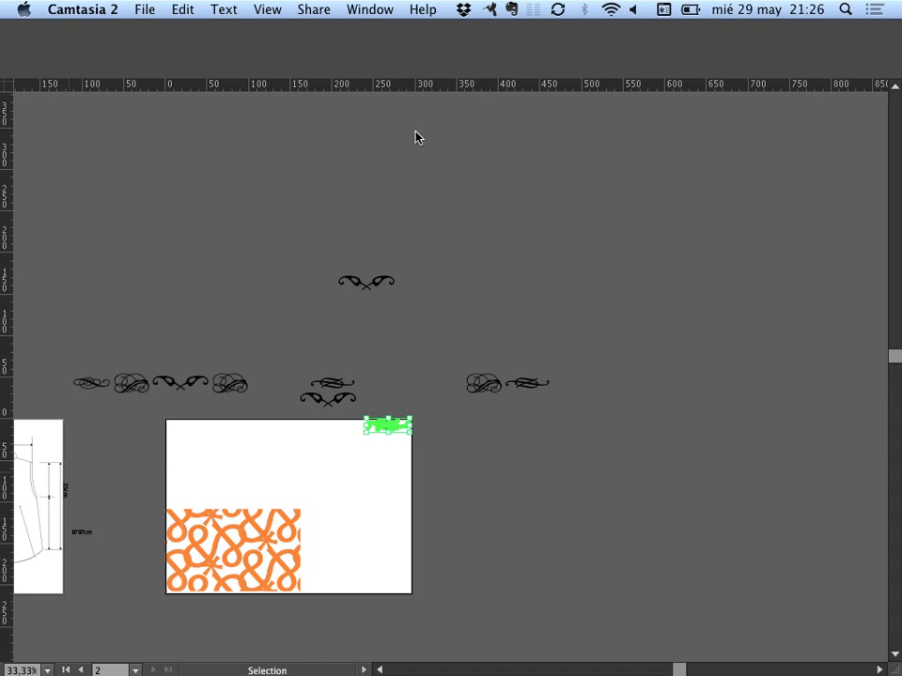
pyautogui.hotkey('ctrl', 'Right')
pyautogui.click(390, 9)
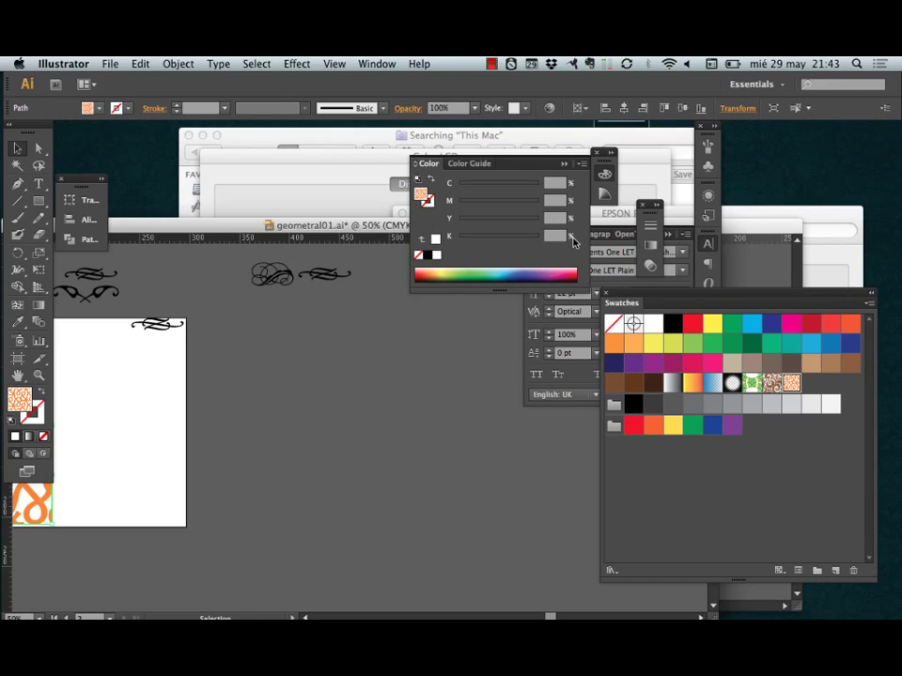
# Bring the Tarjetas KOCH.ai window forward, move it up and copy its orange patterned rectangle onto the second artboard of geometral01.ai
pyautogui.click(766, 227)
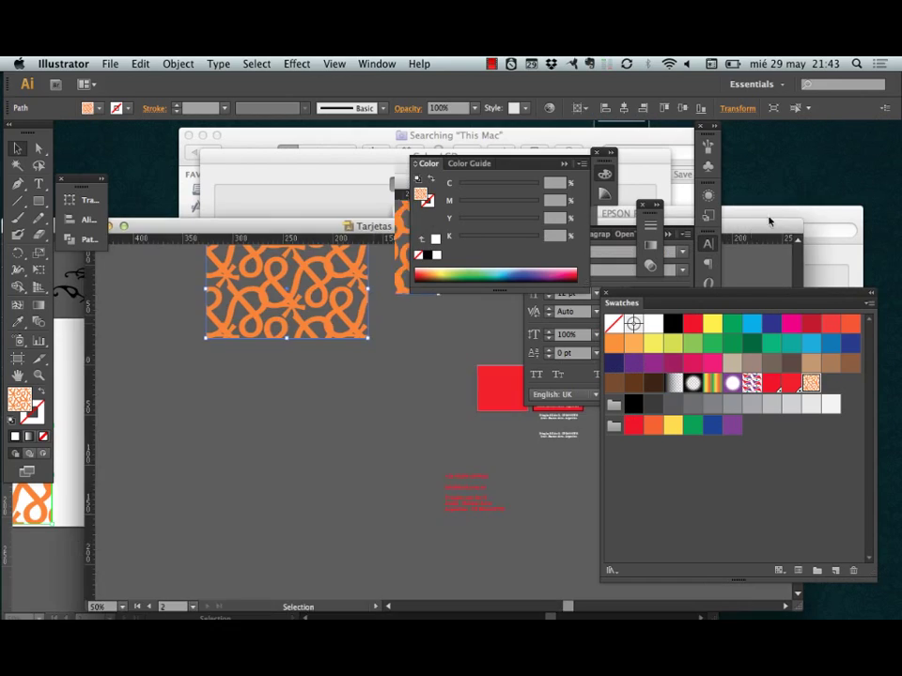
pyautogui.moveTo(766, 228); pyautogui.dragTo(852, 153)
pyautogui.moveTo(405, 295); pyautogui.dragTo(98, 385)
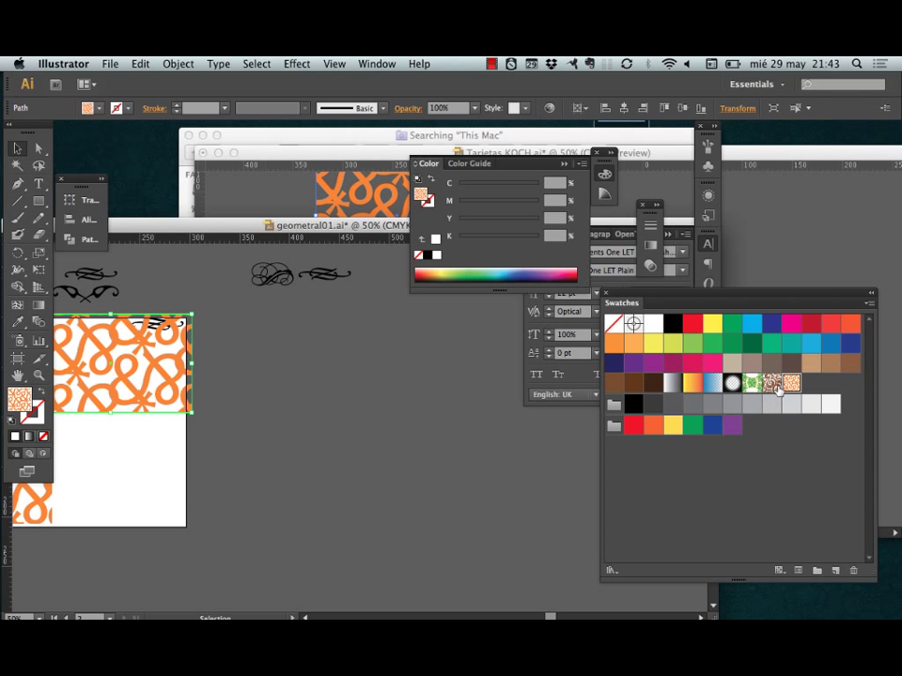
# Close Tarjetas KOCH.ai without saving and show geometral01.ai in full-screen mode
pyautogui.click(199, 158)
pyautogui.click(199, 158)
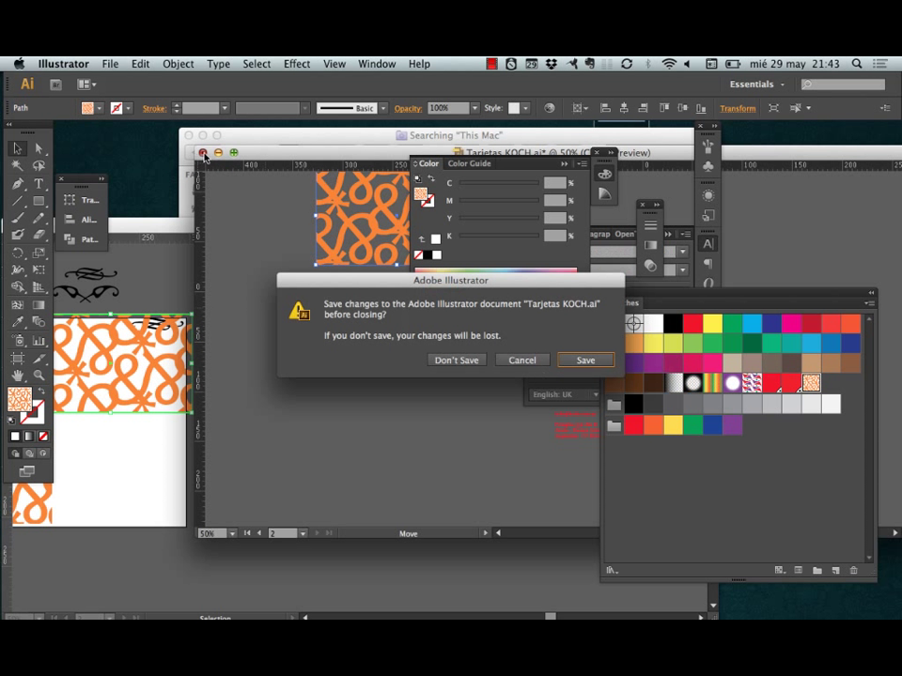
pyautogui.click(432, 356)
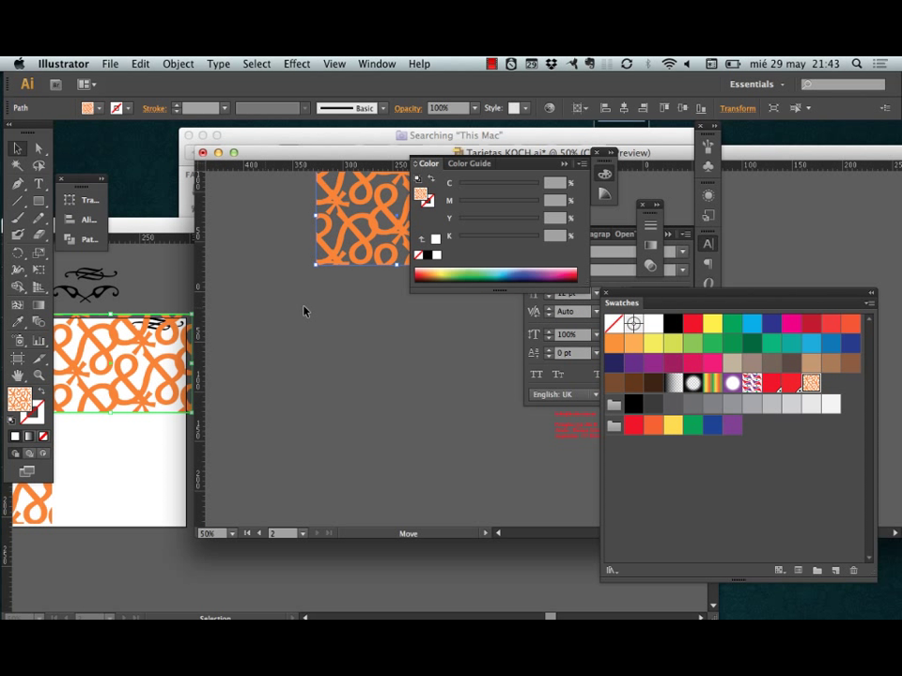
pyautogui.click(363, 309)
pyautogui.press('f')
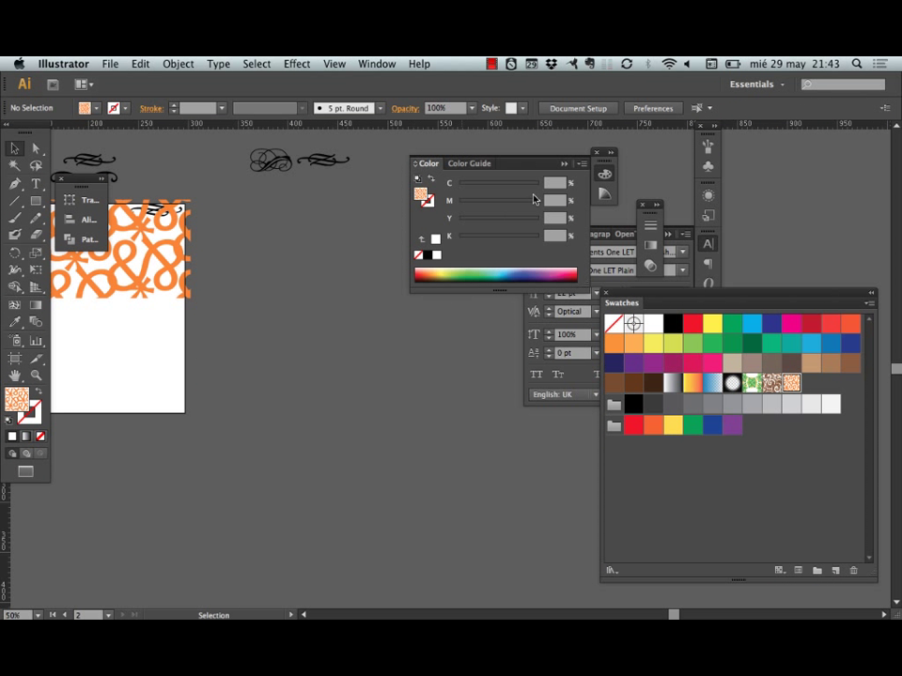
# Collapse the Color and Character panels and rearrange the remaining panels so the Swatches panel stands clear
pyautogui.click(605, 177)
pyautogui.click(707, 243)
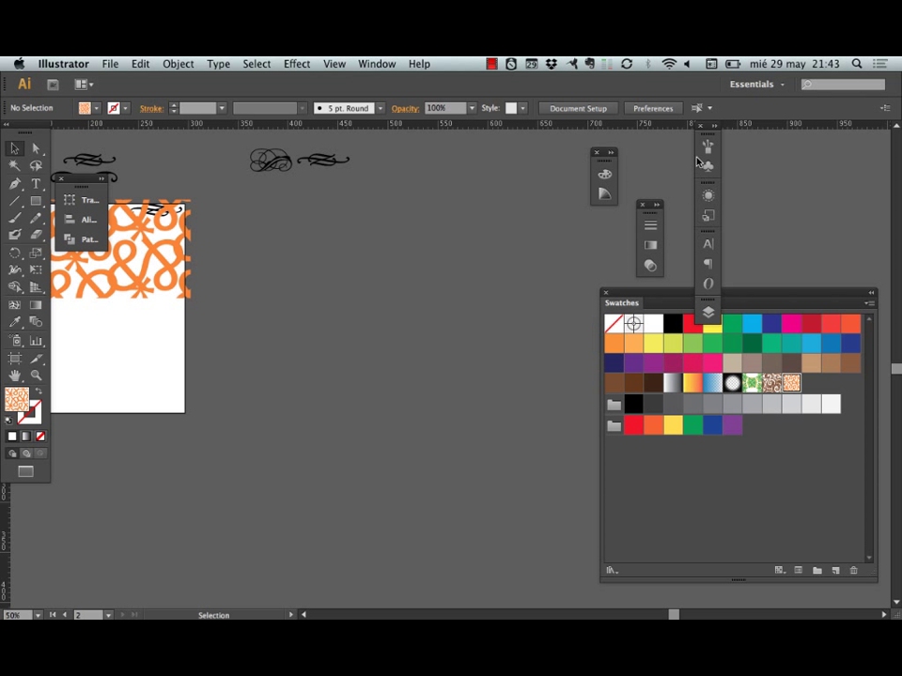
pyautogui.moveTo(711, 133); pyautogui.dragTo(850, 134)
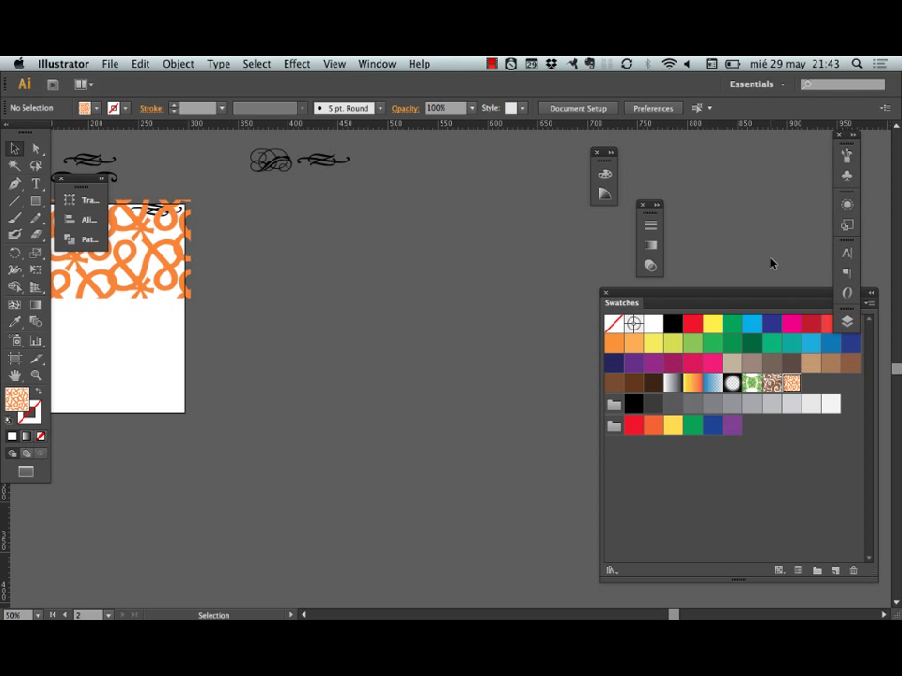
pyautogui.moveTo(763, 301); pyautogui.dragTo(521, 291)
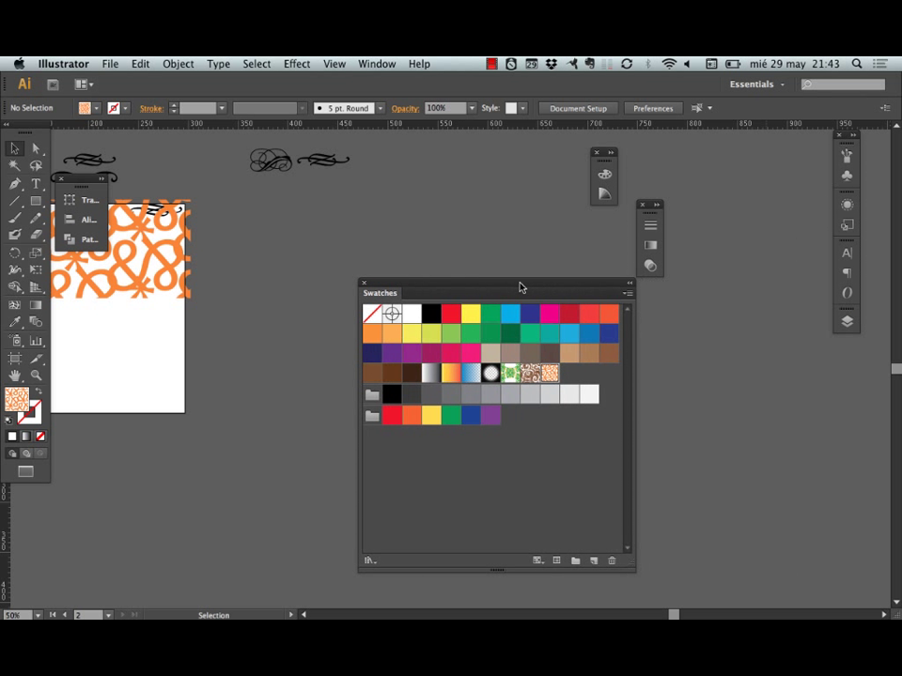
# Display the swatches in Medium Thumbnail View and return them to Large Thumbnail View
pyautogui.click(628, 296)
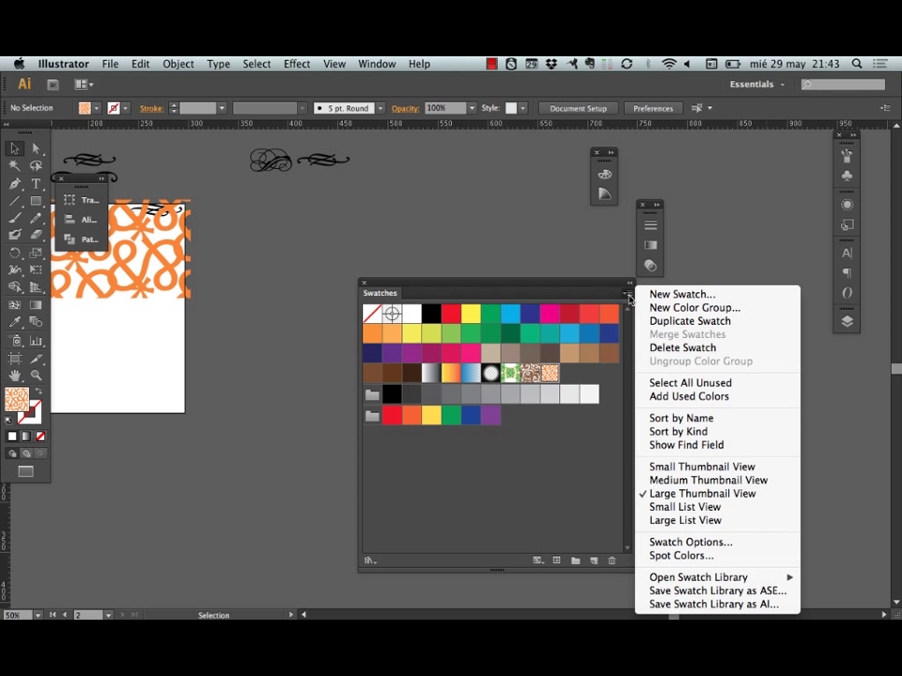
pyautogui.click(659, 481)
pyautogui.click(628, 297)
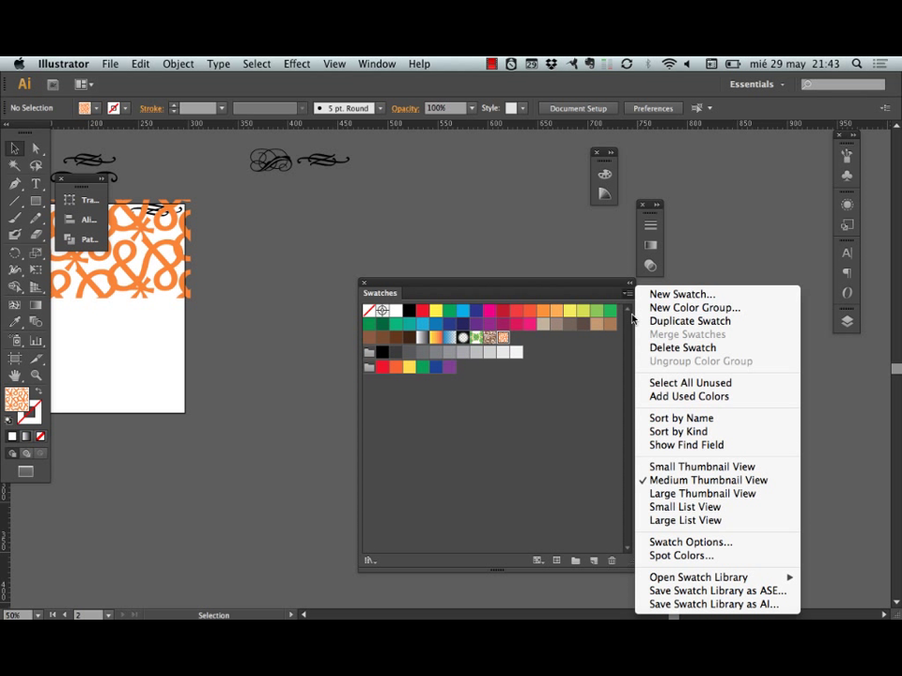
pyautogui.click(686, 493)
# Open the Metal swatch library, enlarge it to view its color groups and close it
pyautogui.click(627, 293)
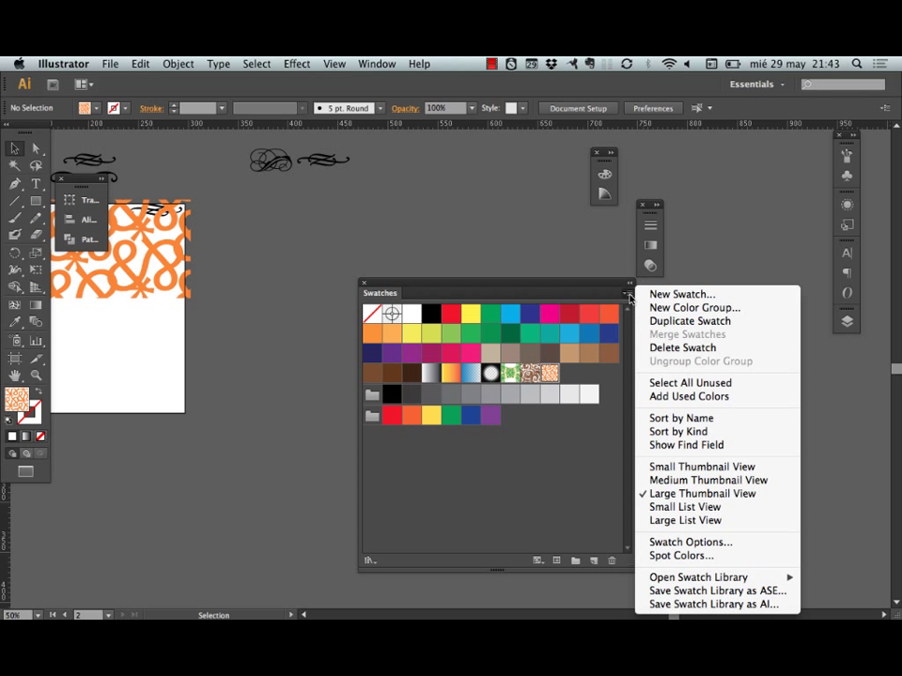
pyautogui.moveTo(680, 579)
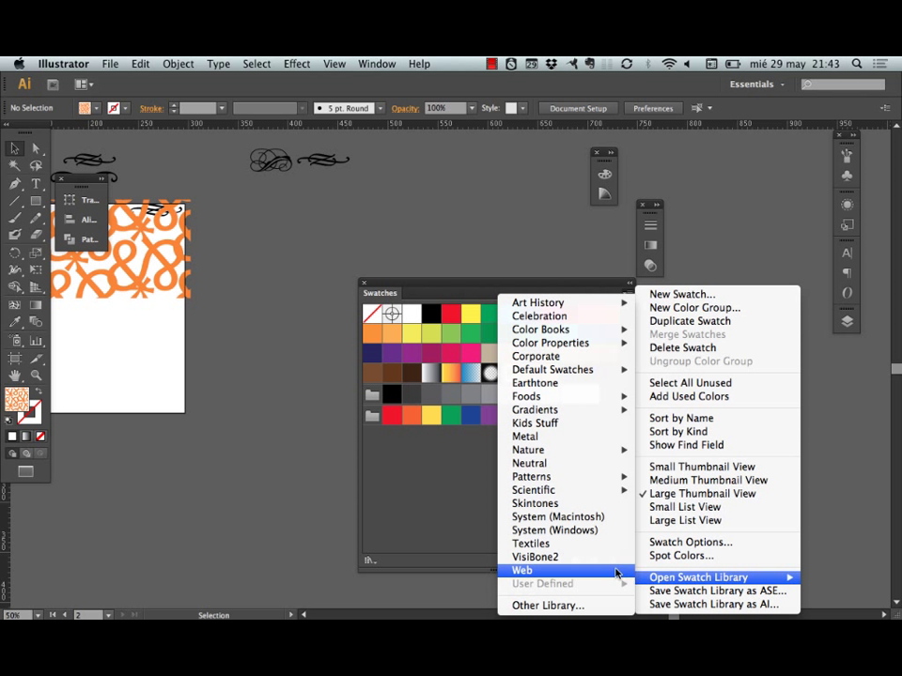
pyautogui.moveTo(561, 347)
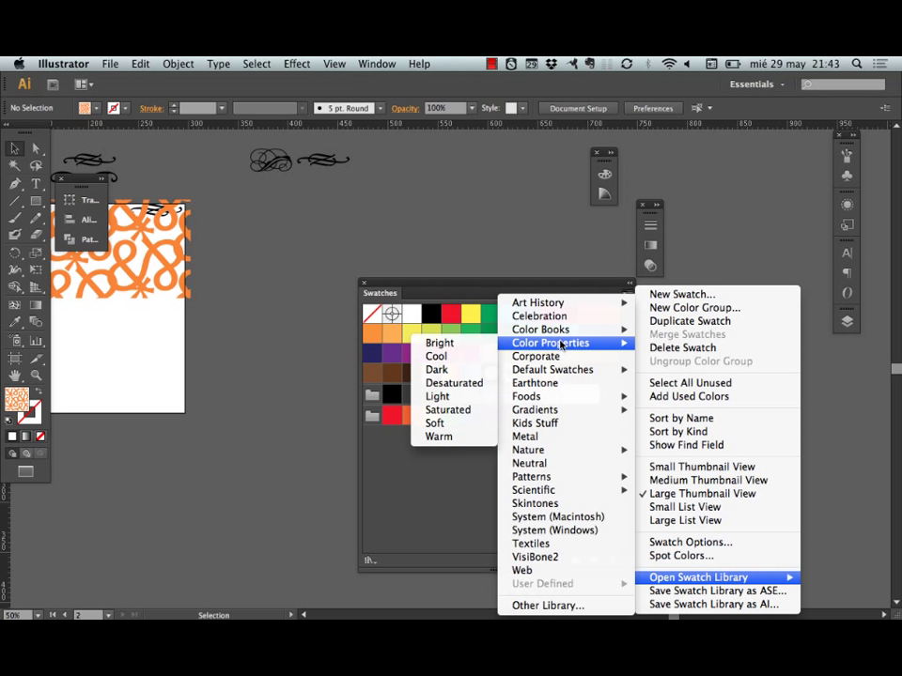
pyautogui.click(557, 443)
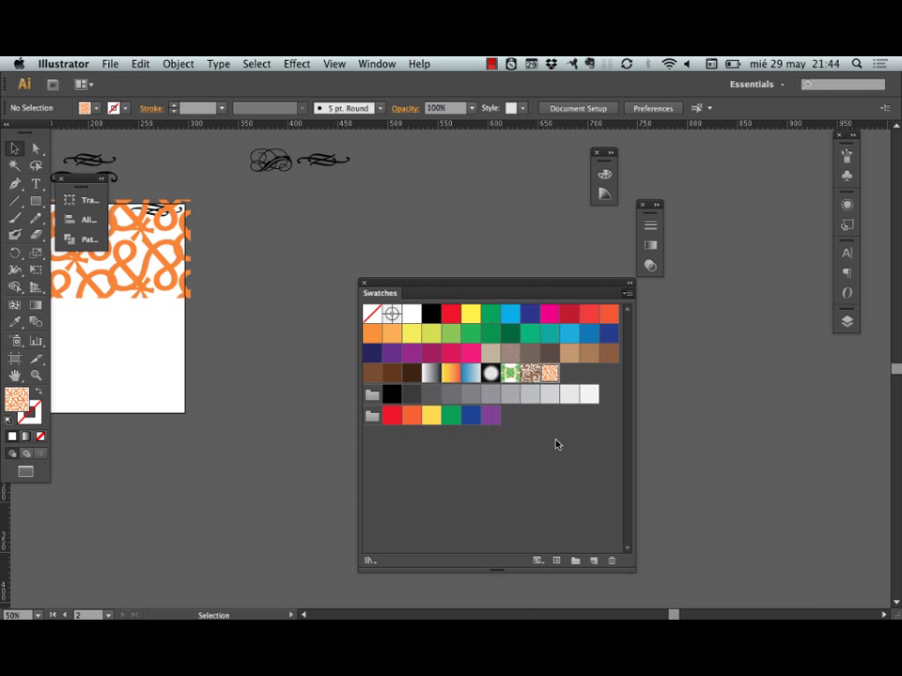
pyautogui.moveTo(532, 403); pyautogui.dragTo(612, 589)
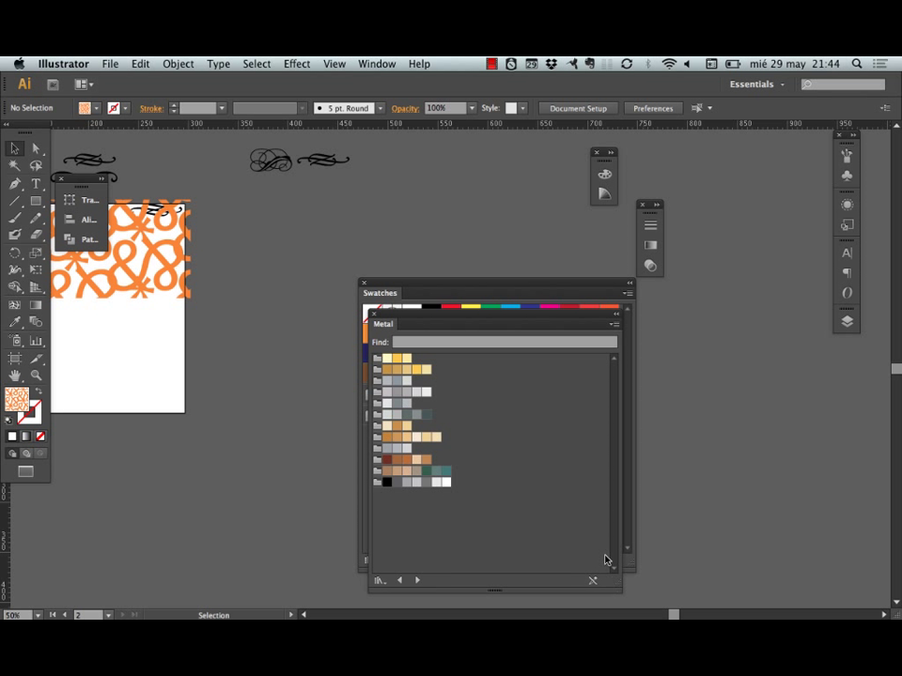
pyautogui.click(373, 314)
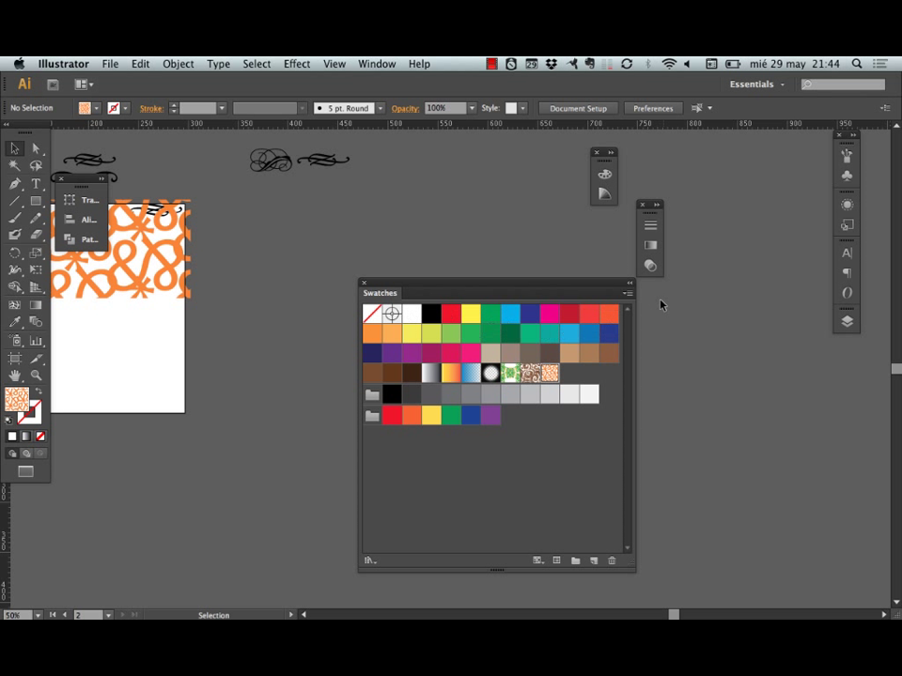
# Open the Flowers swatch library from the Nature set and enlarge its panel
pyautogui.click(628, 294)
pyautogui.moveTo(785, 578)
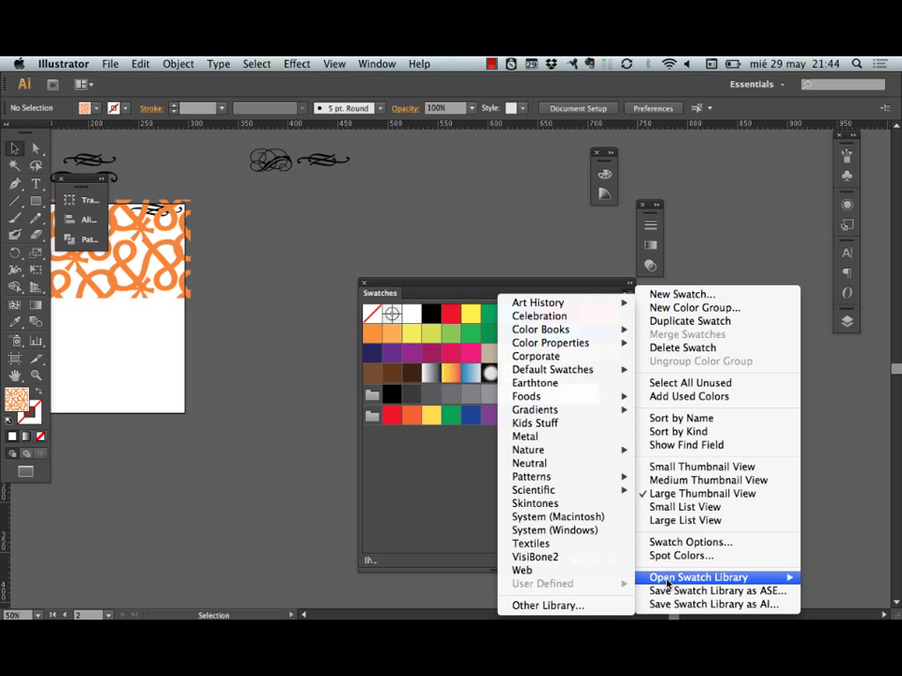
pyautogui.moveTo(527, 450)
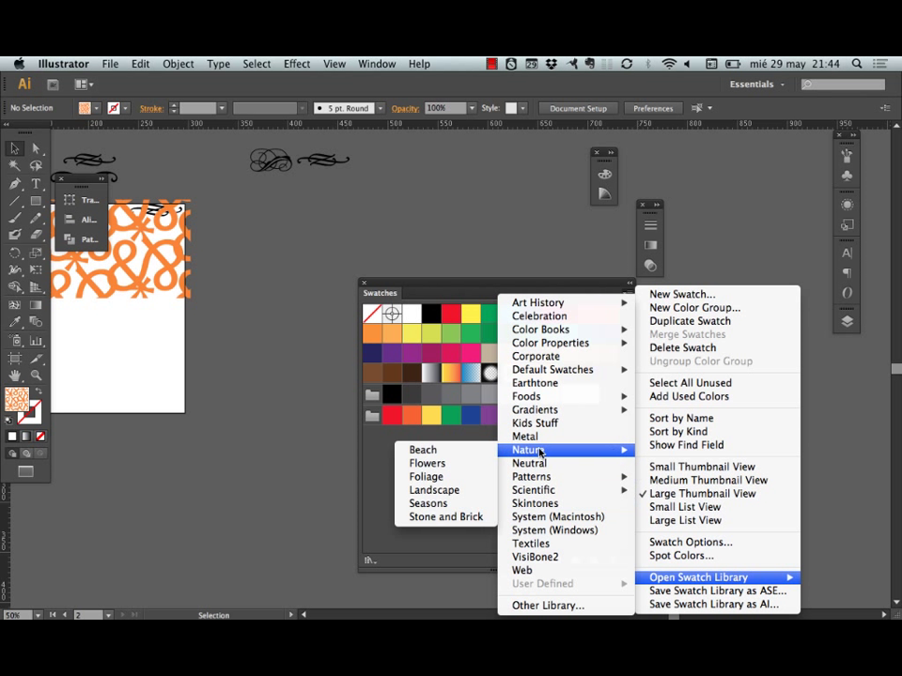
pyautogui.click(463, 462)
pyautogui.moveTo(521, 402); pyautogui.dragTo(694, 605)
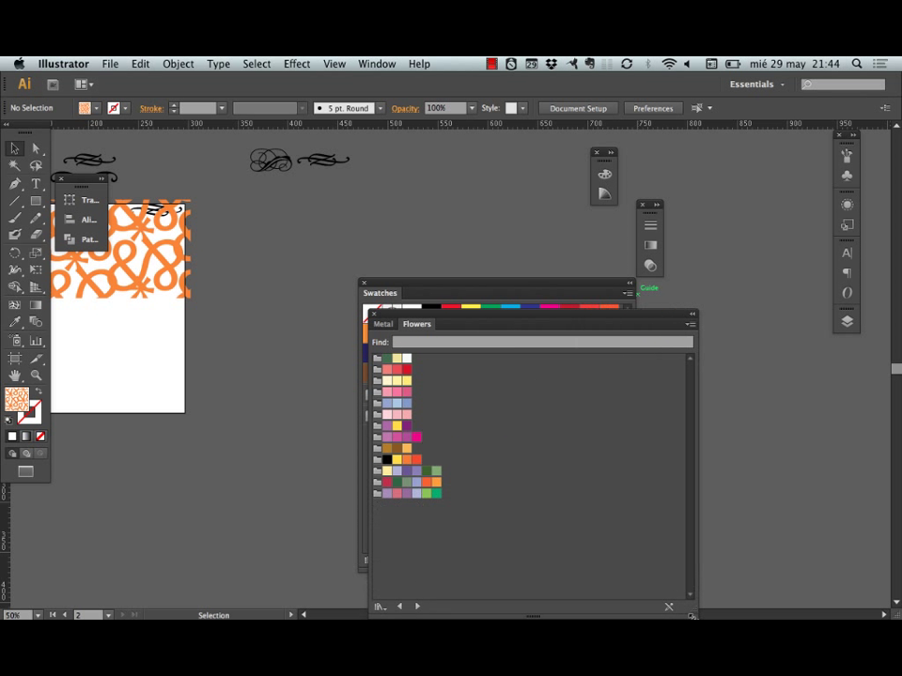
# Add the Delphinium color group to the document swatches and move the library panel aside to reveal it
pyautogui.click(379, 403)
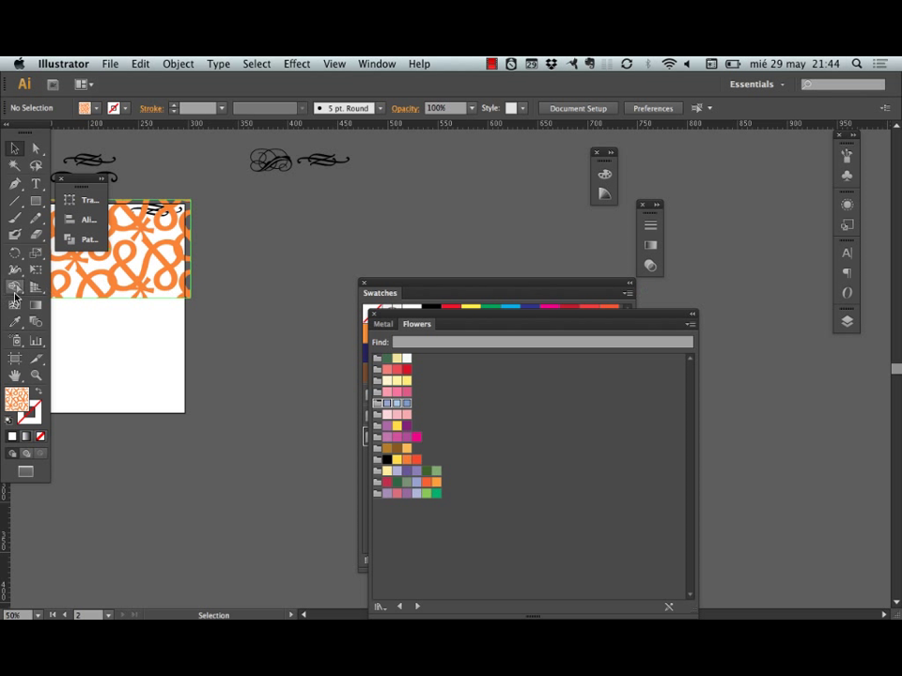
pyautogui.click(36, 201)
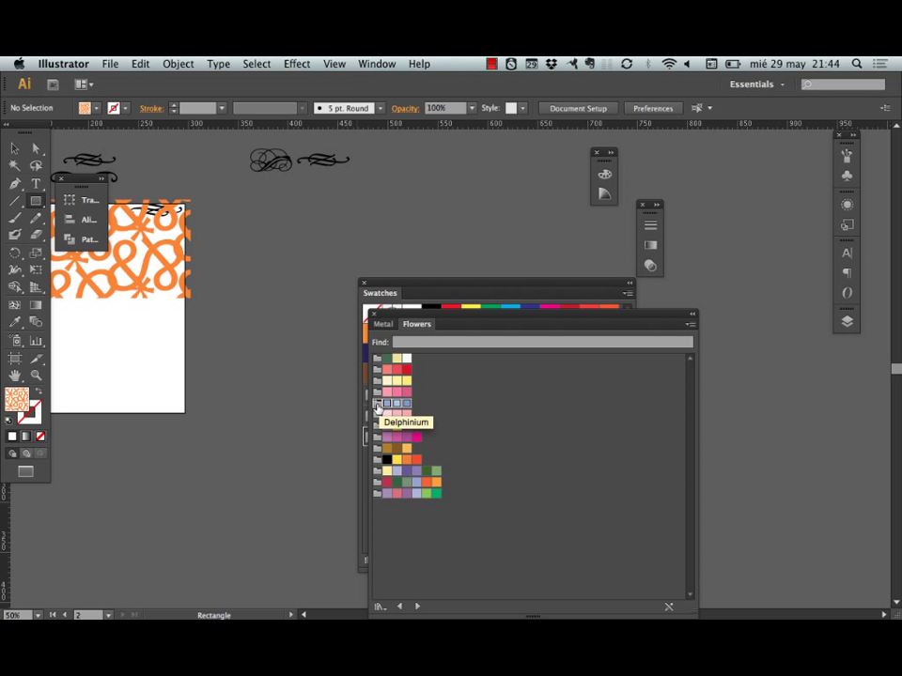
pyautogui.moveTo(545, 315); pyautogui.dragTo(666, 262)
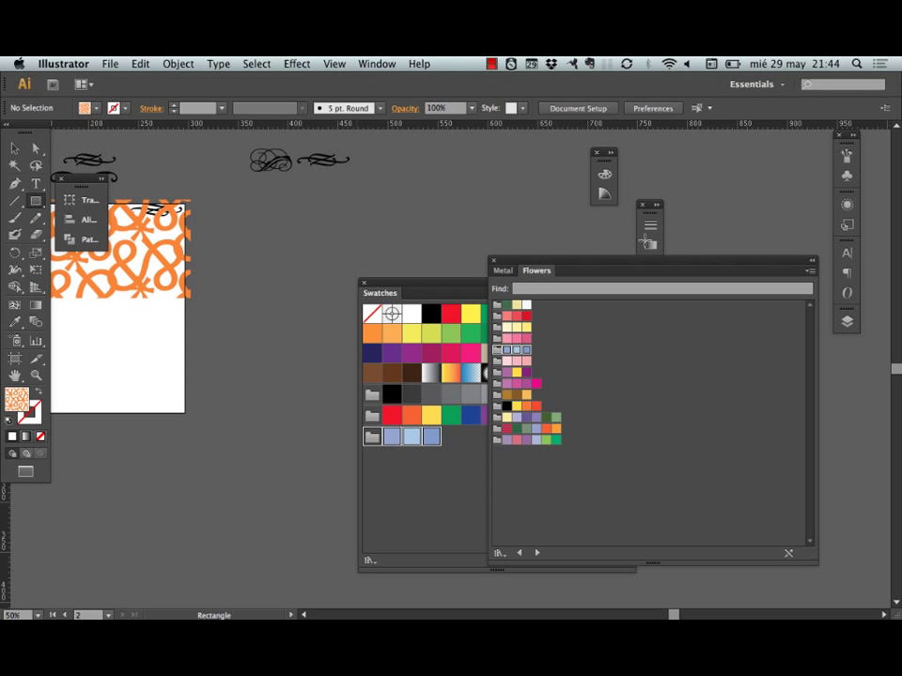
pyautogui.click(442, 556)
# Open the Metals swatch library from the Gradients set
pyautogui.click(625, 294)
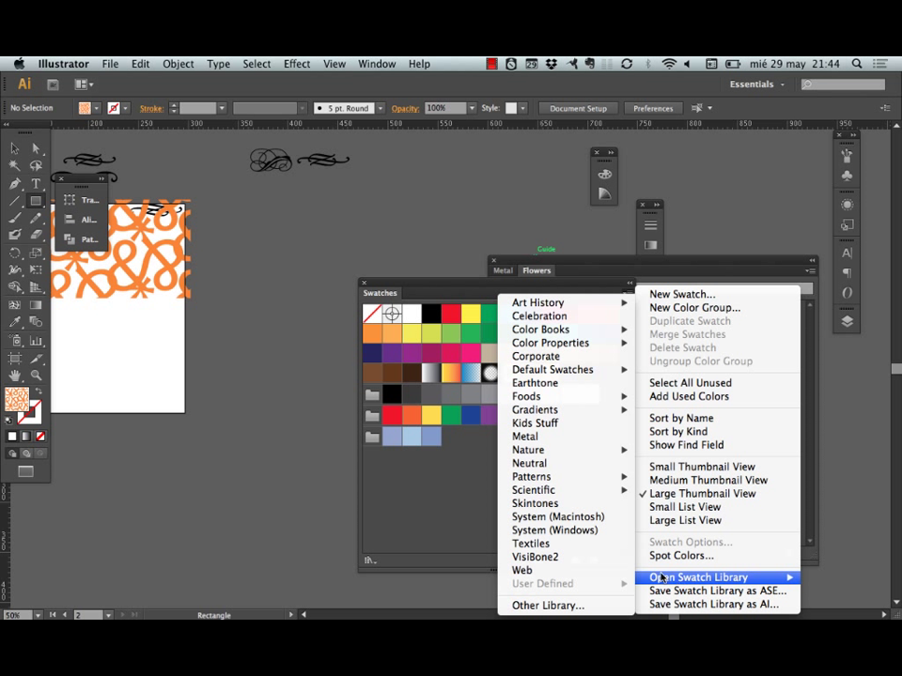
pyautogui.moveTo(569, 481)
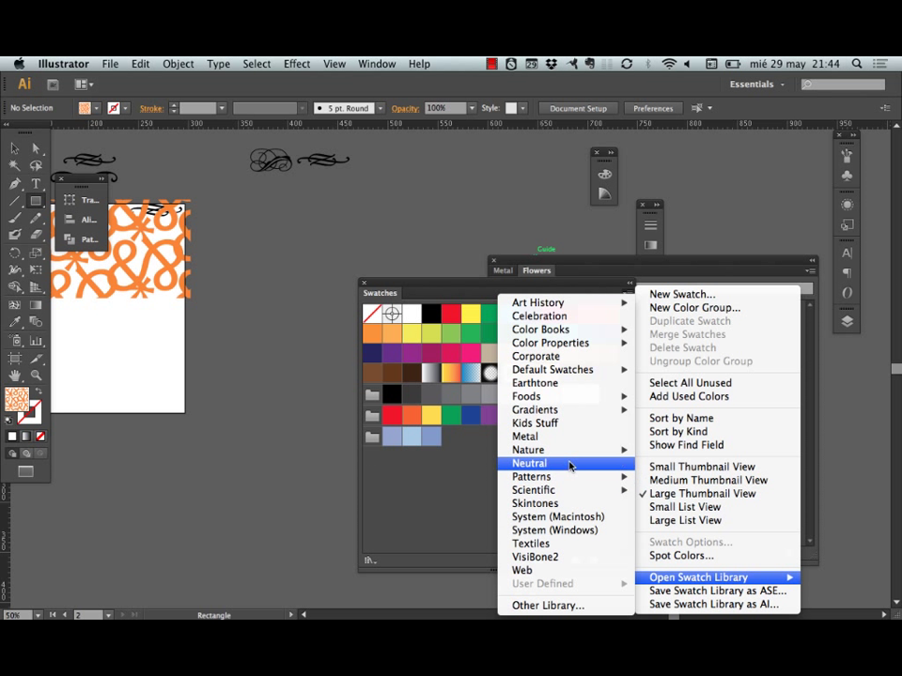
pyautogui.moveTo(572, 408)
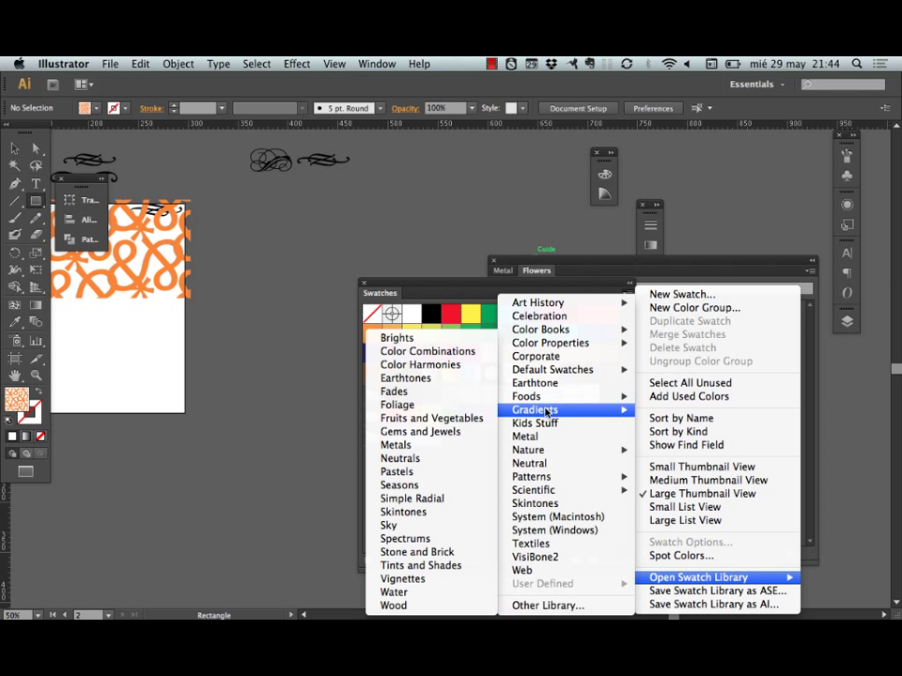
pyautogui.click(444, 446)
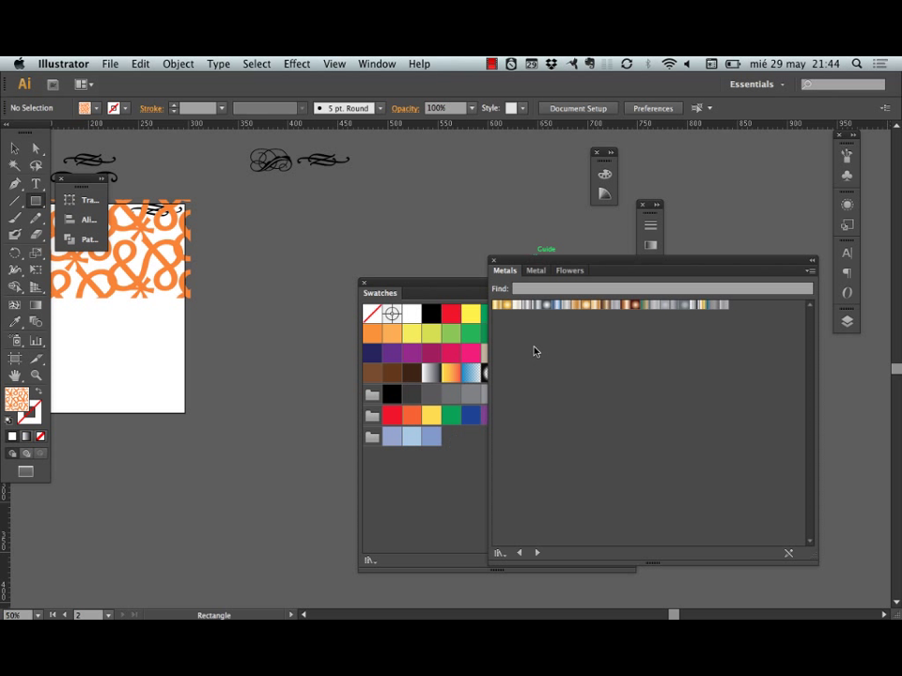
# Draw a small upright rectangle beside the second artboard's lower right corner and fill it with a copper gradient from Metals
pyautogui.moveTo(238, 348); pyautogui.dragTo(319, 438)
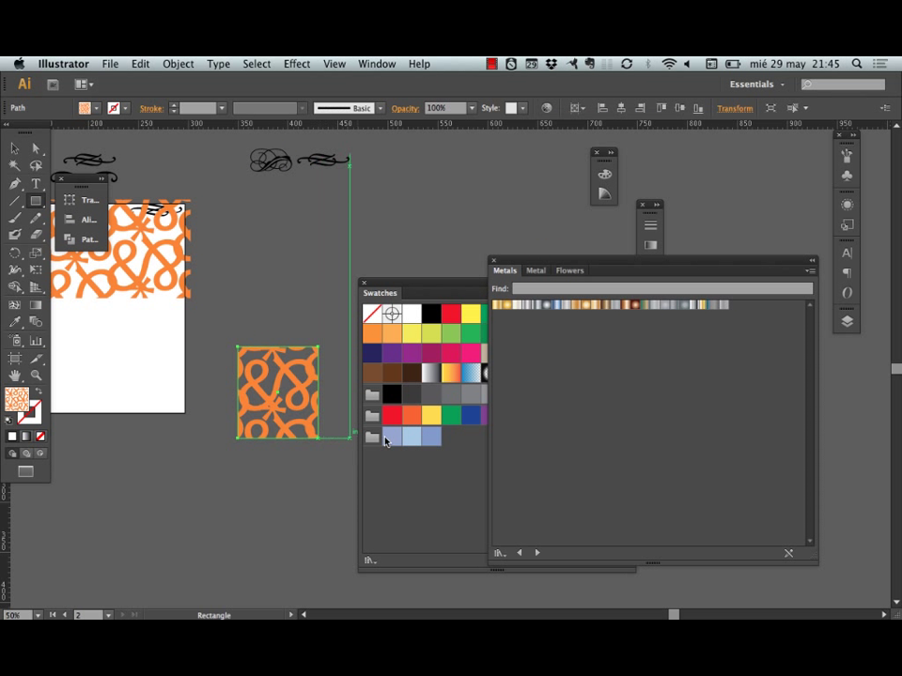
pyautogui.click(548, 307)
pyautogui.click(577, 306)
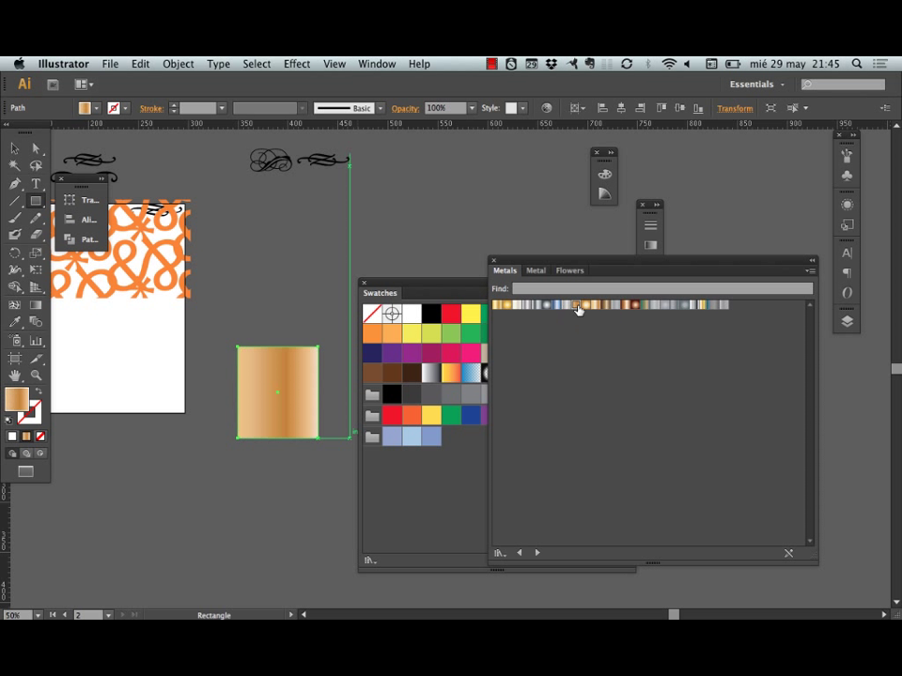
# Try several silver, red and steel Metals gradients on the rectangle, finishing with a soft gray linear gradient
pyautogui.click(616, 306)
pyautogui.click(632, 306)
pyautogui.click(634, 306)
pyautogui.click(654, 307)
pyautogui.click(686, 306)
pyautogui.click(698, 306)
pyautogui.click(679, 306)
pyautogui.click(665, 306)
pyautogui.click(656, 306)
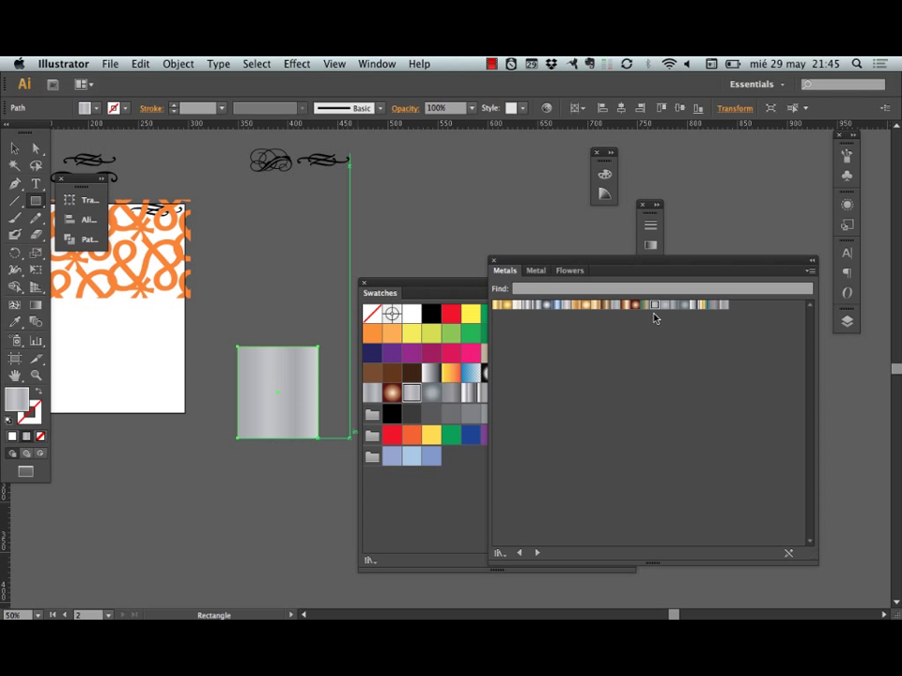
# Move the gray gradient's second color stop to 17,9% and replace the rectangle's fill with the gold-to-blue Metals gradient
pyautogui.click(650, 244)
pyautogui.moveTo(521, 396); pyautogui.dragTo(496, 393)
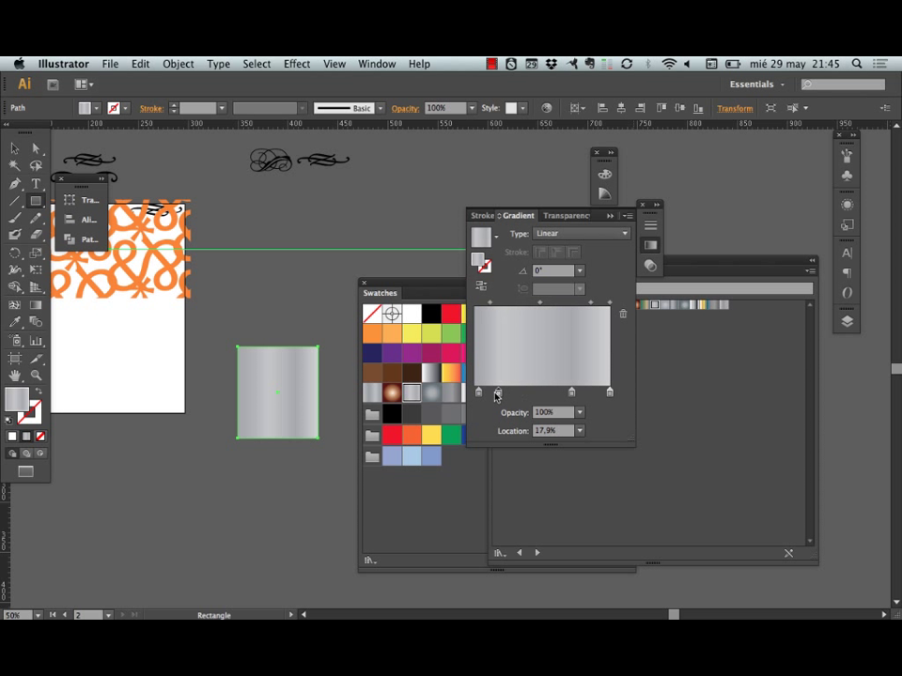
pyautogui.click(705, 372)
pyautogui.click(700, 306)
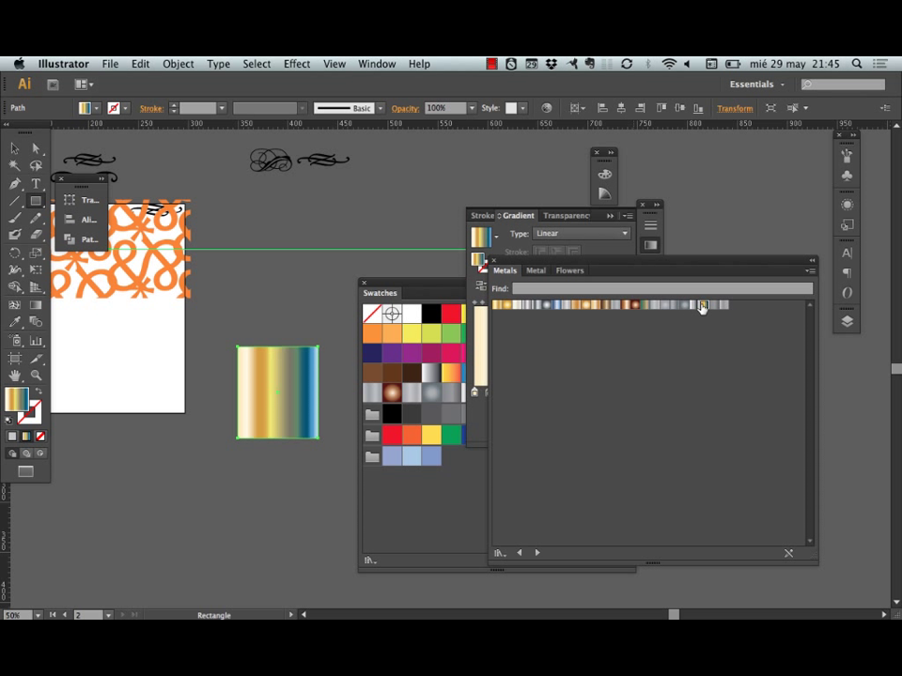
# Fill the rectangle with the gold linear gradient from Metals and angle it diagonally to about -51,3°
pyautogui.click(499, 306)
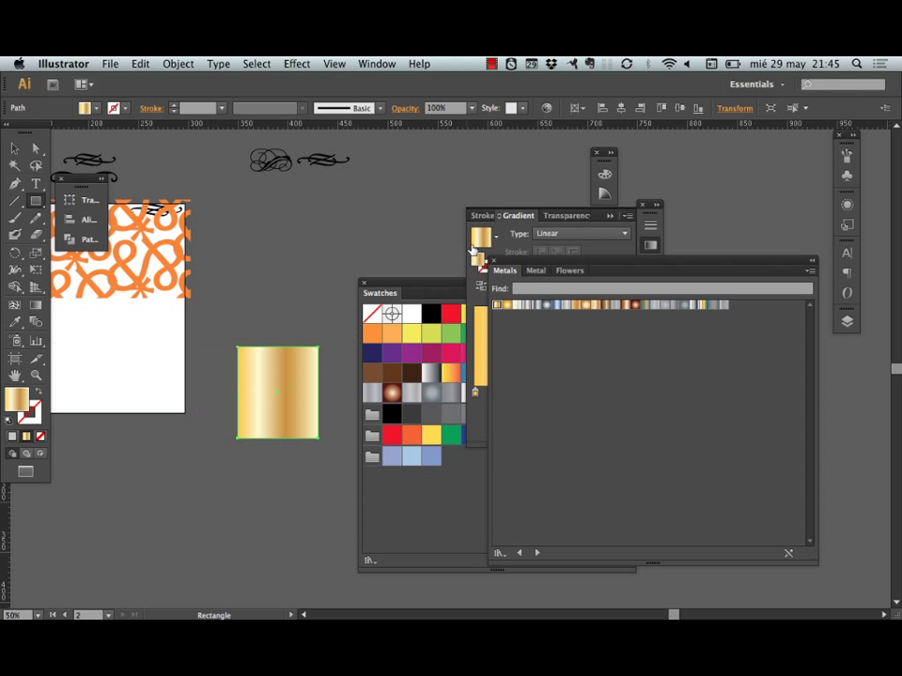
pyautogui.click(598, 245)
pyautogui.click(511, 393)
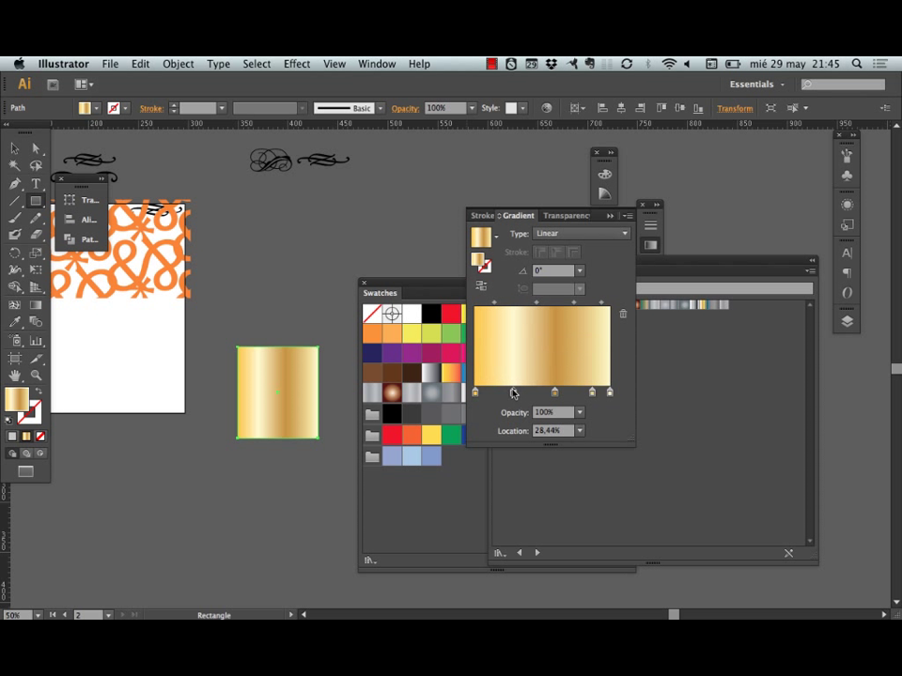
pyautogui.press('g')
pyautogui.moveTo(244, 349); pyautogui.dragTo(308, 414)
pyautogui.press('v')
pyautogui.click(345, 285)
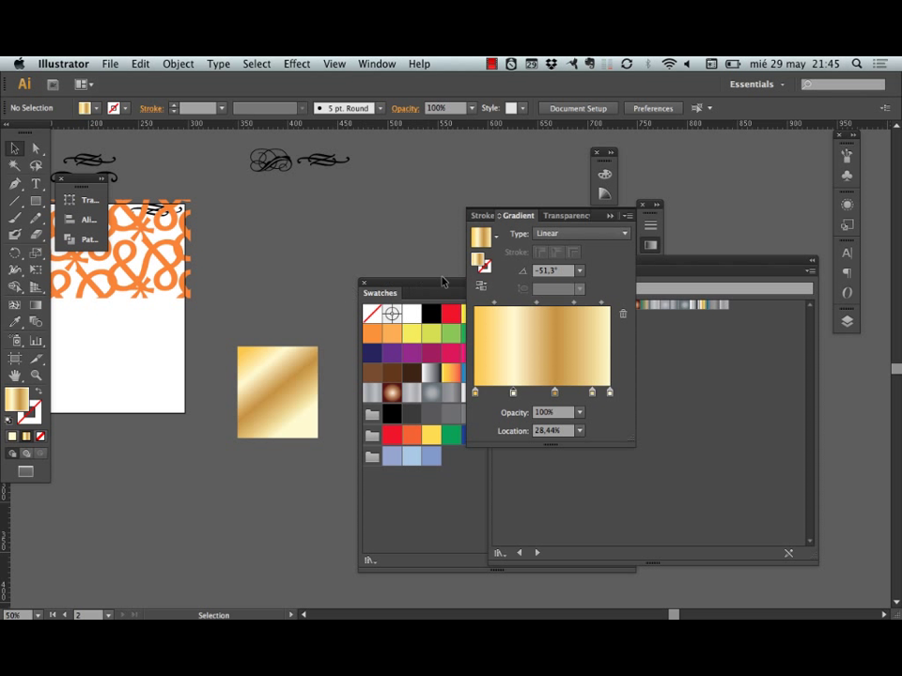
# Show the Metals library swatches as large thumbnails
pyautogui.click(409, 487)
pyautogui.click(734, 354)
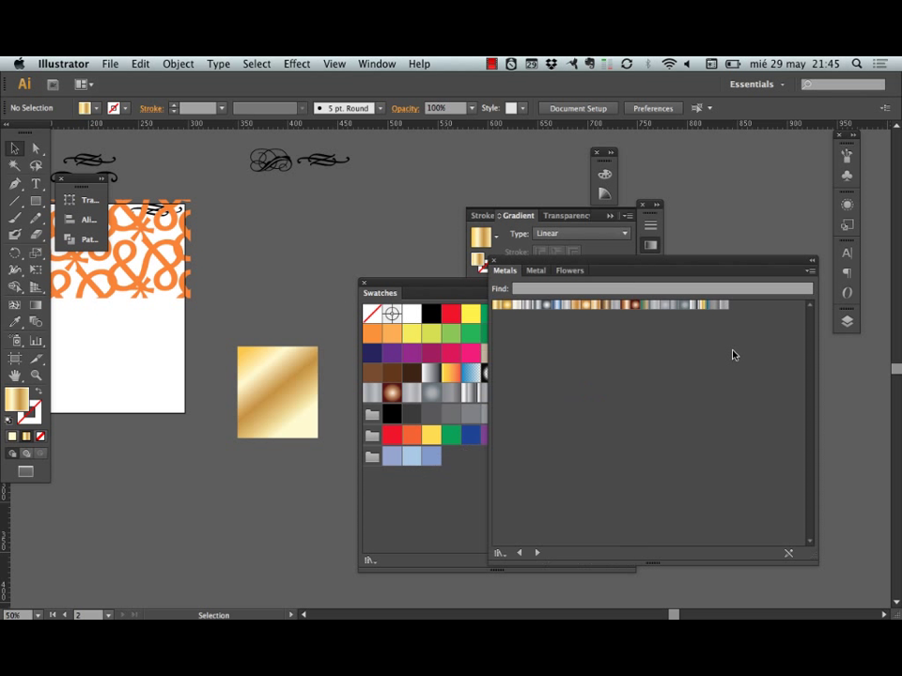
pyautogui.click(809, 271)
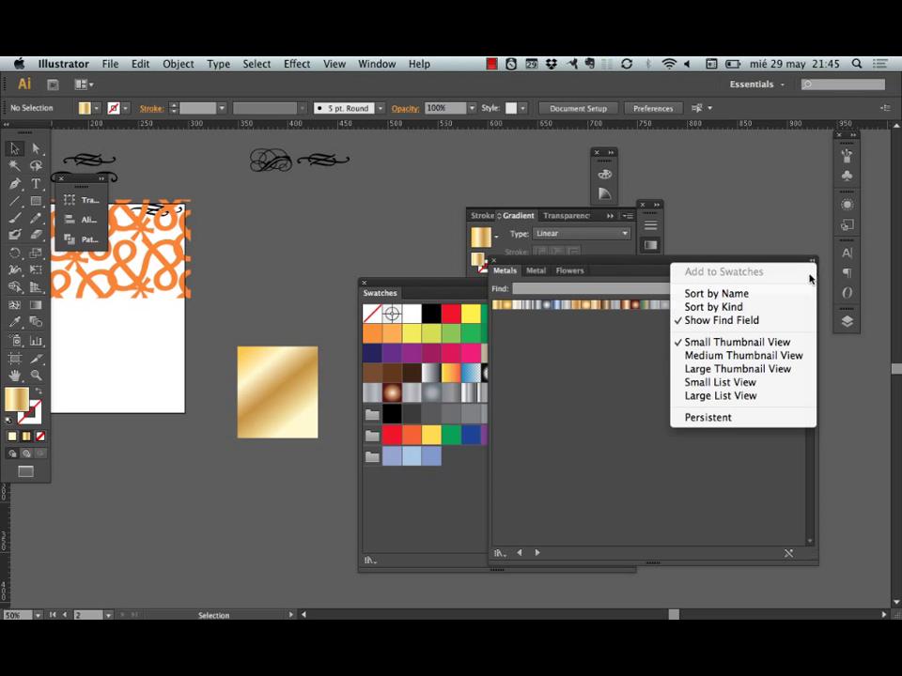
pyautogui.click(742, 369)
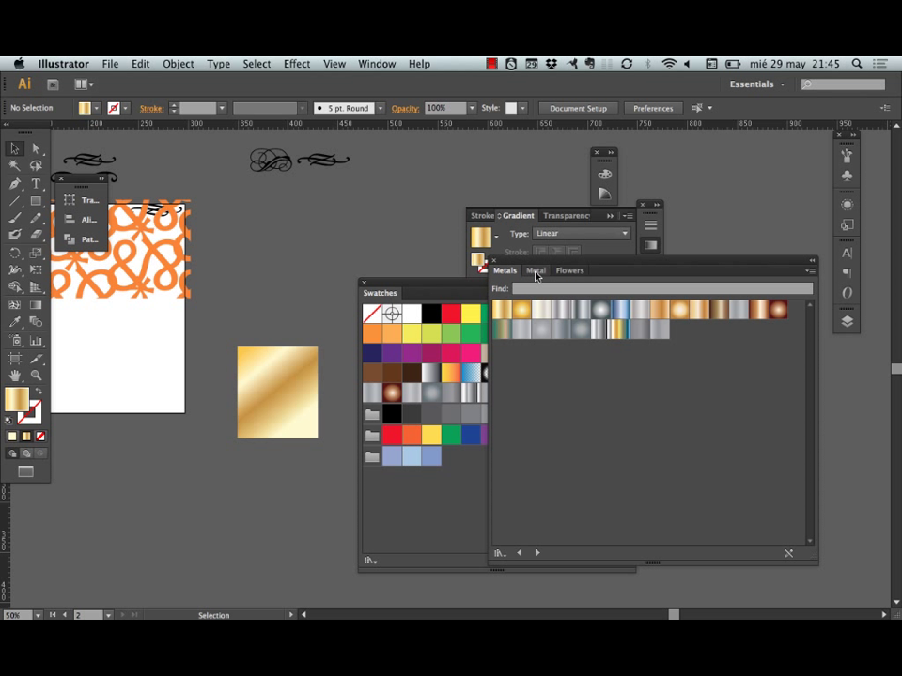
pyautogui.click(538, 272)
pyautogui.click(504, 271)
# Move the Swatches panel closer to the gold rectangle and select the blue color group
pyautogui.click(443, 288)
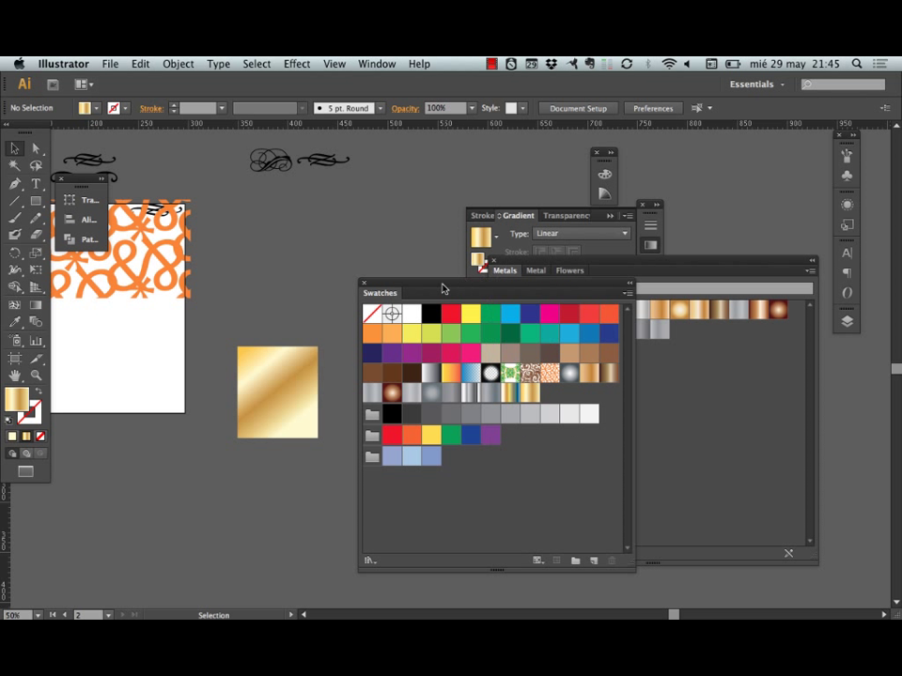
pyautogui.click(626, 293)
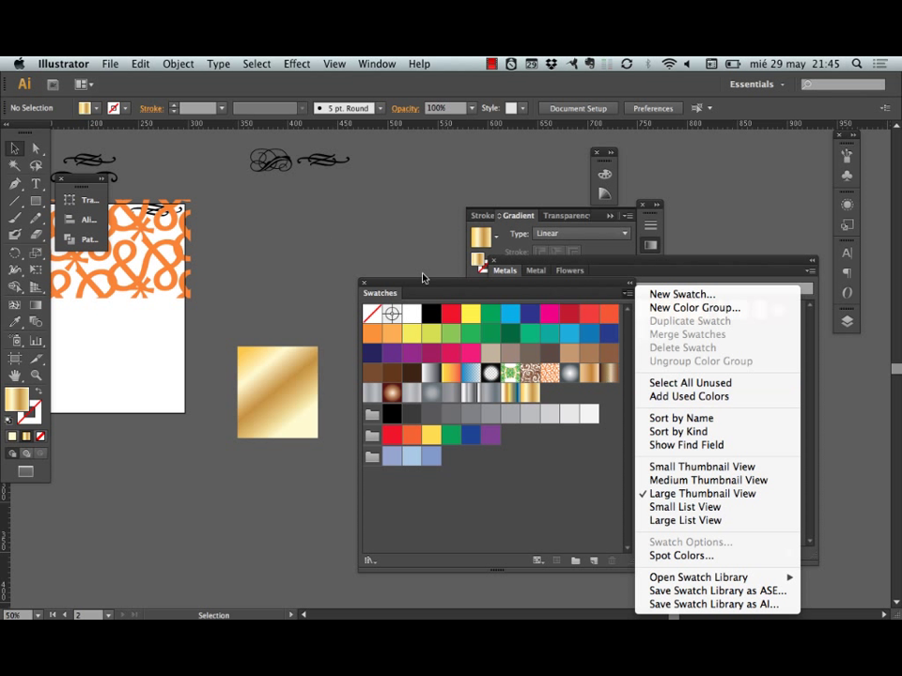
pyautogui.click(270, 212)
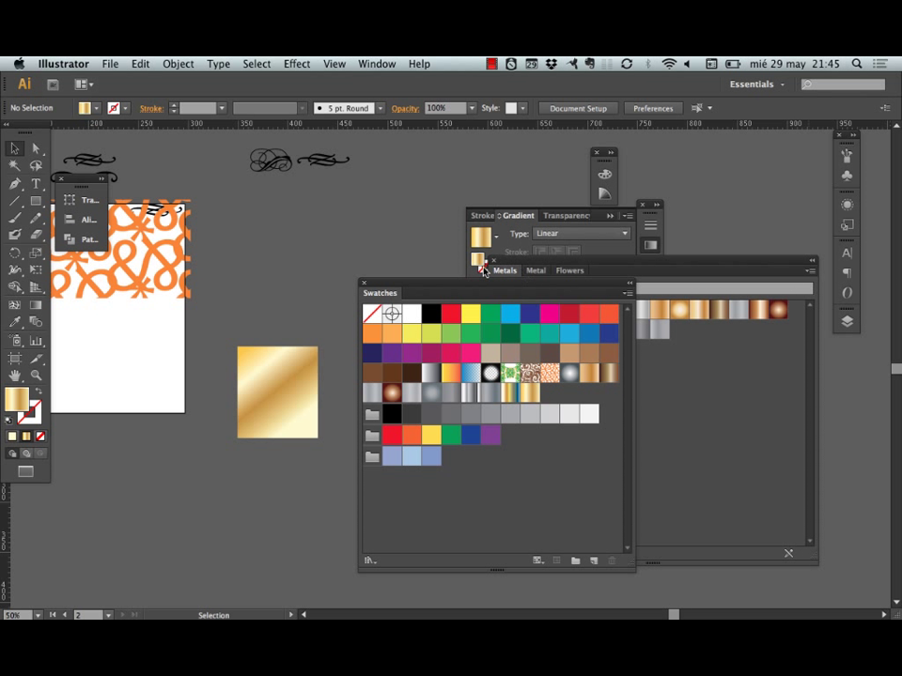
pyautogui.moveTo(436, 273); pyautogui.dragTo(418, 213)
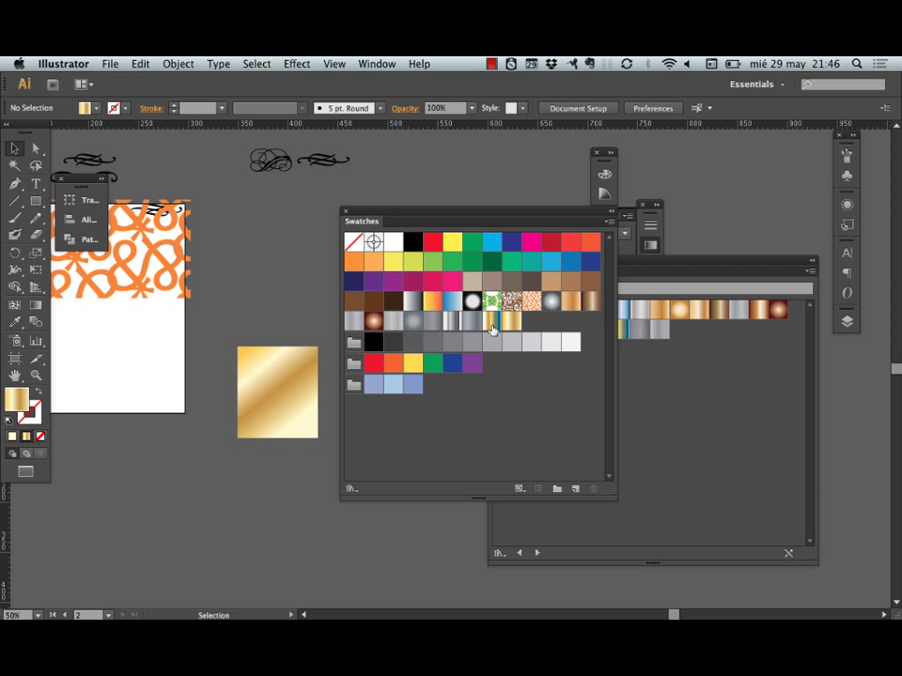
pyautogui.moveTo(354, 384); pyautogui.dragTo(412, 413)
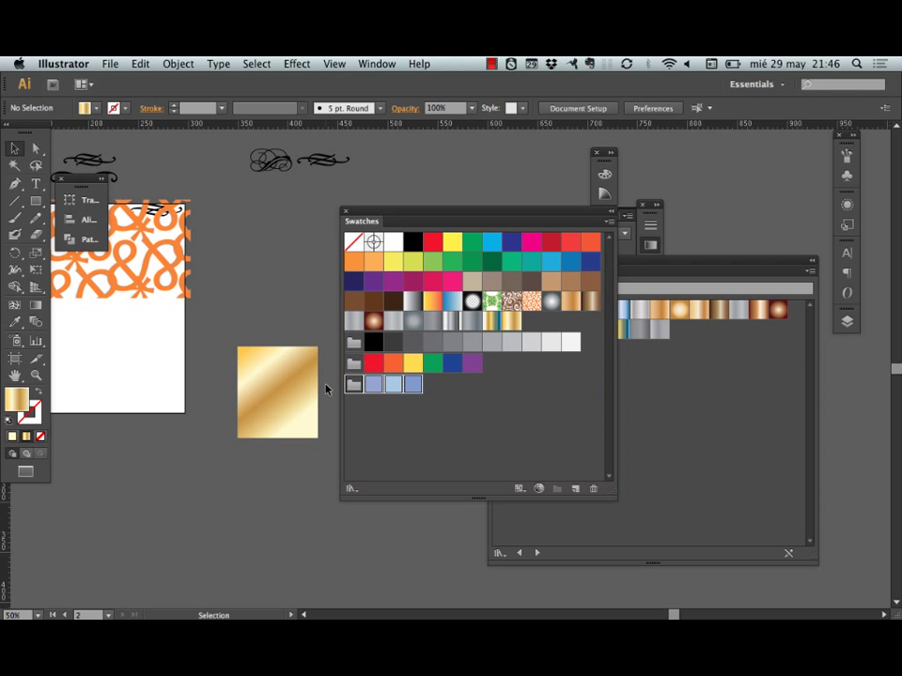
# Open the Textiles swatch library and check its display options
pyautogui.click(607, 222)
pyautogui.moveTo(650, 511)
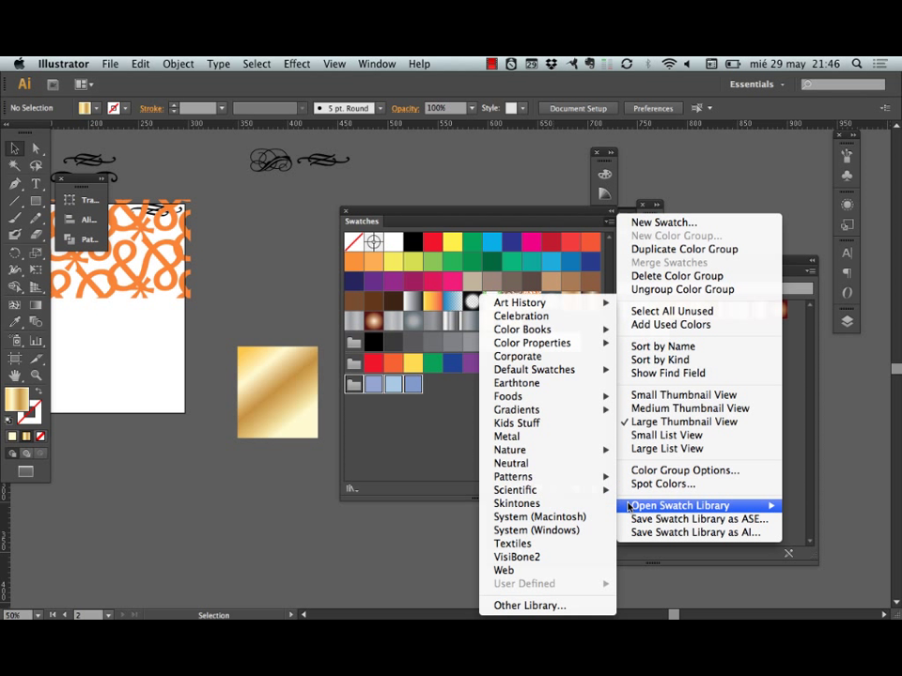
pyautogui.click(578, 543)
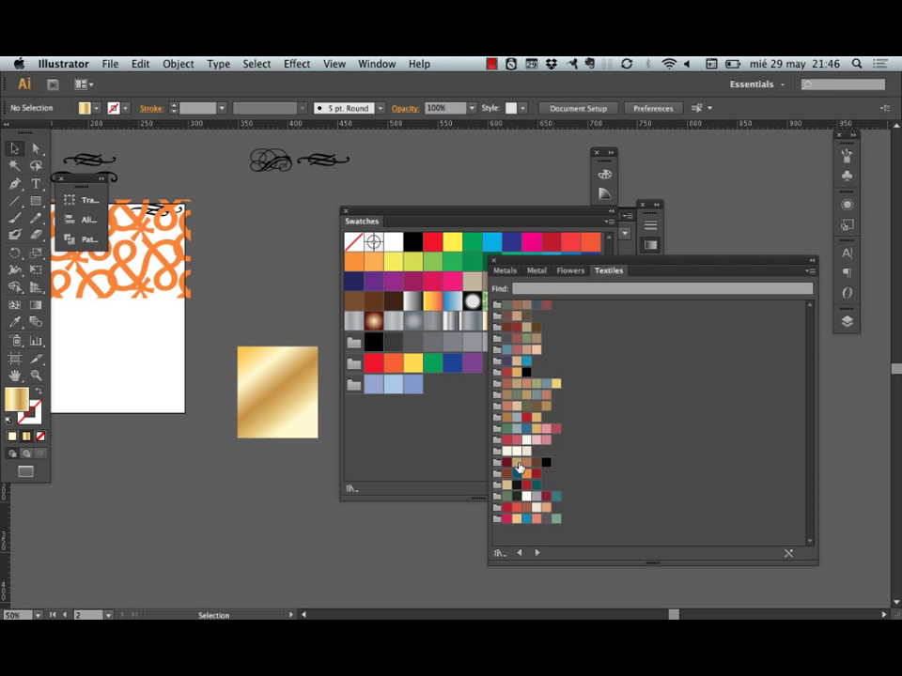
pyautogui.click(809, 272)
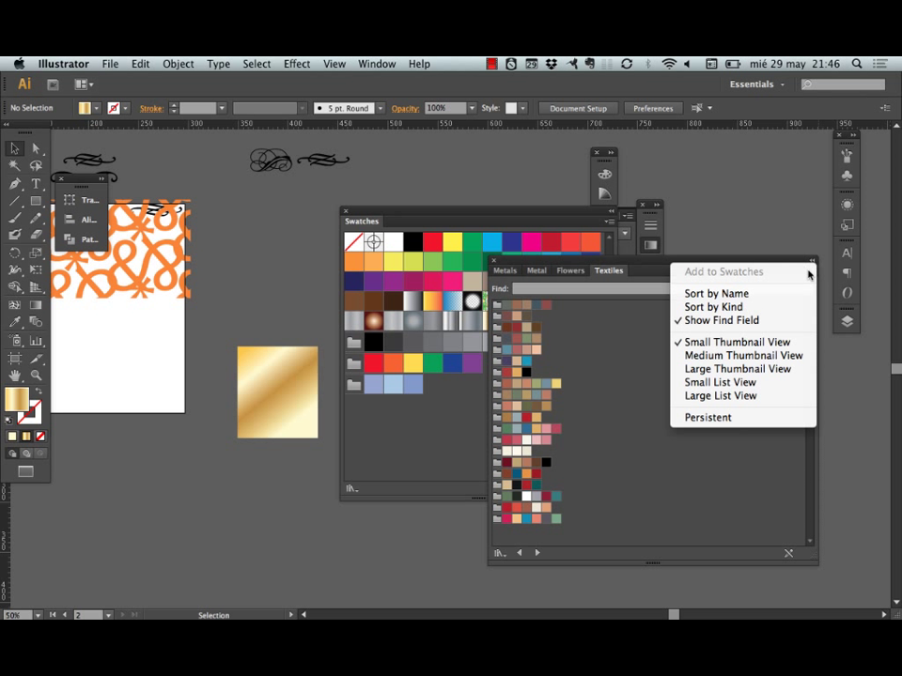
pyautogui.click(486, 199)
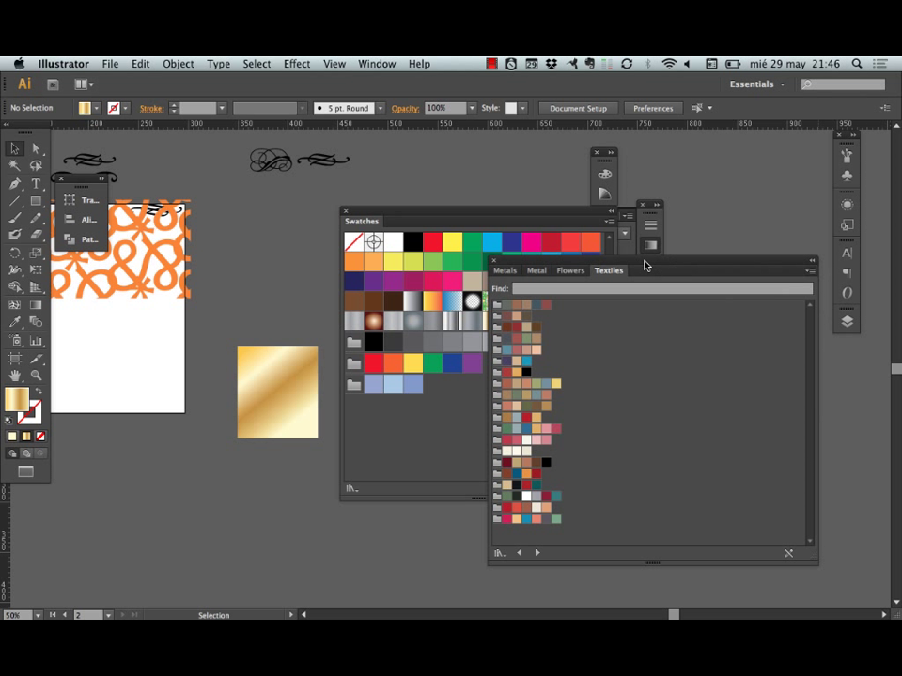
# Open the Basic Graphics_Lines swatch library from the Patterns set
pyautogui.click(608, 222)
pyautogui.moveTo(710, 507)
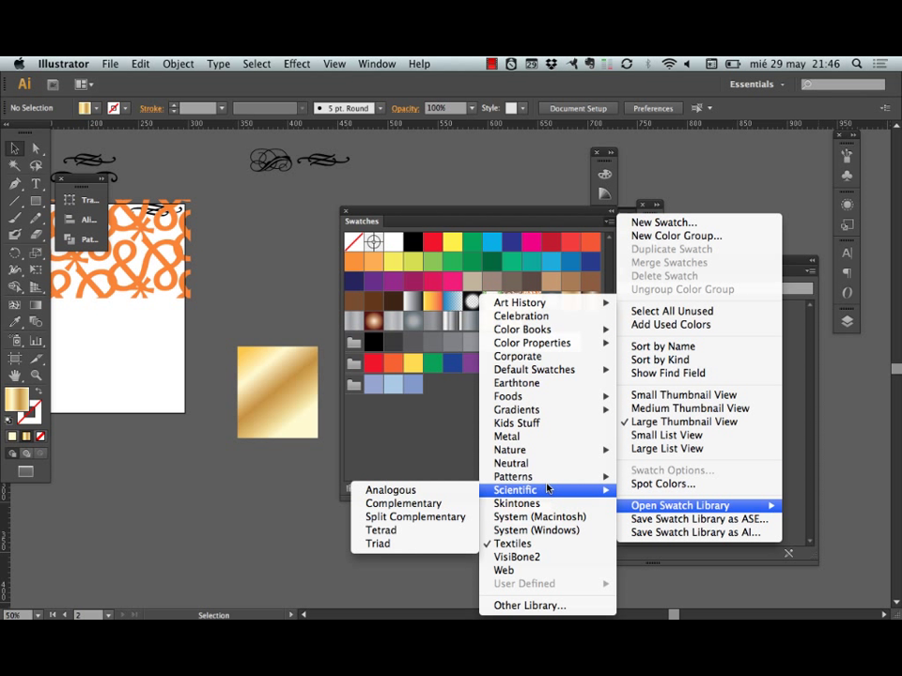
pyautogui.moveTo(545, 481)
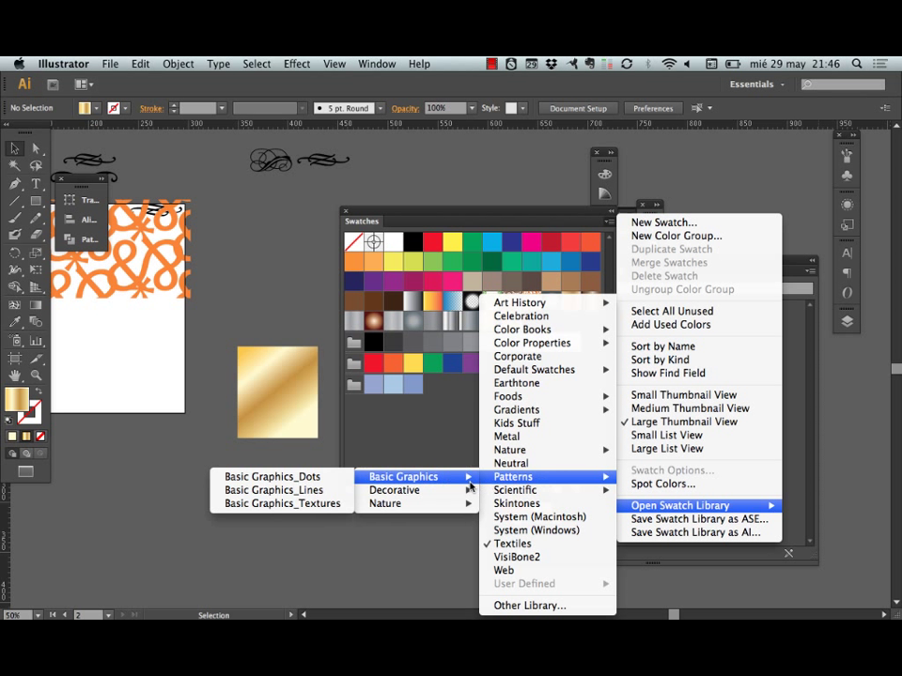
pyautogui.moveTo(470, 490)
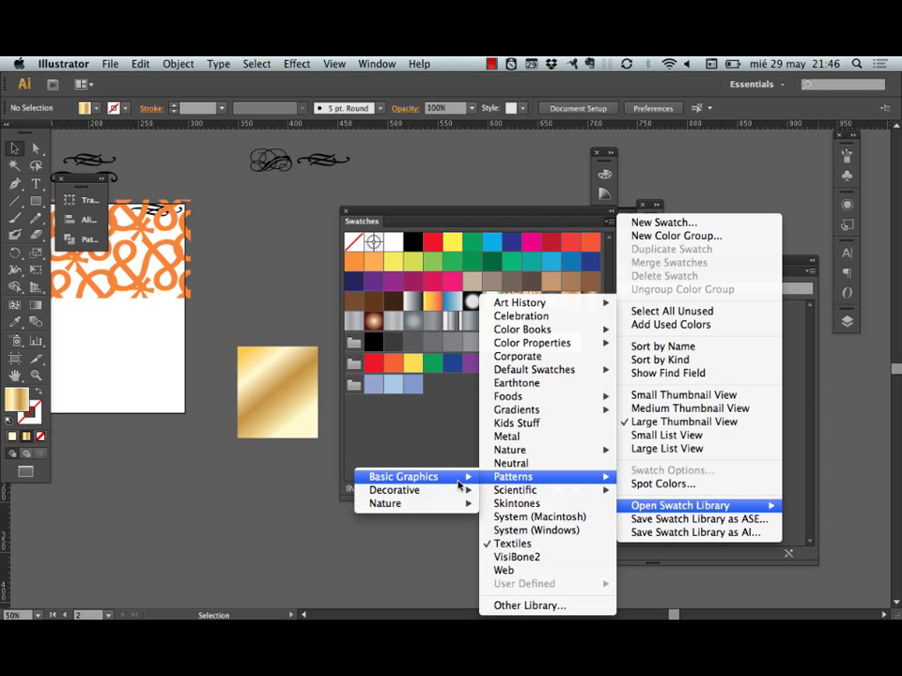
pyautogui.click(328, 489)
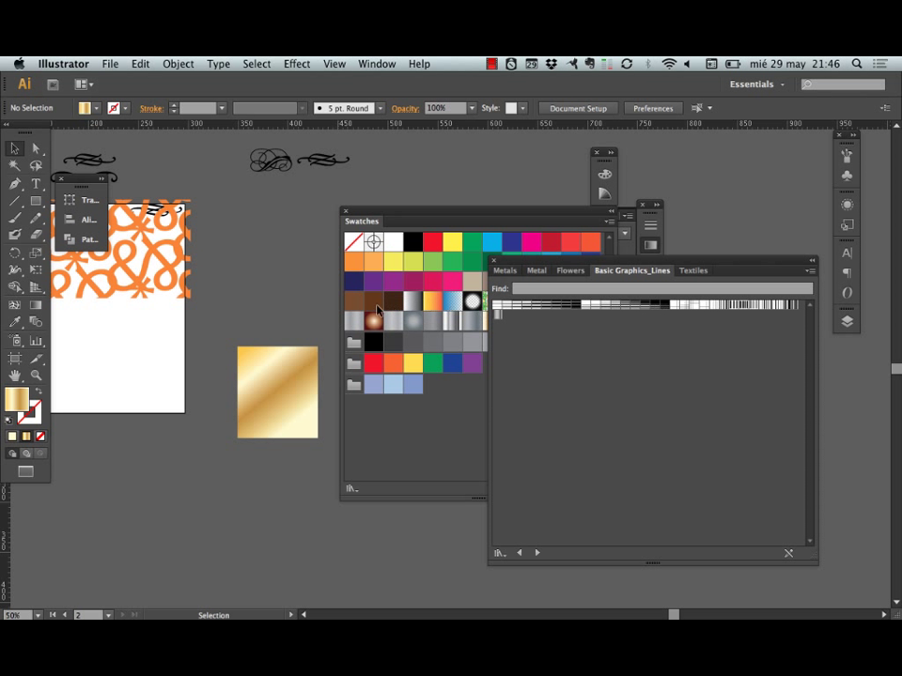
# Try several horizontal line and grid patterns from Basic Graphics_Lines on the gold rectangle, finishing with a wide-spaced grid
pyautogui.click(267, 386)
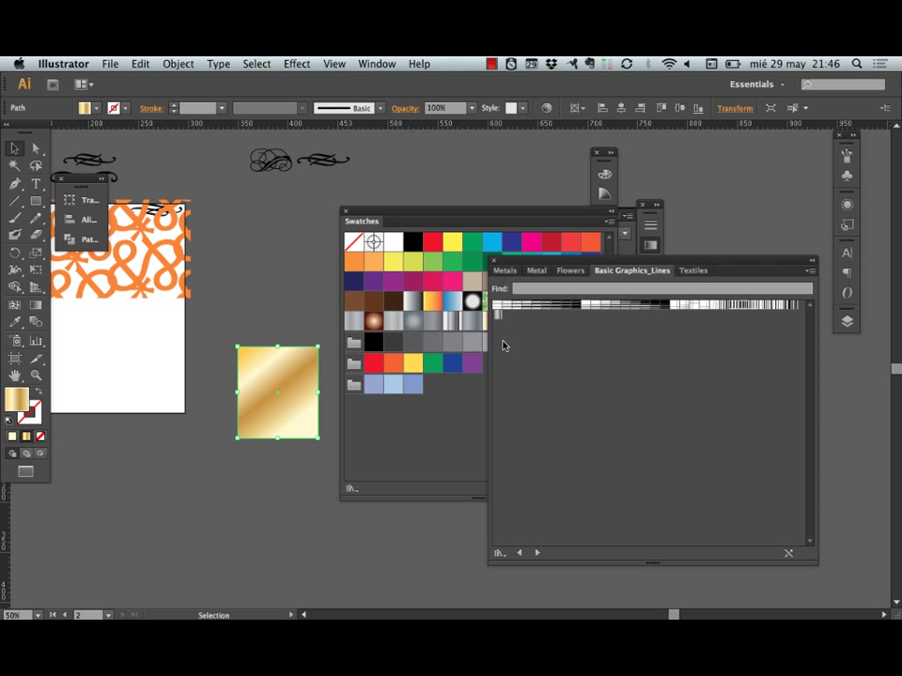
pyautogui.click(588, 308)
pyautogui.click(602, 309)
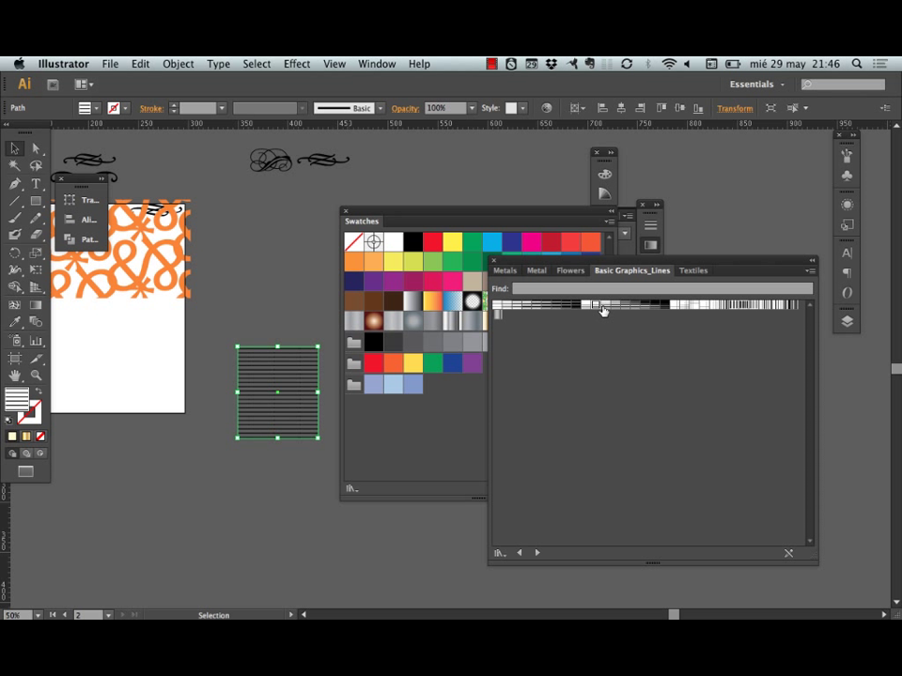
pyautogui.click(643, 306)
pyautogui.click(687, 304)
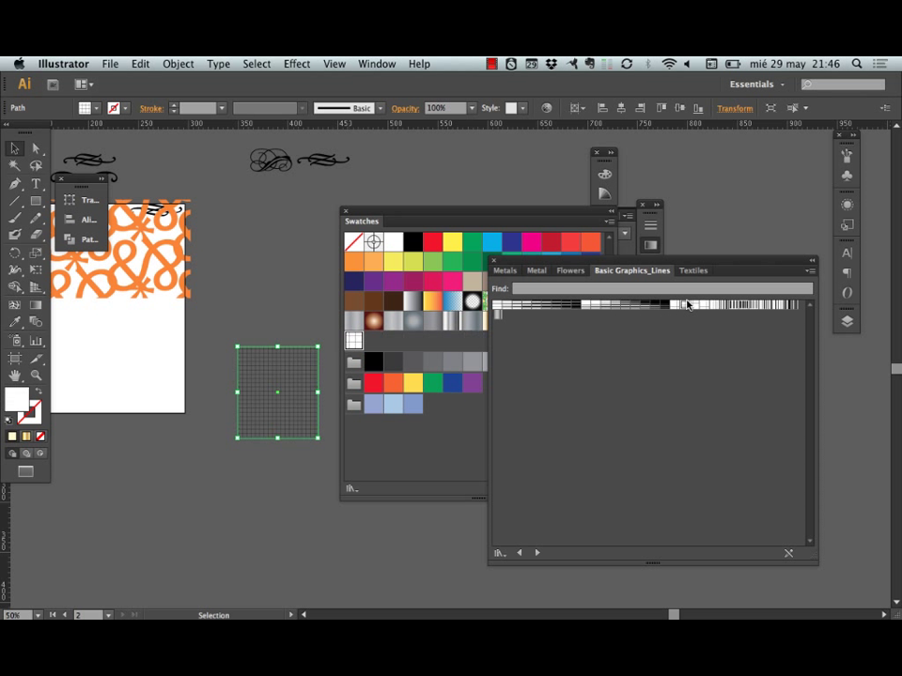
pyautogui.click(704, 308)
# Enlarge the grid-filled rectangle to roughly twice its size and place it over the second artboard's lower right corner
pyautogui.moveTo(238, 437); pyautogui.dragTo(100, 534)
pyautogui.press('space')
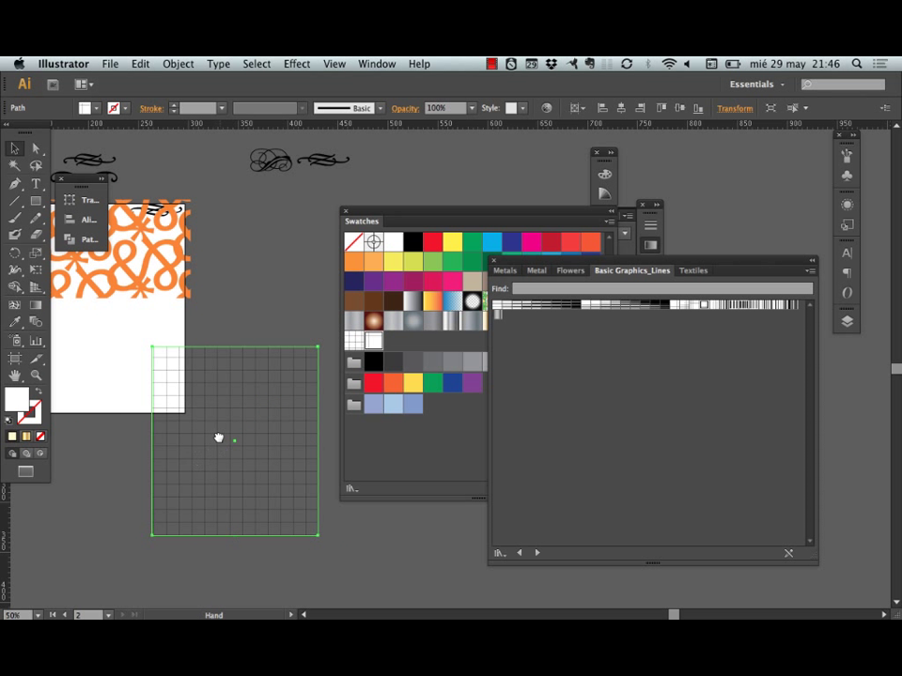
pyautogui.moveTo(217, 437); pyautogui.dragTo(447, 464)
pyautogui.moveTo(421, 531); pyautogui.dragTo(233, 446)
pyautogui.press('space')
pyautogui.moveTo(292, 388); pyautogui.dragTo(217, 454)
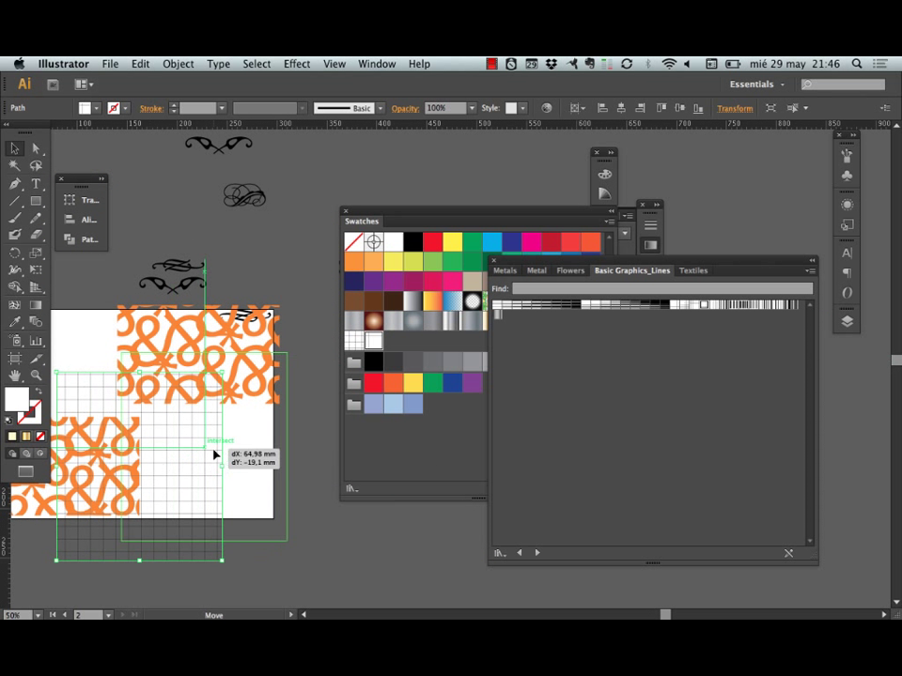
# Fill the enlarged rectangle with a bold vertical stripe pattern from Basic Graphics_Lines and add that pattern to the document swatches
pyautogui.click(720, 306)
pyautogui.click(742, 305)
pyautogui.click(810, 270)
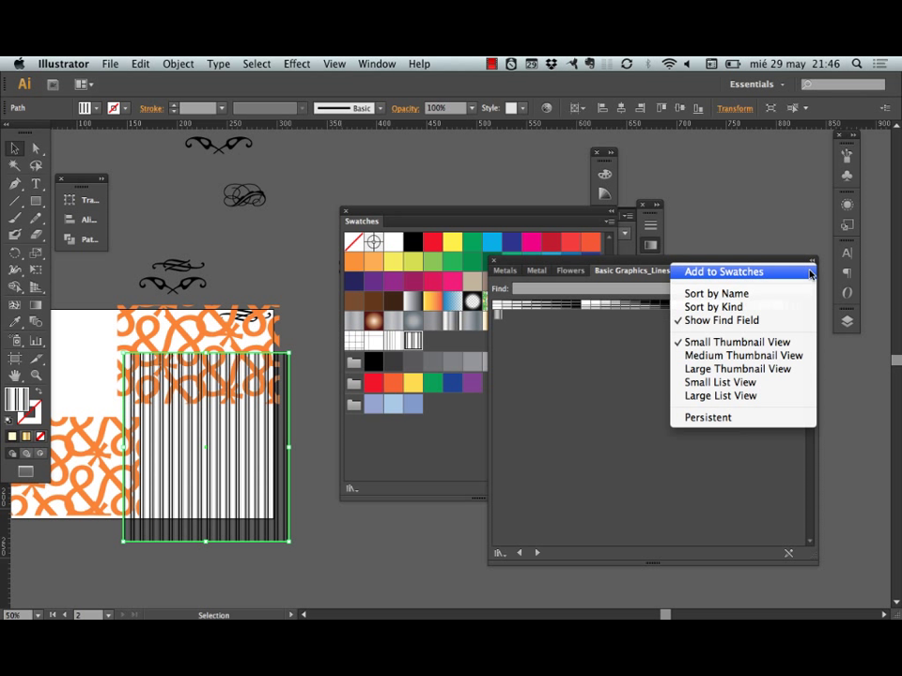
pyautogui.click(742, 272)
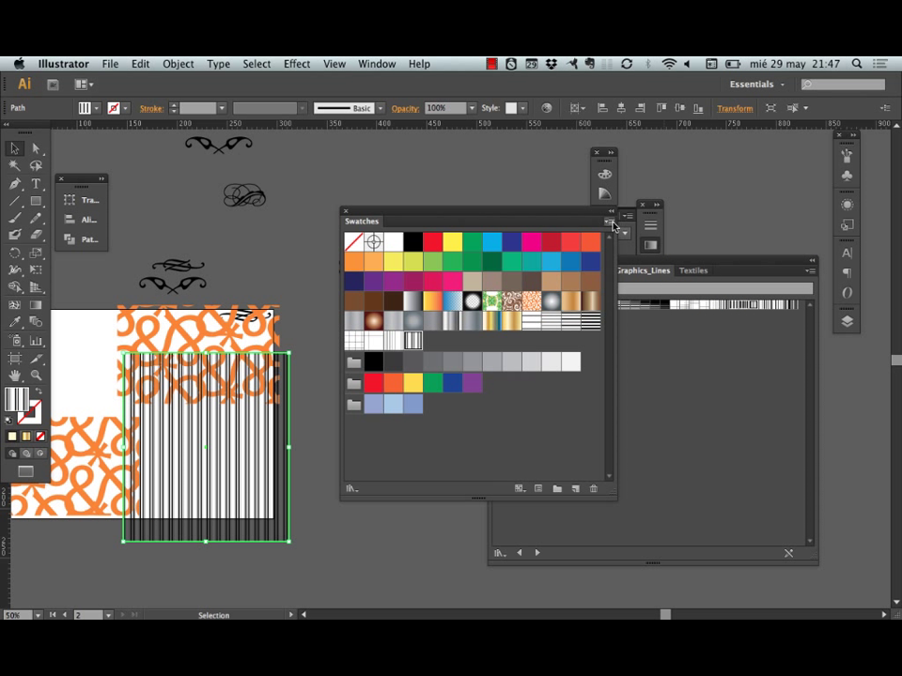
# Move the library panel clear of the Swatches panel and open the Basic Graphics_Dots pattern library
pyautogui.moveTo(737, 266); pyautogui.dragTo(819, 287)
pyautogui.click(616, 225)
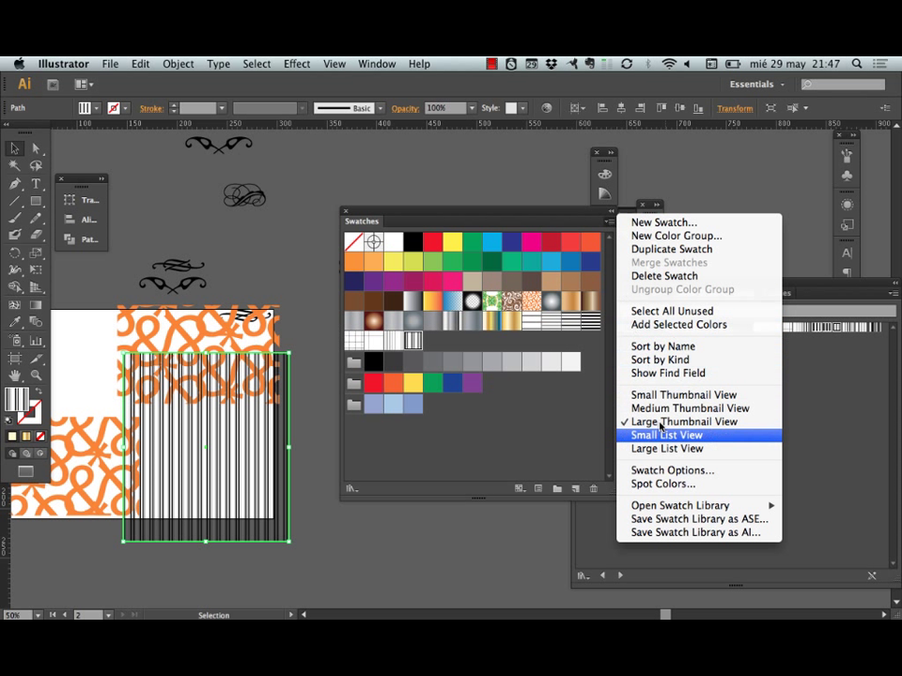
pyautogui.moveTo(648, 505)
pyautogui.moveTo(558, 478)
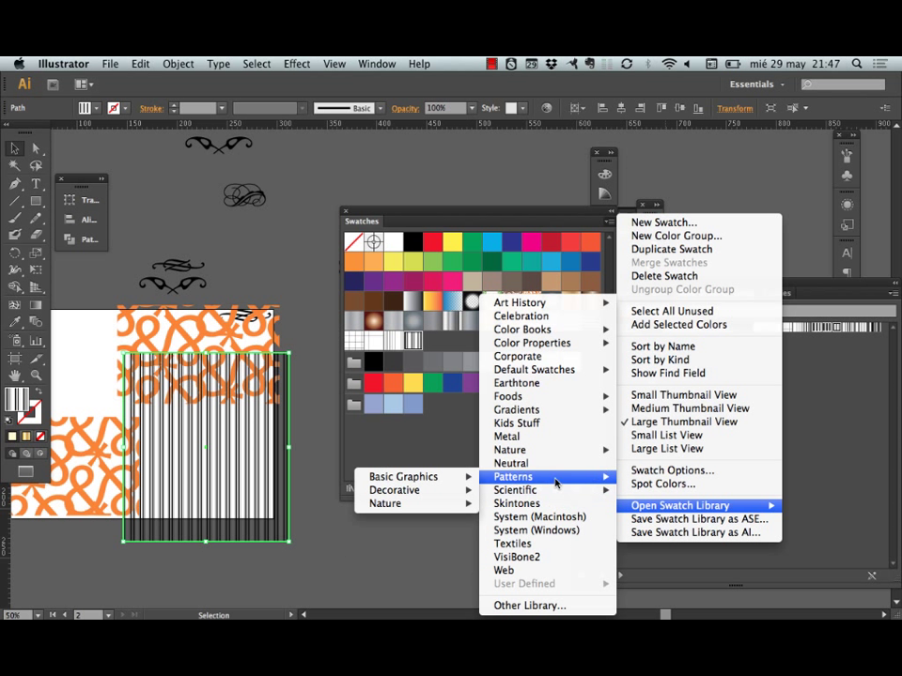
pyautogui.moveTo(448, 479)
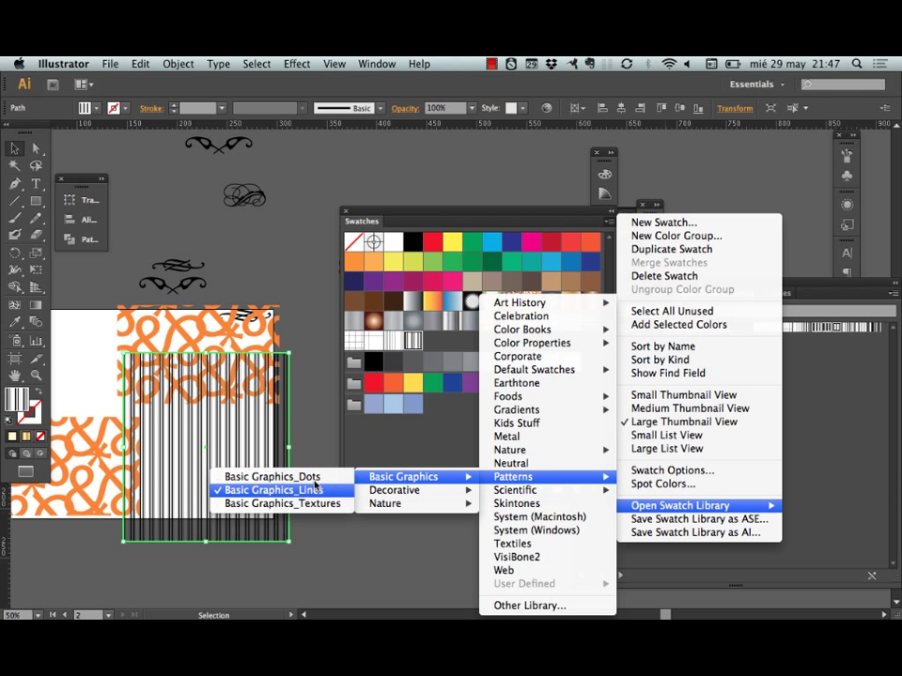
pyautogui.click(311, 478)
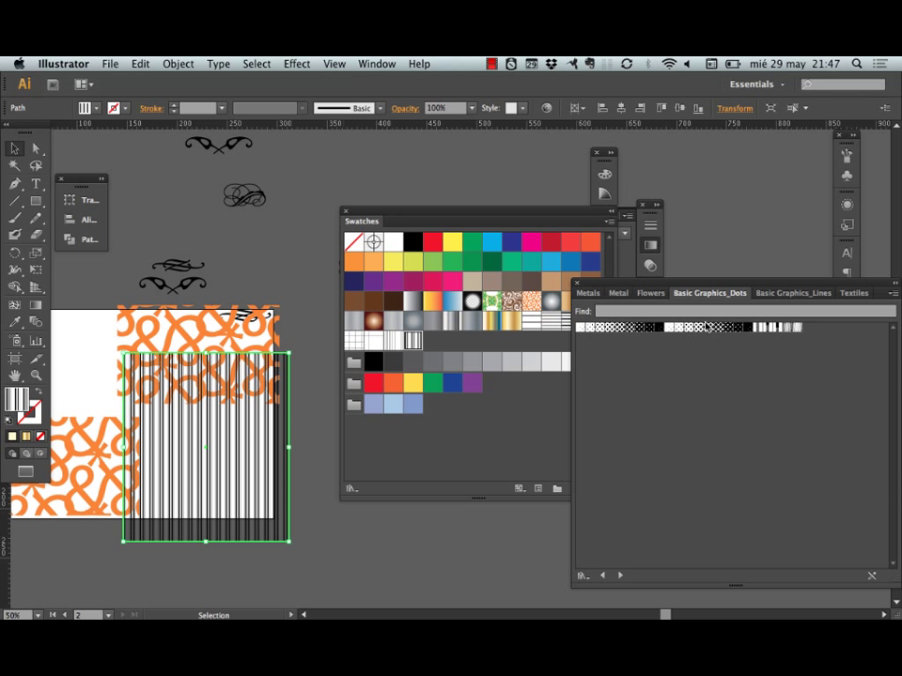
# Try several Basic Graphics_Dots patterns on the striped rectangle, finishing with small white dots on black
pyautogui.click(718, 327)
pyautogui.click(747, 326)
pyautogui.click(770, 328)
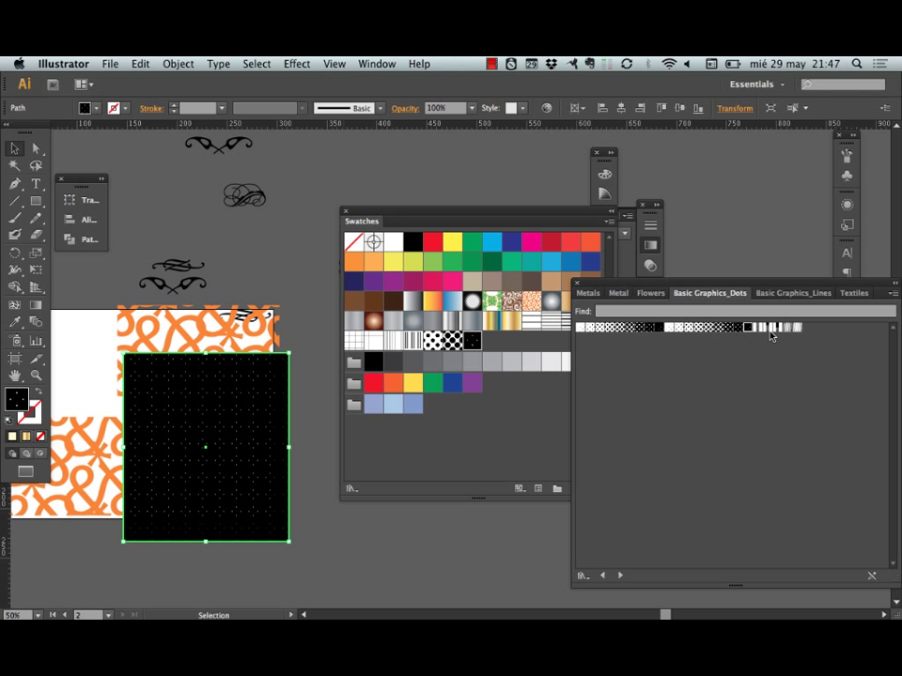
pyautogui.click(780, 328)
pyautogui.click(798, 327)
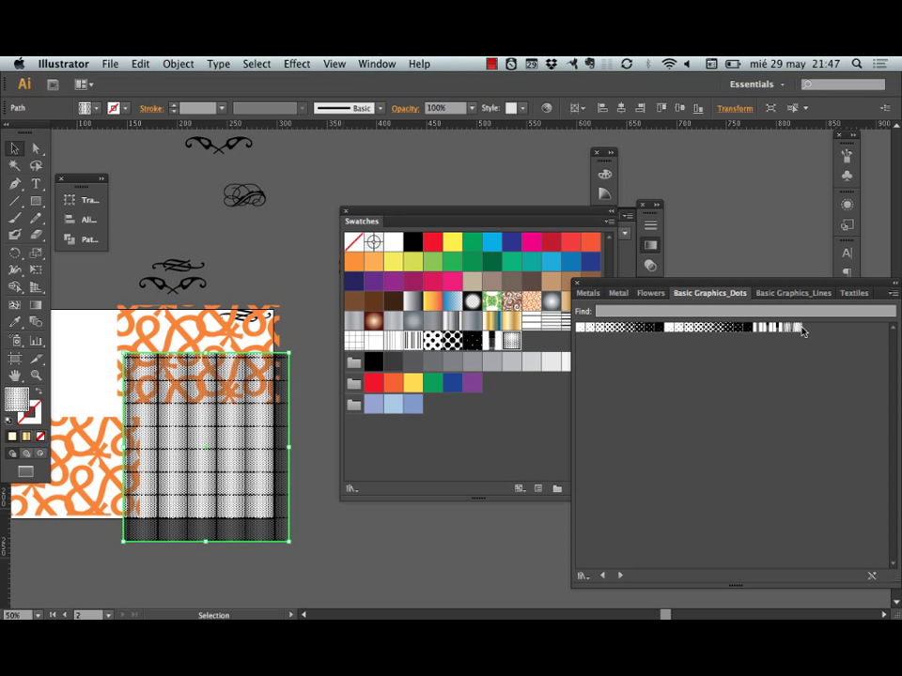
pyautogui.click(649, 327)
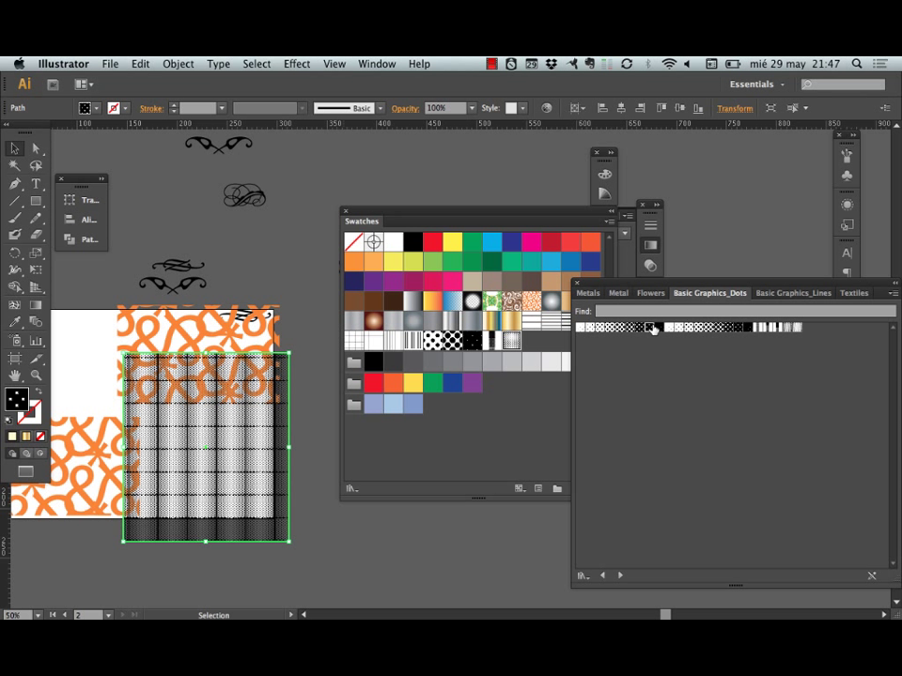
# Open the Basic Graphics_Textures pattern library
pyautogui.click(612, 225)
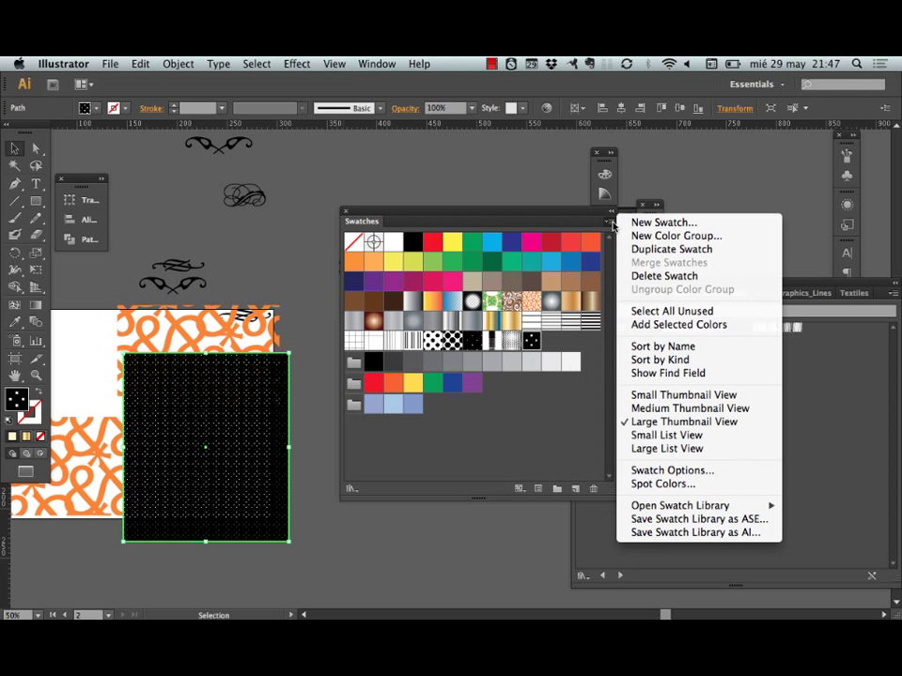
pyautogui.moveTo(673, 505)
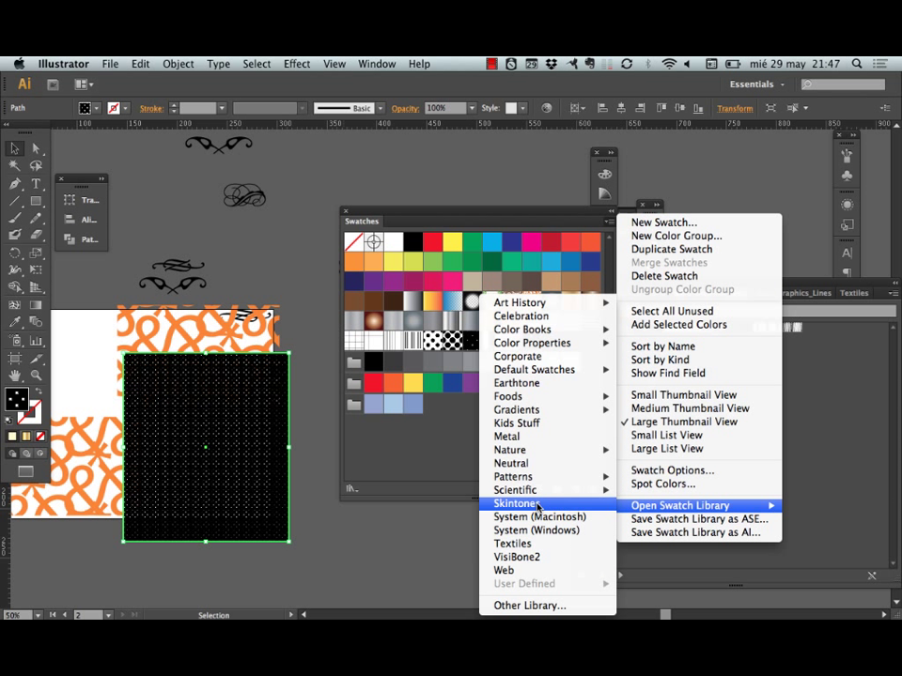
pyautogui.moveTo(537, 492)
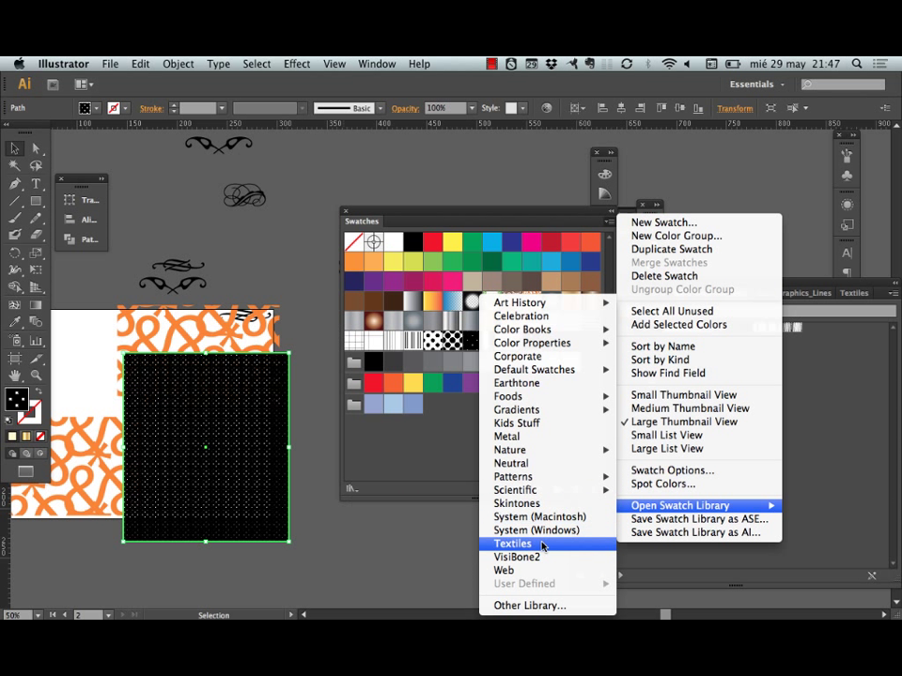
pyautogui.moveTo(424, 480)
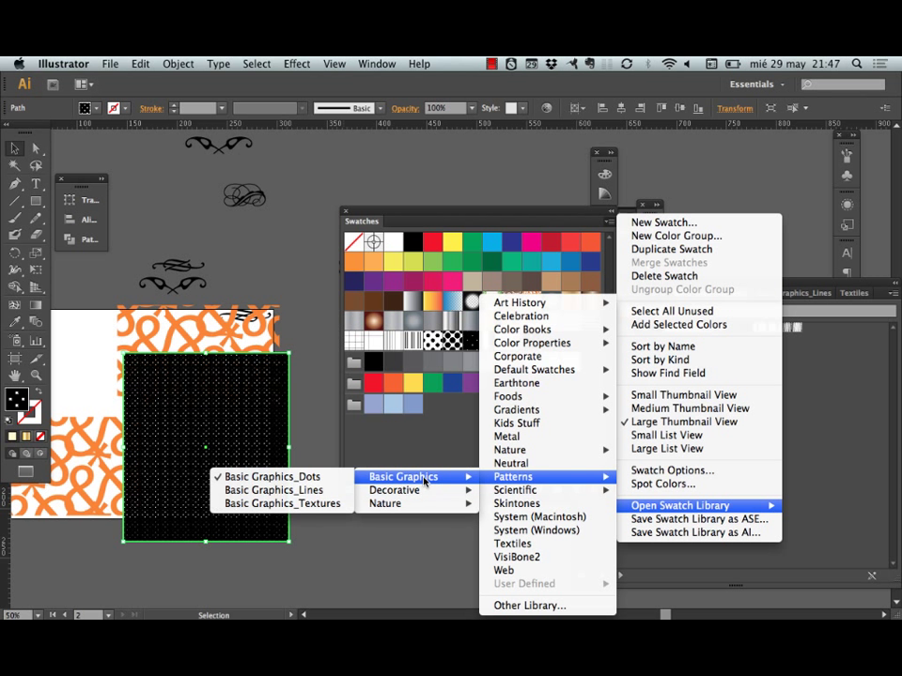
pyautogui.click(320, 504)
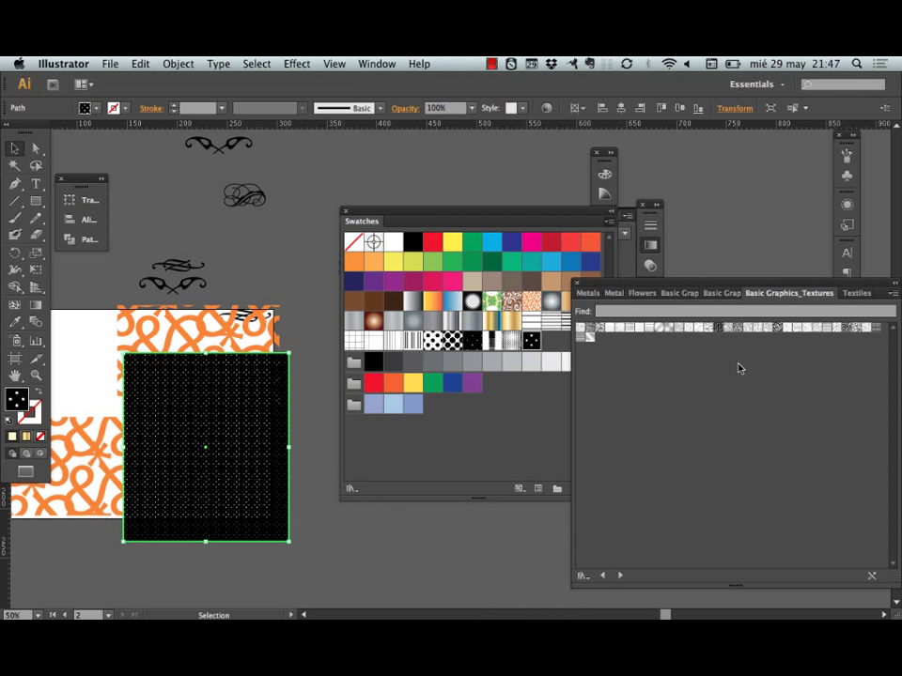
# Try a range of Basic Graphics_Textures patterns on the black dotted rectangle, finishing with Hatching Double
pyautogui.click(668, 329)
pyautogui.click(667, 326)
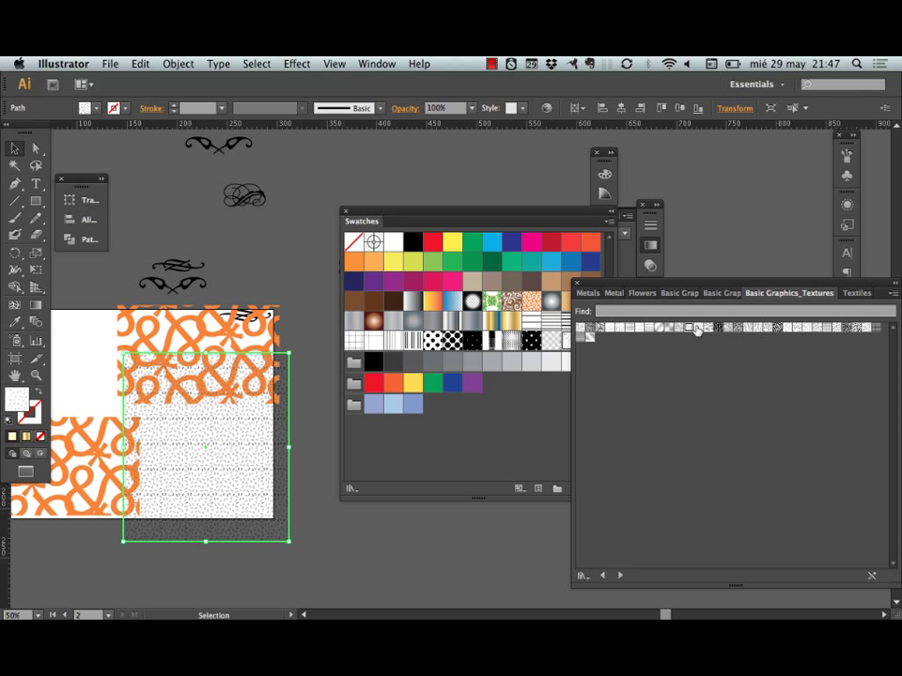
pyautogui.click(705, 328)
pyautogui.click(699, 328)
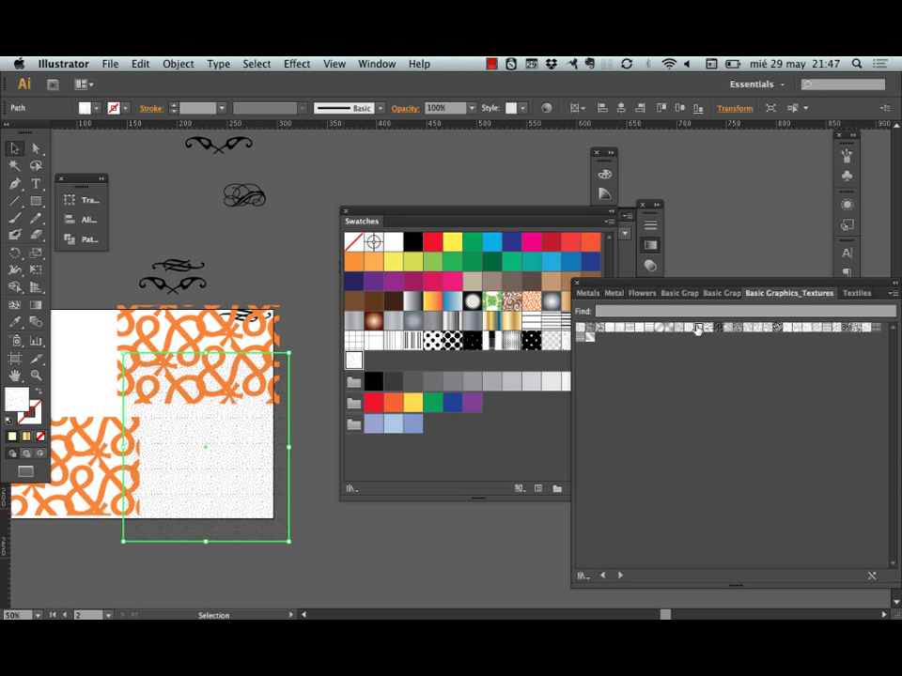
pyautogui.click(692, 329)
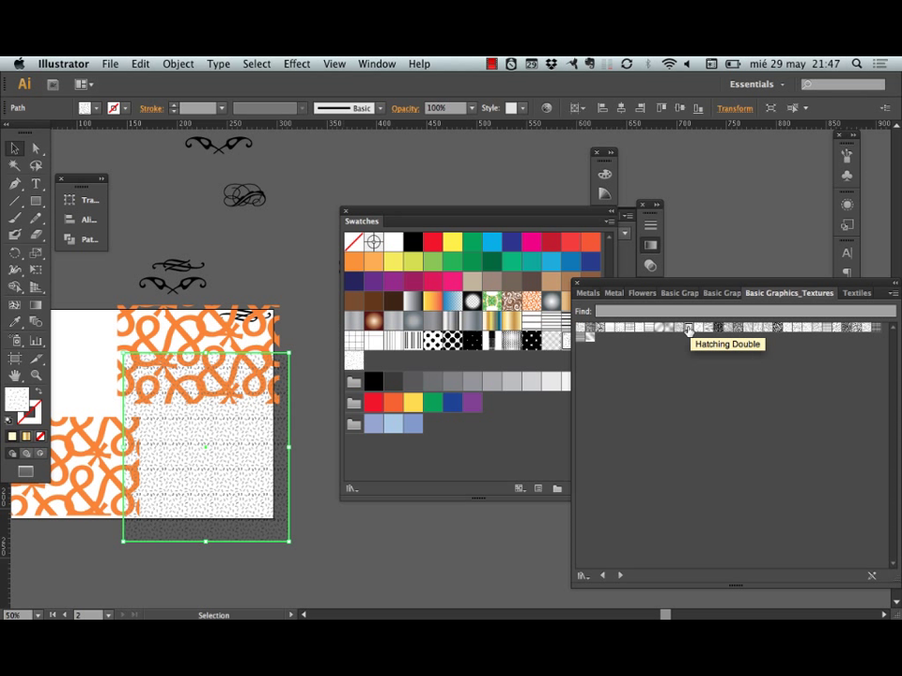
pyautogui.click(588, 328)
pyautogui.click(579, 327)
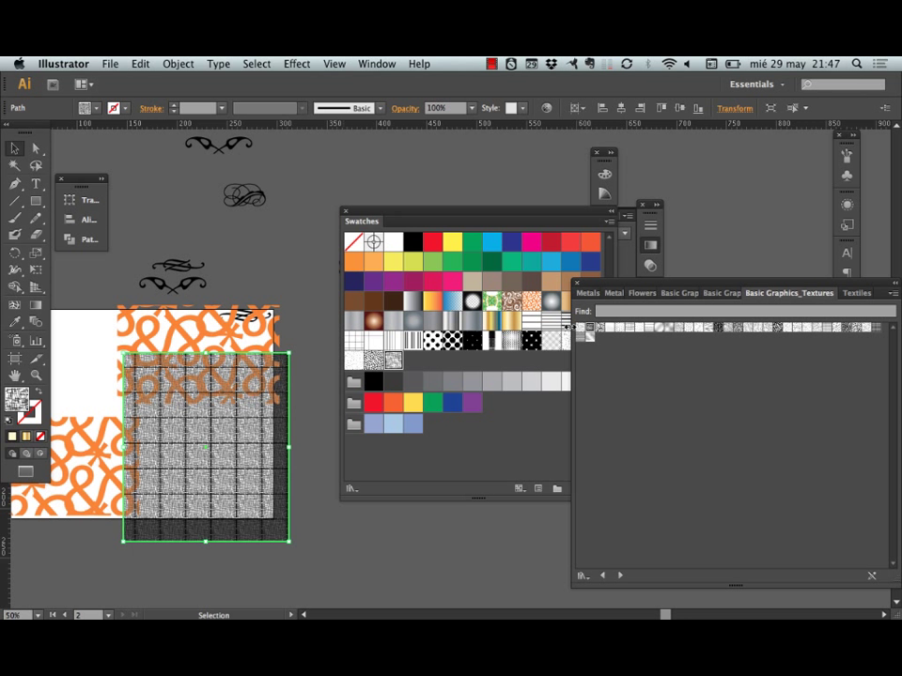
pyautogui.click(826, 328)
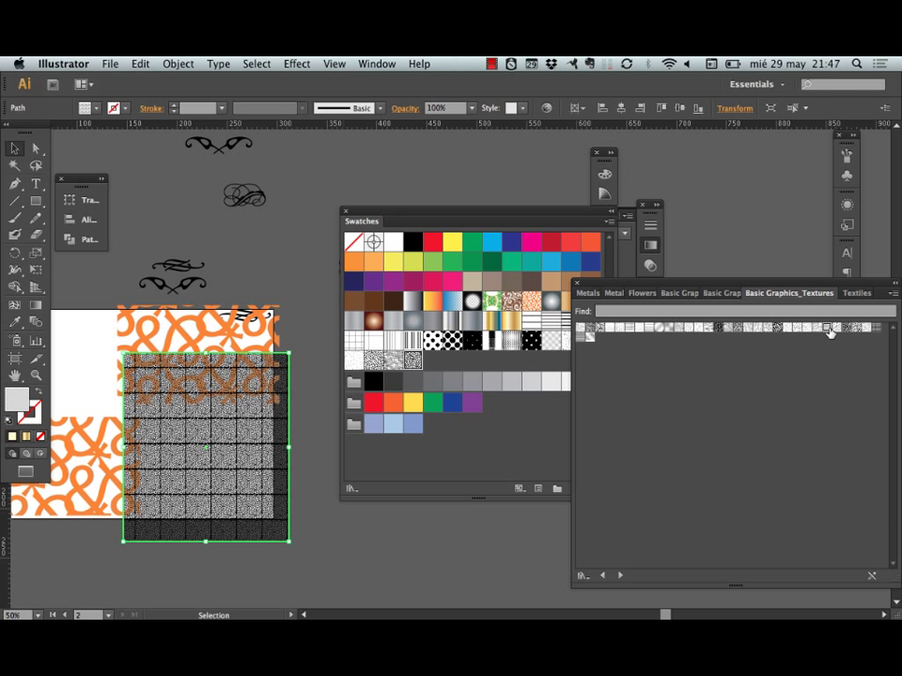
pyautogui.click(758, 328)
pyautogui.click(765, 328)
pyautogui.click(757, 328)
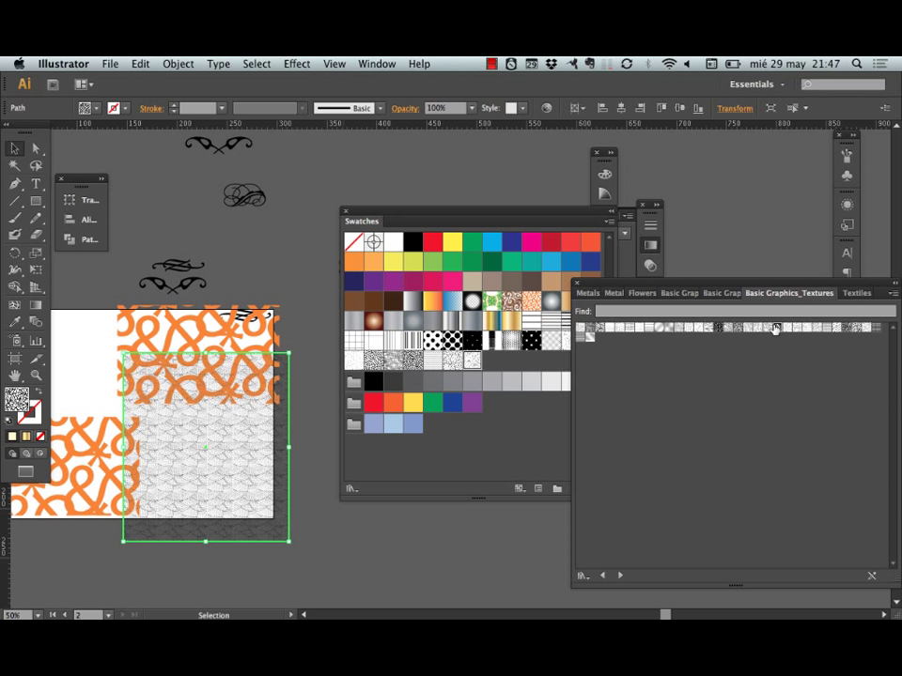
pyautogui.click(749, 328)
pyautogui.click(736, 328)
pyautogui.click(717, 327)
pyautogui.click(696, 328)
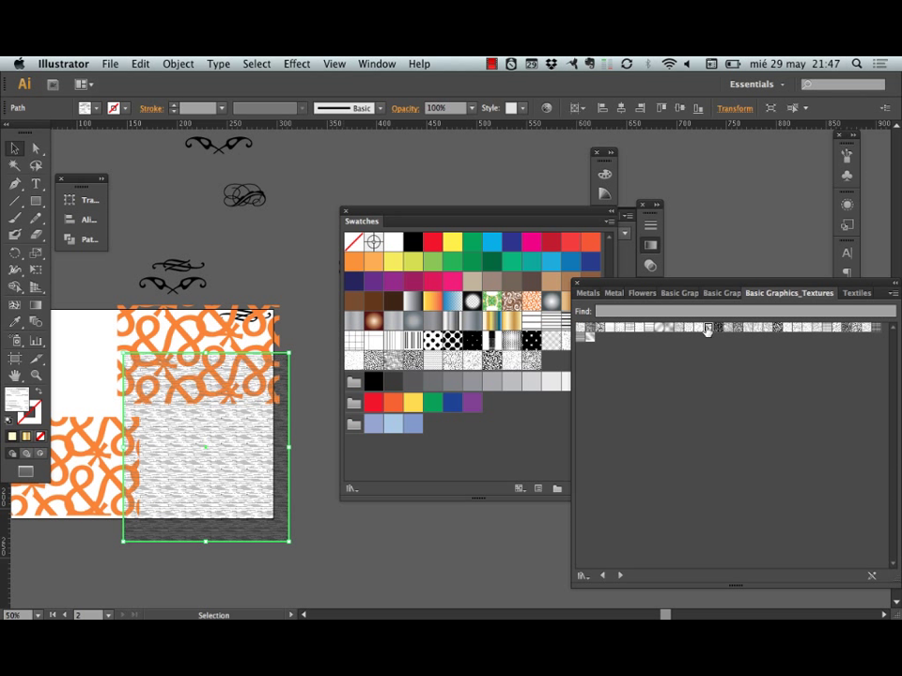
pyautogui.click(691, 328)
pyautogui.click(690, 328)
pyautogui.click(685, 329)
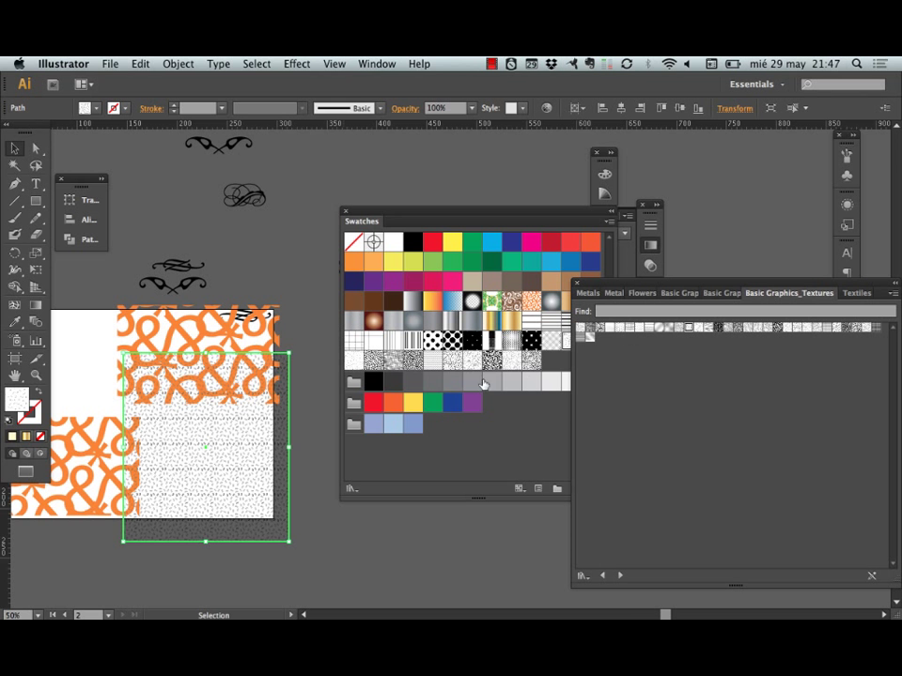
# Fill the rectangle with the evenly spaced small circles texture from Basic Graphics_Textures
pyautogui.keyDown('super'); pyautogui.click(175, 483); pyautogui.keyUp('super')
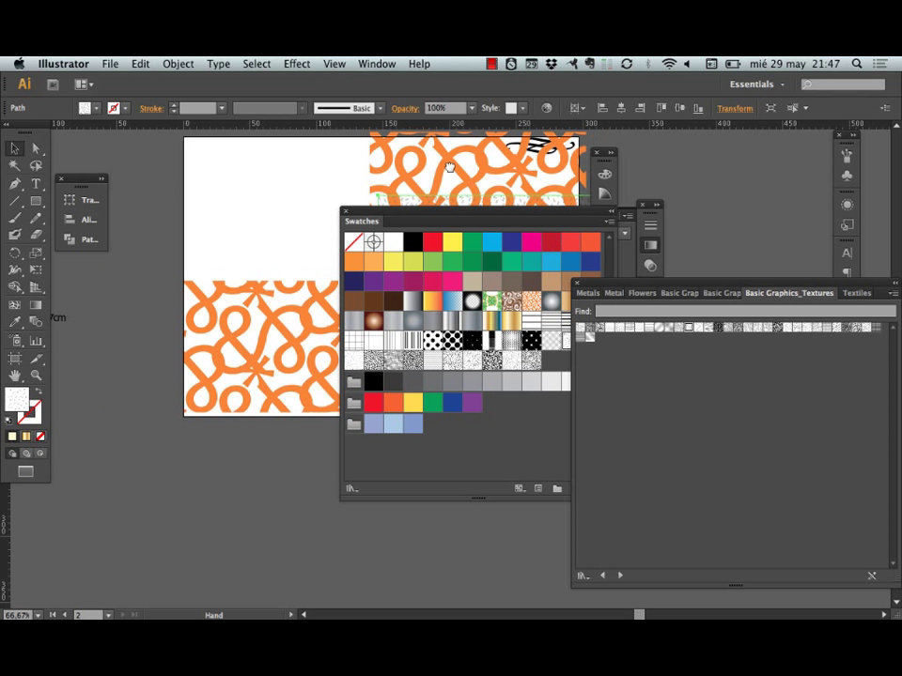
pyautogui.moveTo(450, 167); pyautogui.dragTo(351, 177)
pyautogui.moveTo(295, 225); pyautogui.dragTo(215, 229)
pyautogui.keyDown('super'); pyautogui.click(220, 266); pyautogui.keyUp('super')
pyautogui.moveTo(179, 501); pyautogui.dragTo(2, 478)
pyautogui.keyDown('super'); pyautogui.click(301, 333); pyautogui.keyUp('super')
pyautogui.moveTo(225, 364); pyautogui.dragTo(42, 317)
pyautogui.click(642, 329)
pyautogui.click(632, 329)
pyautogui.click(630, 329)
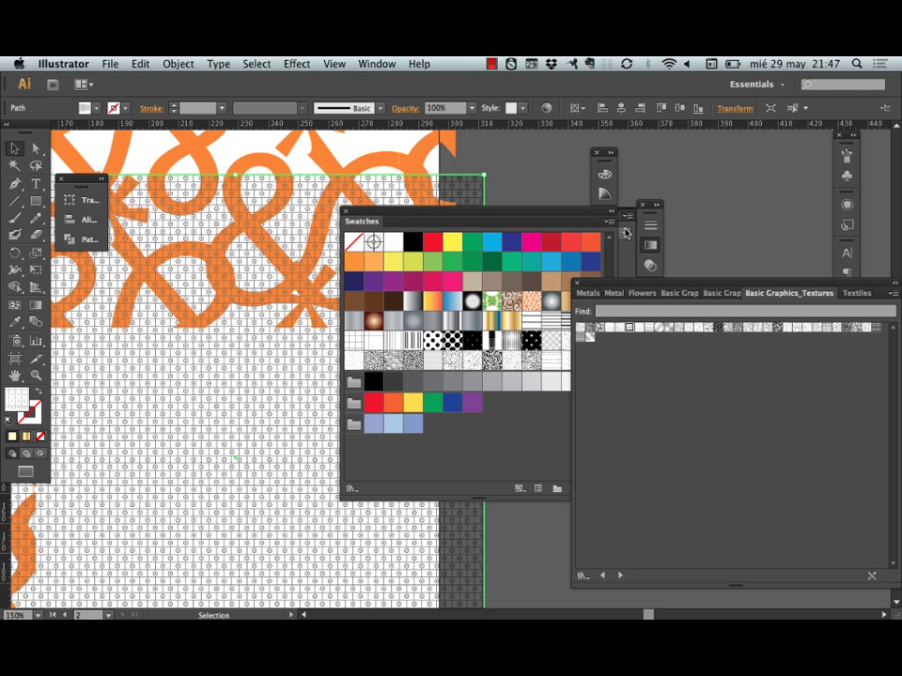
# Open the Decorative Legacy pattern library
pyautogui.click(609, 222)
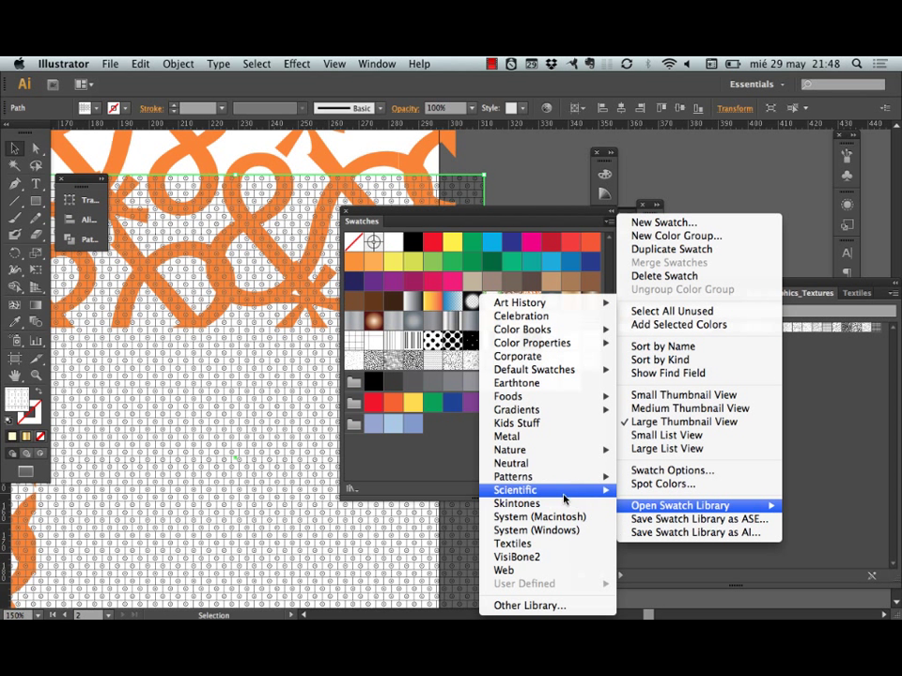
pyautogui.moveTo(559, 477)
pyautogui.moveTo(468, 494)
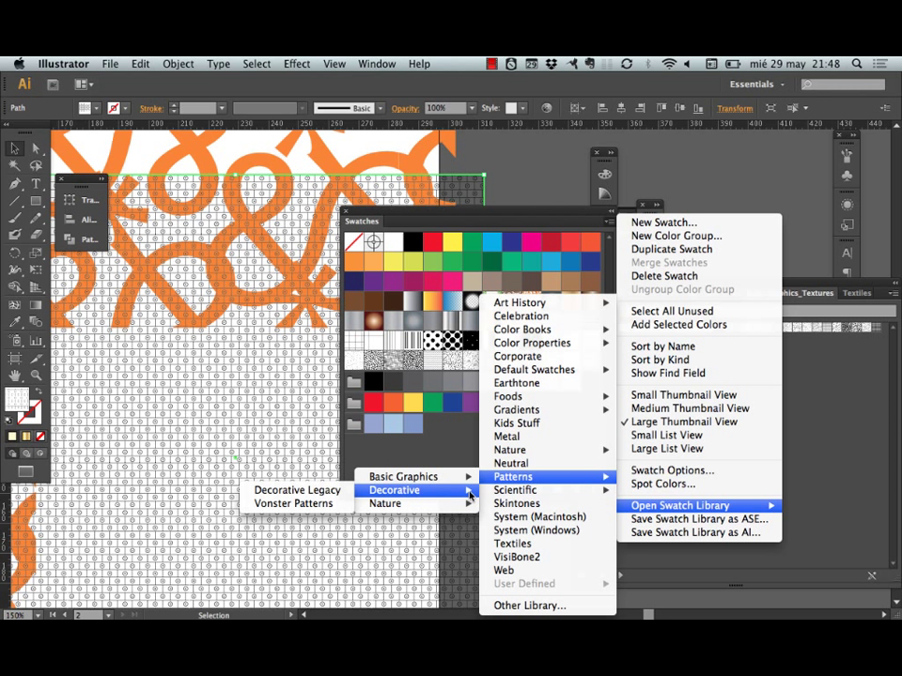
pyautogui.click(297, 490)
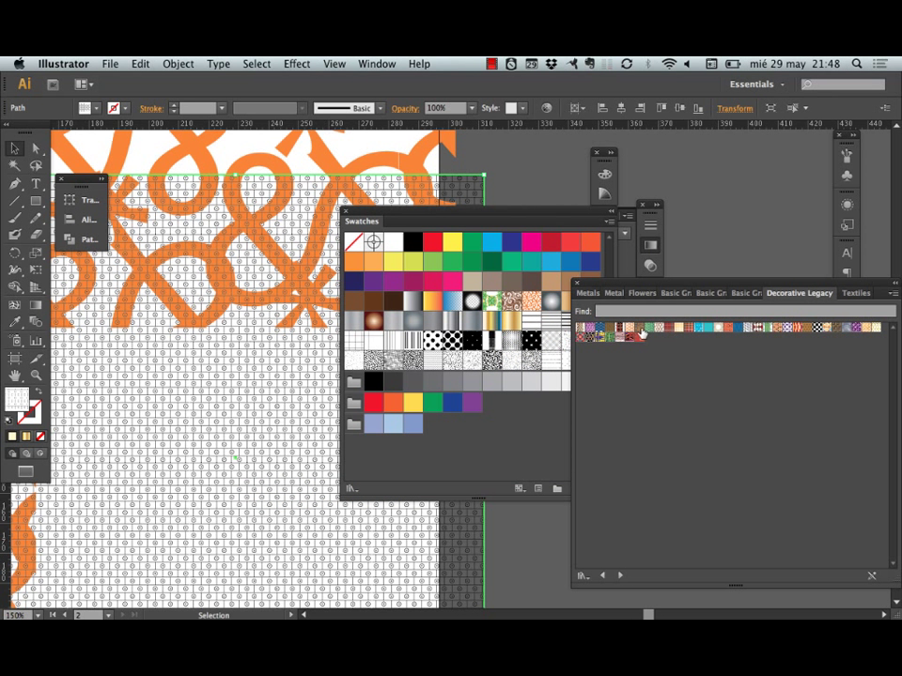
# Try a range of Decorative Legacy patterns on the rectangle, starting with brown basket weave and finishing with interlocking blue and yellow fish
pyautogui.click(664, 328)
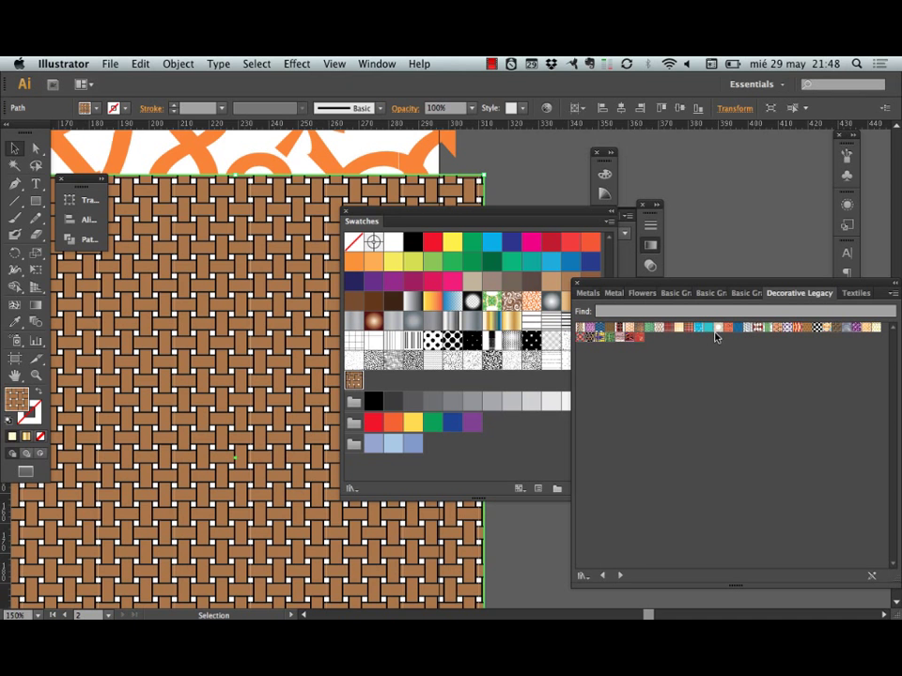
pyautogui.click(717, 328)
pyautogui.click(761, 328)
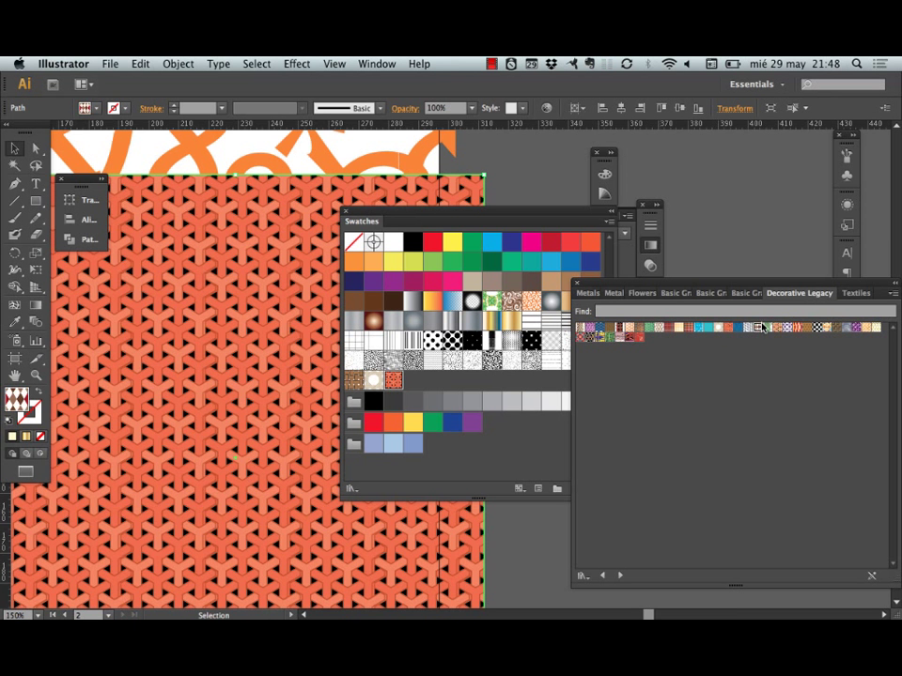
pyautogui.click(772, 328)
pyautogui.click(792, 328)
pyautogui.click(813, 328)
pyautogui.click(824, 328)
pyautogui.click(853, 327)
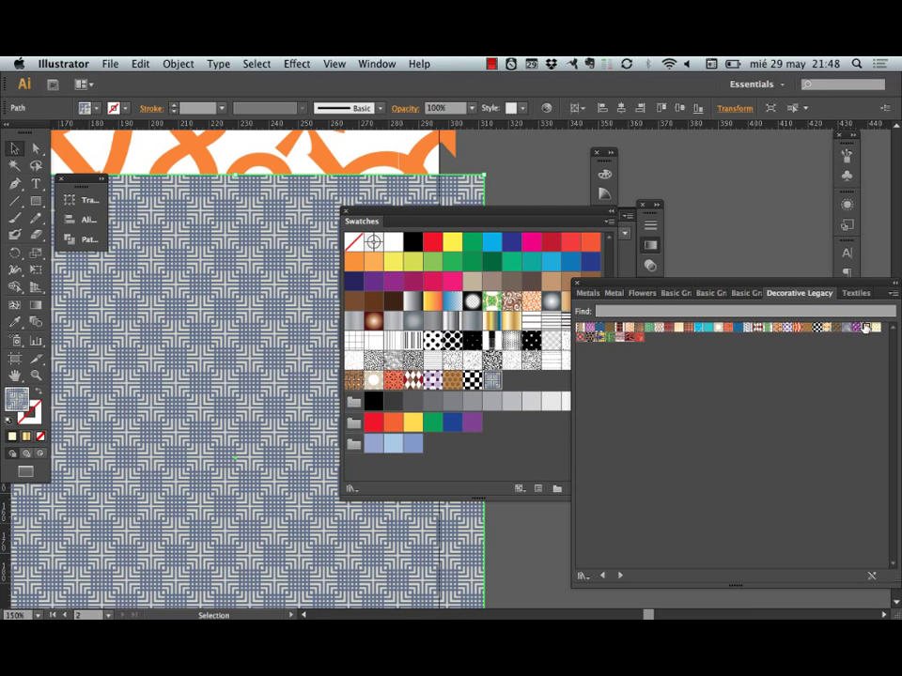
pyautogui.click(865, 328)
pyautogui.click(875, 328)
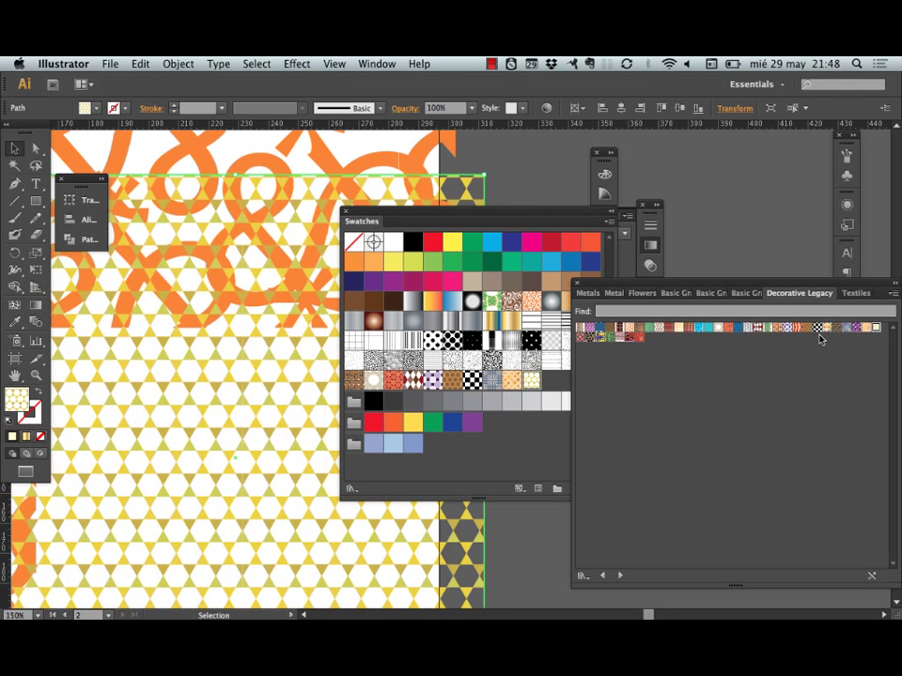
pyautogui.click(627, 336)
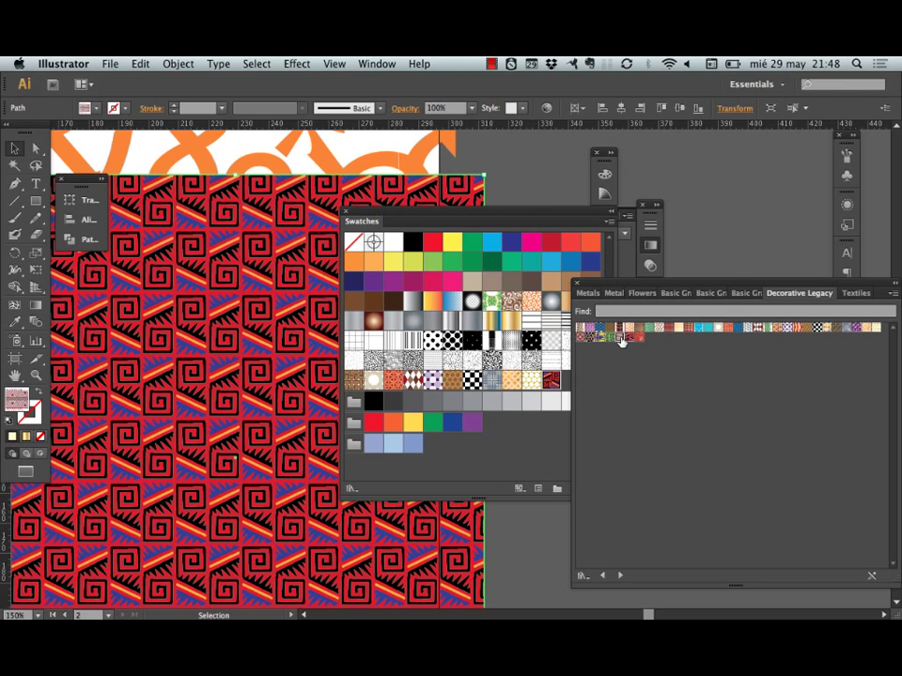
pyautogui.click(618, 336)
pyautogui.click(600, 338)
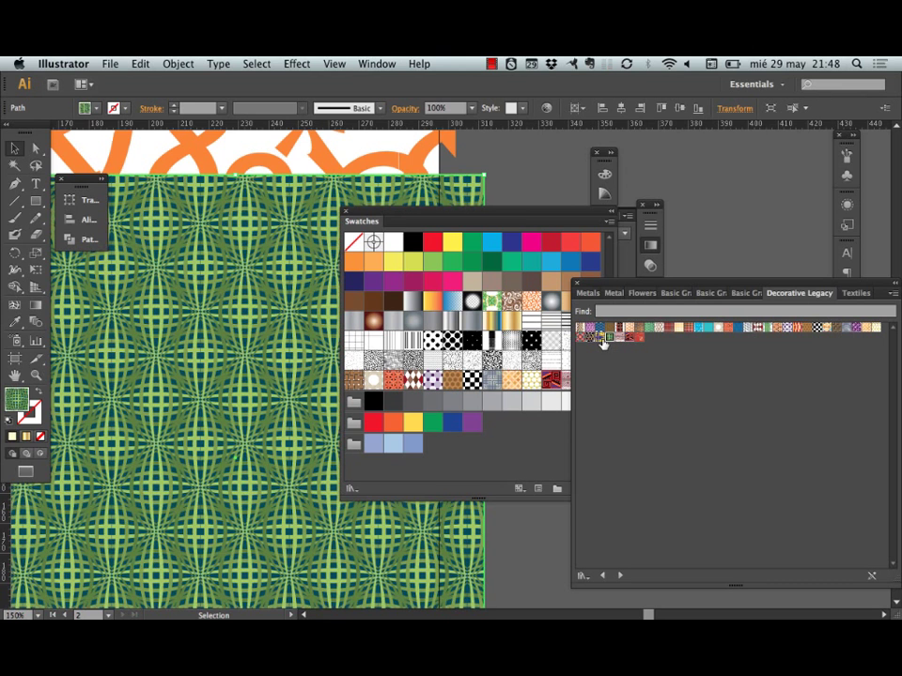
pyautogui.click(609, 337)
# Open the Vonster Patterns library
pyautogui.click(609, 221)
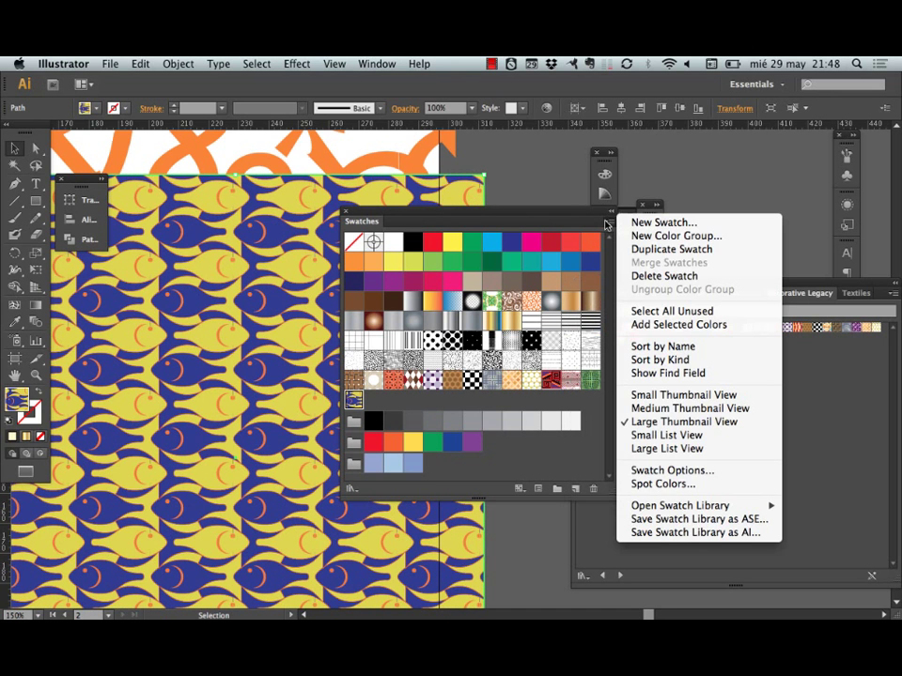
pyautogui.moveTo(709, 505)
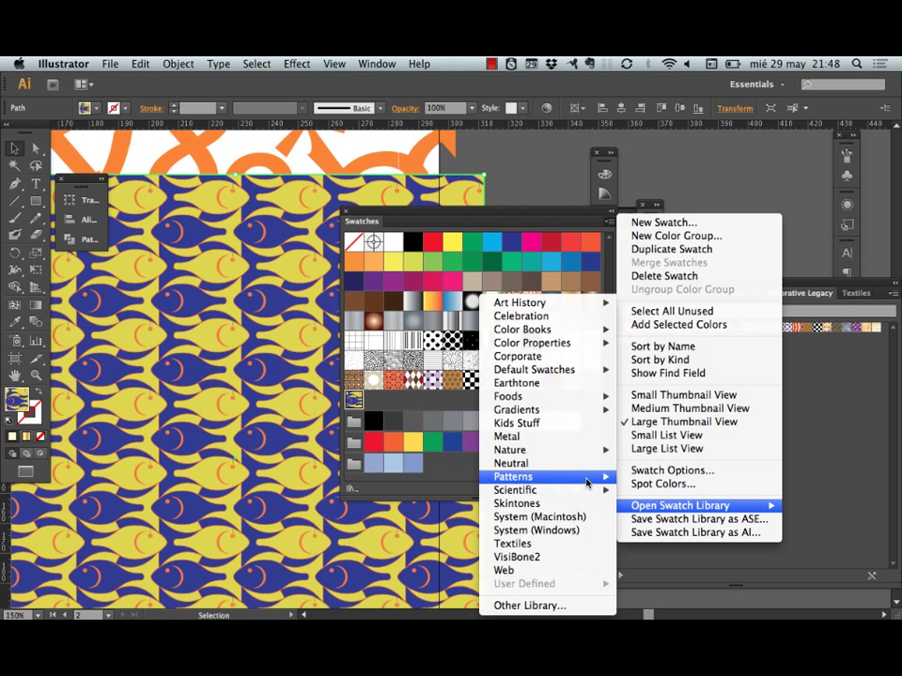
pyautogui.moveTo(492, 479)
pyautogui.moveTo(385, 490)
pyautogui.click(284, 503)
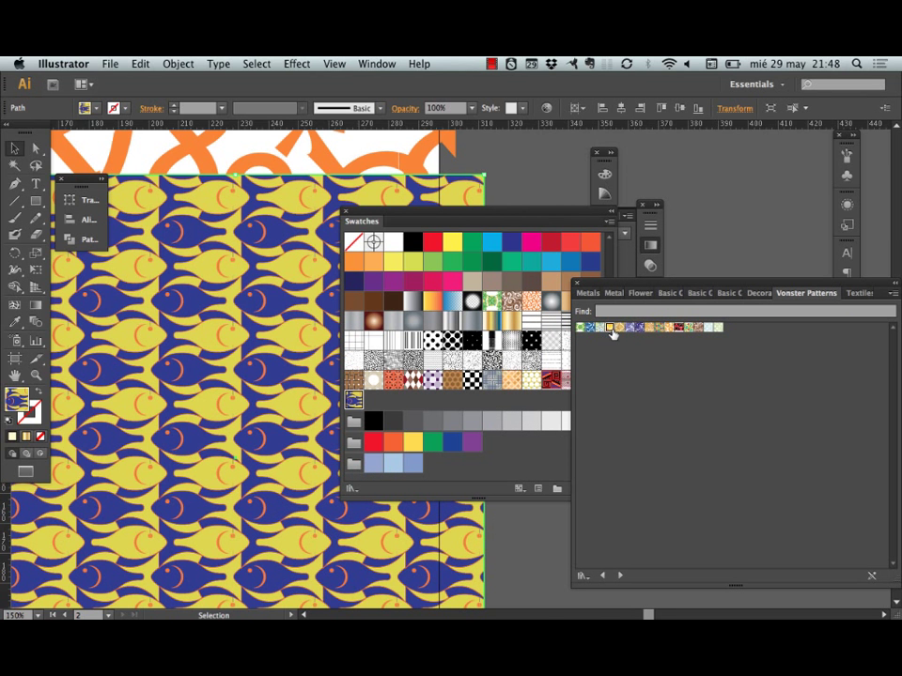
# Try several Vonster Patterns on the rectangle, including gold ornaments, purple leaves and colorful bursts, finishing with pale green spirals
pyautogui.click(622, 327)
pyautogui.click(638, 327)
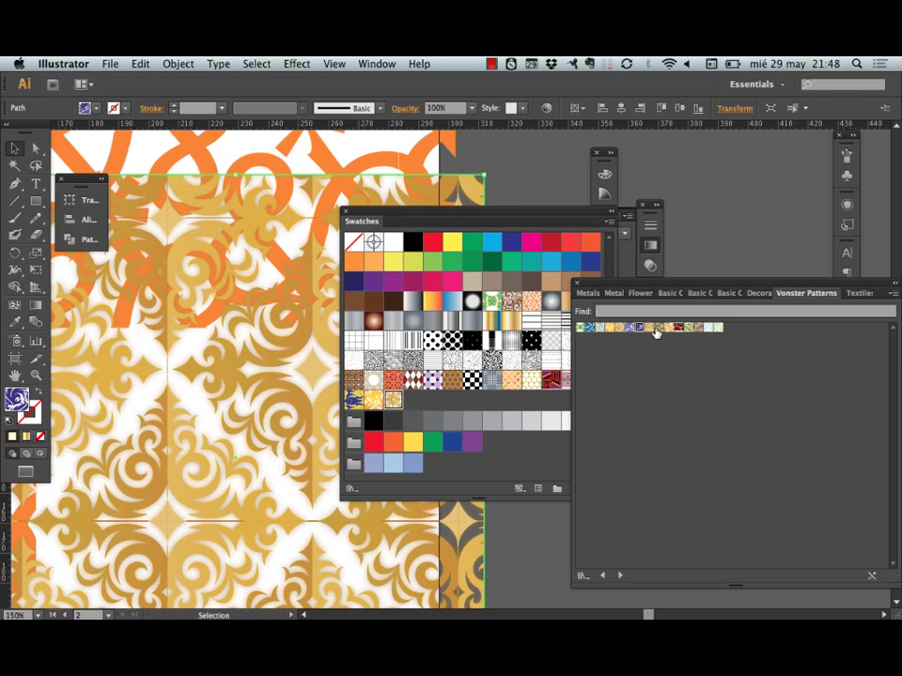
pyautogui.click(659, 327)
pyautogui.click(676, 328)
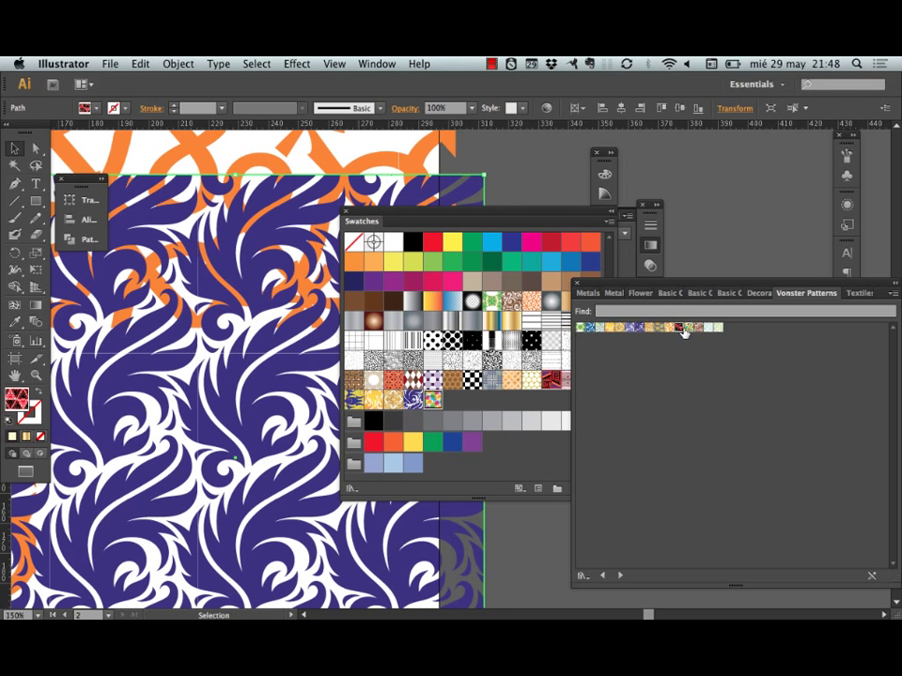
pyautogui.click(690, 328)
pyautogui.click(708, 327)
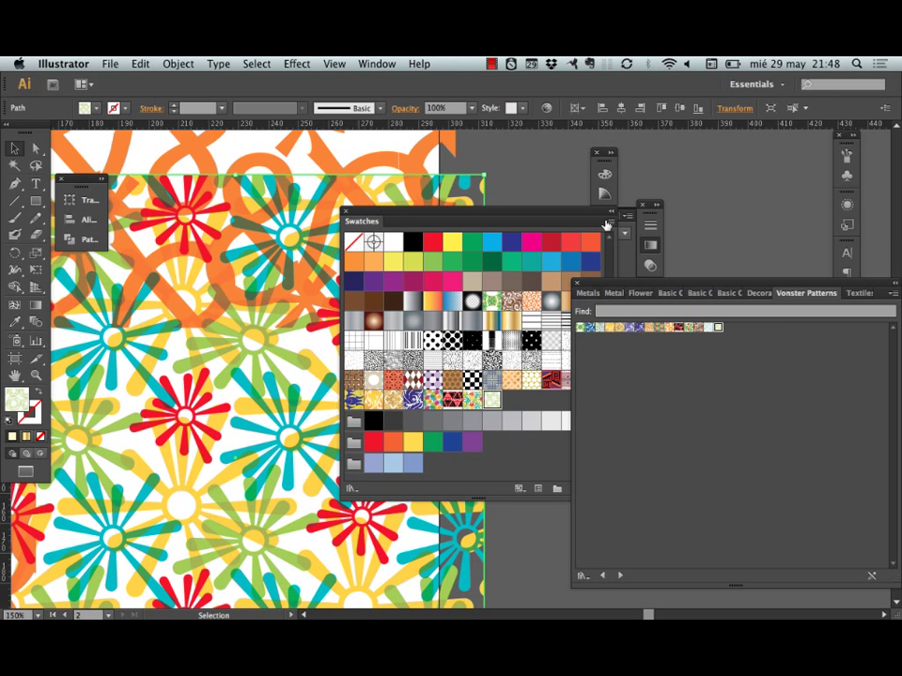
pyautogui.click(718, 327)
pyautogui.click(609, 223)
pyautogui.click(608, 221)
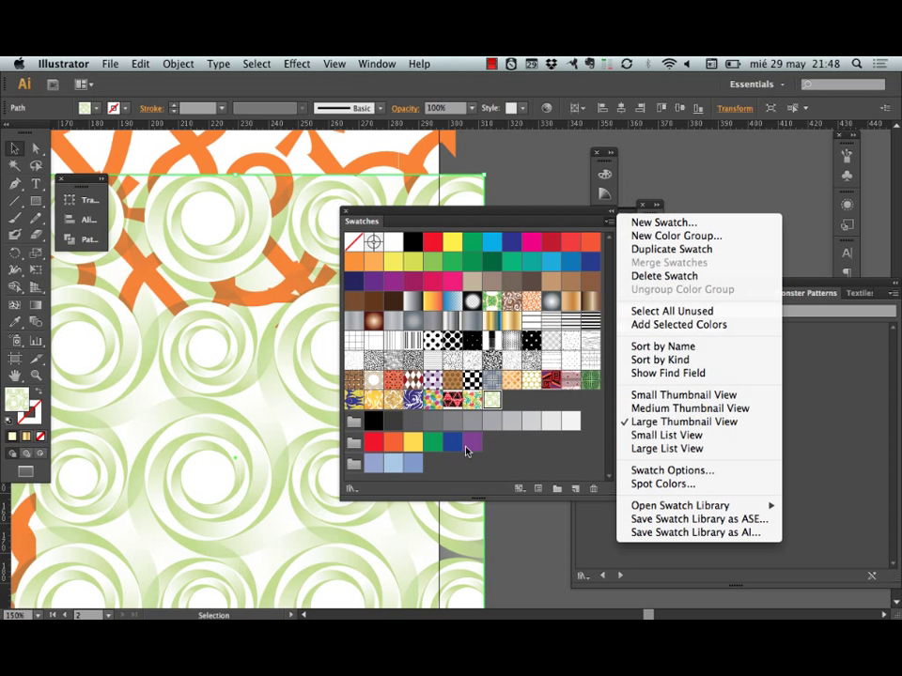
pyautogui.click(199, 342)
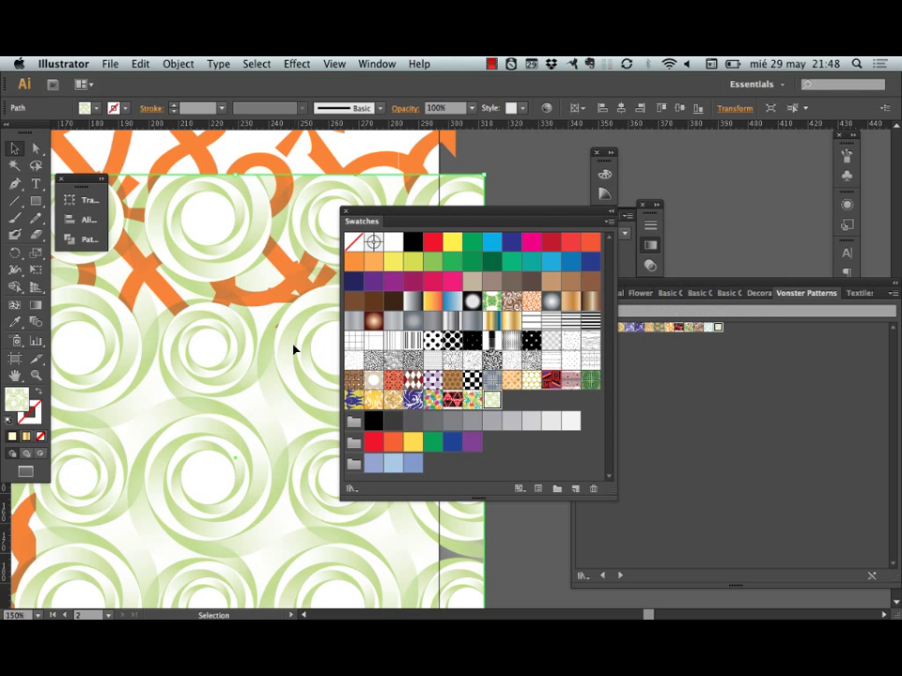
# Select the pale green spiral pattern in the document swatches for the rectangle's fill
pyautogui.keyDown('alt'); pyautogui.keyDown('super'); pyautogui.click(250, 403); pyautogui.keyUp('super'); pyautogui.keyUp('alt')
pyautogui.moveTo(250, 403); pyautogui.dragTo(65, 387)
pyautogui.moveTo(228, 389); pyautogui.dragTo(200, 318)
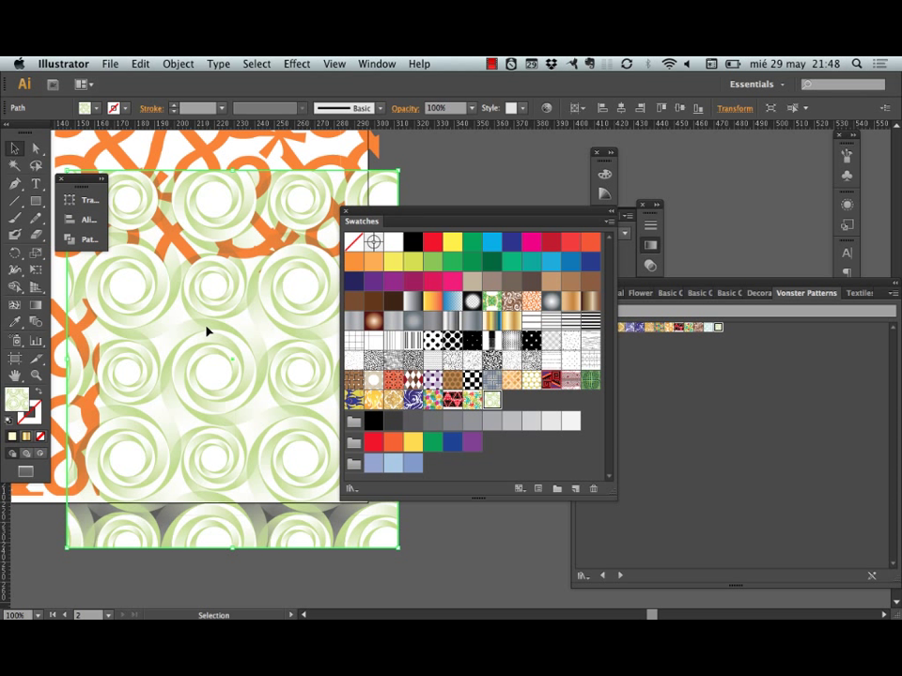
pyautogui.click(718, 328)
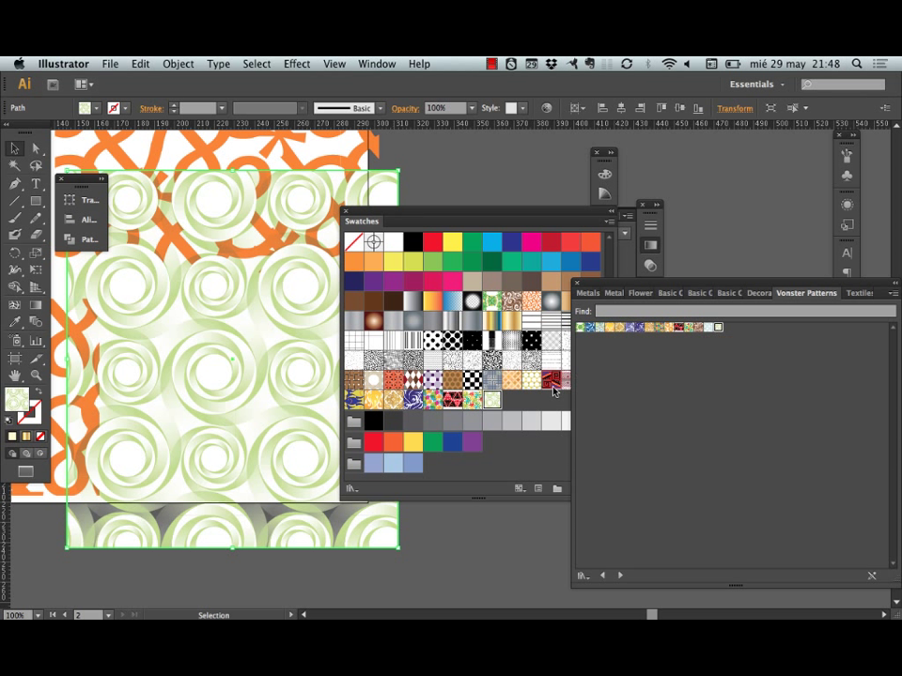
pyautogui.click(492, 402)
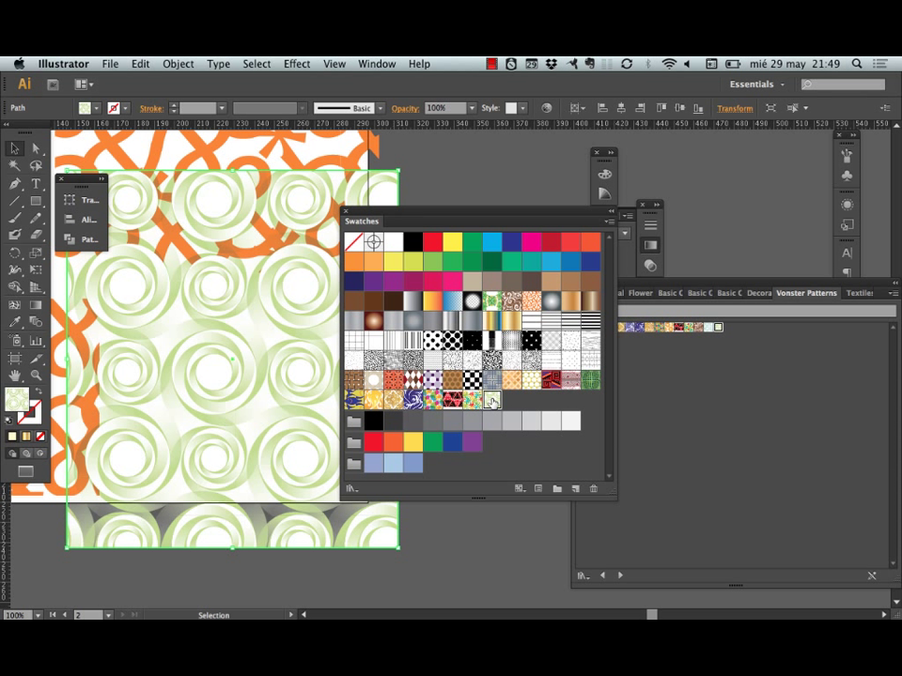
# Open the pale green spiral pattern Vortex 2 for editing and examine its tile close up with the swatches collapsed
pyautogui.doubleClick(492, 401)
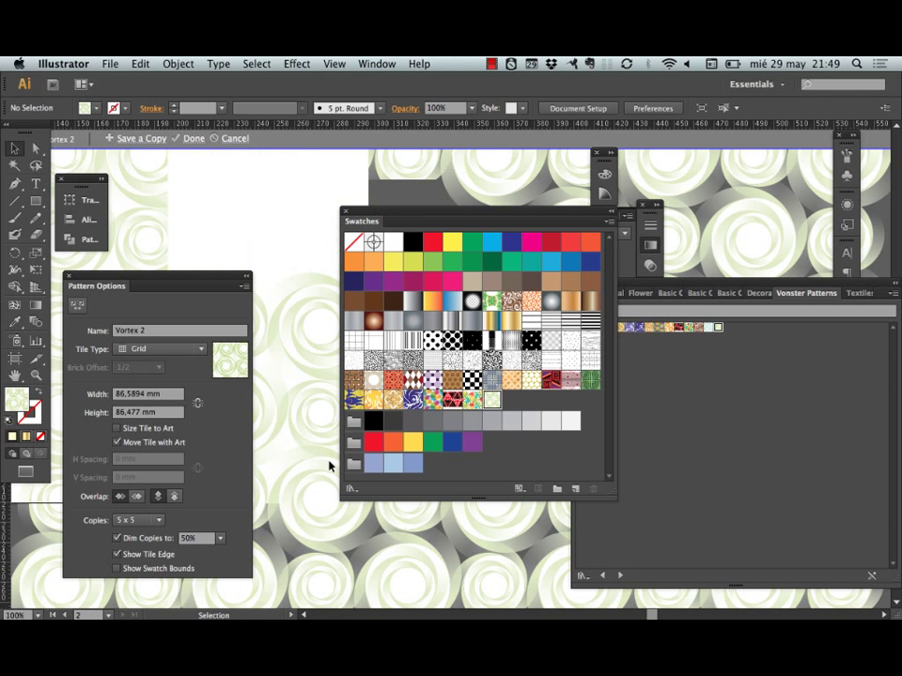
pyautogui.click(609, 222)
pyautogui.click(610, 222)
pyautogui.click(607, 212)
pyautogui.moveTo(597, 249); pyautogui.dragTo(280, 241)
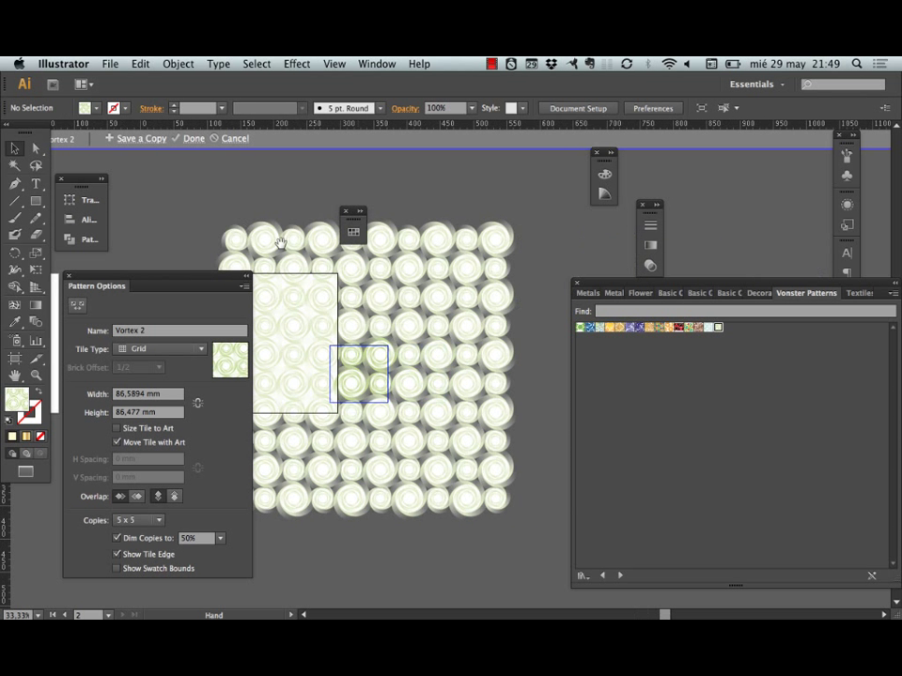
pyautogui.click(374, 359)
pyautogui.click(460, 400)
pyautogui.press('space')
pyautogui.moveTo(372, 335); pyautogui.dragTo(420, 370)
pyautogui.press('super+space')
pyautogui.moveTo(364, 359); pyautogui.dragTo(461, 451)
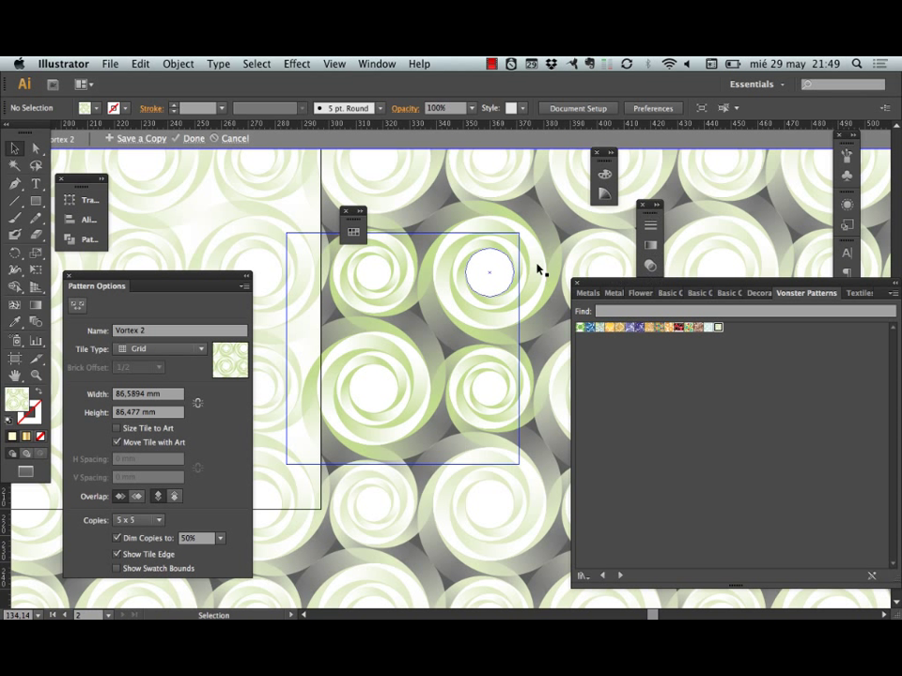
# Open the Nature_Animal Skins swatch library and leave the spiral pattern's editing mode
pyautogui.click(354, 232)
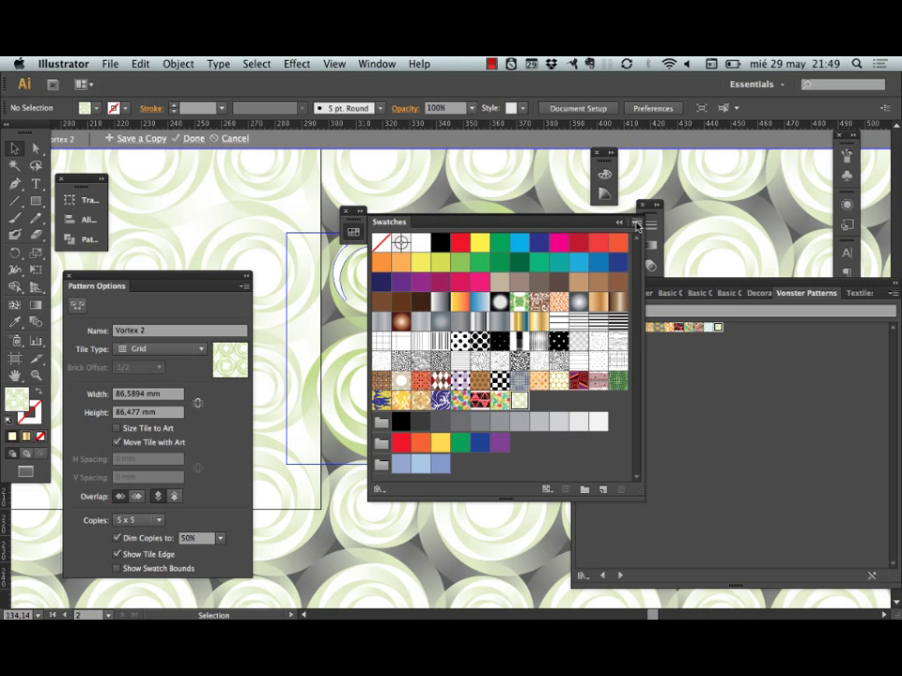
pyautogui.click(637, 223)
pyautogui.moveTo(725, 507)
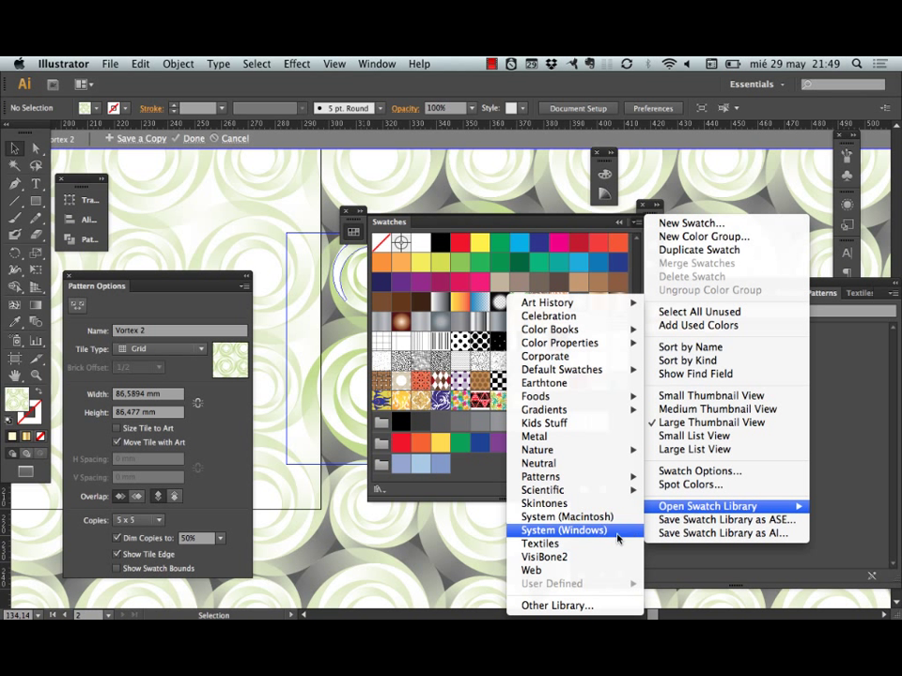
pyautogui.moveTo(573, 476)
pyautogui.moveTo(466, 503)
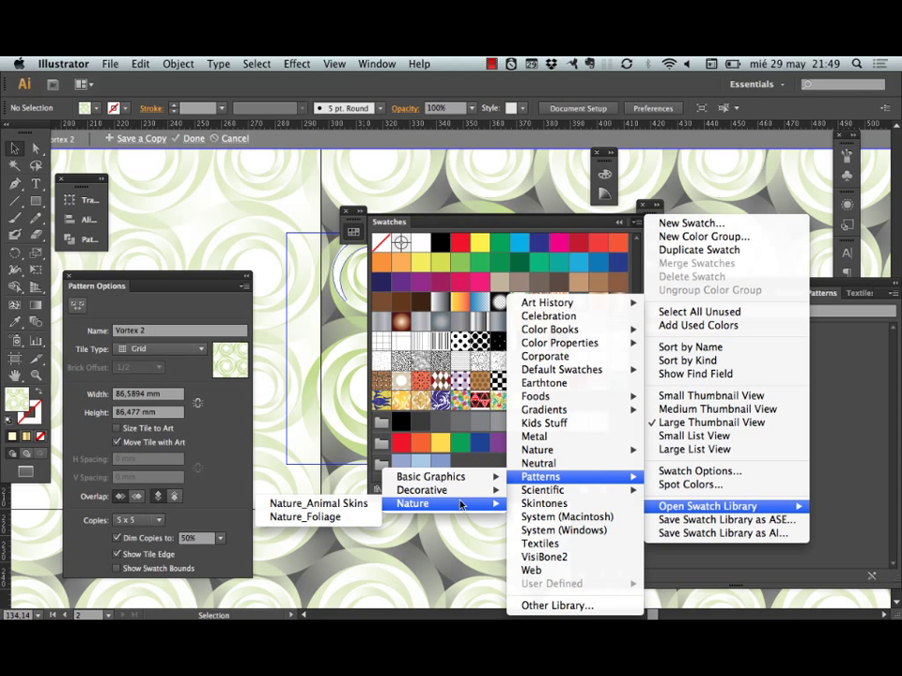
pyautogui.click(357, 504)
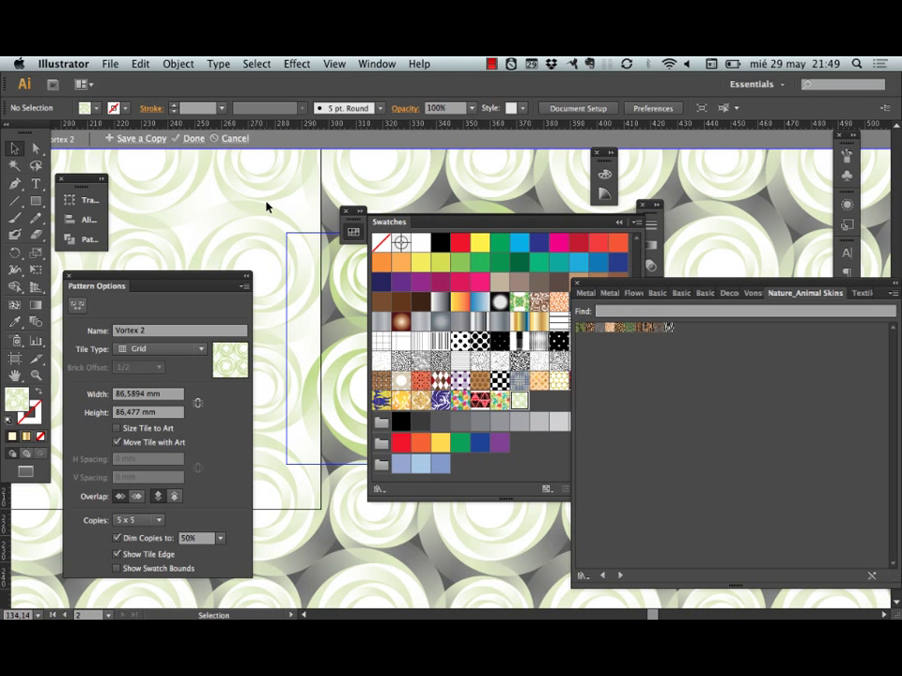
pyautogui.press('Escape')
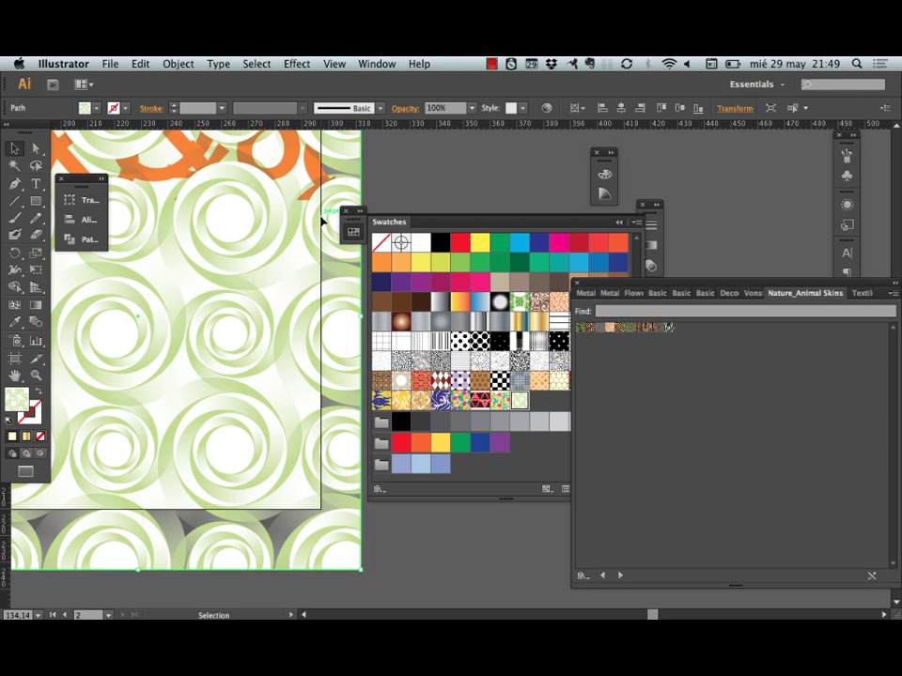
# Try several animal skin patterns on the rectangle, including snake skin and peacock feathers, finishing with Jaguar
pyautogui.click(615, 327)
pyautogui.click(615, 328)
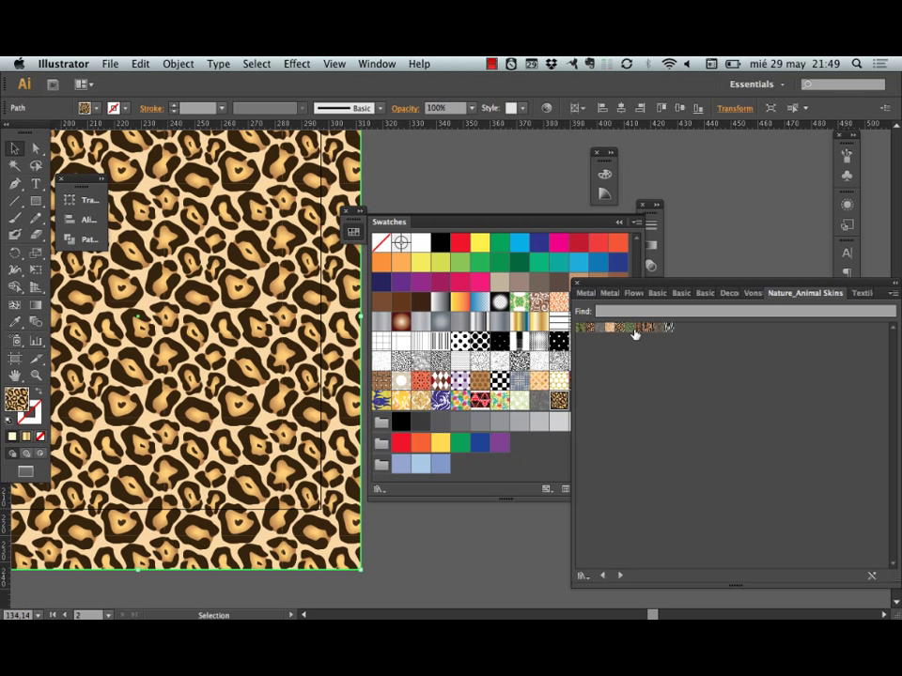
pyautogui.click(639, 329)
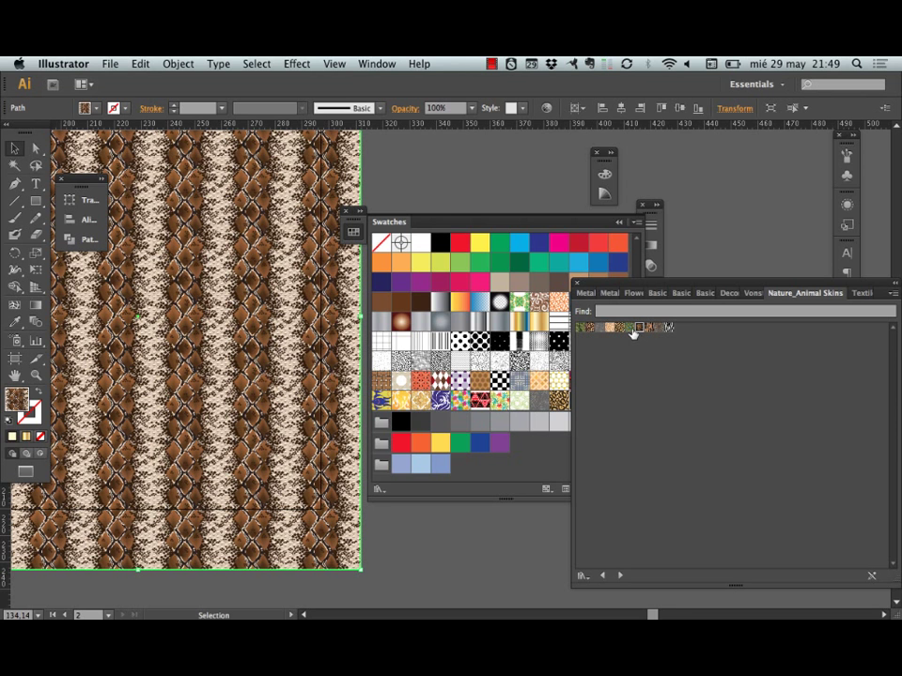
pyautogui.click(622, 328)
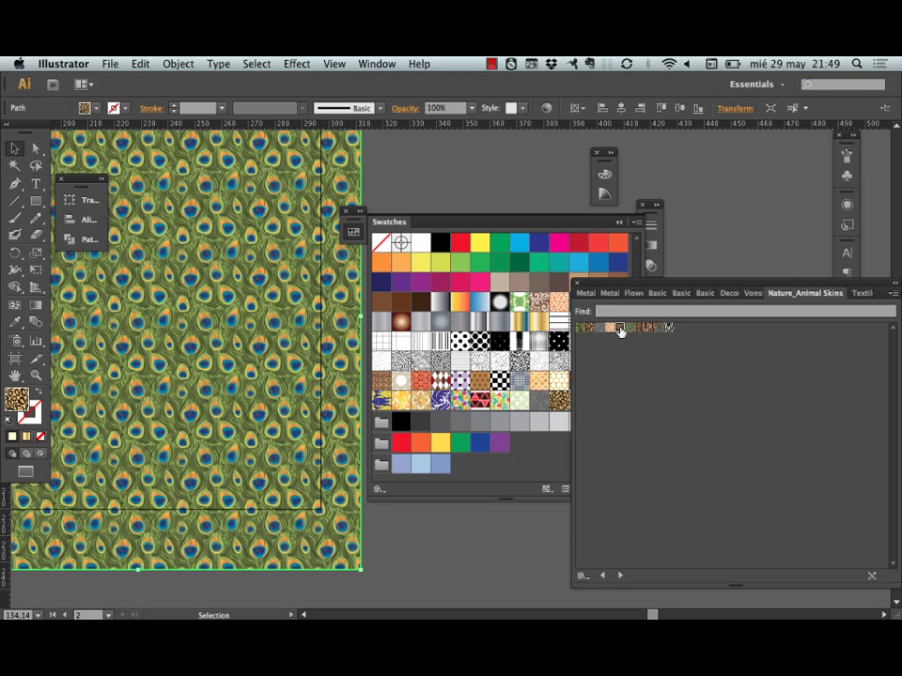
pyautogui.click(619, 328)
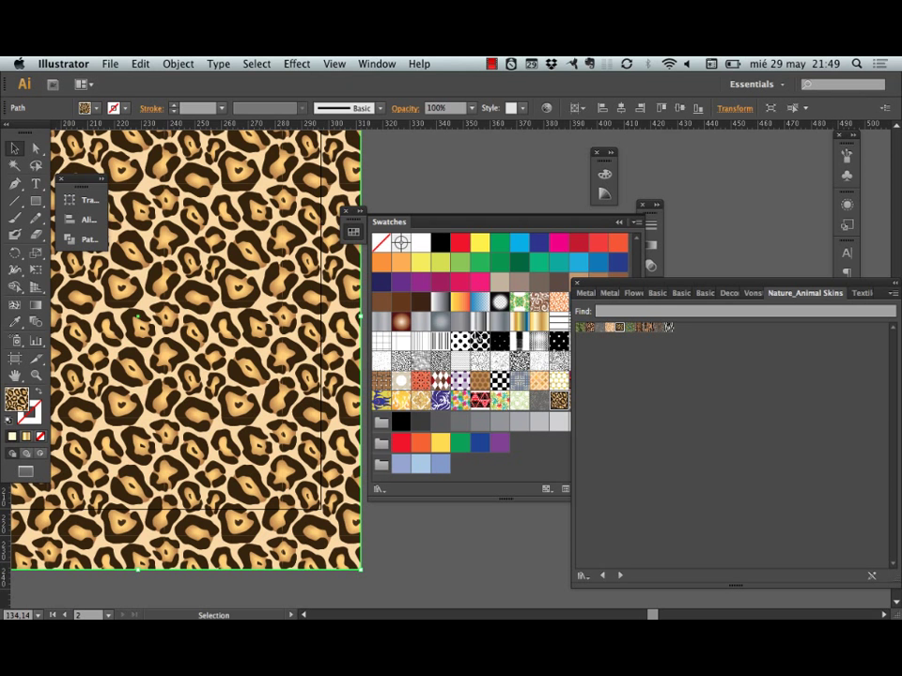
# Open the Jaguar swatch for pattern editing and examine its tile with the swatches and library panels collapsed
pyautogui.doubleClick(560, 400)
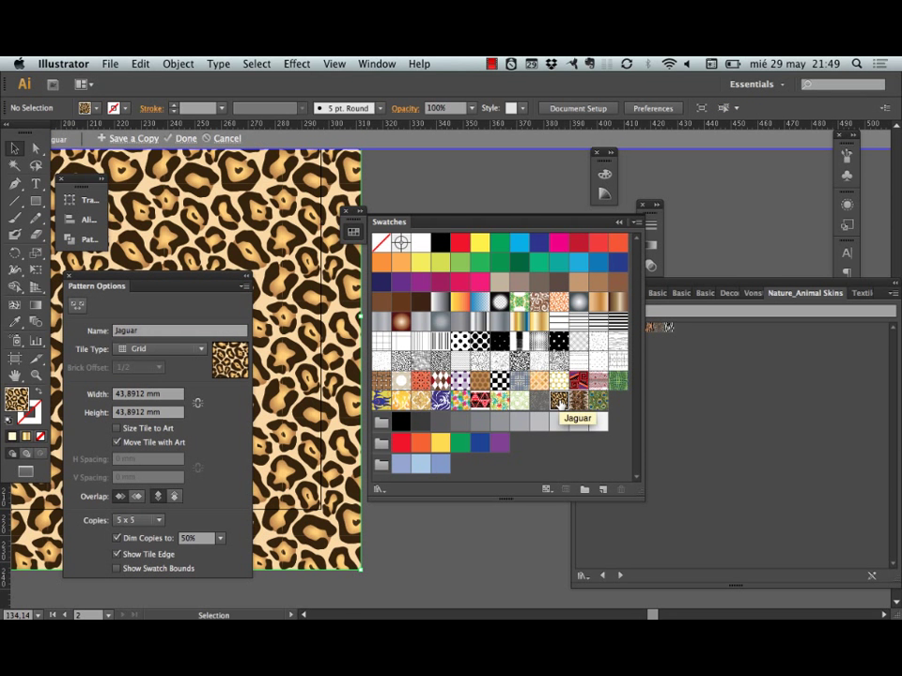
pyautogui.moveTo(322, 309)
pyautogui.mouseDown()
pyautogui.moveTo(211, 203)
pyautogui.moveTo(303, 265)
pyautogui.moveTo(296, 254)
pyautogui.mouseUp()
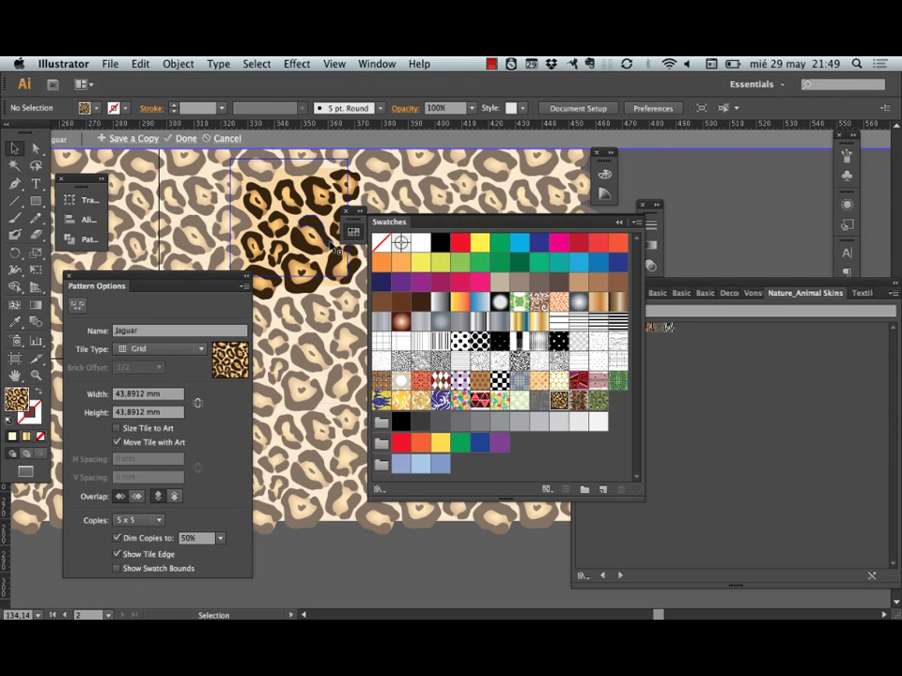
pyautogui.keyDown('alt'); pyautogui.keyDown('super'); pyautogui.click(312, 239); pyautogui.keyUp('super'); pyautogui.keyUp('alt')
pyautogui.moveTo(326, 324); pyautogui.dragTo(175, 209)
pyautogui.keyDown('alt'); pyautogui.keyDown('super'); pyautogui.click(287, 235); pyautogui.keyUp('super'); pyautogui.keyUp('alt')
pyautogui.moveTo(324, 282); pyautogui.dragTo(292, 228)
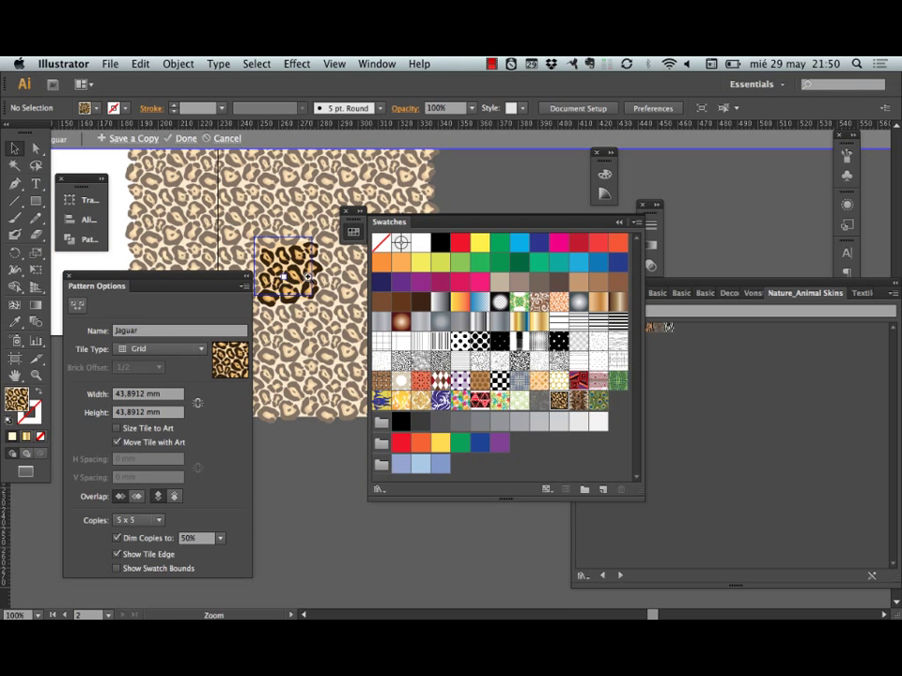
pyautogui.press('super+equal')
pyautogui.press('super+equal')
pyautogui.click(353, 232)
pyautogui.moveTo(520, 323); pyautogui.dragTo(414, 322)
pyautogui.click(892, 284)
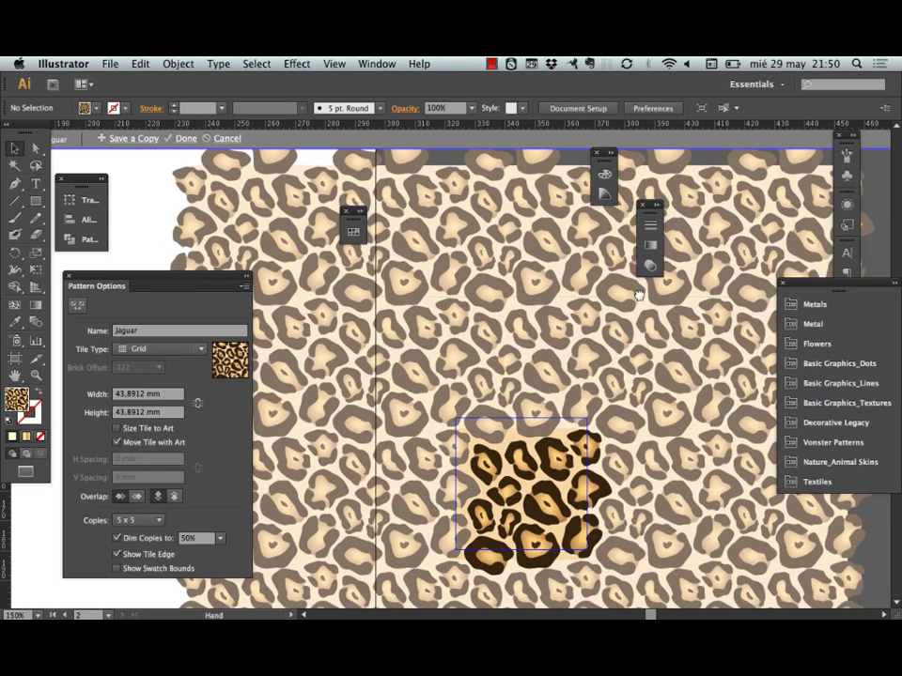
pyautogui.scroll(-5, 554, 367)
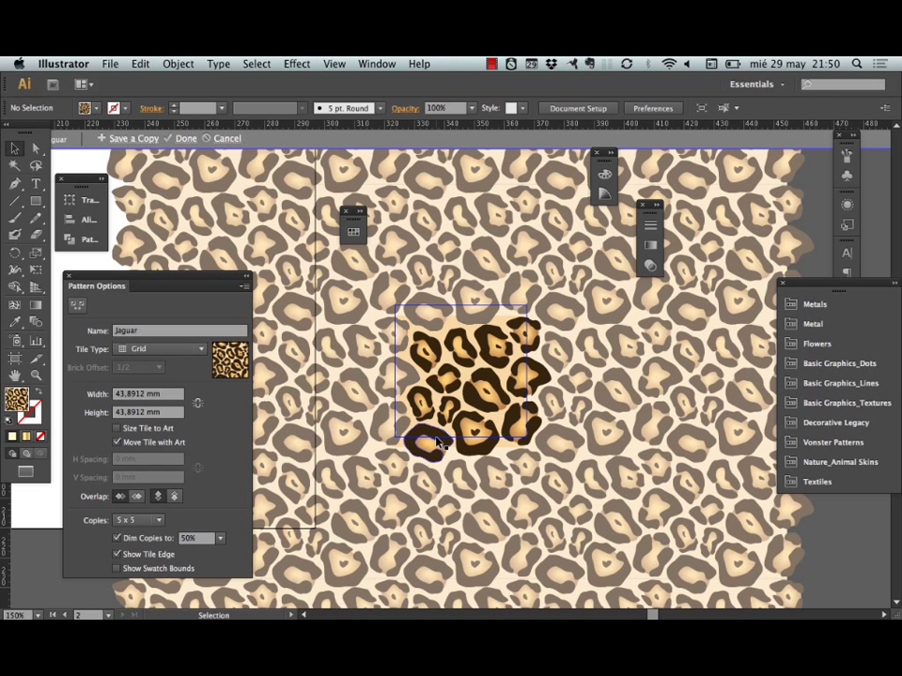
# Preview the Jaguar pattern with 1 x 1 copies, restore 5 x 5, and switch the dimming of copies off and on again
pyautogui.click(156, 523)
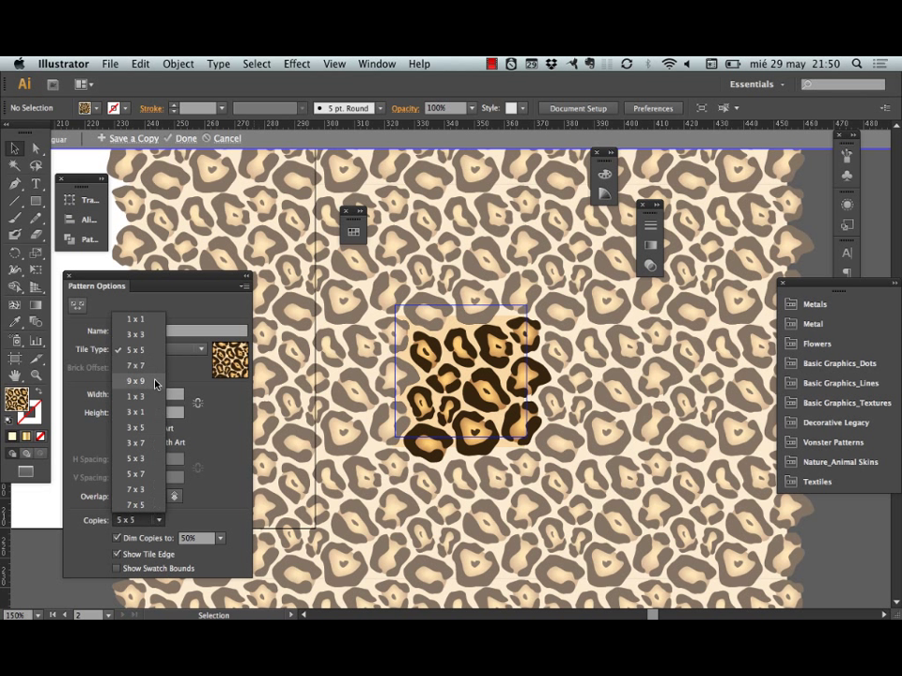
pyautogui.click(158, 320)
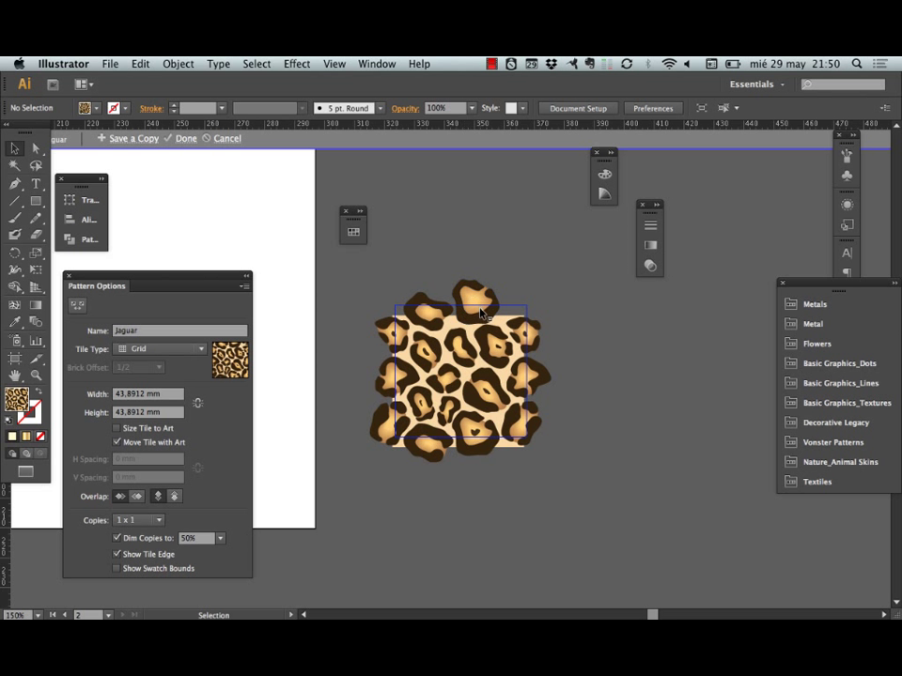
pyautogui.click(131, 519)
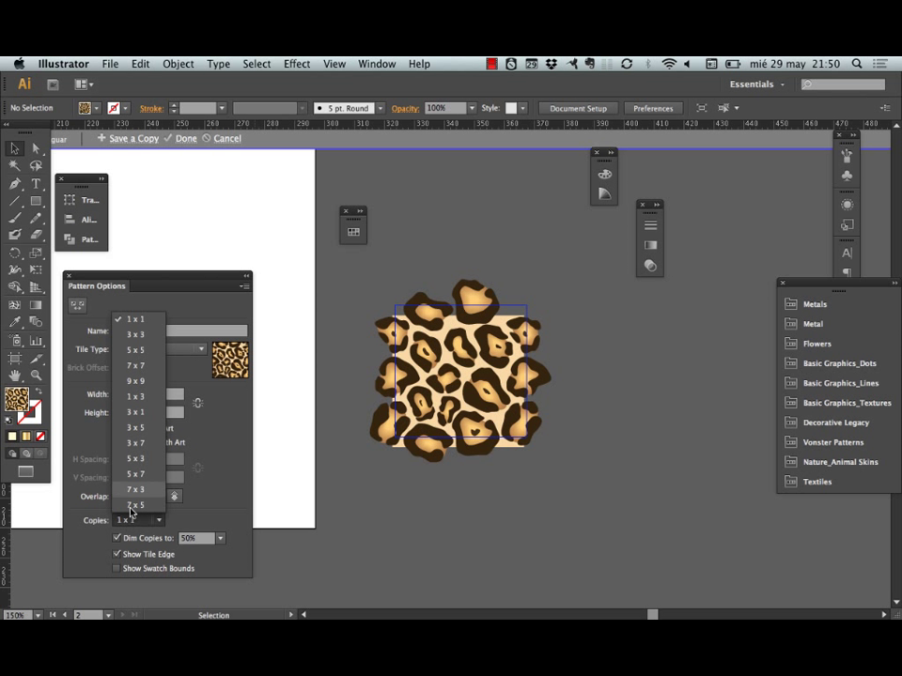
pyautogui.click(148, 353)
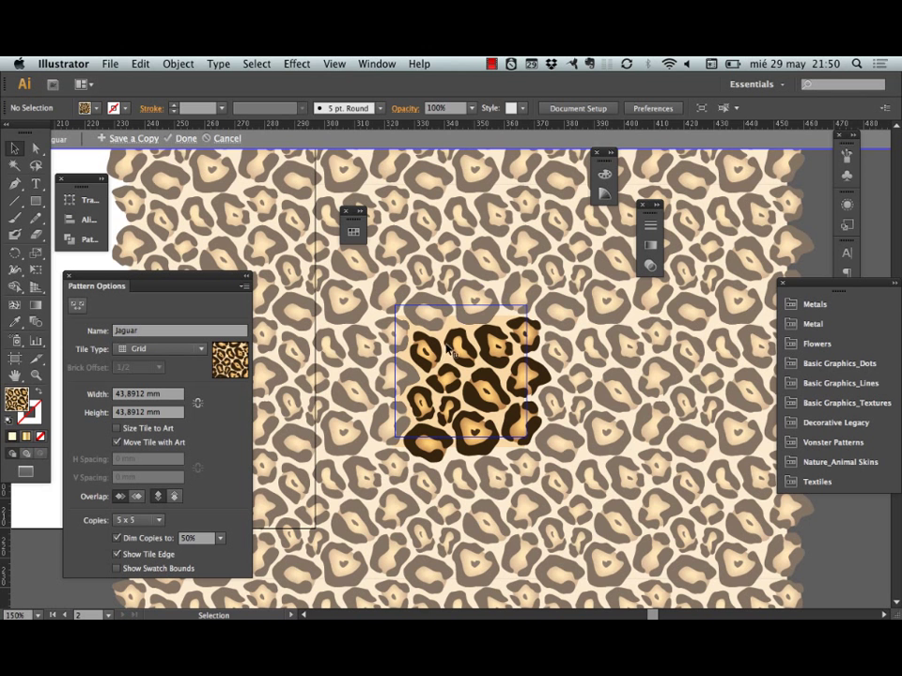
pyautogui.click(163, 540)
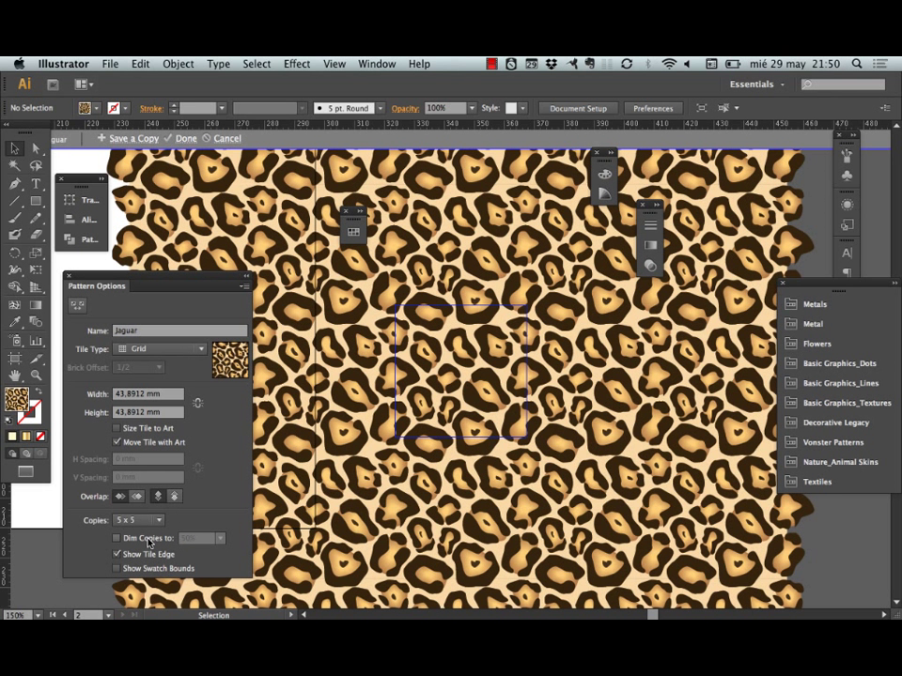
pyautogui.click(147, 542)
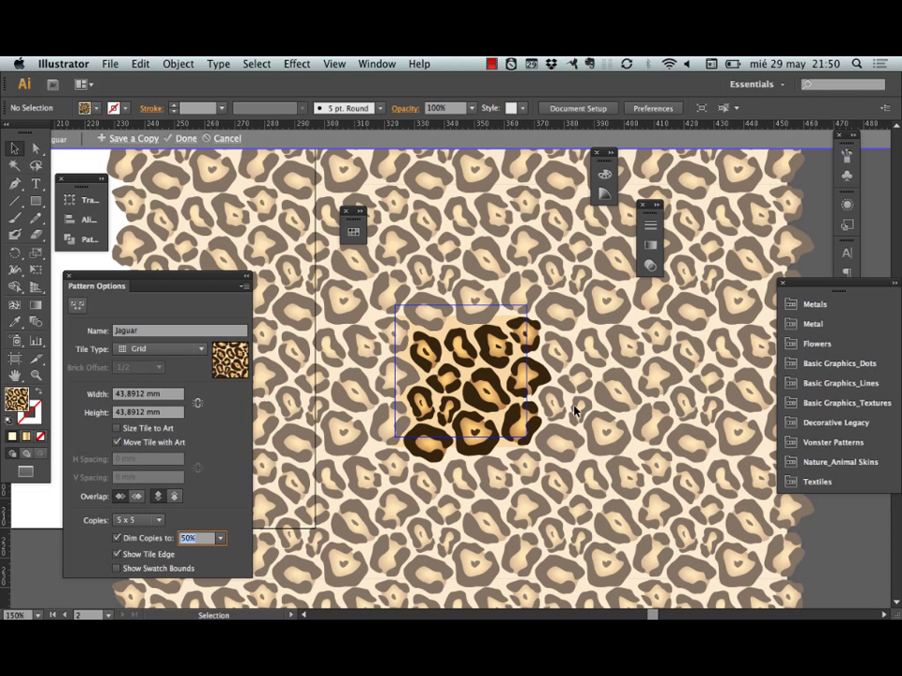
# Inspect the Jaguar tile's artwork by selecting its central spot, the small inner mark and the neighbouring spot outline
pyautogui.press('super+space')
pyautogui.moveTo(374, 286); pyautogui.dragTo(542, 465)
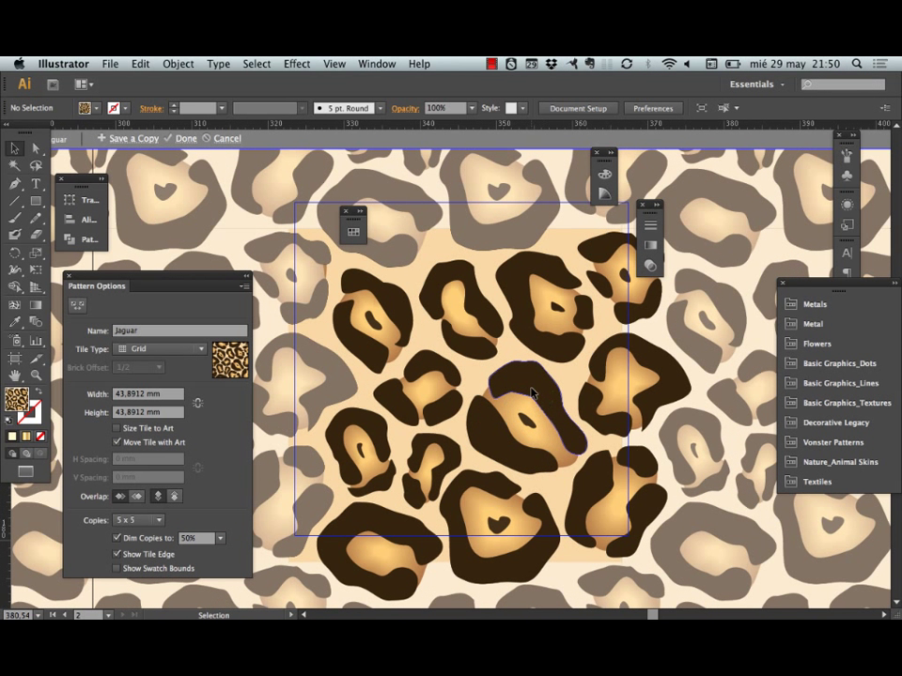
pyautogui.click(531, 392)
pyautogui.click(534, 427)
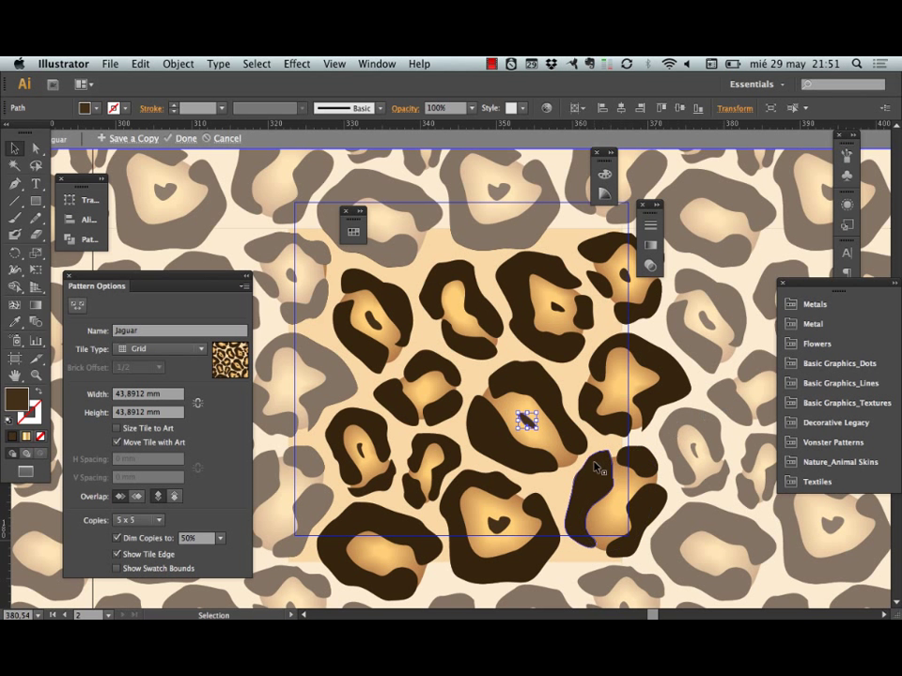
pyautogui.press('super+a')
pyautogui.click(583, 423)
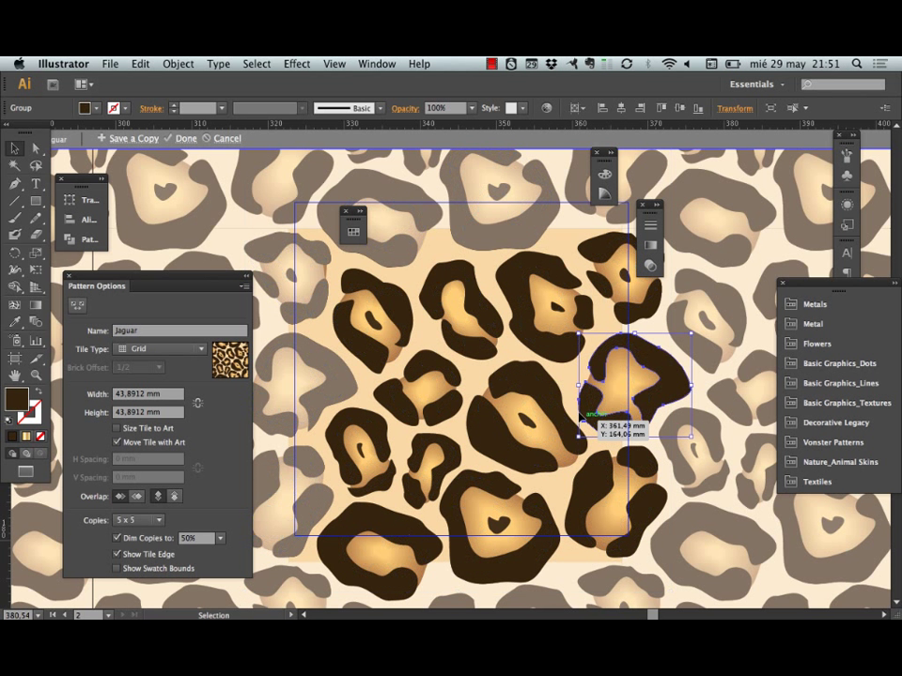
pyautogui.click(544, 384)
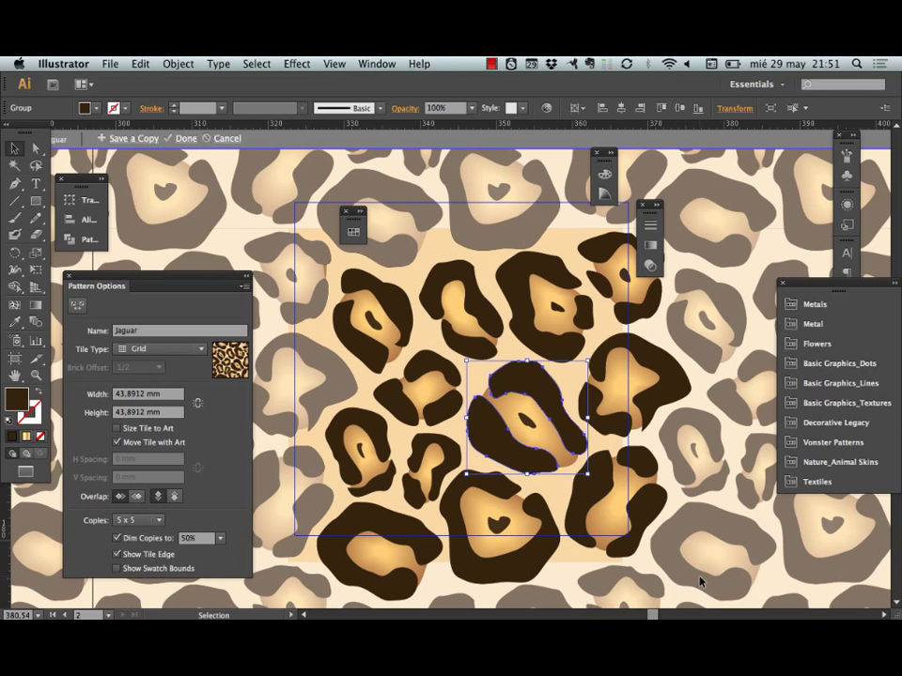
# Exit Jaguar pattern editing and return to the document artwork
pyautogui.press('super+space')
pyautogui.keyDown('alt'); pyautogui.keyDown('super'); pyautogui.click(696, 490); pyautogui.keyUp('super'); pyautogui.keyUp('alt')
pyautogui.keyDown('alt'); pyautogui.keyDown('super'); pyautogui.click(696, 490); pyautogui.keyUp('super'); pyautogui.keyUp('alt')
pyautogui.keyDown('alt'); pyautogui.keyDown('super'); pyautogui.click(696, 490); pyautogui.keyUp('super'); pyautogui.keyUp('alt')
pyautogui.keyDown('alt'); pyautogui.keyDown('super'); pyautogui.click(676, 475); pyautogui.keyUp('super'); pyautogui.keyUp('alt')
pyautogui.keyDown('alt'); pyautogui.keyDown('super'); pyautogui.click(610, 439); pyautogui.keyUp('super'); pyautogui.keyUp('alt')
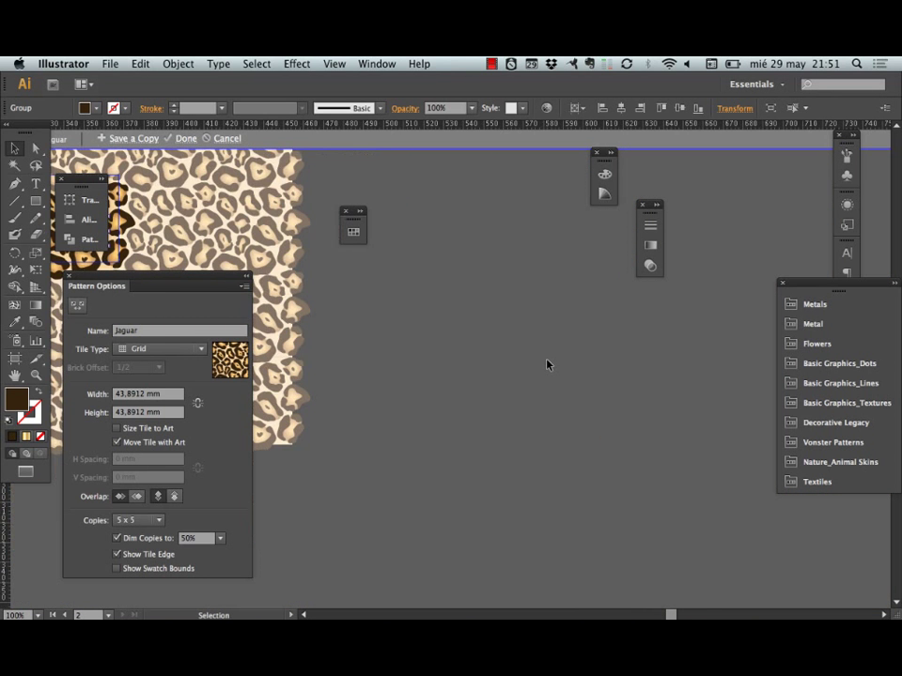
pyautogui.doubleClick(547, 356)
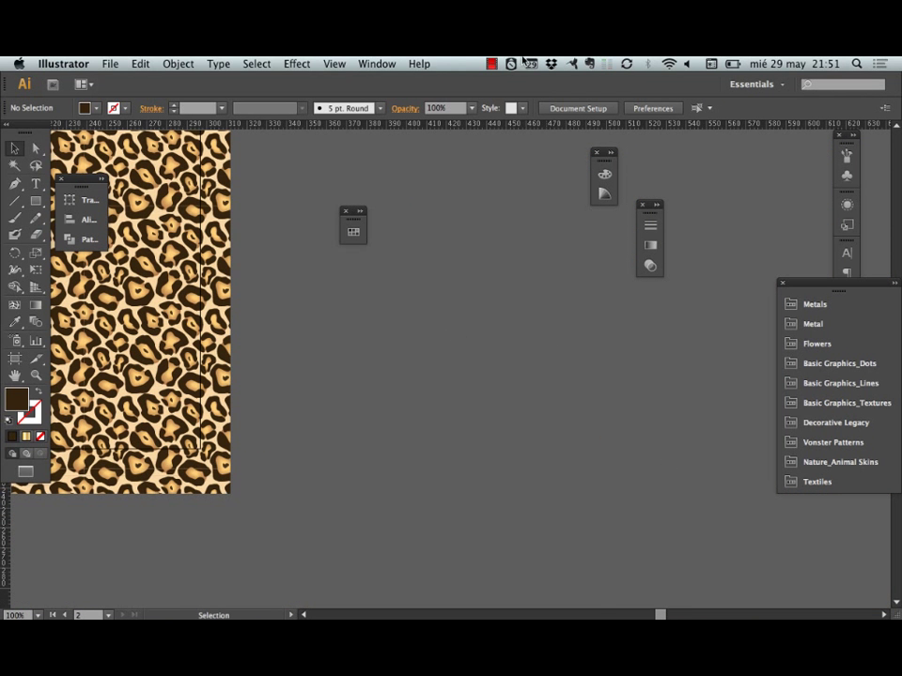